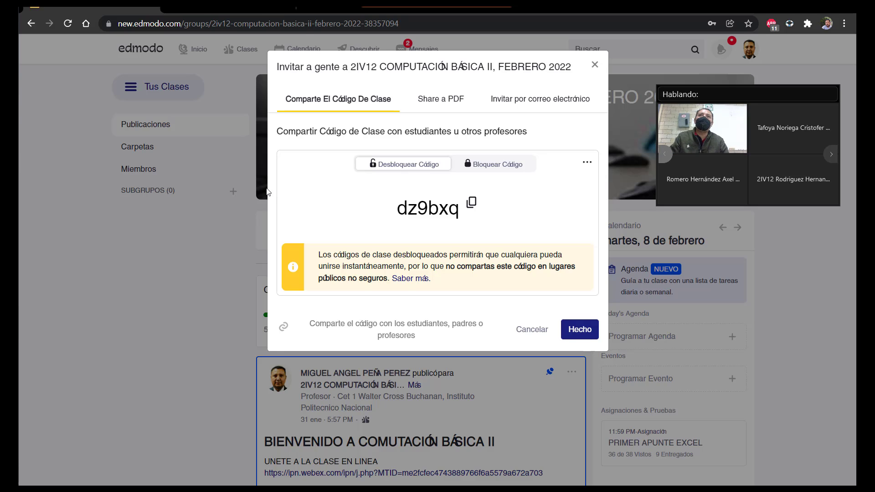
Dismiss the class code invitation in the browser and open Excel
click(163, 278)
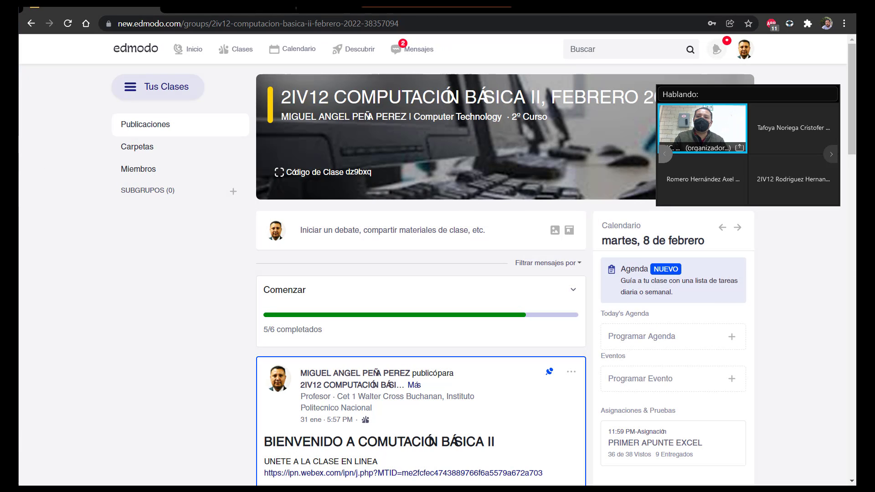
key(super)
click(277, 52)
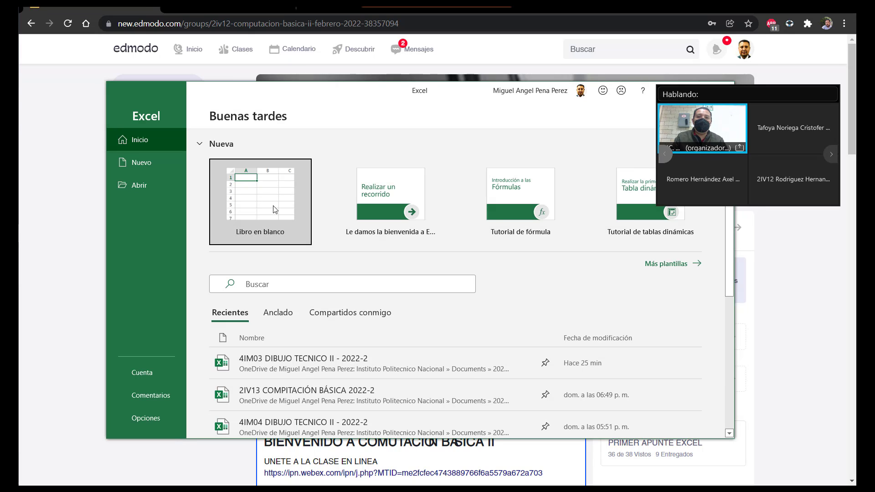
Collapse the meeting's video panel, move it clear of the Excel start window, and shift that window slightly
mouse_move(708, 109)
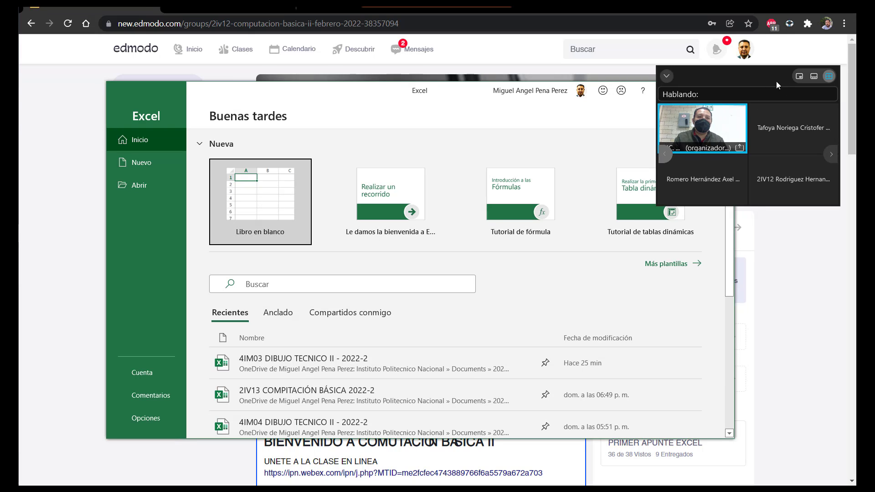
click(667, 74)
drag(707, 75, 712, 21)
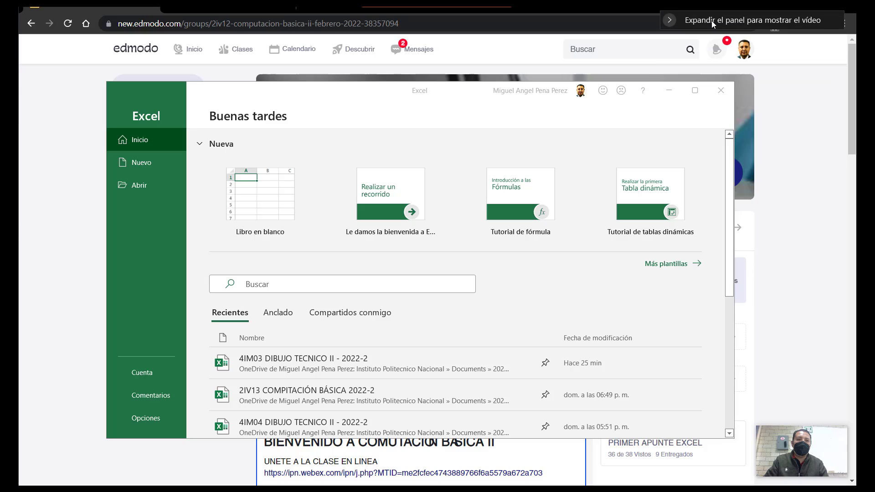
mouse_move(416, 93)
mouse_down()
mouse_move(438, 91)
mouse_move(419, 87)
mouse_up()
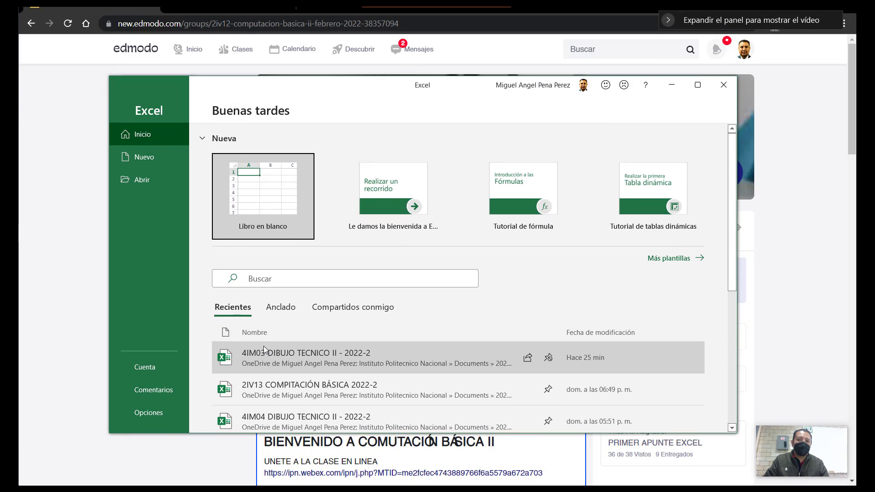
Look through the recent files, maximize the start window, and create a blank workbook
scroll(285, 331, down, 3)
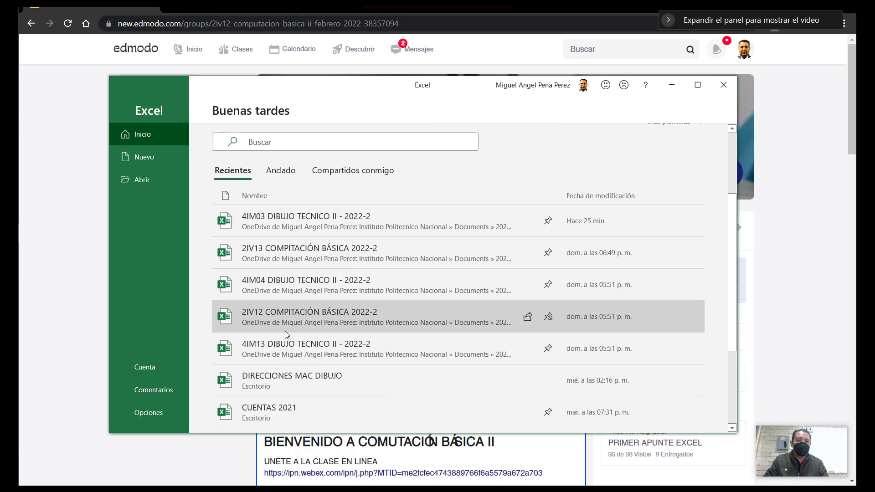
scroll(286, 331, down, 2)
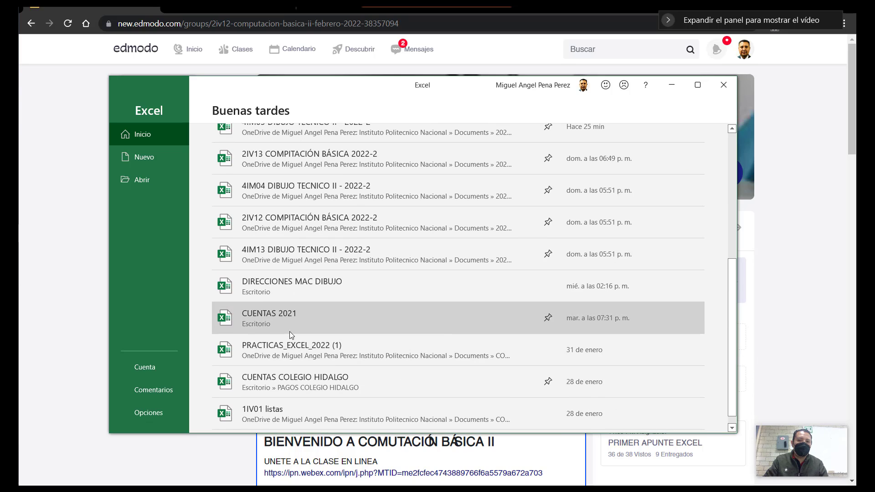
scroll(289, 332, up, 3)
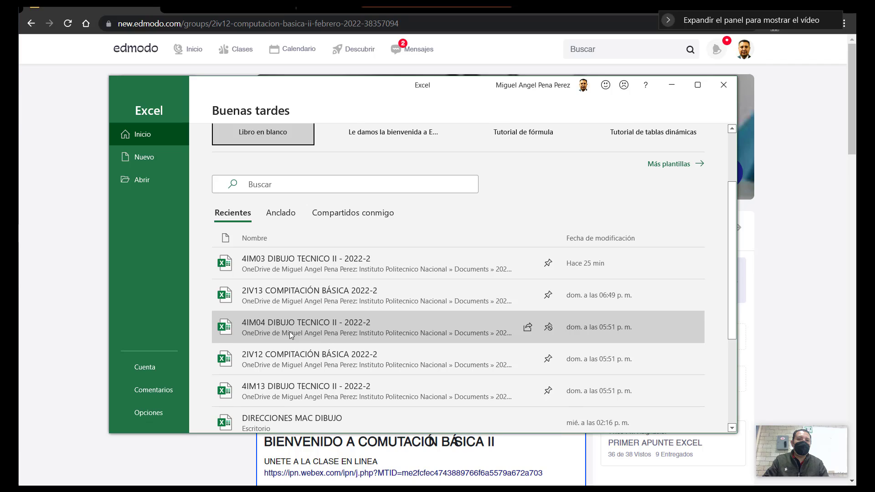
scroll(289, 332, up, 1)
click(698, 85)
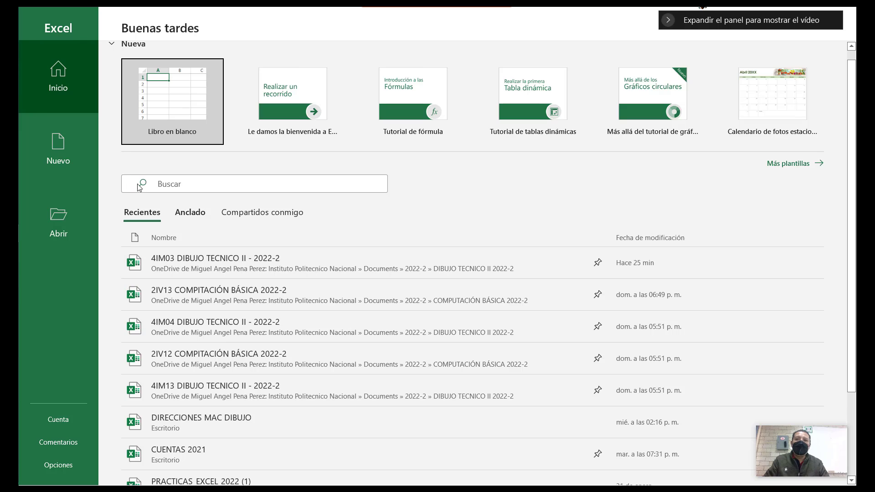
click(184, 117)
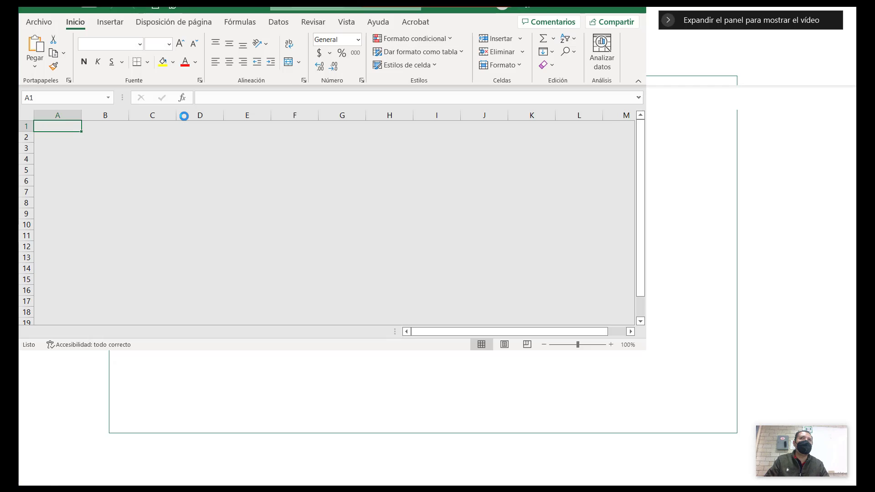
click(185, 116)
Examine the Insert, Page Layout and Formulas commands, the page setup options and the file start screen, and return to the Home commands
click(167, 260)
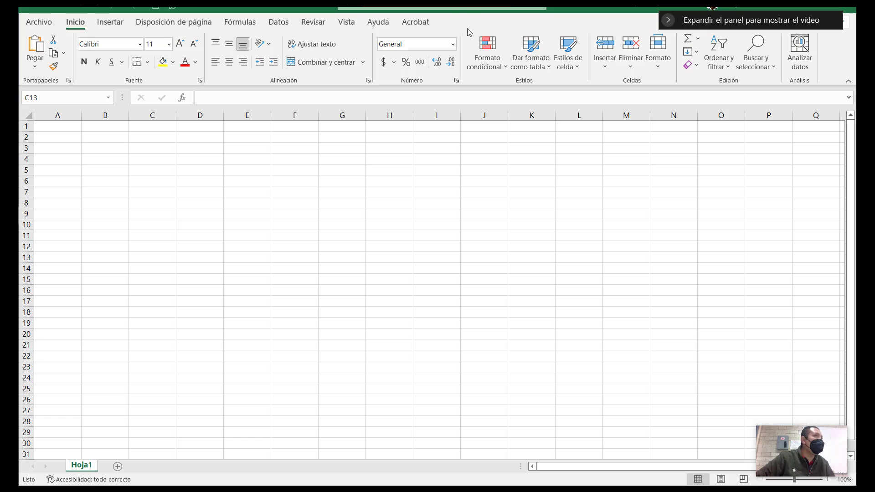
click(117, 24)
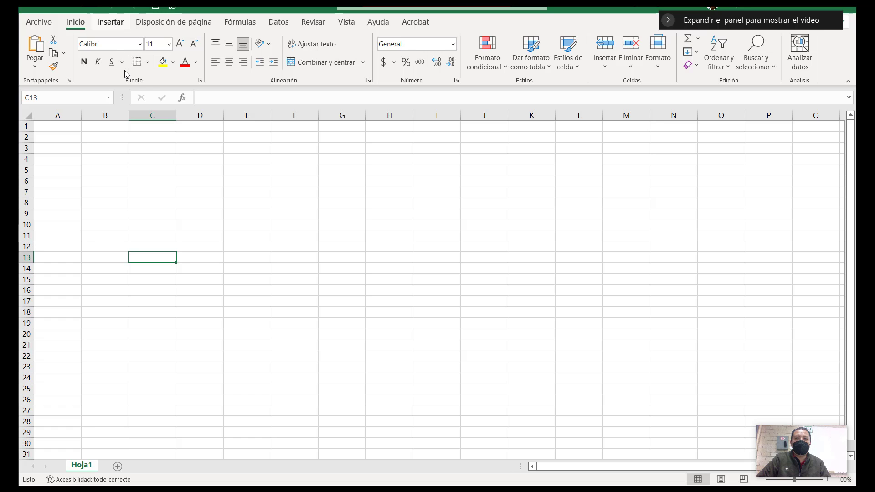
click(342, 244)
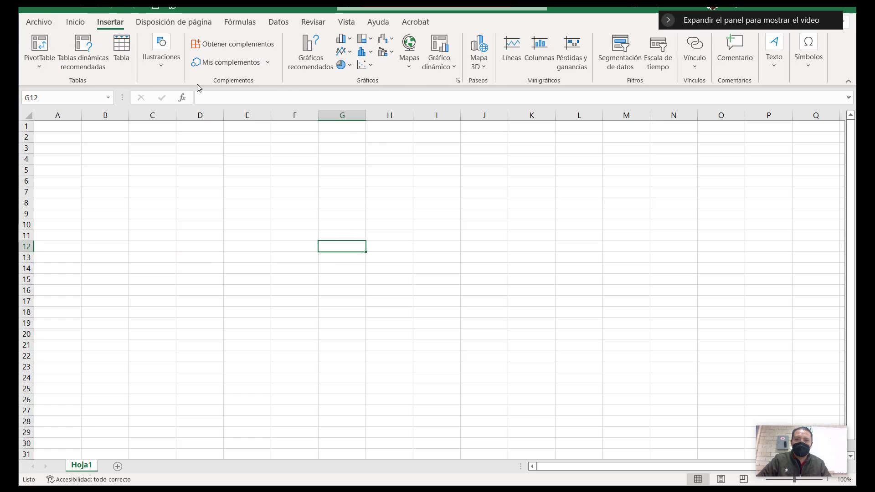
click(79, 23)
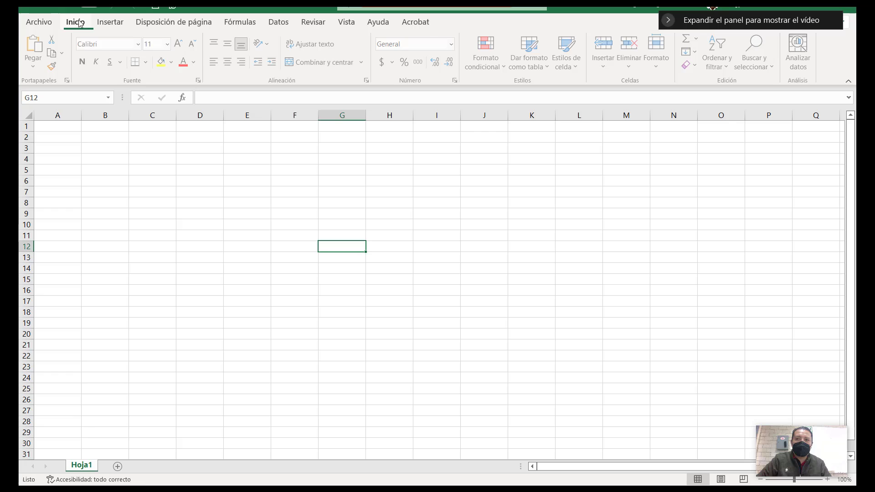
click(116, 24)
click(157, 25)
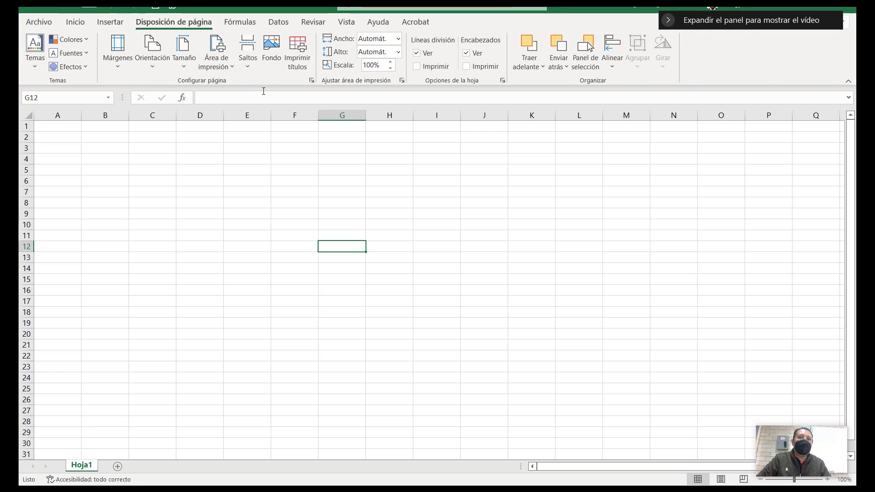
click(311, 81)
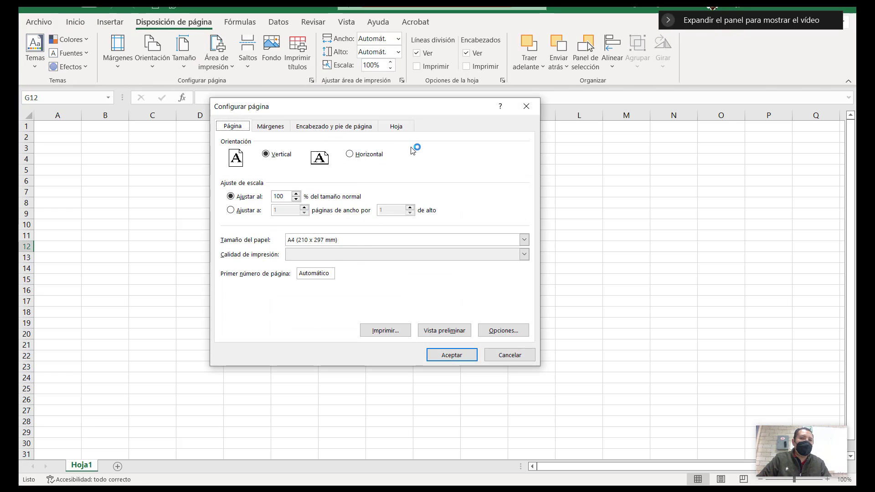
click(527, 112)
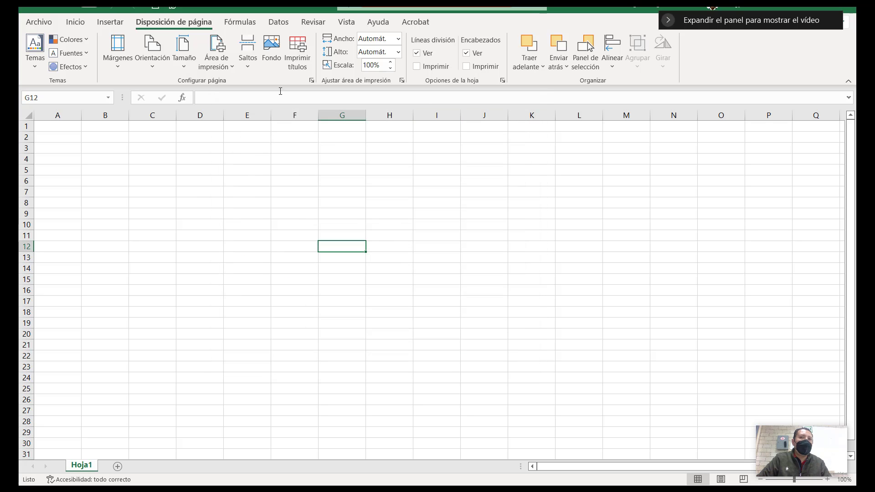
click(241, 25)
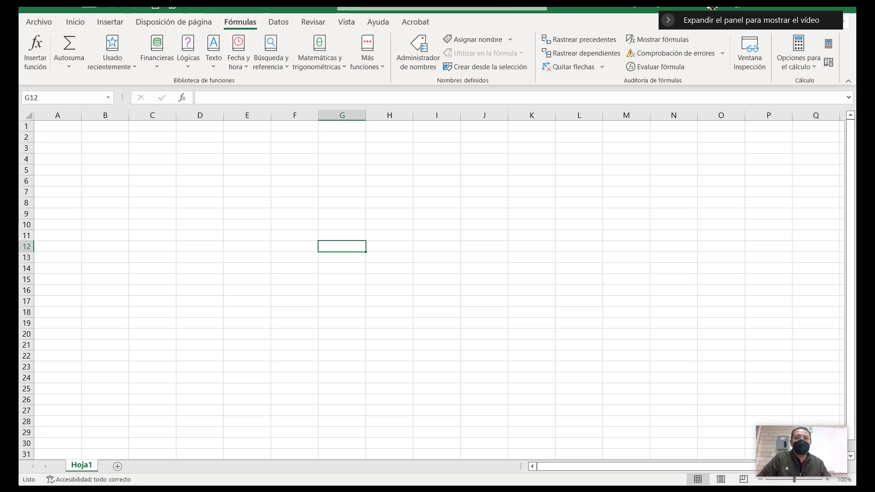
click(39, 22)
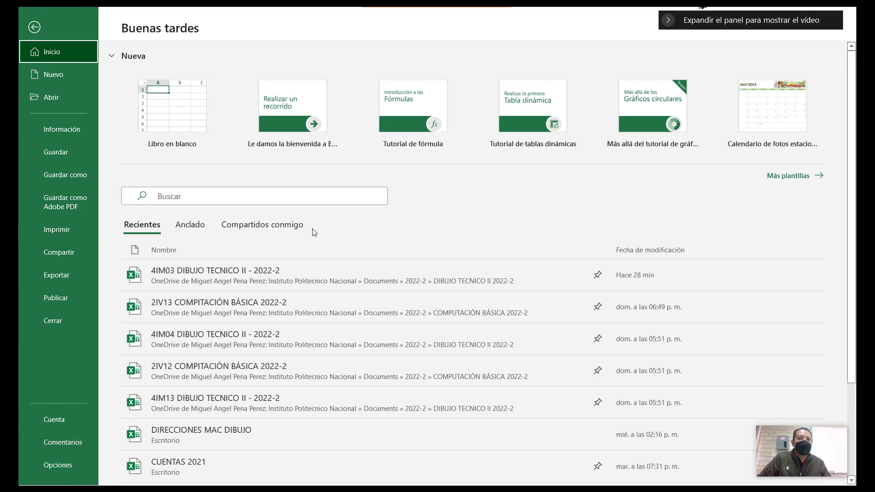
click(34, 27)
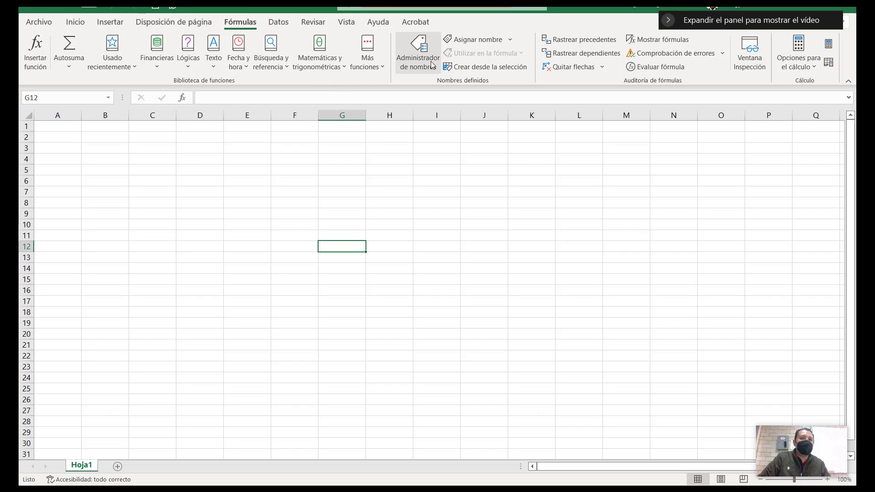
click(74, 25)
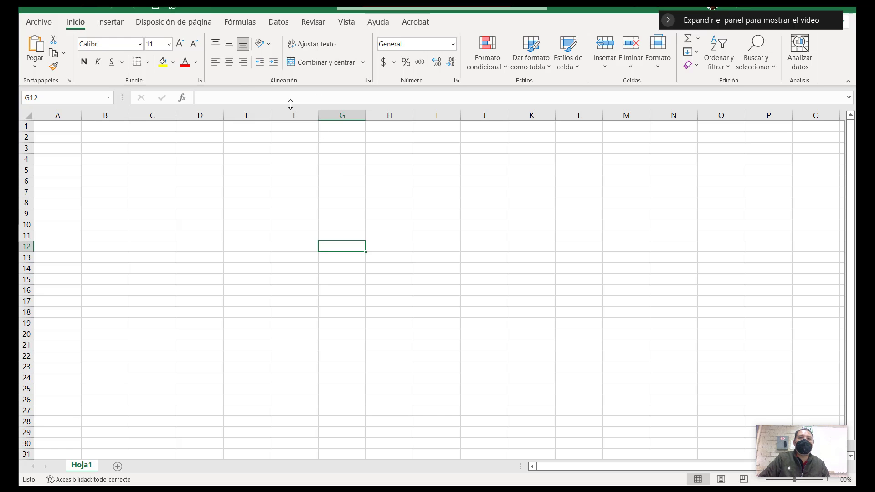
Annotate the shared screen in red with a line along the column headings, a 1, an arrow pointer and a hollow cross, and end annotating
click(664, 16)
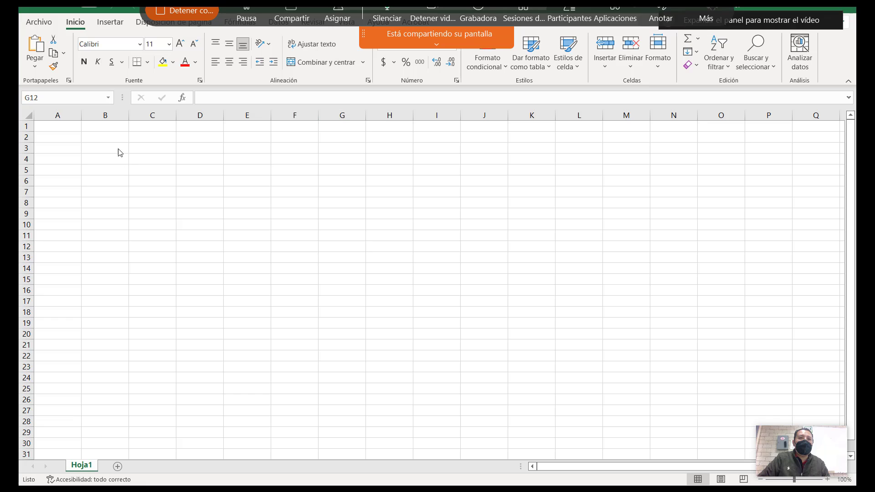
drag(64, 122, 839, 108)
mouse_move(590, 57)
mouse_down()
mouse_move(609, 36)
mouse_move(611, 85)
mouse_up()
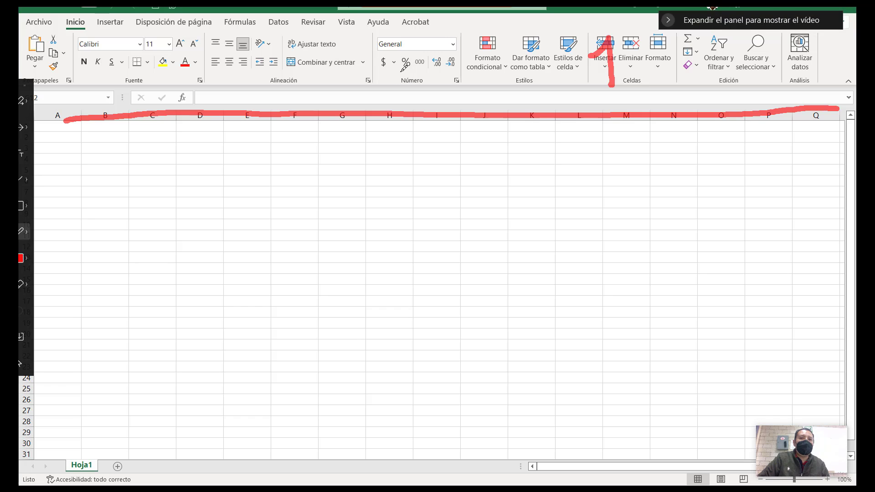
mouse_move(404, 68)
mouse_down()
mouse_move(437, 71)
mouse_move(440, 57)
mouse_move(424, 44)
mouse_move(440, 33)
mouse_move(370, 18)
mouse_move(401, 78)
mouse_up()
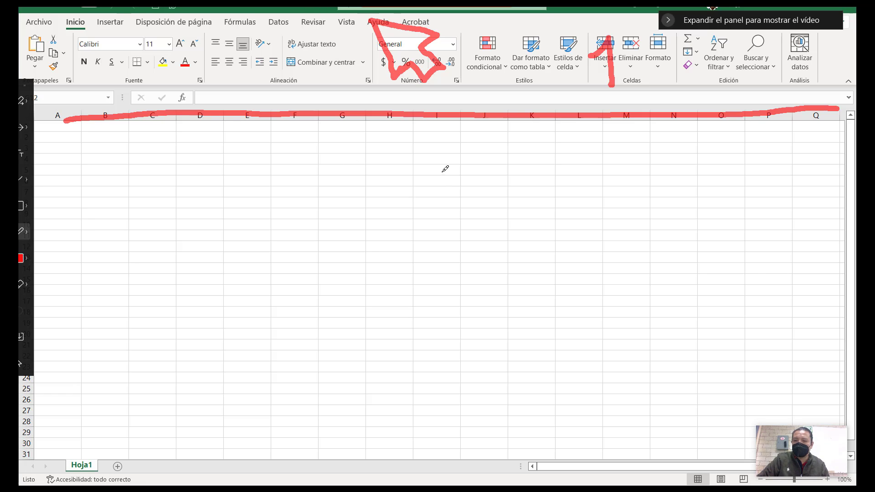
mouse_move(441, 172)
mouse_down()
mouse_move(476, 167)
mouse_move(475, 195)
mouse_move(510, 191)
mouse_move(509, 220)
mouse_move(485, 219)
mouse_move(484, 244)
mouse_move(454, 243)
mouse_move(455, 218)
mouse_move(435, 219)
mouse_move(433, 200)
mouse_move(457, 198)
mouse_move(456, 175)
mouse_up()
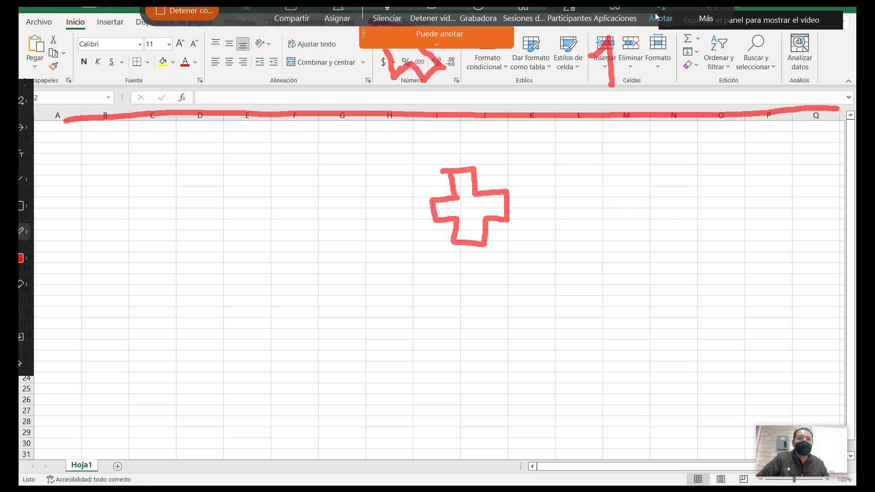
click(661, 16)
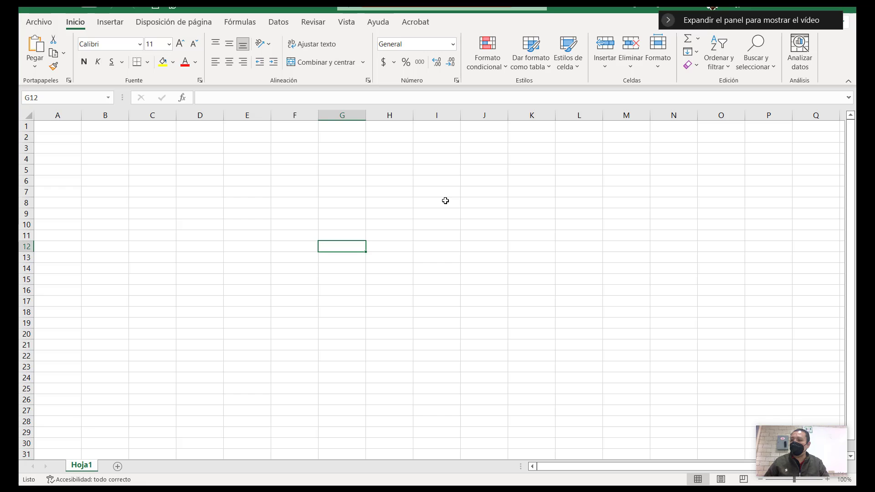
Select single cells one after another across different areas of the empty sheet, finishing on cell I18
click(445, 201)
click(565, 187)
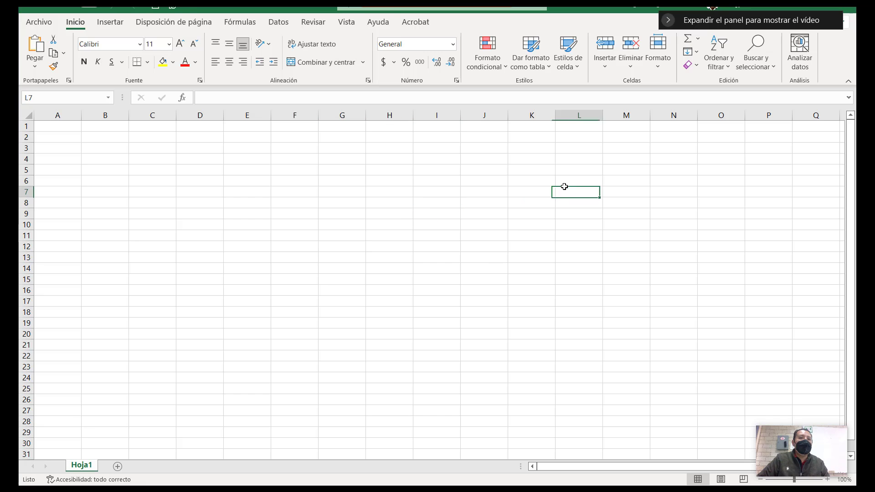
click(606, 300)
click(251, 195)
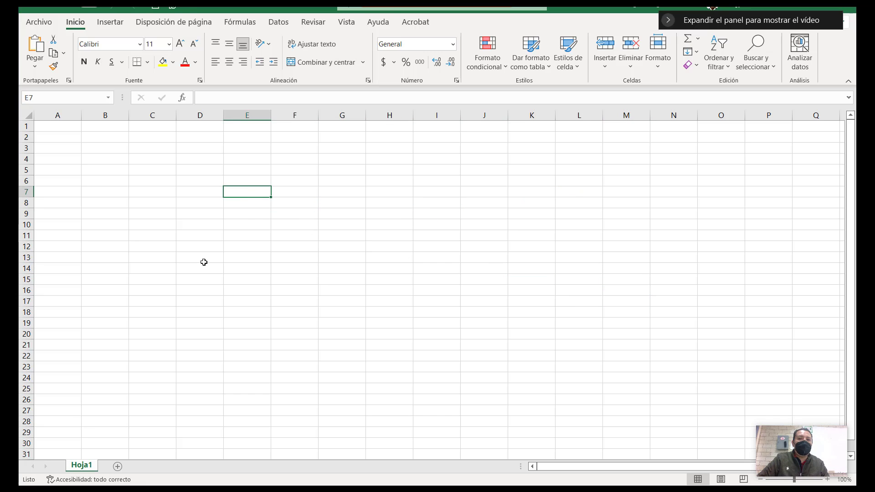
click(179, 283)
click(401, 179)
click(437, 203)
click(593, 333)
click(592, 213)
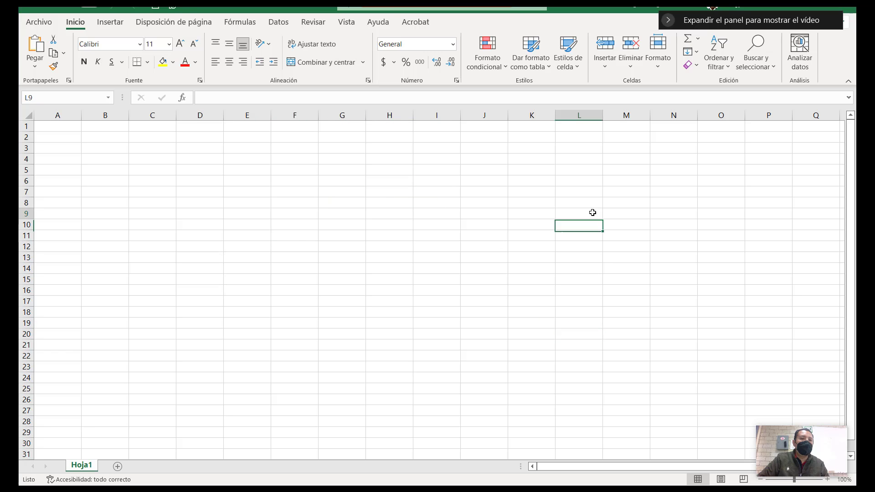
click(327, 233)
click(209, 360)
click(421, 213)
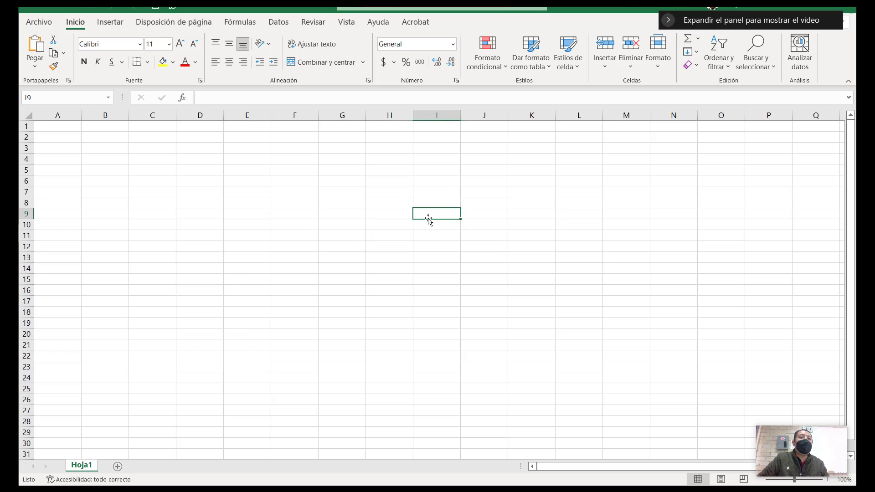
click(605, 353)
click(574, 201)
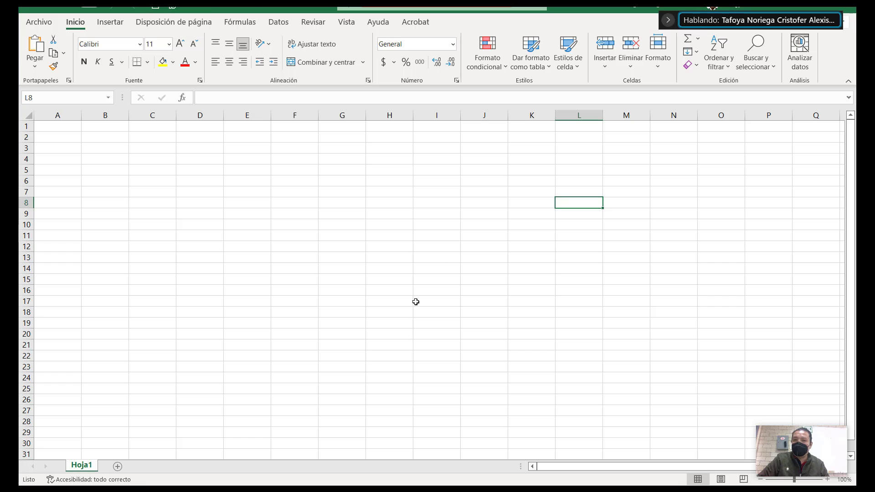
click(260, 340)
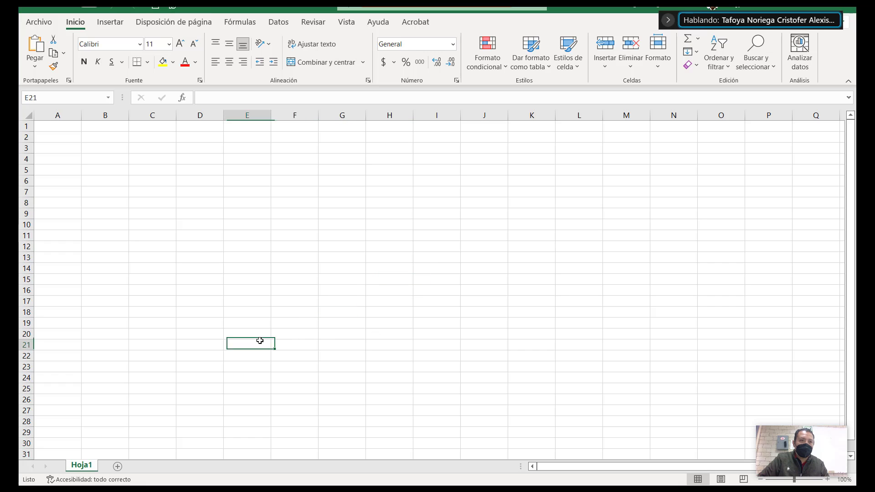
click(392, 186)
click(616, 312)
click(314, 225)
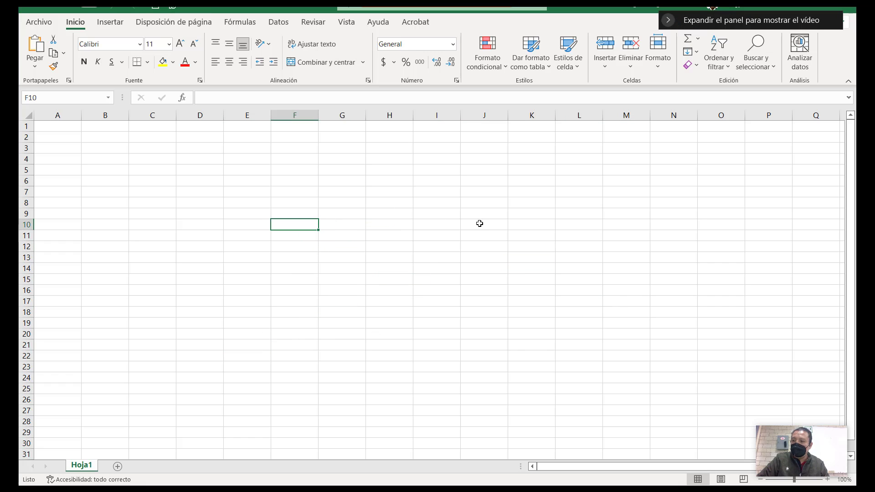
click(505, 225)
click(301, 322)
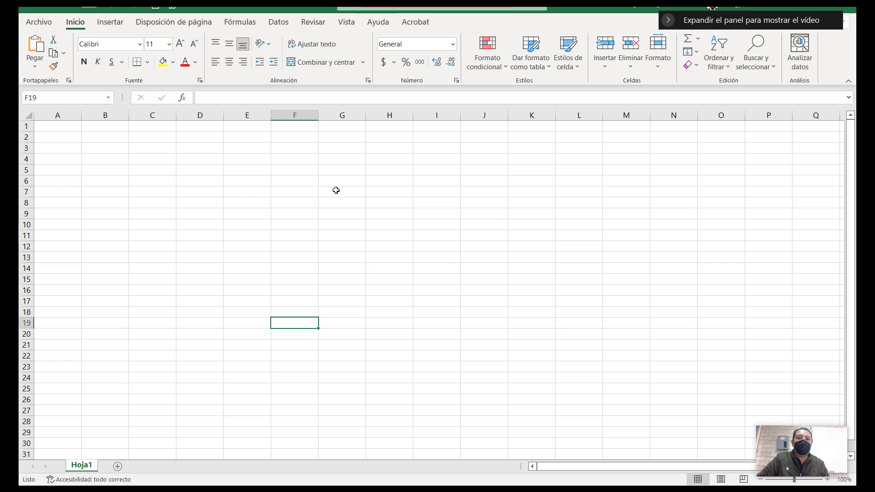
click(339, 170)
click(459, 315)
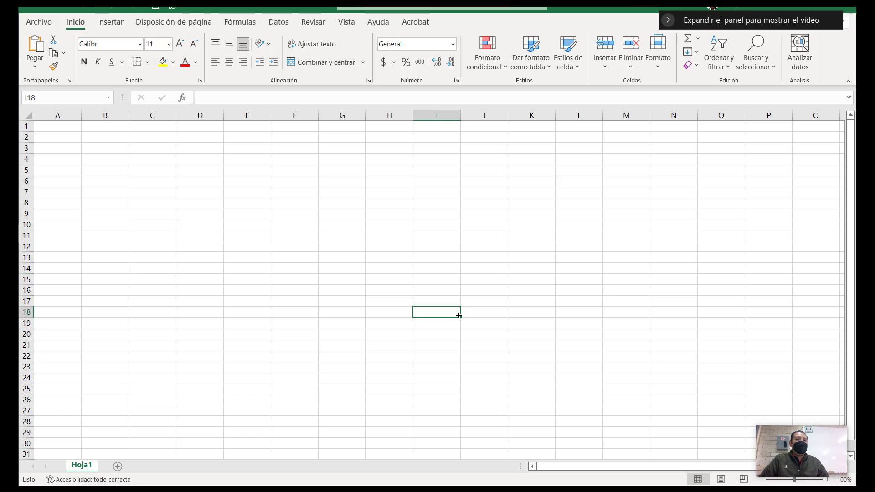
Select single cells one after another in the upper area of the sheet, finishing on cell J5
click(422, 202)
click(309, 170)
click(523, 178)
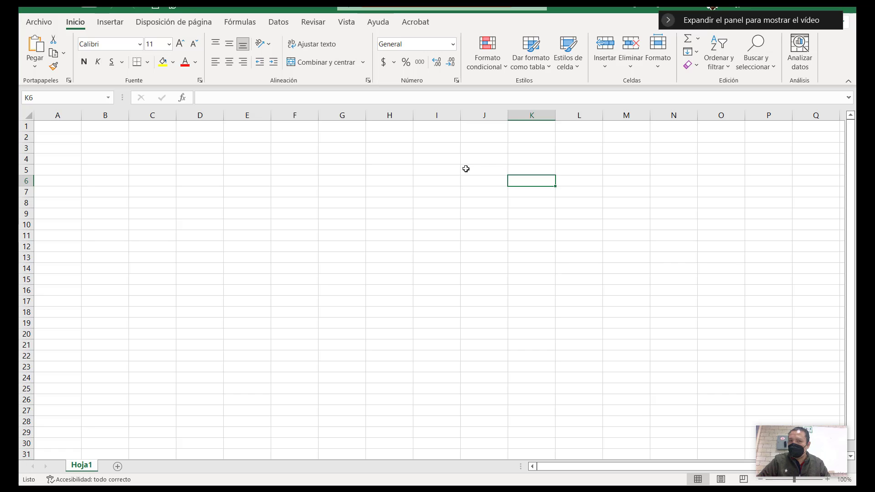
click(481, 168)
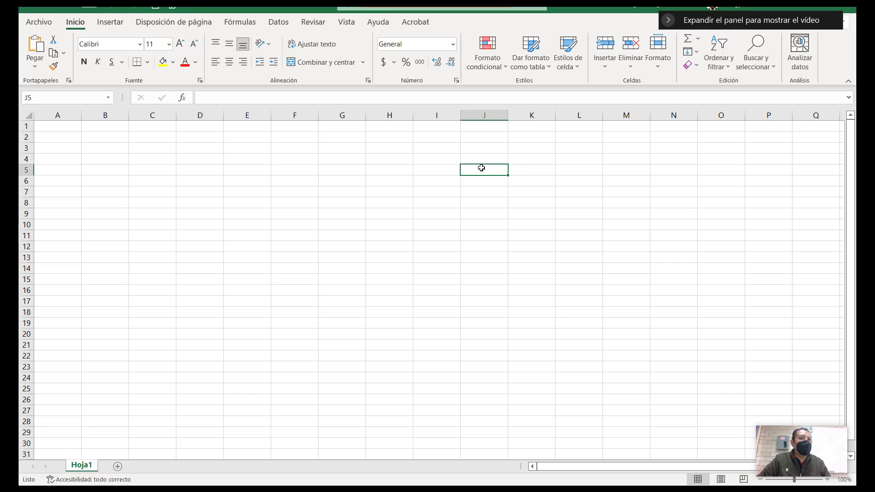
Select the vertical range J5:J20, the horizontal range B4:K4 and the block E6:K21, and clear the selection by choosing cell M12
drag(481, 172, 482, 336)
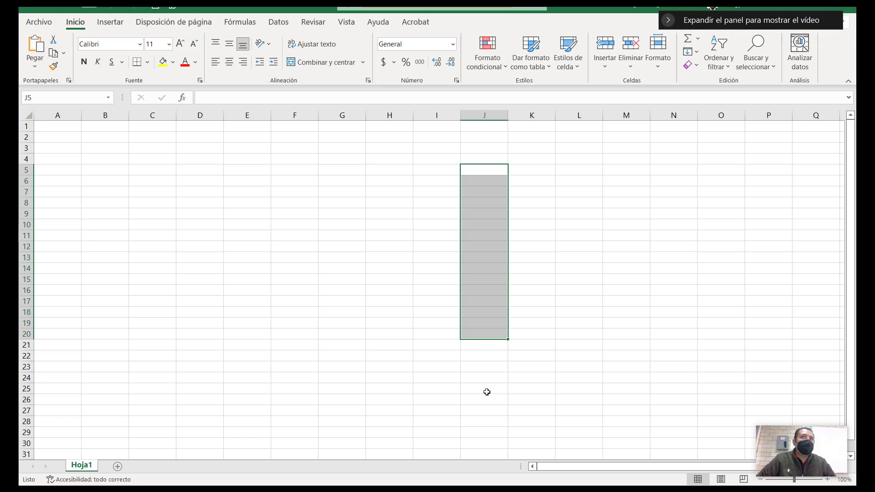
click(122, 158)
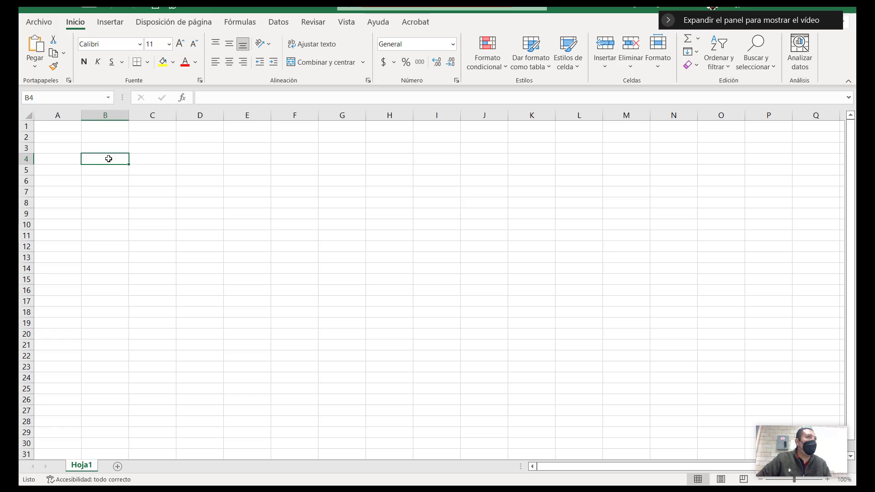
drag(108, 158, 546, 159)
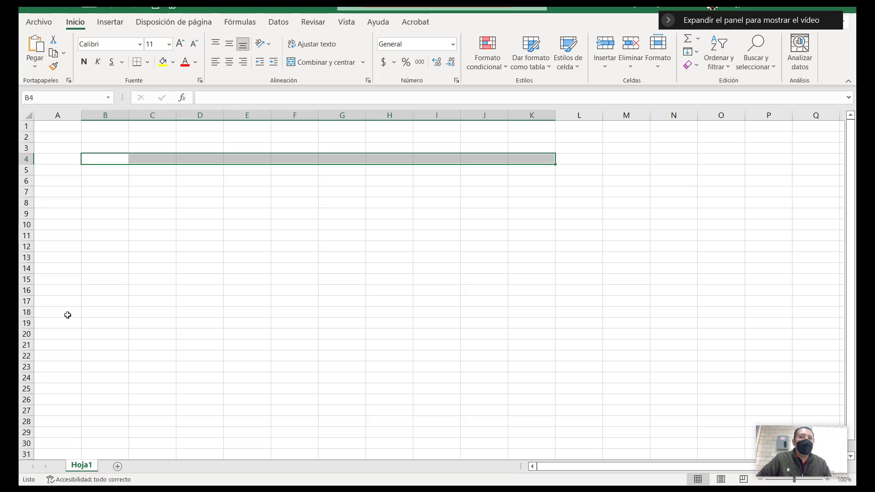
drag(234, 184, 513, 345)
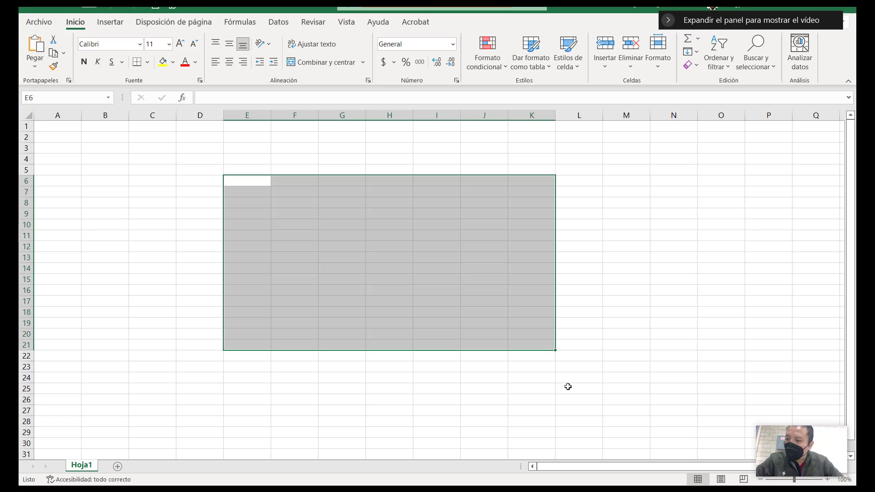
click(638, 248)
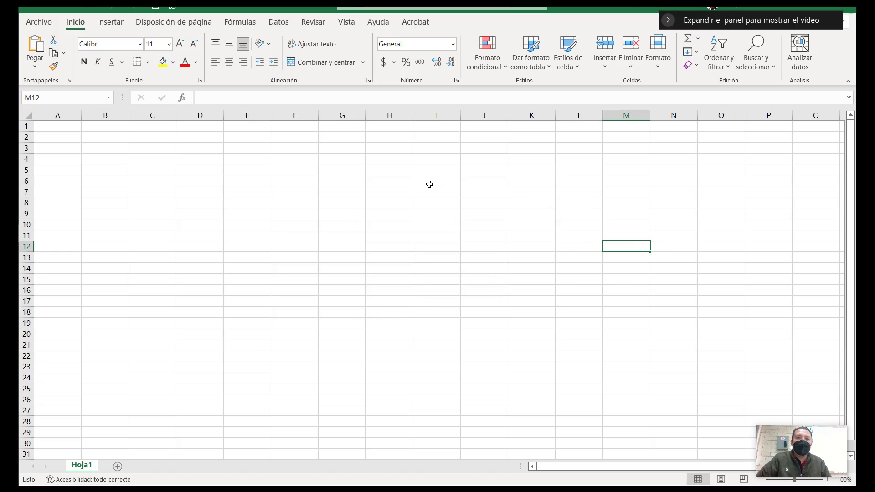
Select cells I6, E5, G5 and F5 one at a time
click(428, 183)
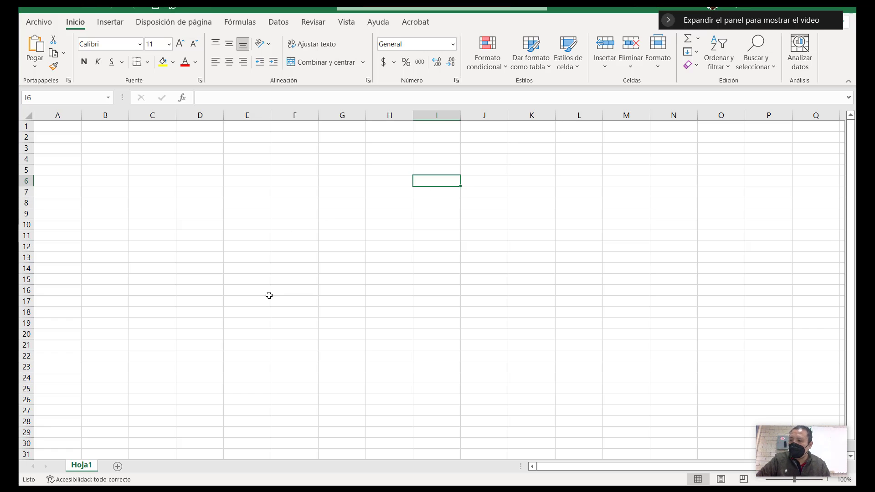
click(270, 171)
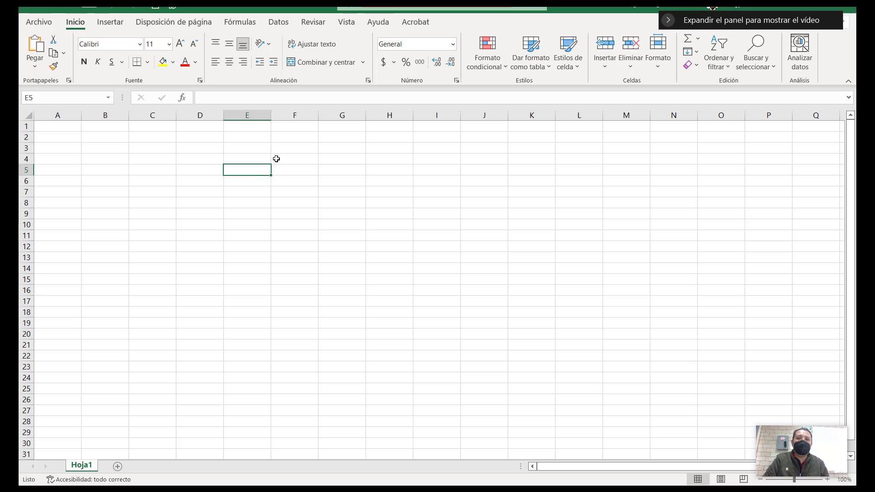
click(336, 166)
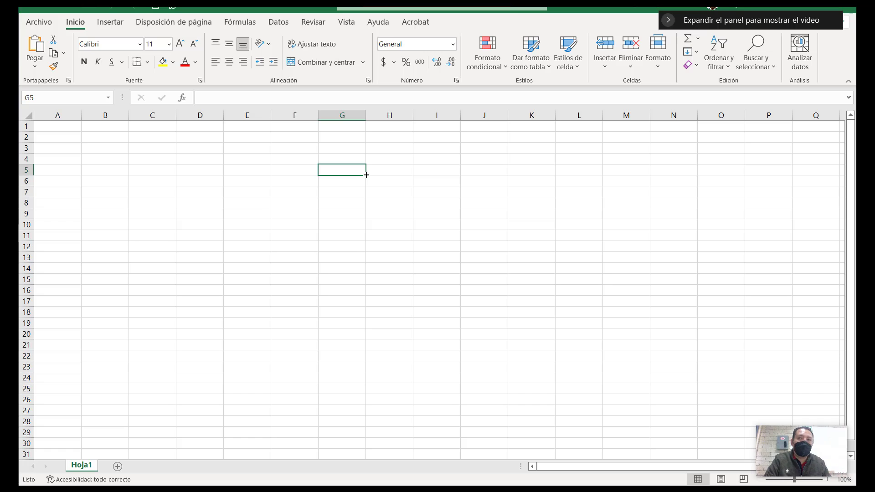
click(281, 171)
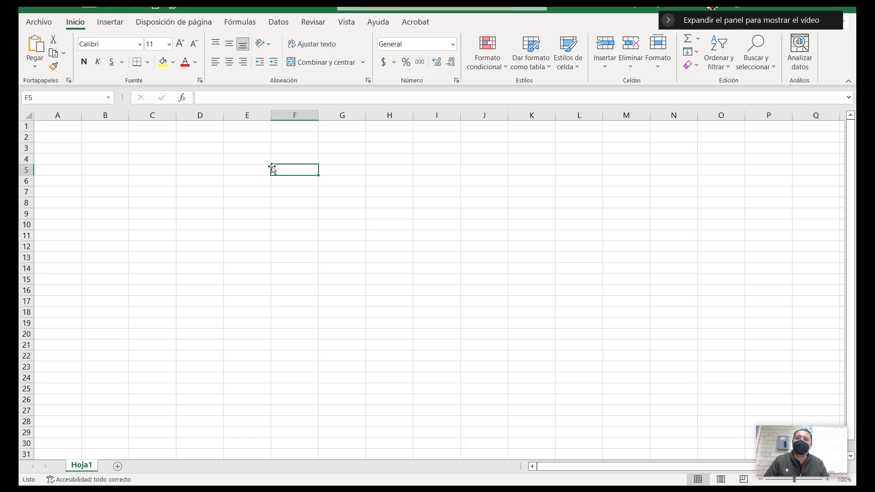
Enter the numbers 1, 2 and 3 down cells C4 to C6
click(149, 160)
text(1)
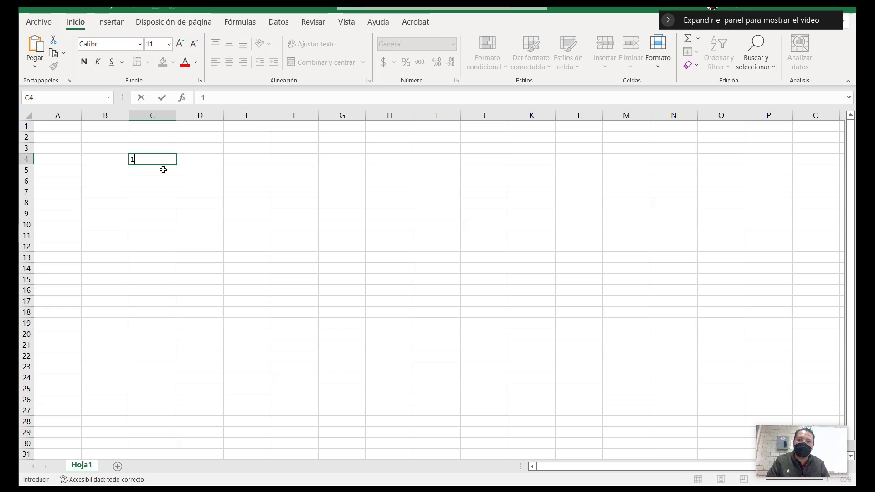
key(Return)
text(2)
key(Return)
text(3)
key(Return)
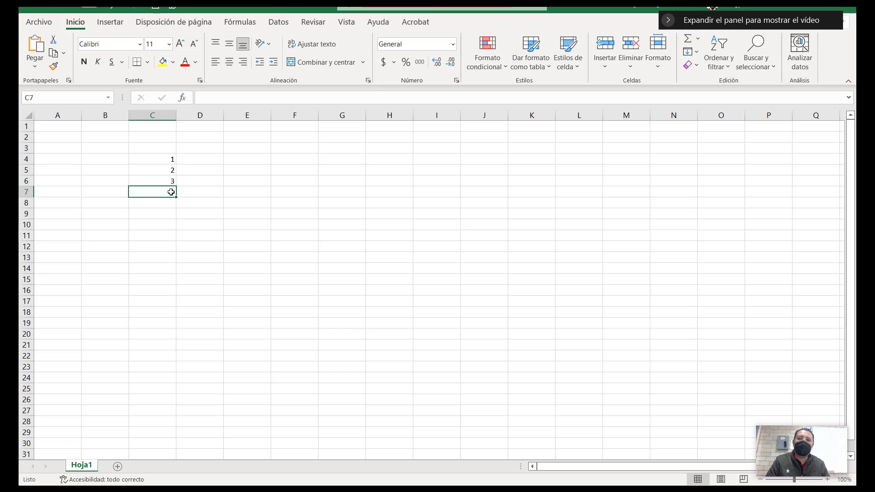
Delete the content of cell C6 and move to cell C10
click(173, 183)
key(Delete)
click(166, 224)
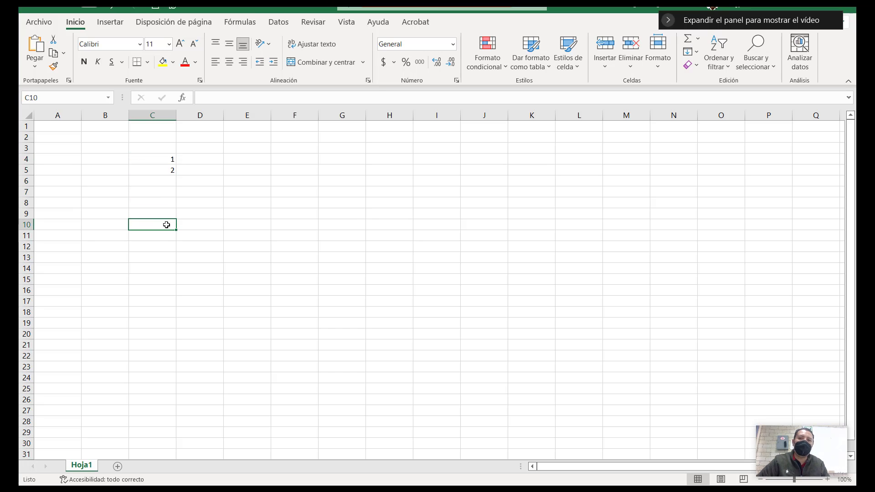
Fill the number series from C4:C5 down to C21, and deselect it by choosing cell H4
click(166, 159)
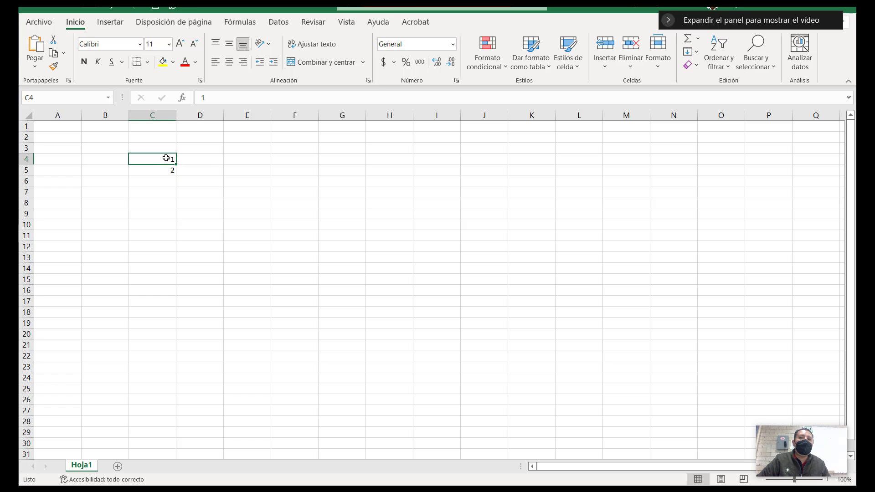
drag(166, 159, 170, 170)
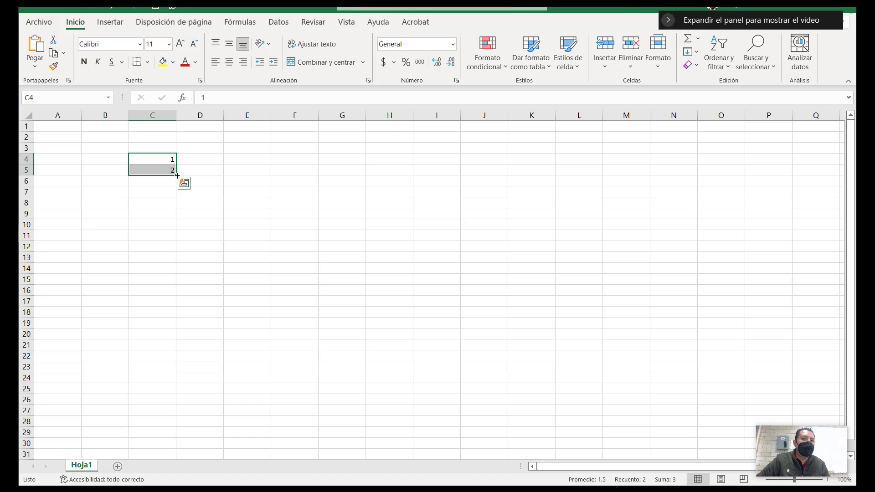
drag(177, 176, 177, 345)
drag(179, 352, 180, 354)
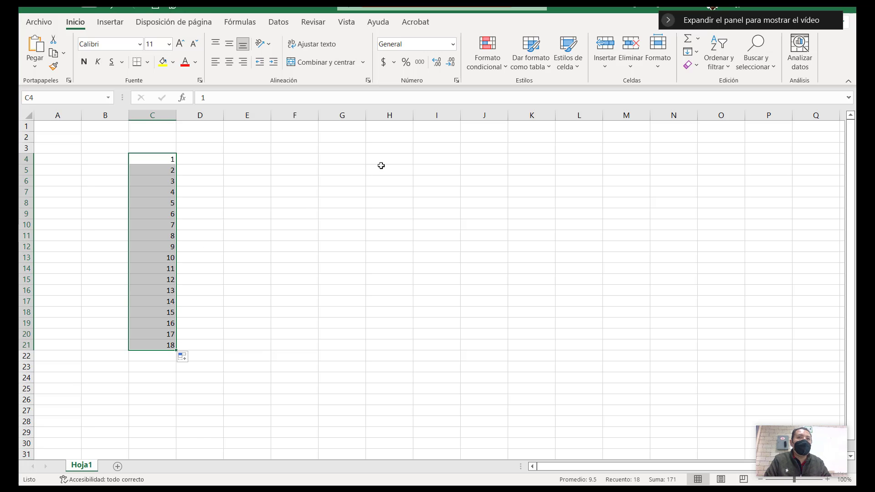
click(404, 160)
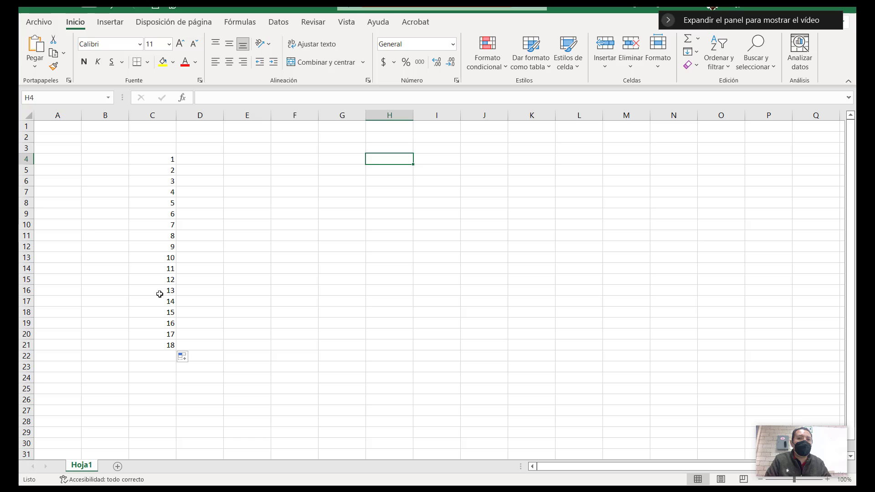
Fill the value of cell C4 across row 4 to J4, and undo the fill
click(170, 157)
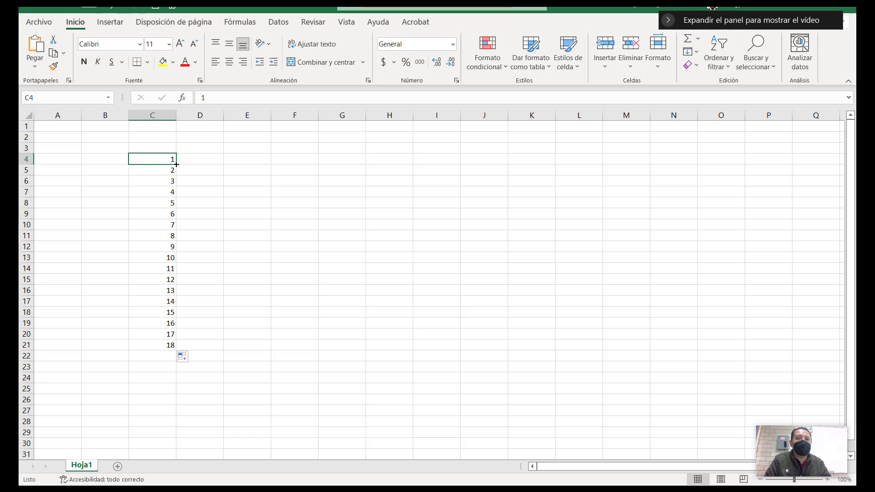
drag(176, 164, 490, 162)
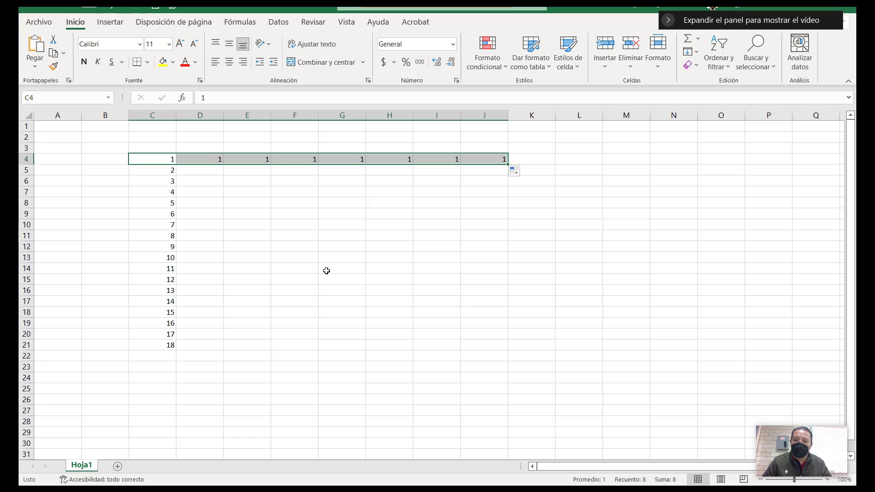
key(ctrl+z)
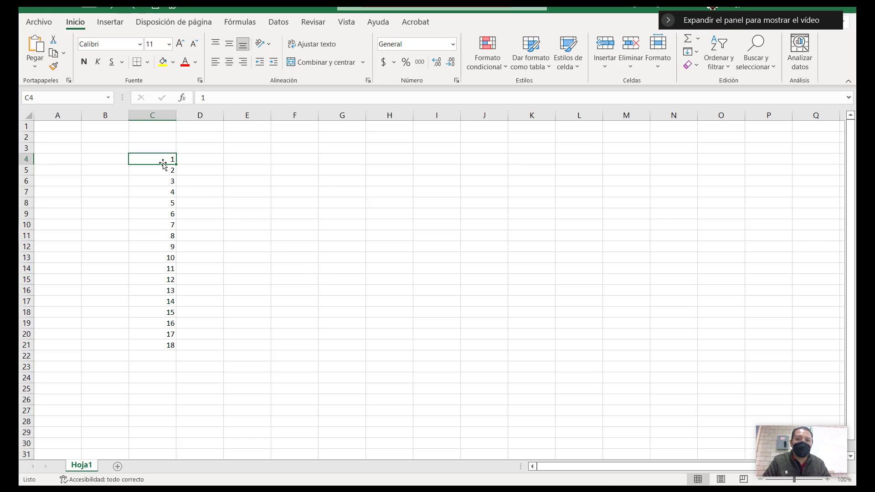
Extend the number series in C4:C21 down to C28, and deselect it by choosing cell D16
drag(163, 159, 172, 346)
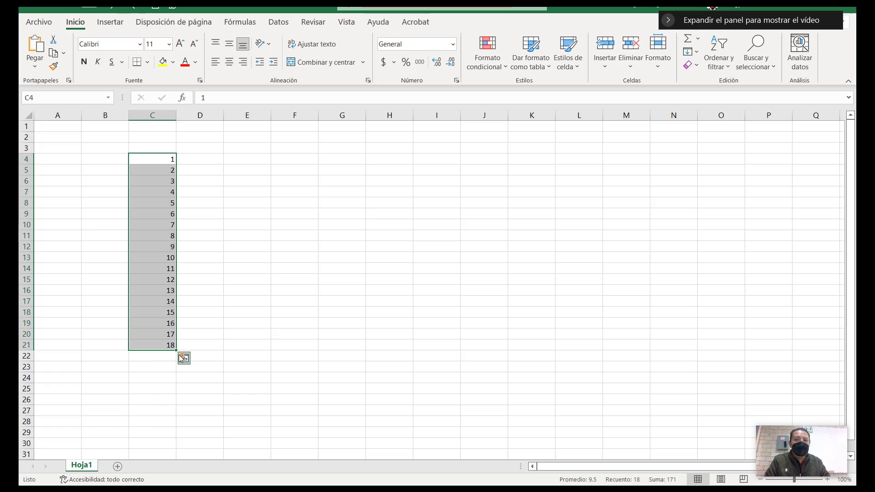
drag(177, 355, 171, 427)
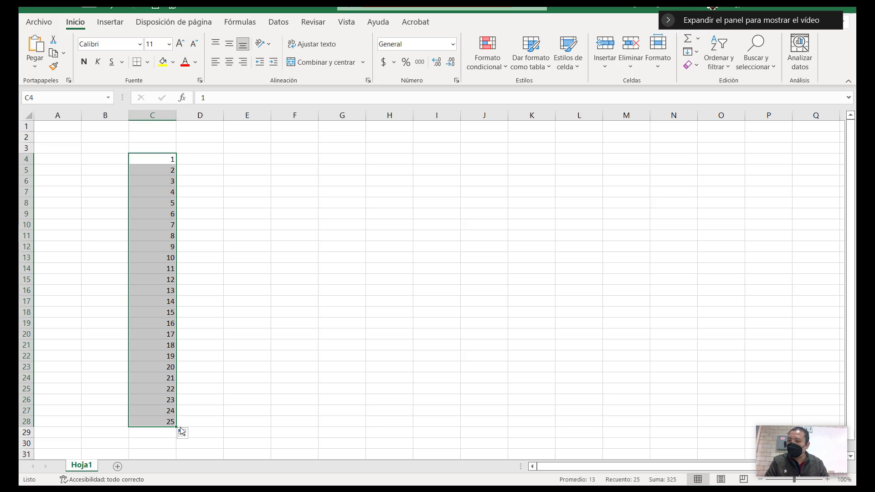
click(223, 289)
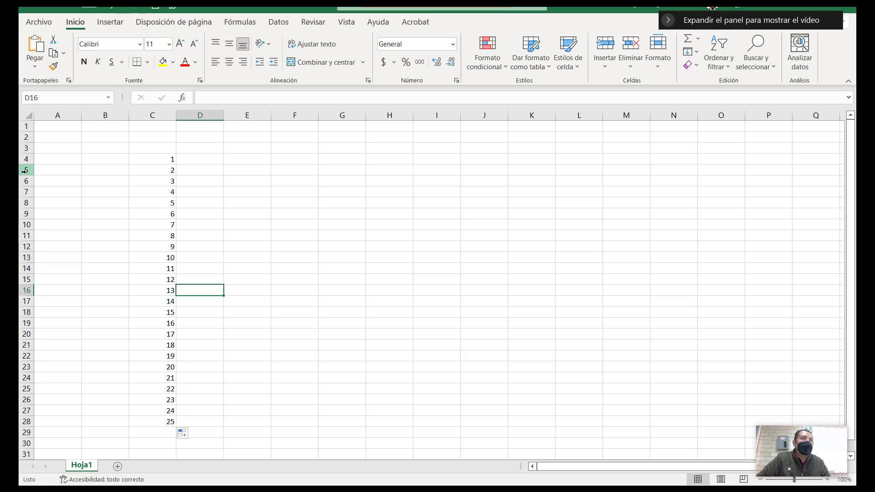
Select the whole of row 5, and select whole columns one after another from E across to Q
click(24, 171)
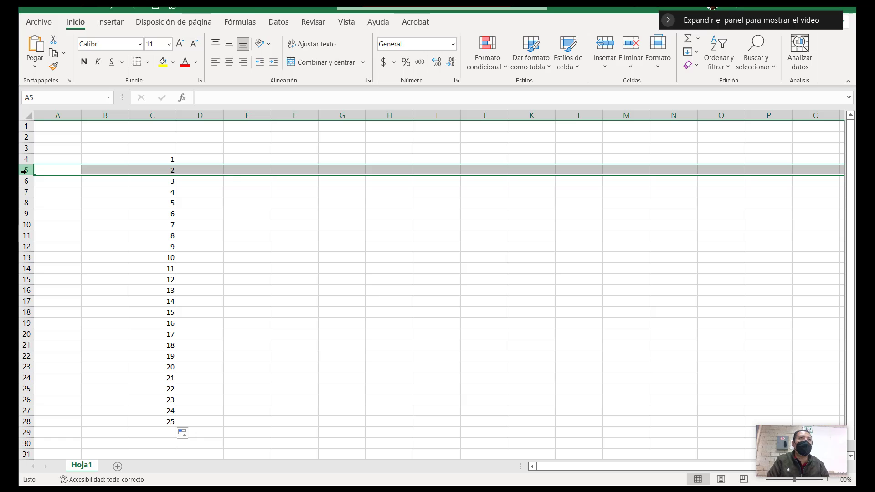
click(244, 114)
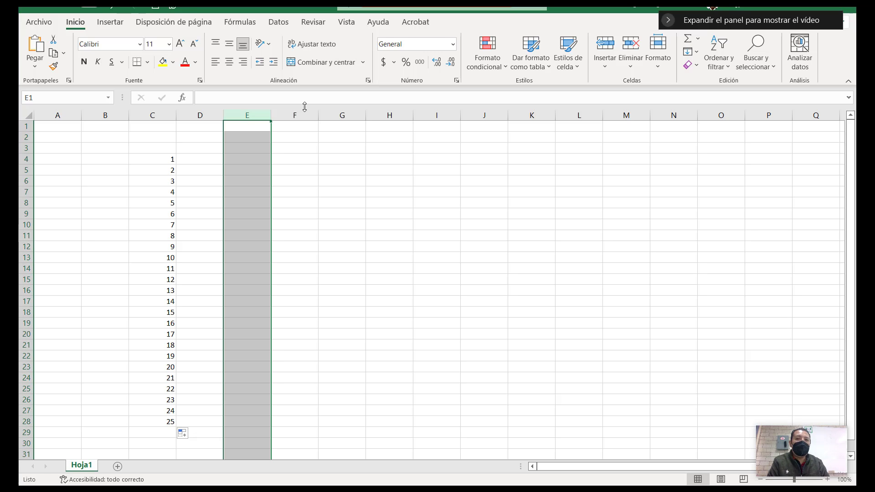
click(342, 115)
click(386, 114)
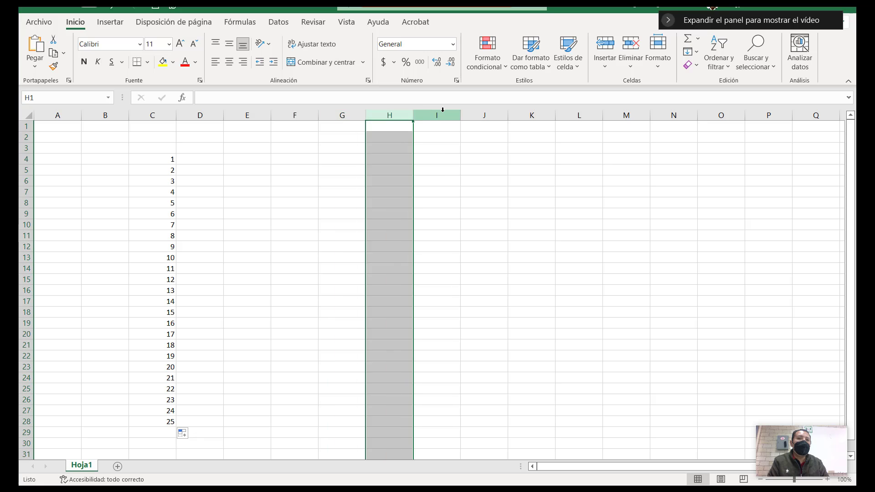
click(442, 115)
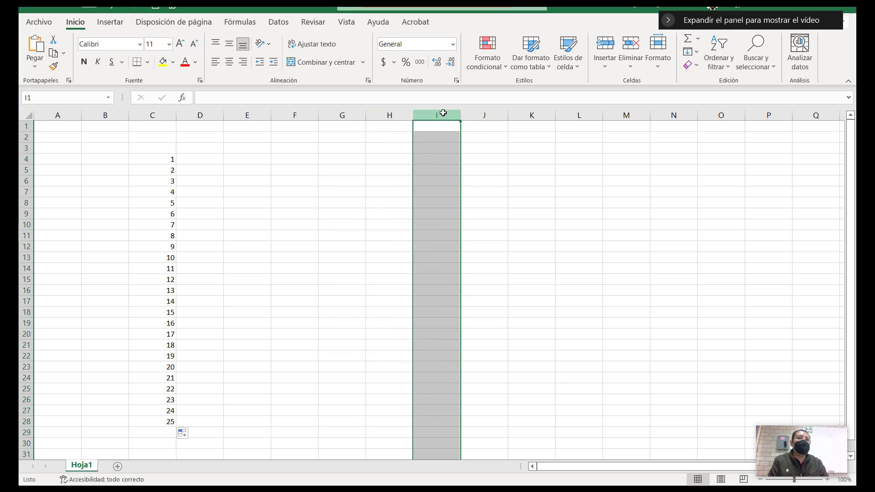
click(477, 114)
click(550, 112)
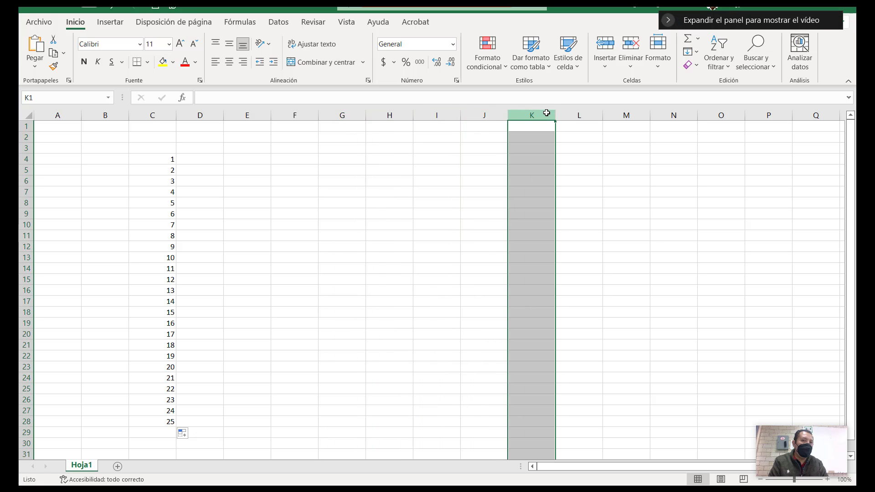
click(599, 112)
click(621, 111)
click(668, 112)
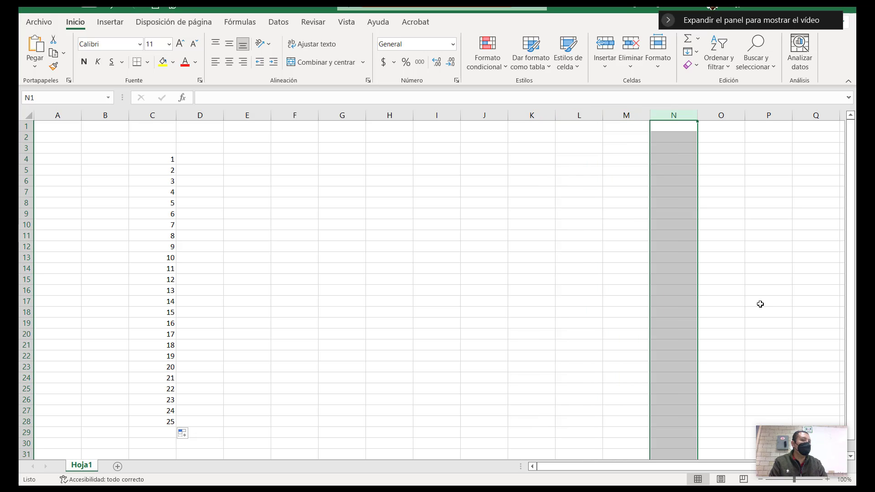
mouse_move(795, 450)
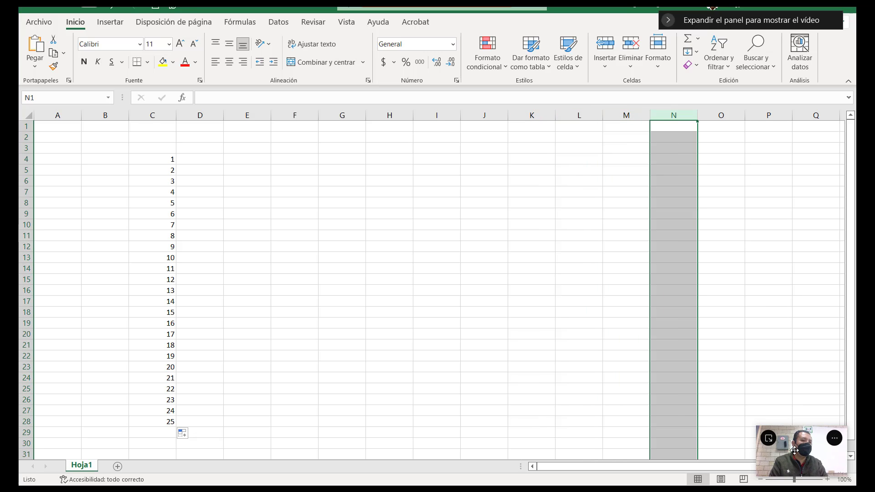
click(722, 114)
click(771, 114)
click(816, 114)
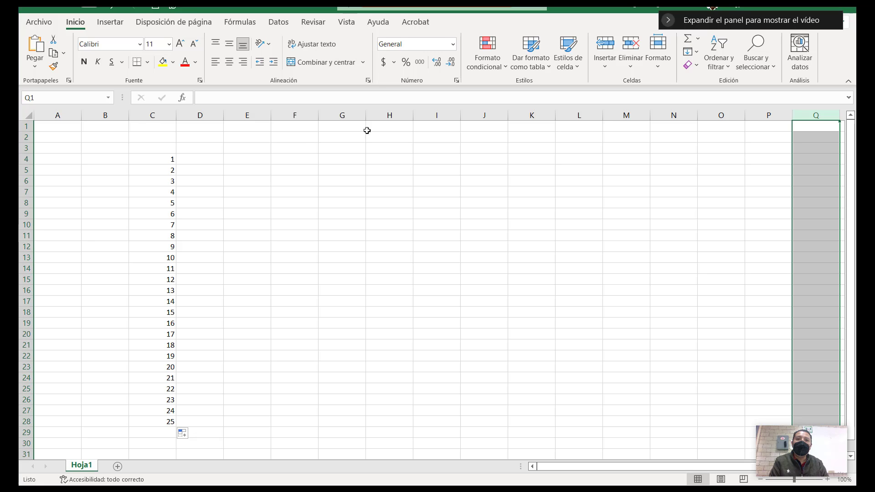
Select the entire row 8 and the entire column F, and return to the single cell H4
click(25, 202)
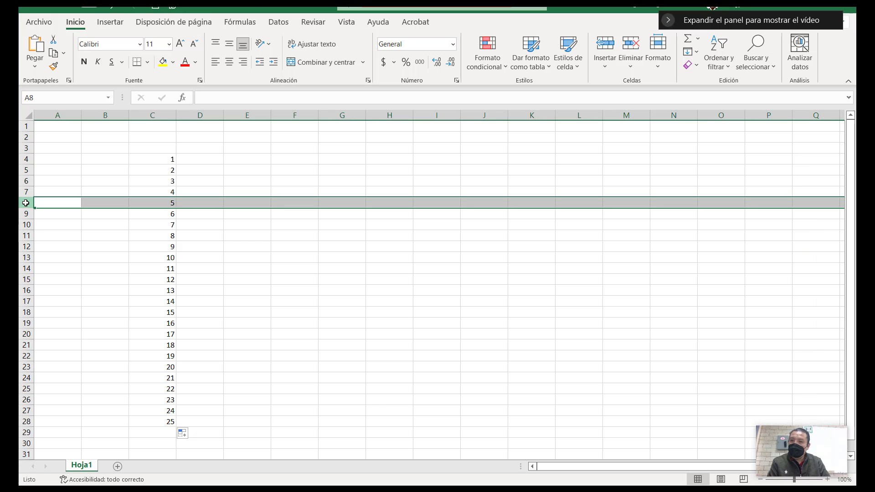
click(296, 116)
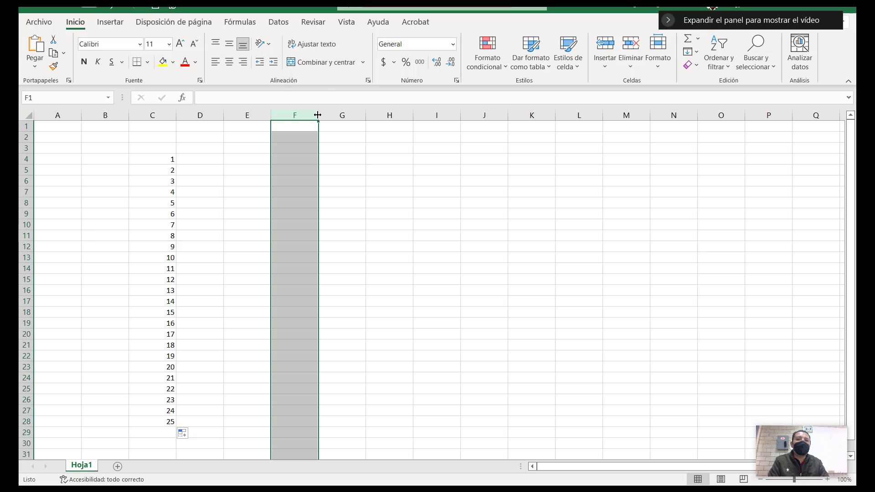
click(370, 161)
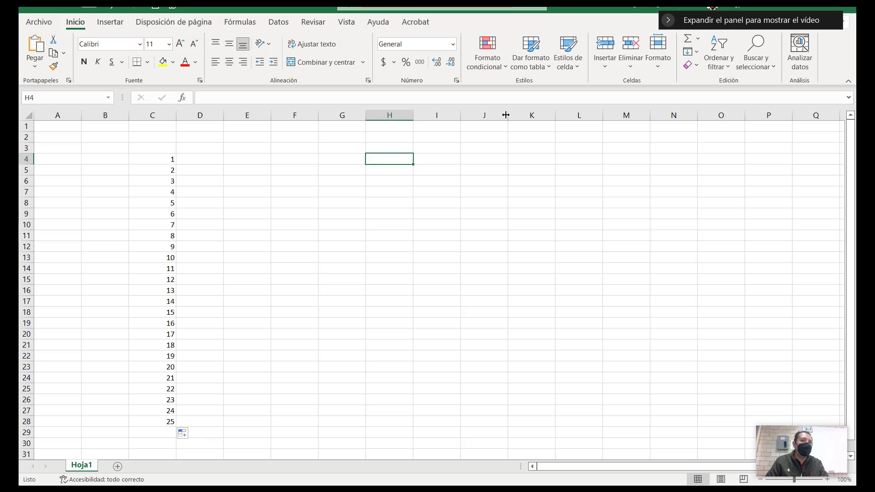
Resize column J to slightly wider than its neighbouring columns, and make row 5 about twice as tall
drag(506, 115, 601, 115)
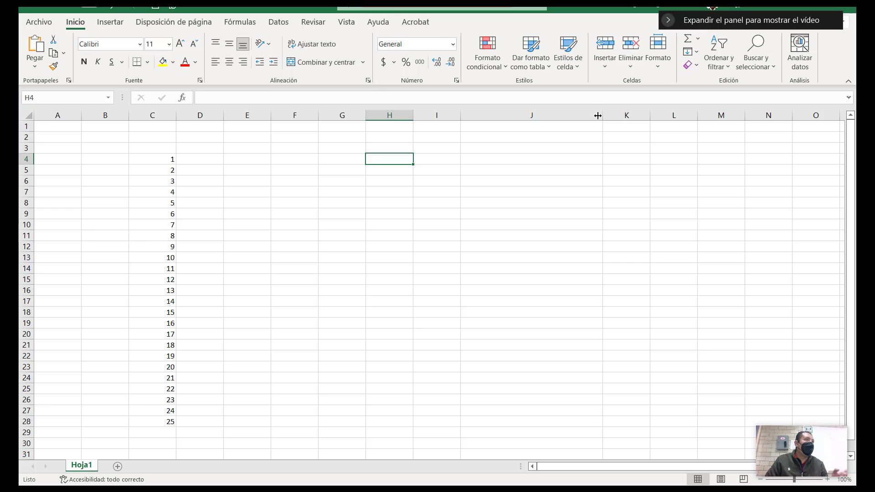
drag(598, 115, 521, 117)
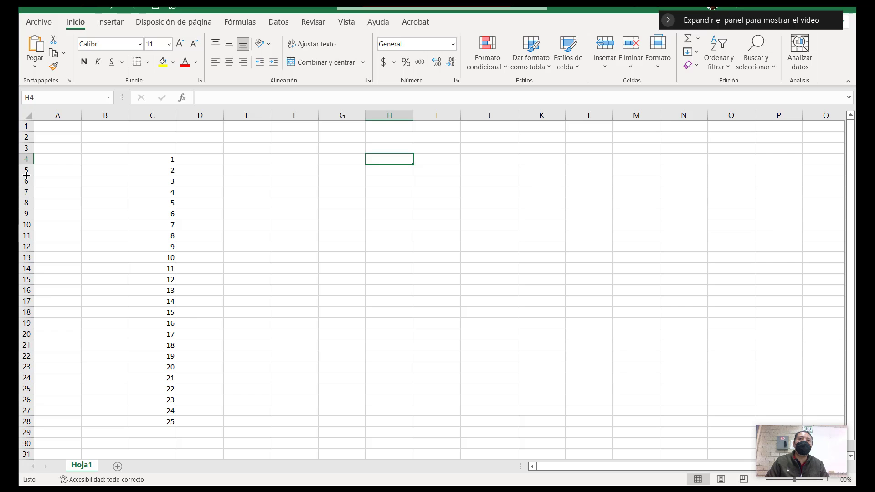
mouse_move(26, 175)
mouse_down()
mouse_move(34, 231)
mouse_move(35, 185)
mouse_up()
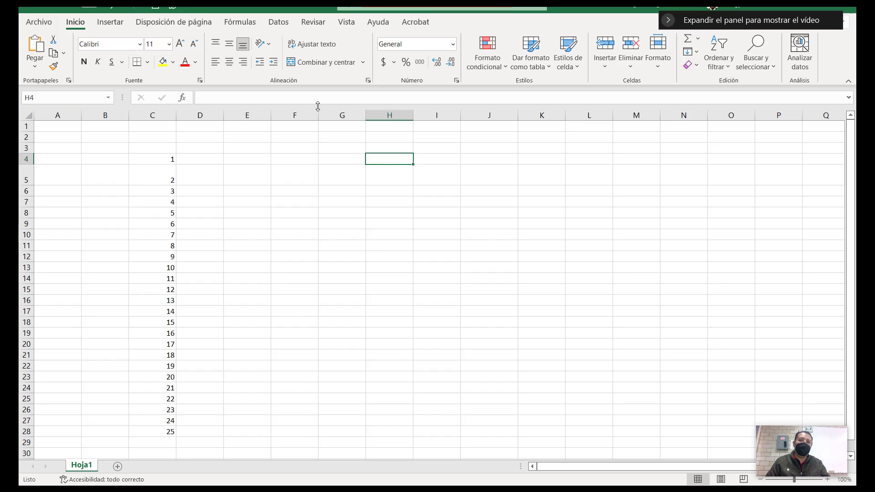
Select the whole of column H, widen it to nearly three times its width, and restore its previous width
click(390, 115)
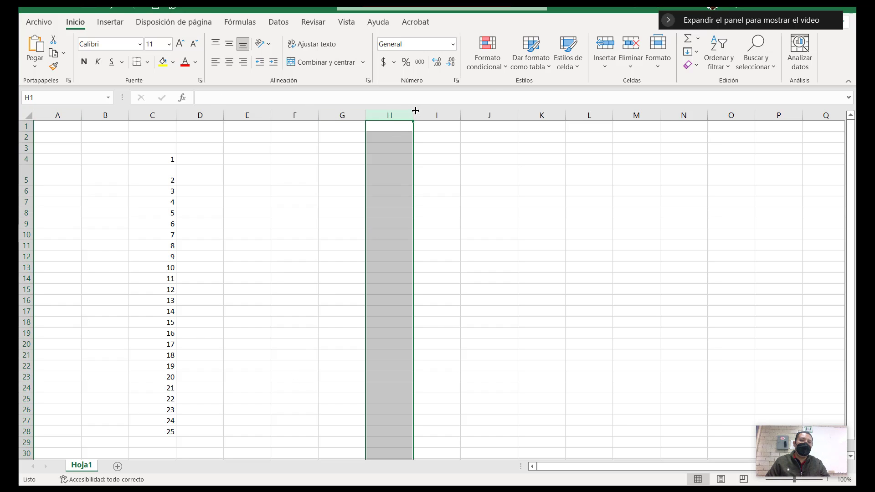
drag(416, 111, 495, 120)
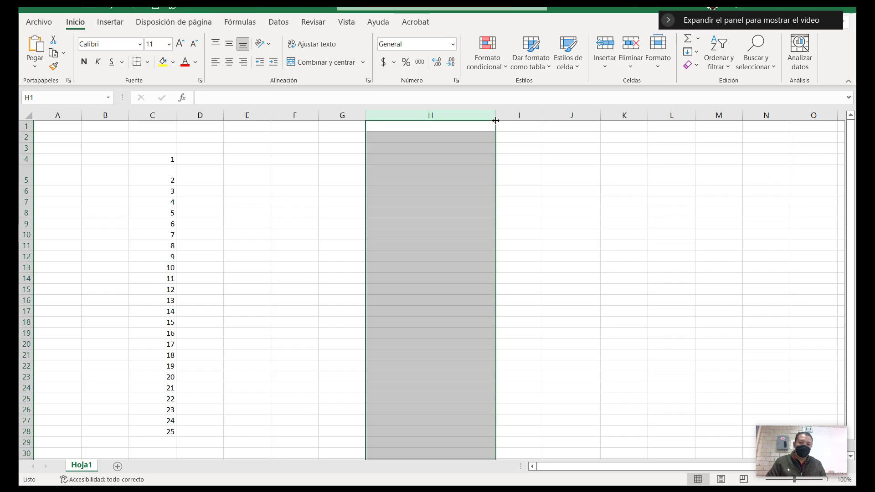
double_click(496, 120)
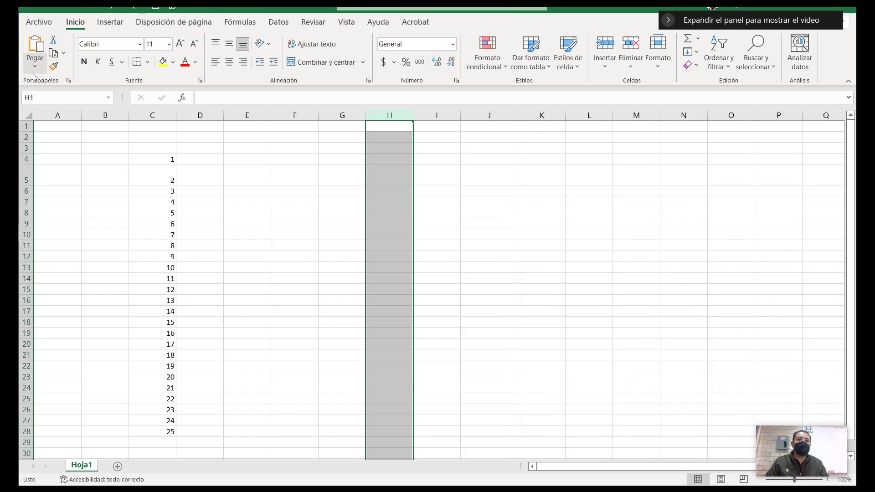
Fill the values of C4:C7 across to column G, undo the fill, and choose the empty cell E16
drag(170, 160, 360, 208)
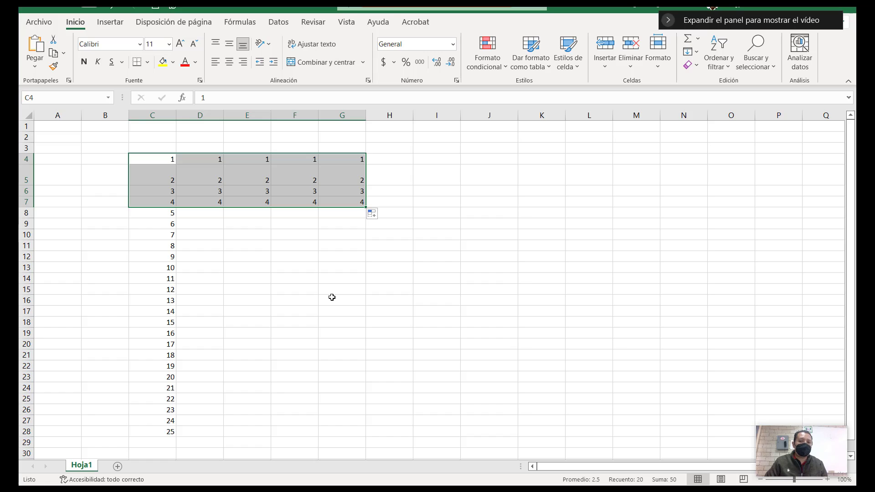
key(ctrl+z)
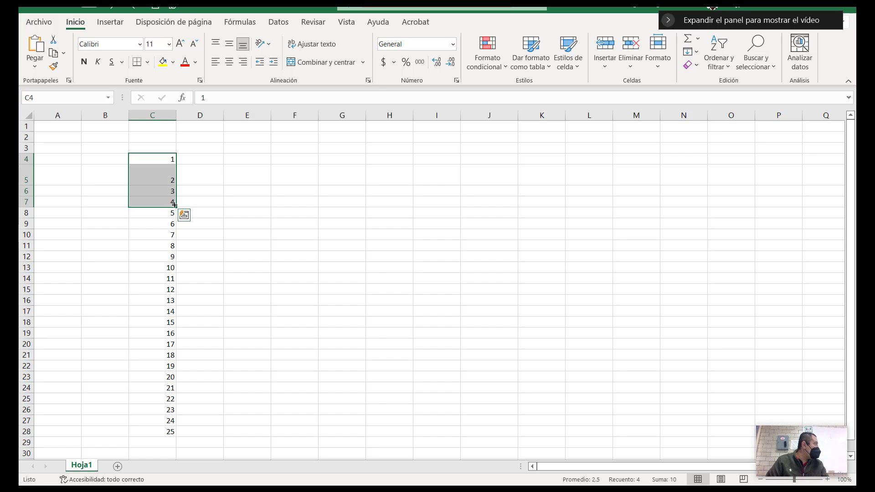
click(229, 299)
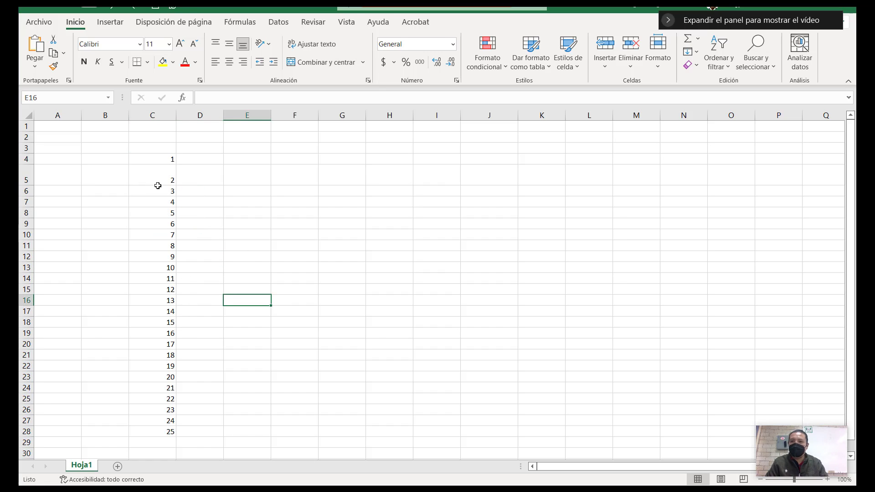
Select the number series in C4:C28 and fill it across into column D, ending with cell C13 selected
click(169, 157)
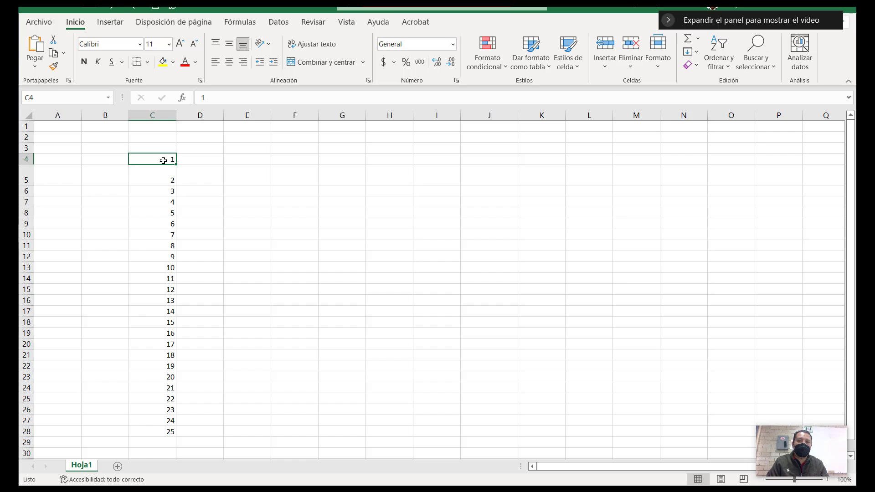
drag(163, 160, 201, 428)
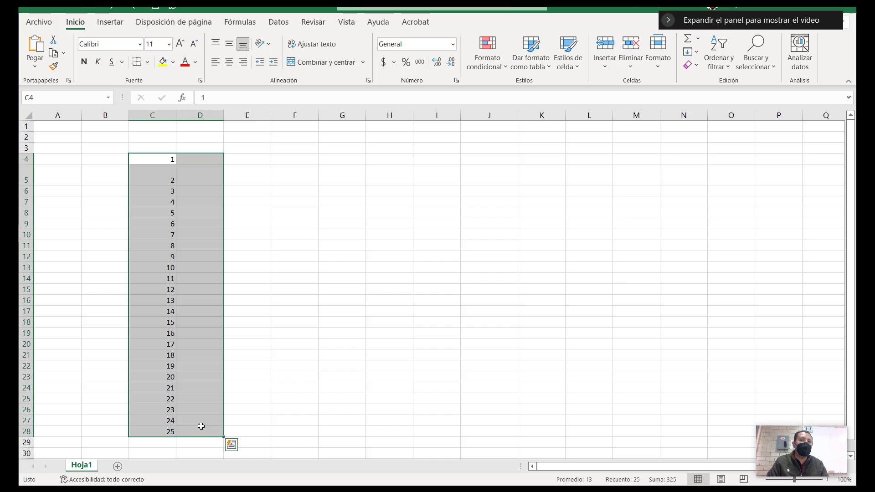
click(191, 322)
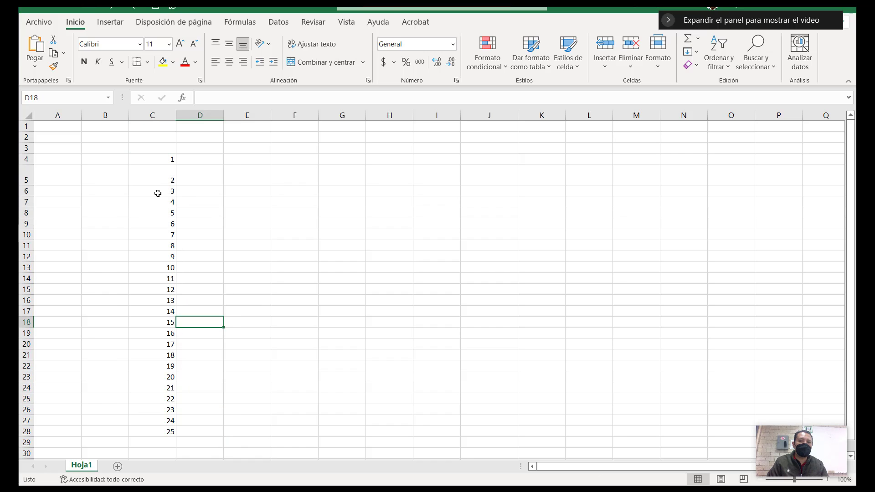
drag(162, 159, 204, 440)
click(173, 264)
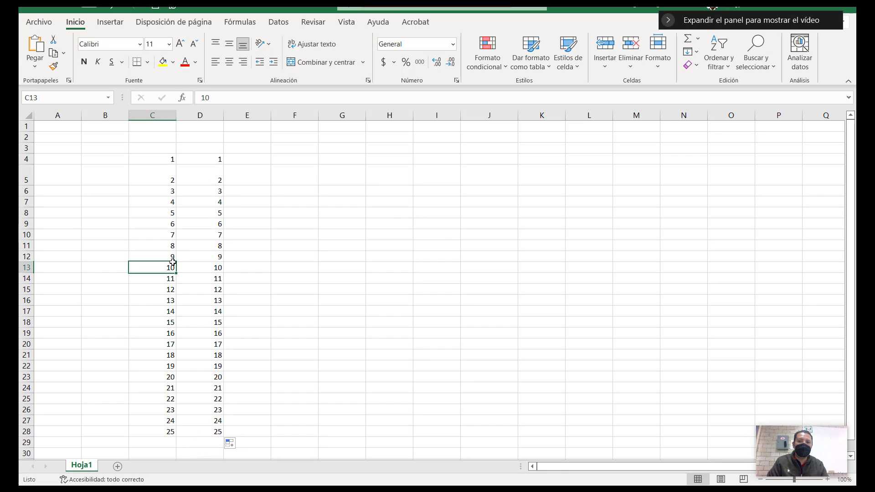
Move the value of cell C4 to J8, and move the range C5:C15 to M6:M16
click(166, 159)
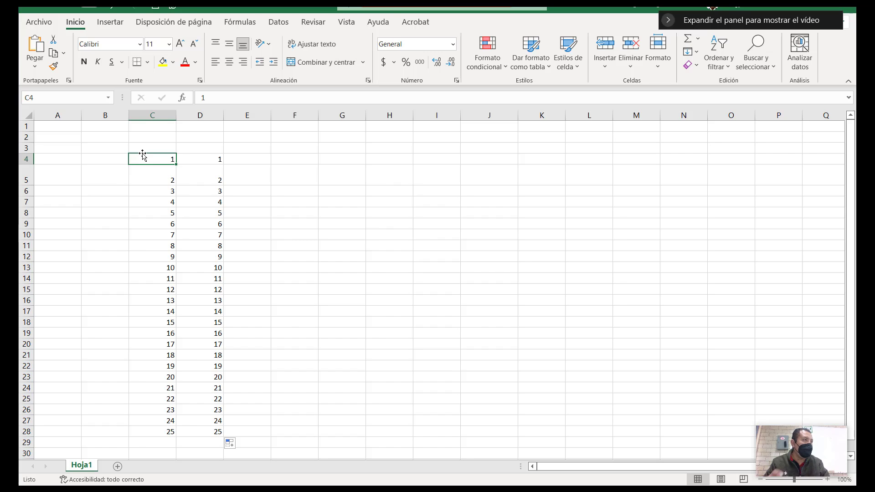
drag(143, 155, 474, 215)
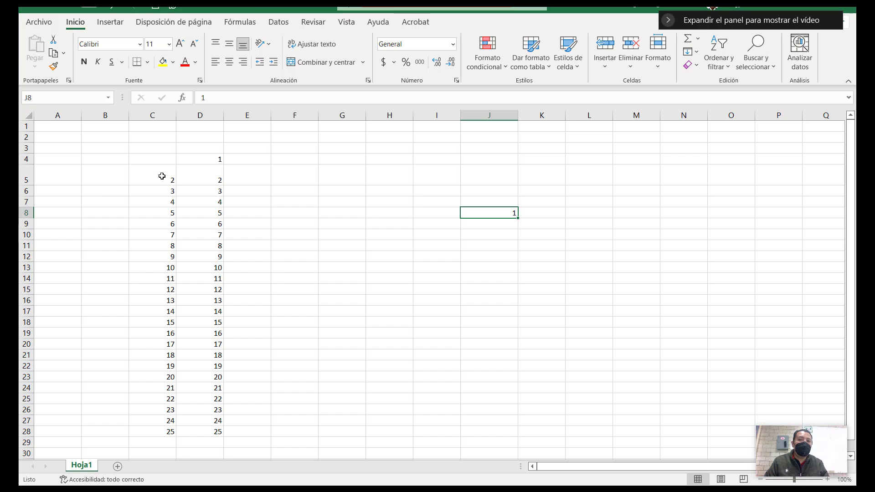
drag(162, 176, 152, 291)
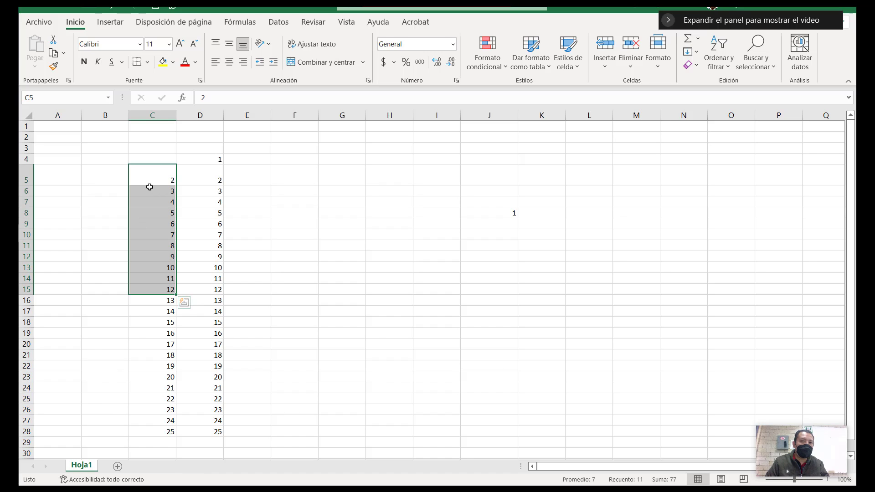
drag(158, 165, 639, 189)
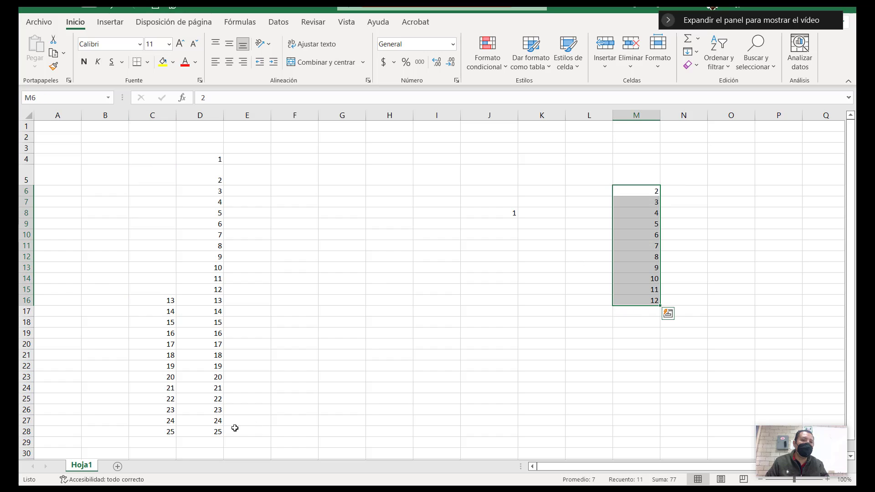
Move the two-column range C17:D22 to H18:I23, and deselect it by choosing cell J14
click(242, 363)
click(162, 316)
drag(161, 317, 210, 366)
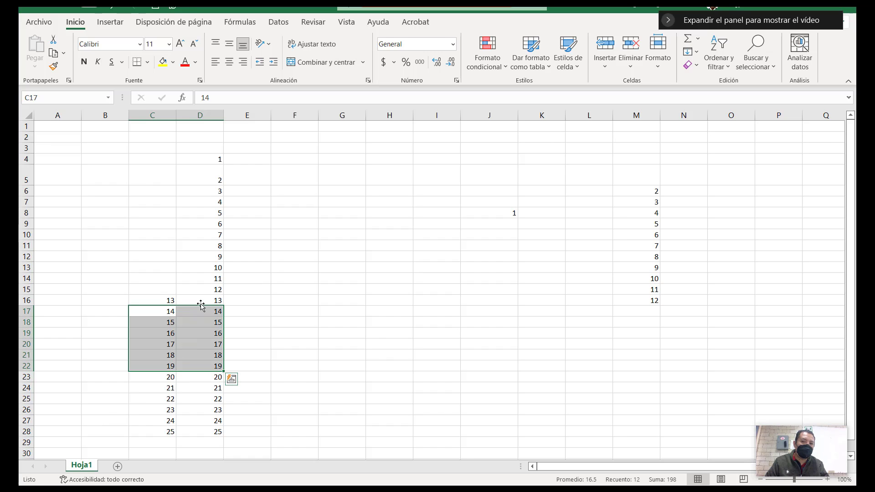
drag(200, 305, 438, 317)
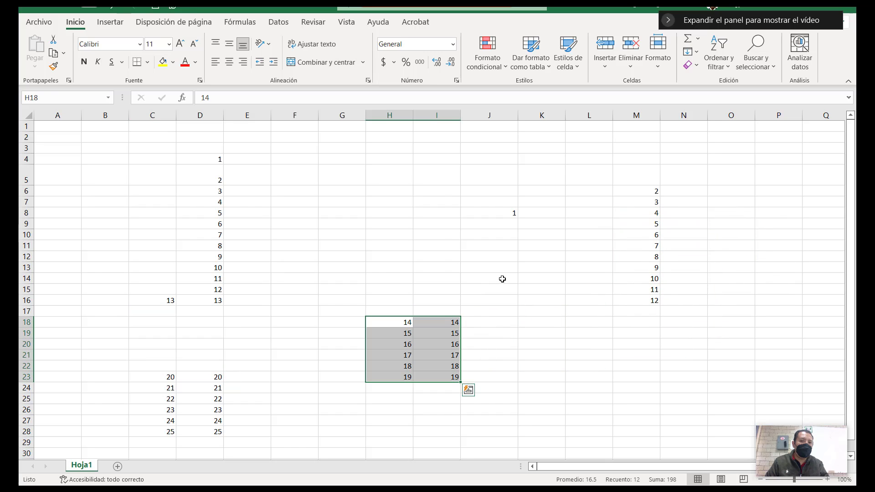
click(503, 278)
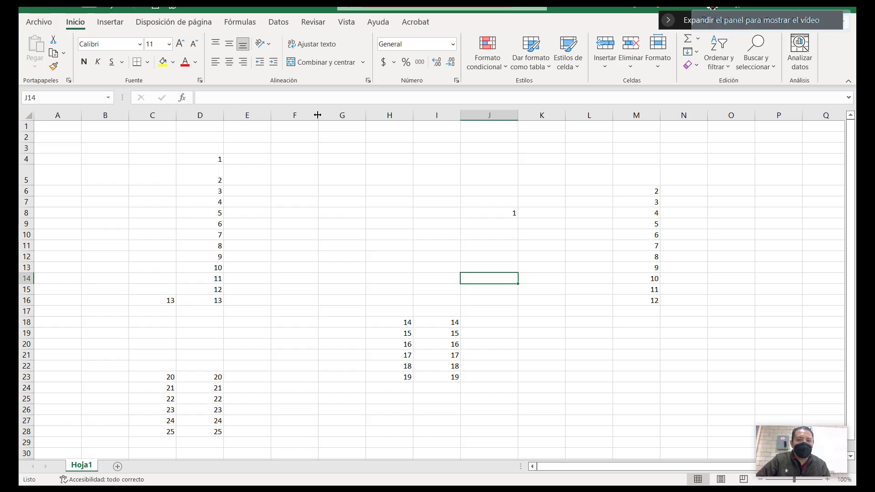
Make column F slightly wider and increase the height of row 5 a little more
mouse_move(318, 115)
mouse_down()
mouse_move(334, 115)
mouse_move(323, 115)
mouse_up()
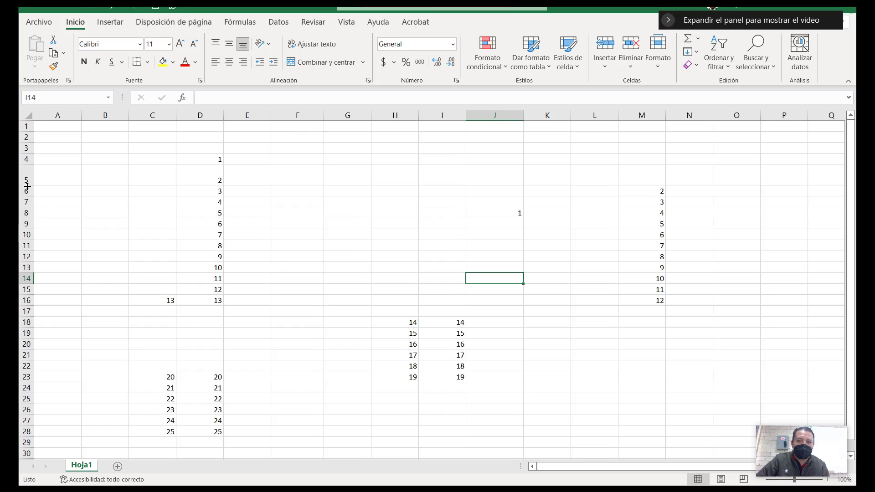
mouse_move(27, 186)
mouse_down()
mouse_move(27, 175)
mouse_move(26, 194)
mouse_up()
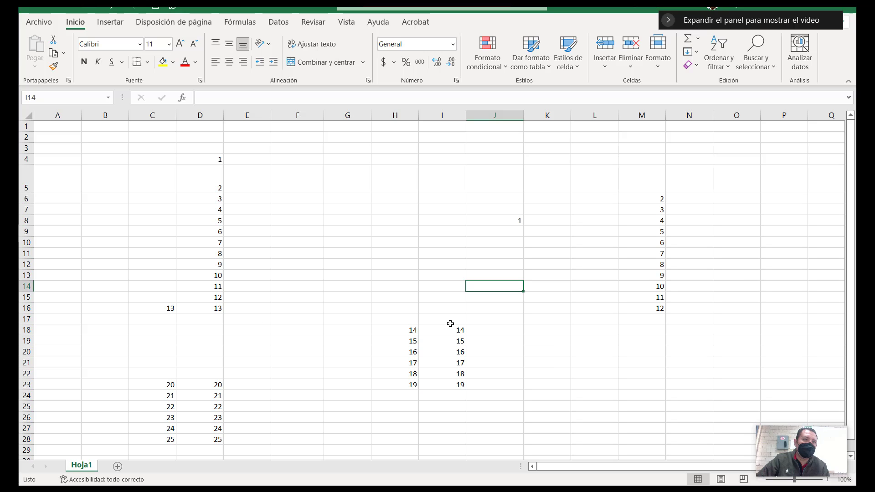
Open the meeting chat to check for messages from the class, and close it
mouse_move(438, 9)
click(687, 15)
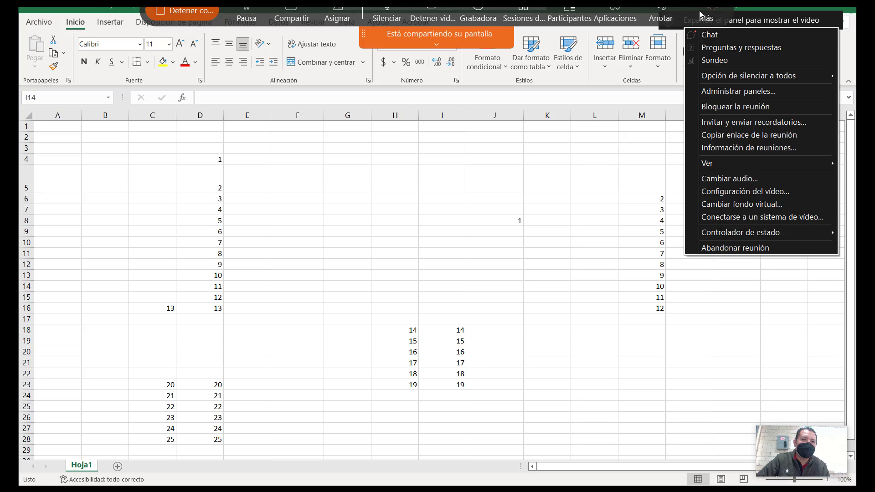
click(715, 32)
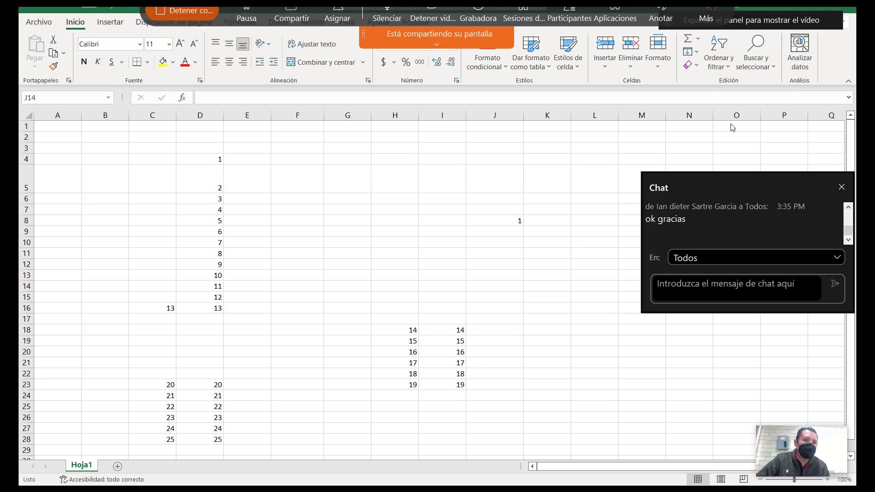
click(841, 188)
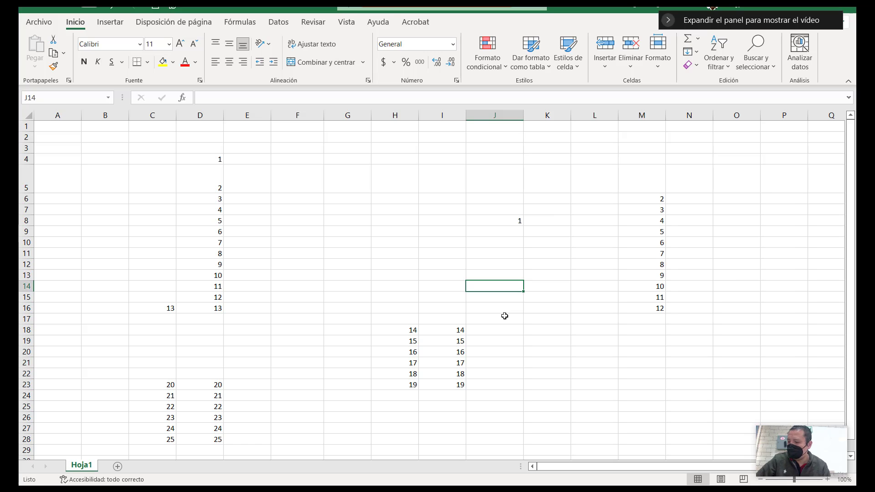
Move the value of cell I18 to K18, and undo the move
click(467, 320)
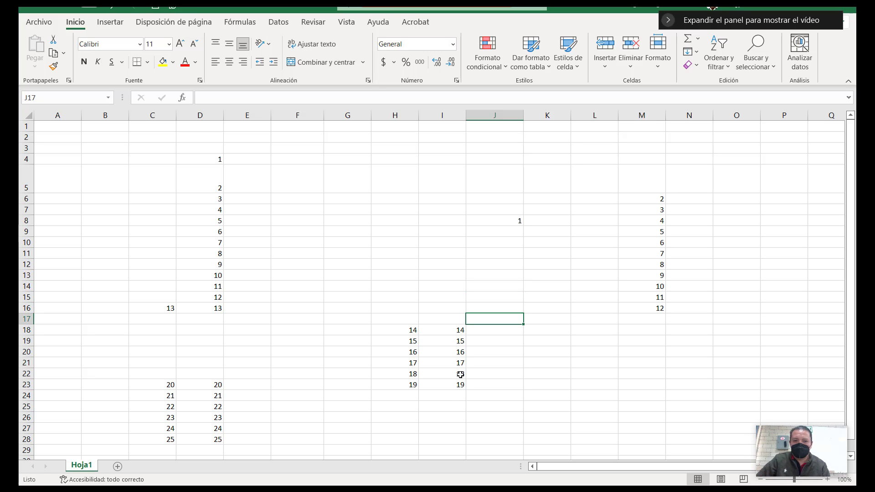
click(446, 334)
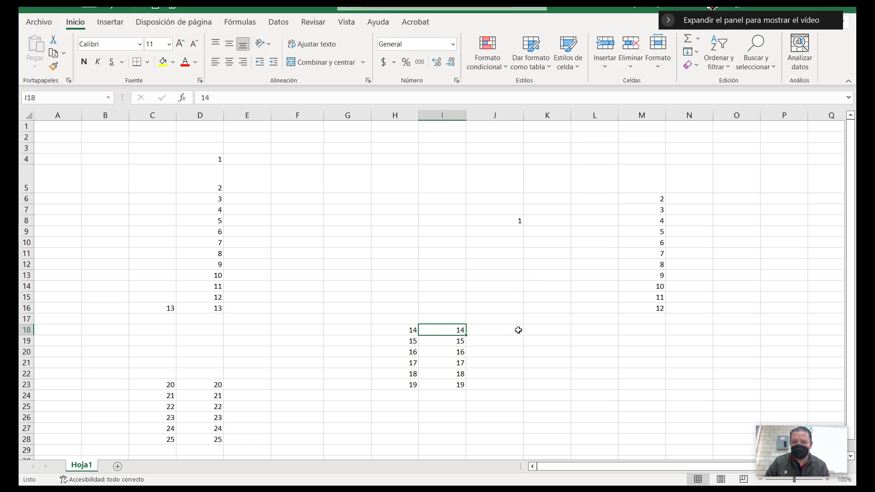
shift+click(495, 335)
click(450, 333)
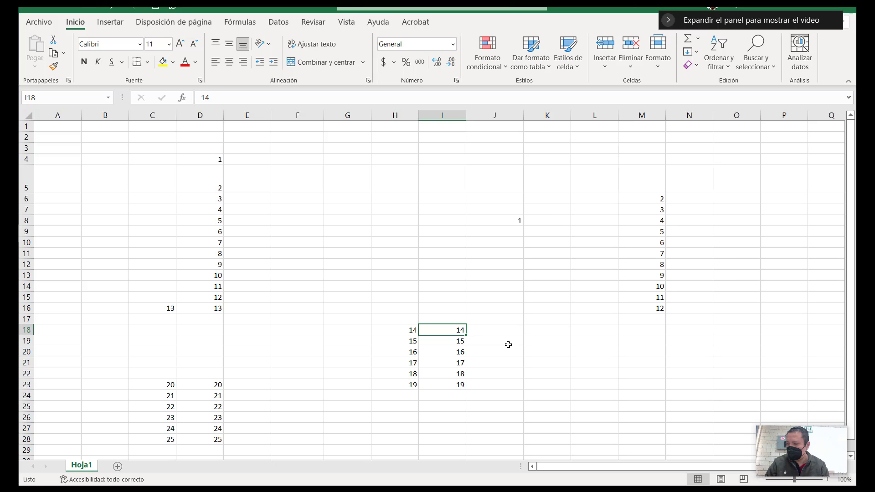
drag(458, 327, 535, 330)
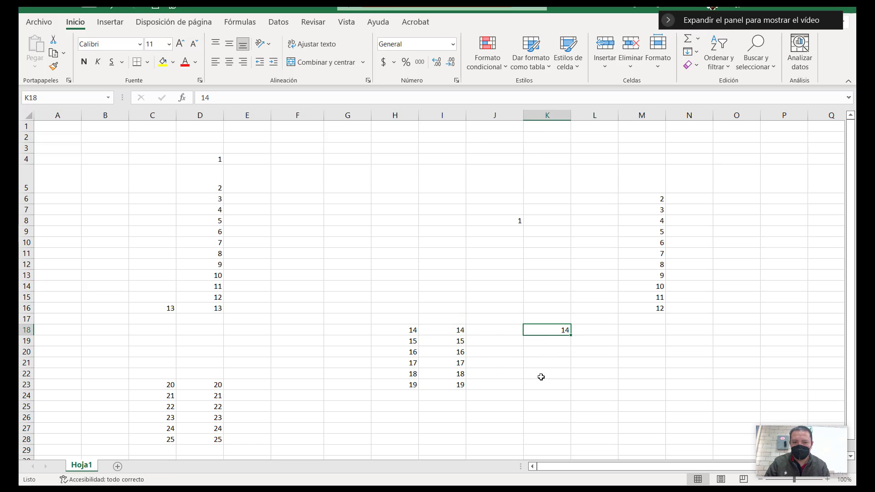
key(ctrl+z)
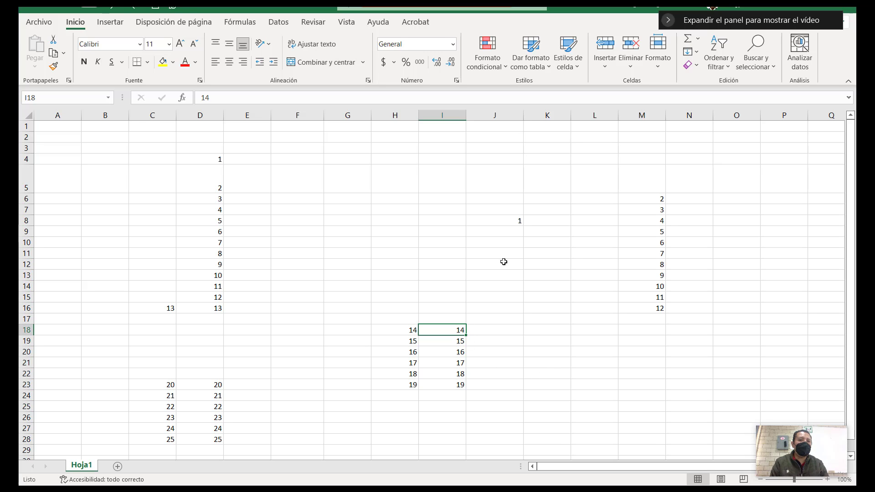
Copy the value of cell J8 to K6, I7, L8 and I13 while keeping the original, and choose cell I9
click(513, 221)
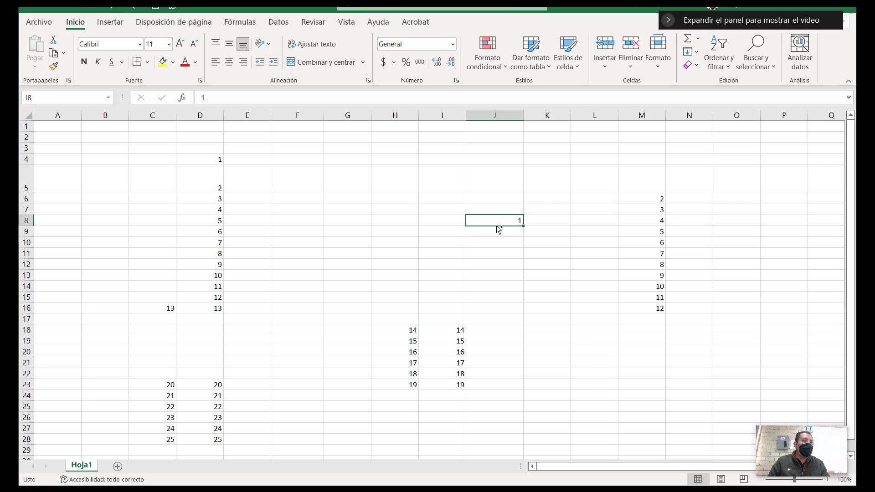
drag(499, 229, 529, 199)
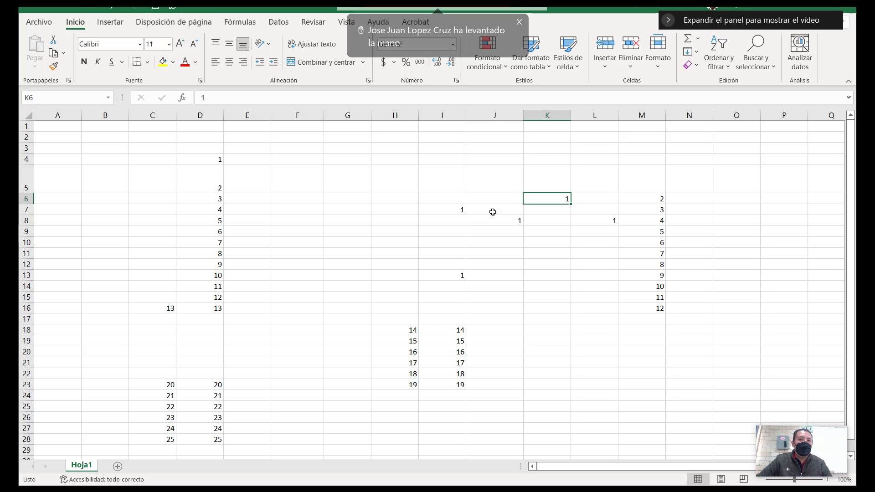
click(429, 235)
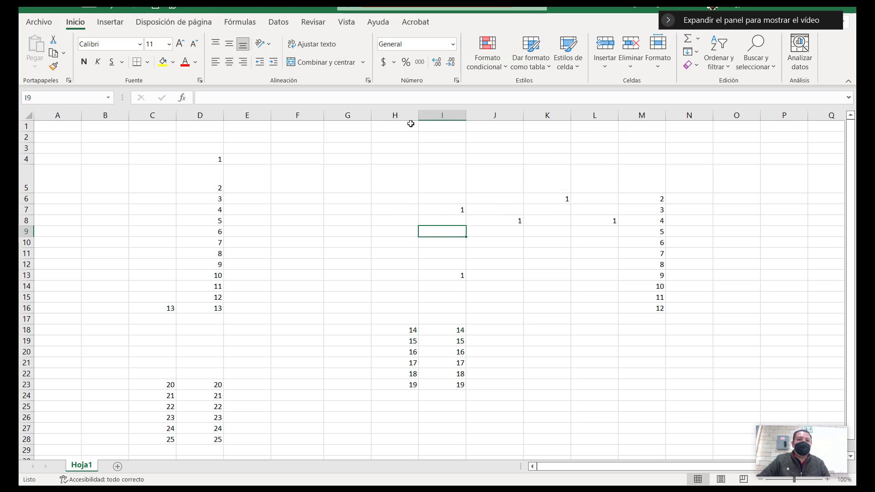
Open the meeting chat to check for new messages from the participants
click(705, 17)
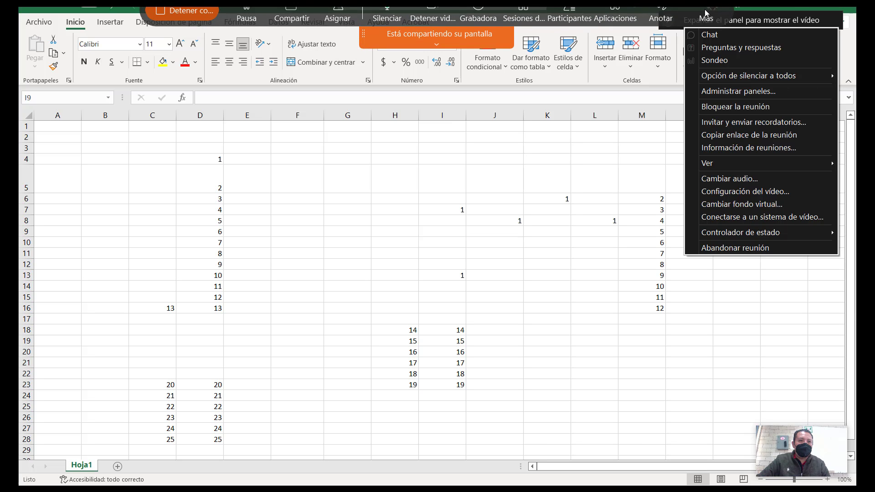
click(710, 32)
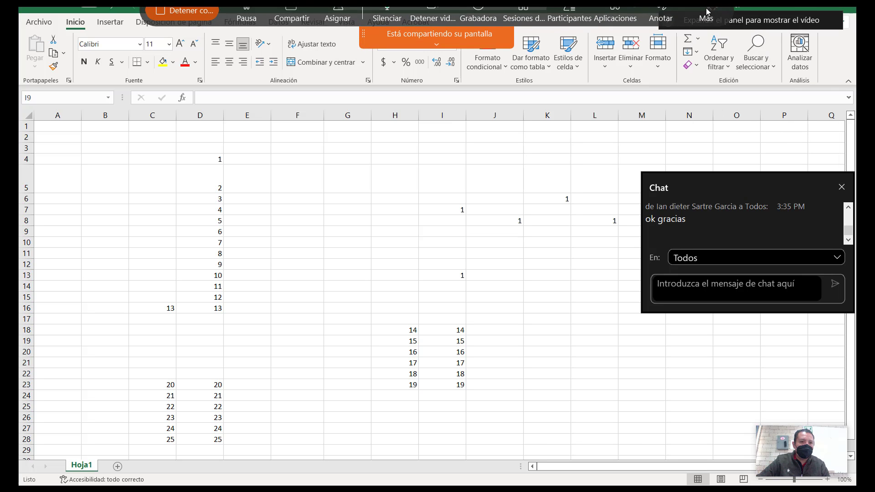
Close the meeting chat after checking the participants' messages
click(706, 17)
click(605, 158)
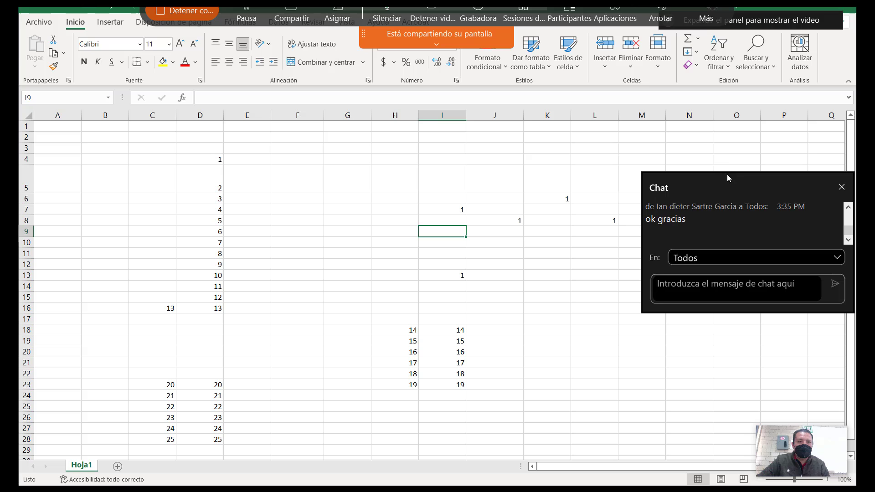
click(842, 187)
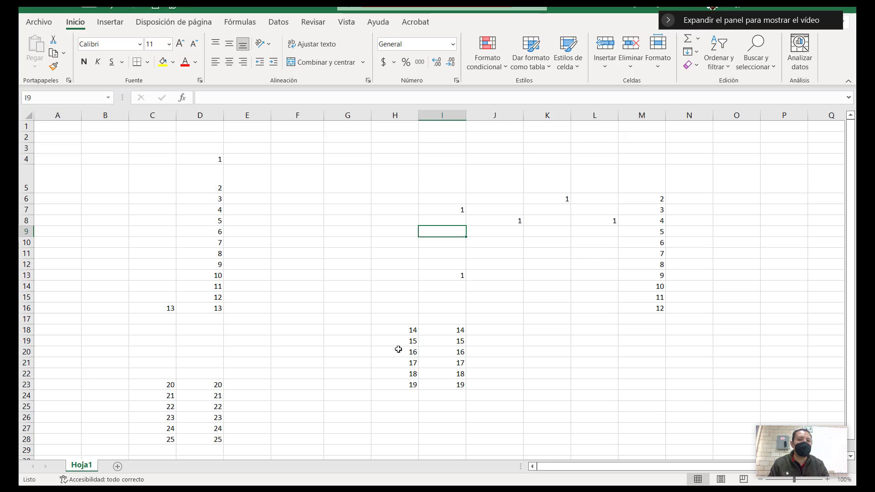
Open cell H18 for in-cell editing, and leave edit mode by choosing cell H20
click(402, 330)
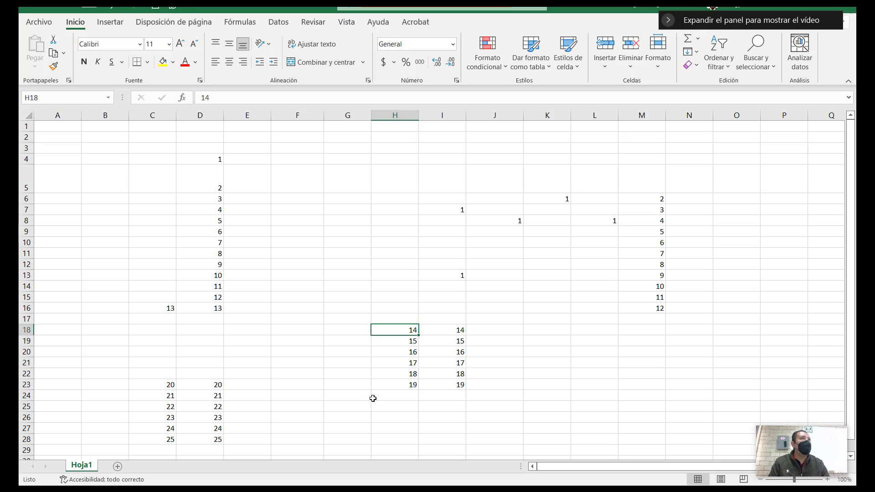
double_click(414, 329)
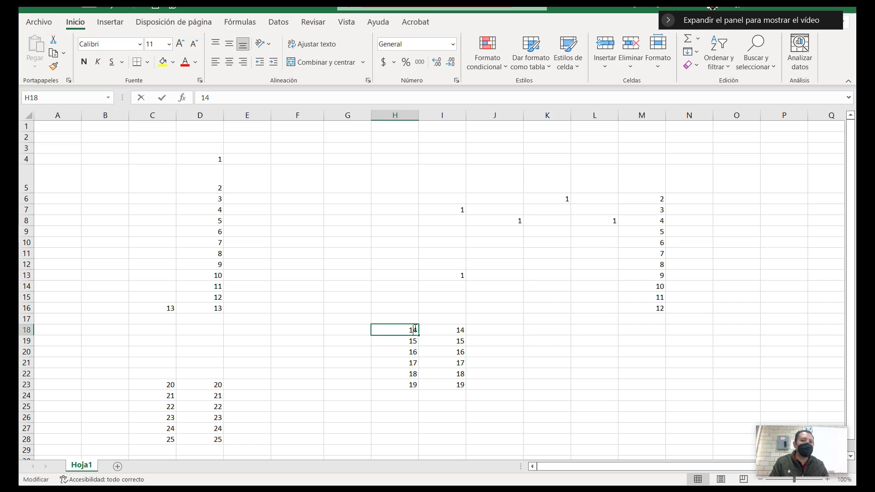
click(406, 352)
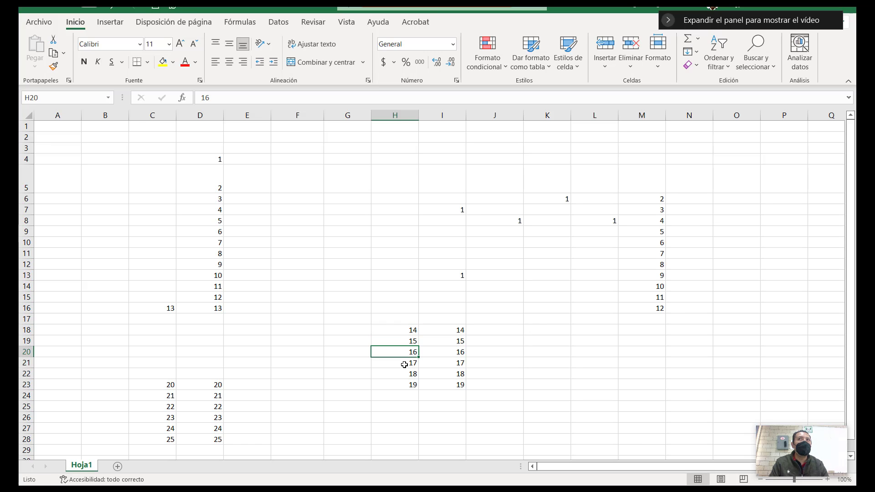
click(408, 333)
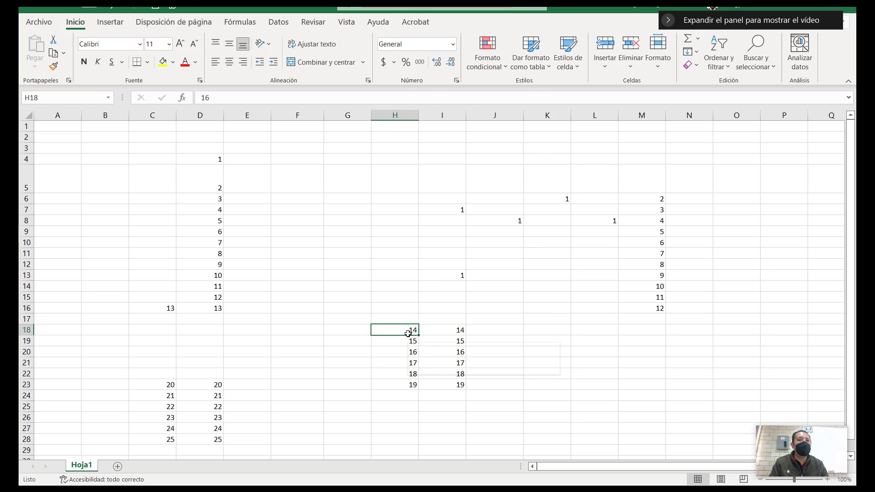
right_click(408, 333)
click(395, 330)
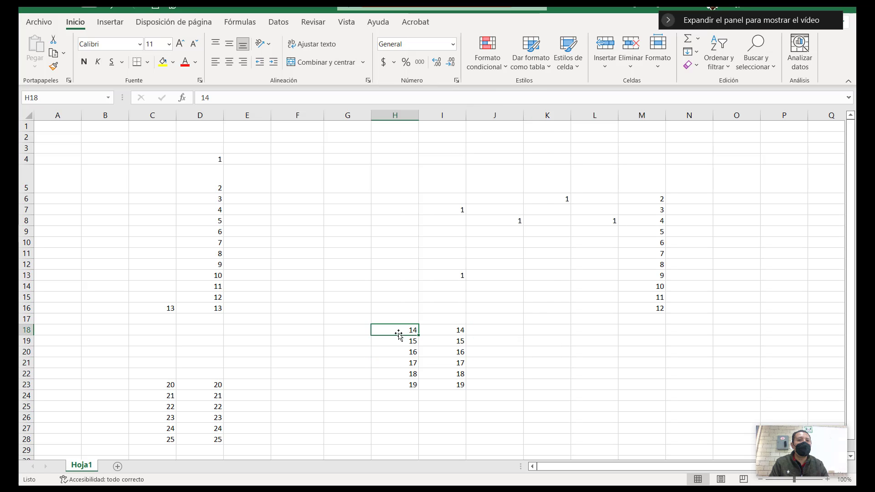
right_click(399, 335)
click(396, 332)
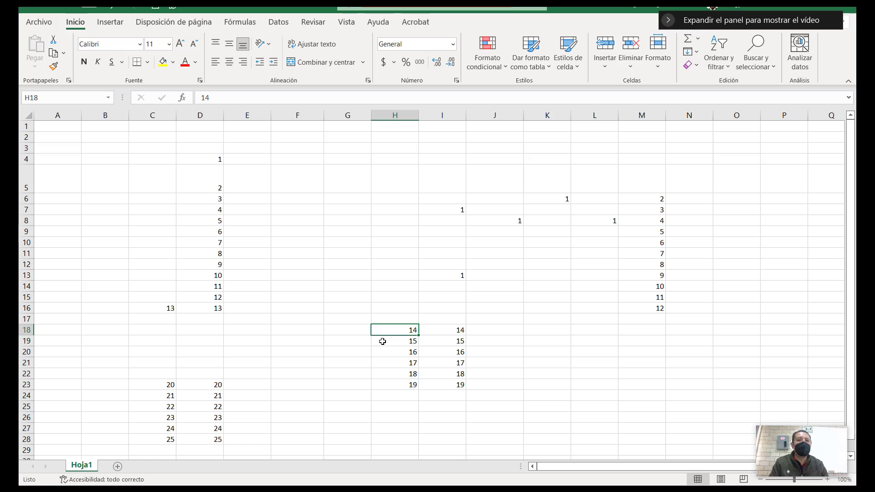
click(391, 395)
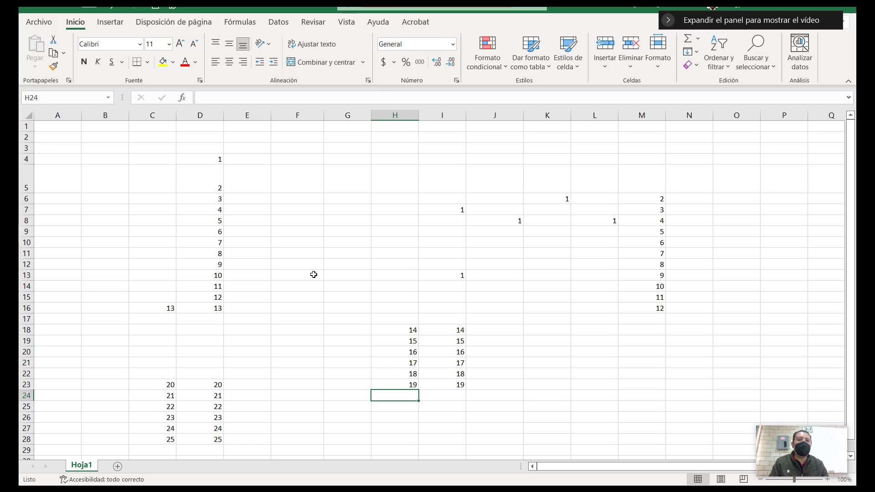
Enter the text NUEVO TEXTO in the empty cell J17
double_click(412, 317)
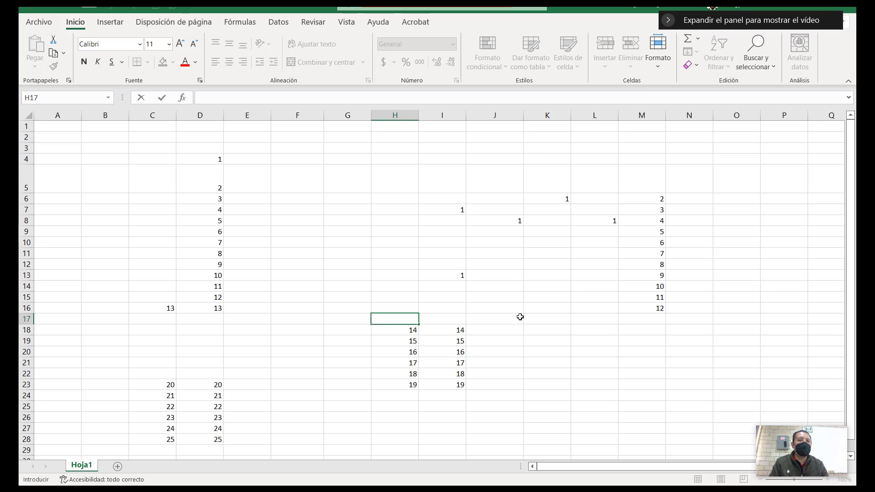
click(520, 317)
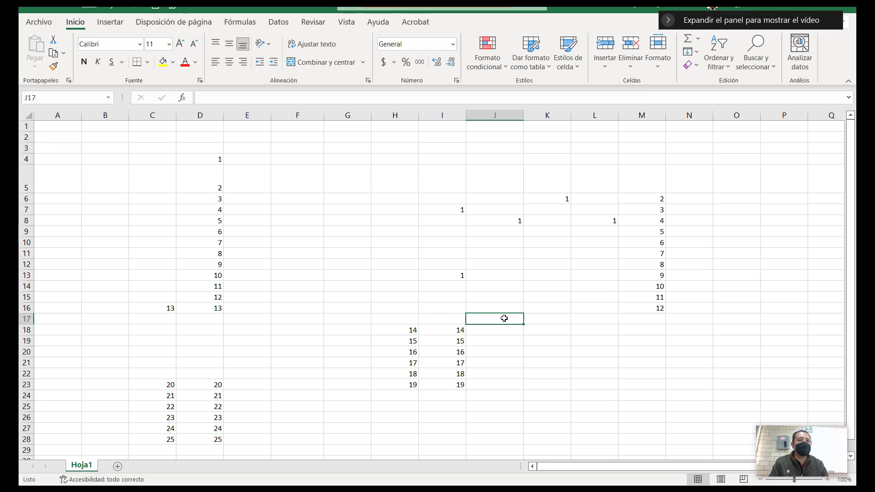
double_click(504, 318)
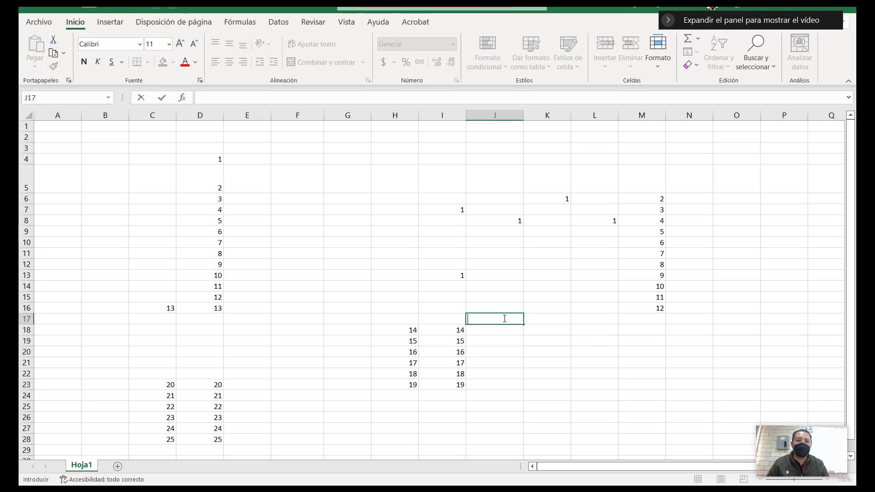
text(un)
key(BackSpace)
key(BackSpace)
key(Caps_Lock)
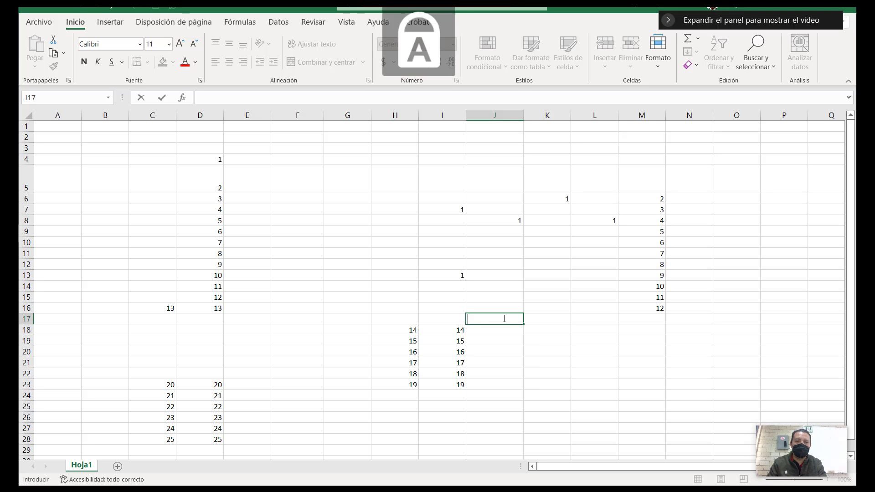
text(NUEVO TEXTO)
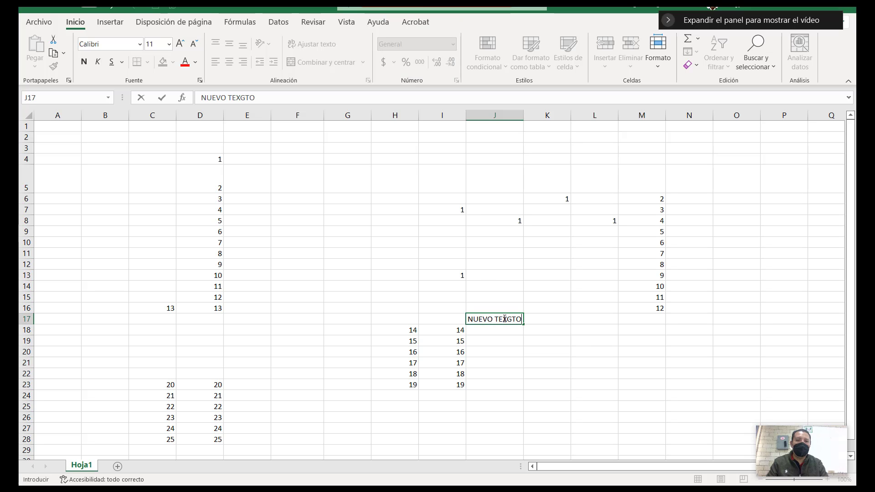
key(BackSpace)
key(BackSpace)
text(TO)
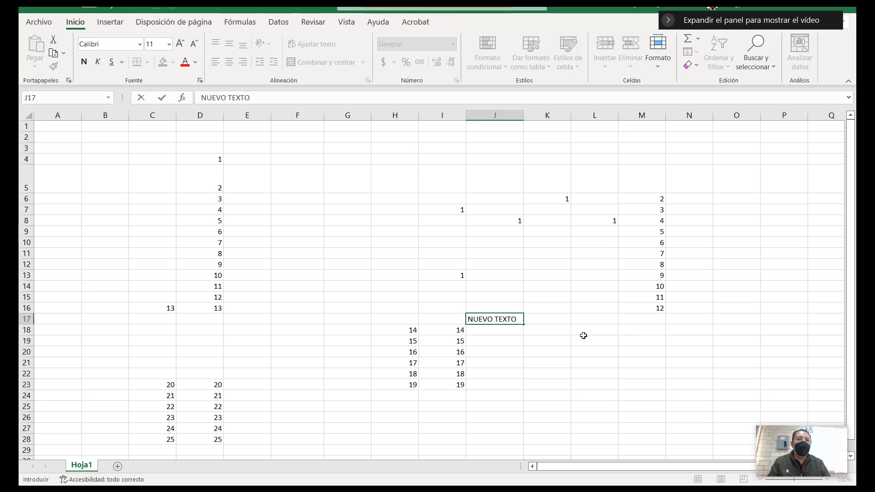
drag(583, 340, 583, 330)
Open cell I19 for editing, select its value inside the cell, and confirm the entry
double_click(459, 345)
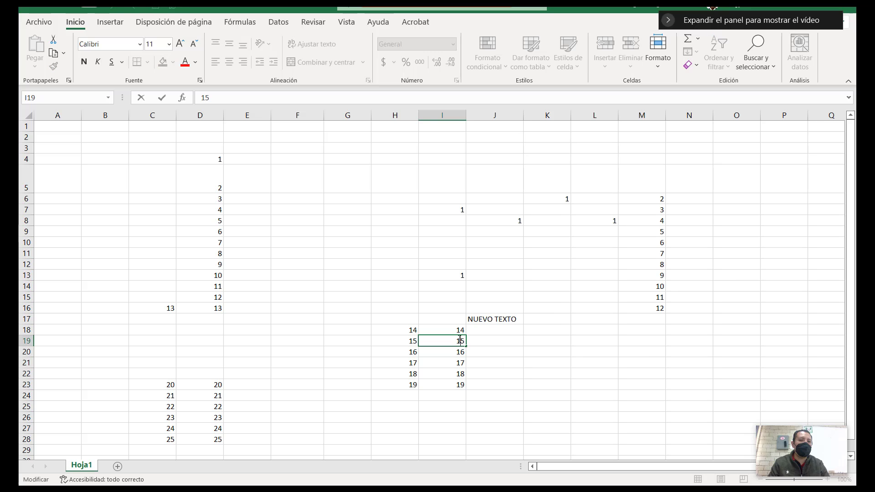
double_click(460, 341)
key(Return)
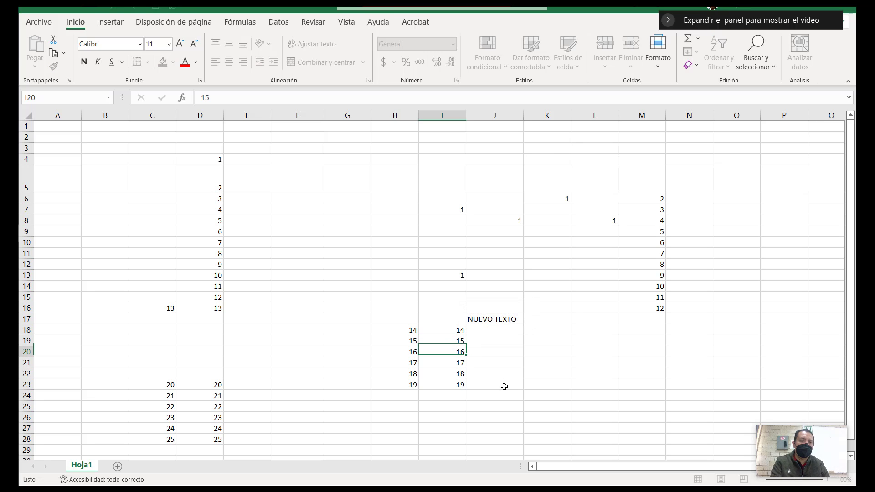
Try to format the value selected inside cell I20 as bold red text at size 22
double_click(460, 351)
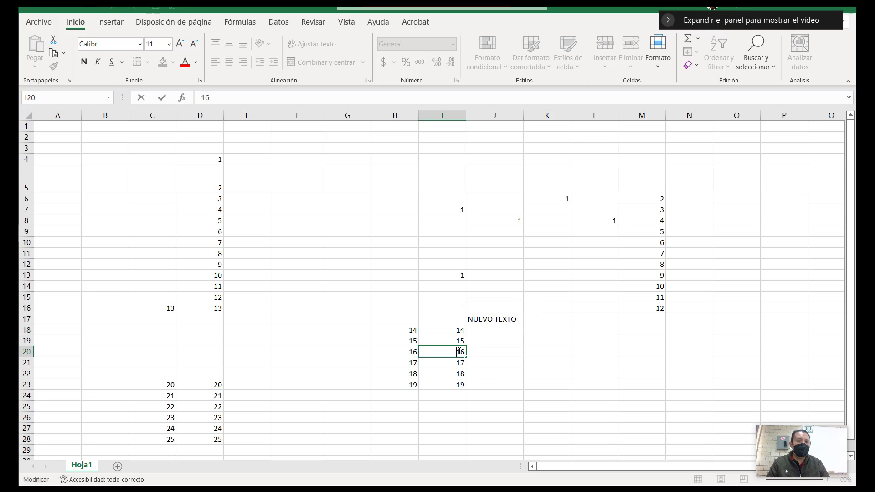
double_click(460, 351)
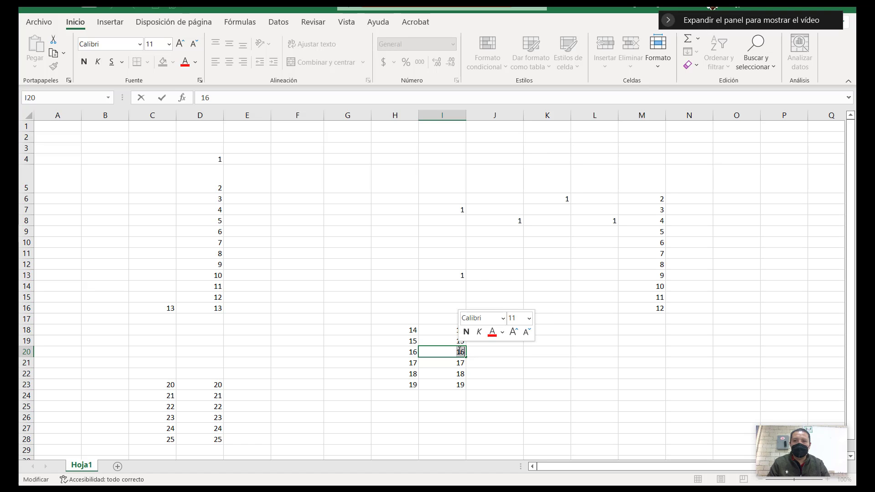
click(84, 61)
click(184, 62)
click(181, 44)
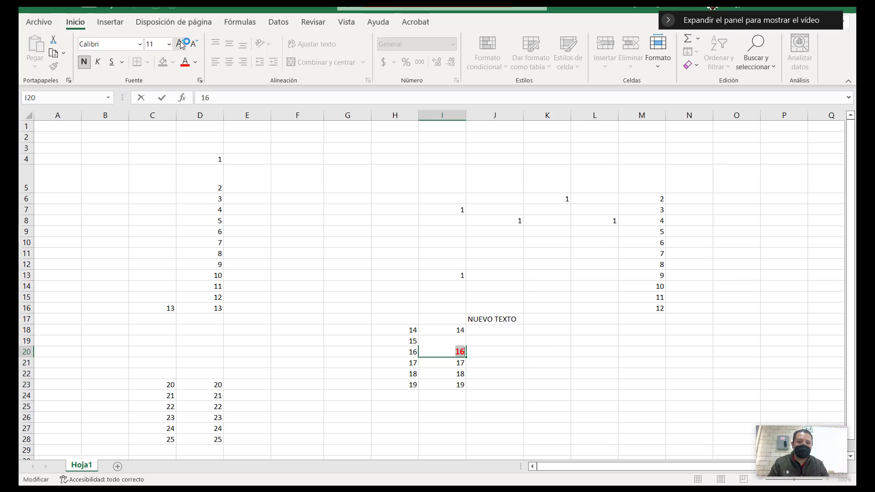
click(181, 43)
click(181, 44)
click(181, 43)
click(181, 43)
click(181, 43)
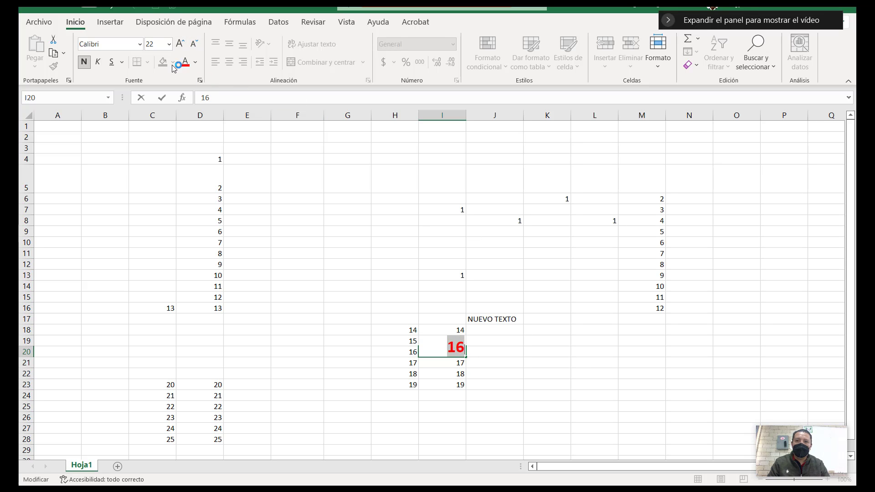
click(539, 353)
Make cell I20 bold, select its value in edit mode, and confirm the cell
click(459, 356)
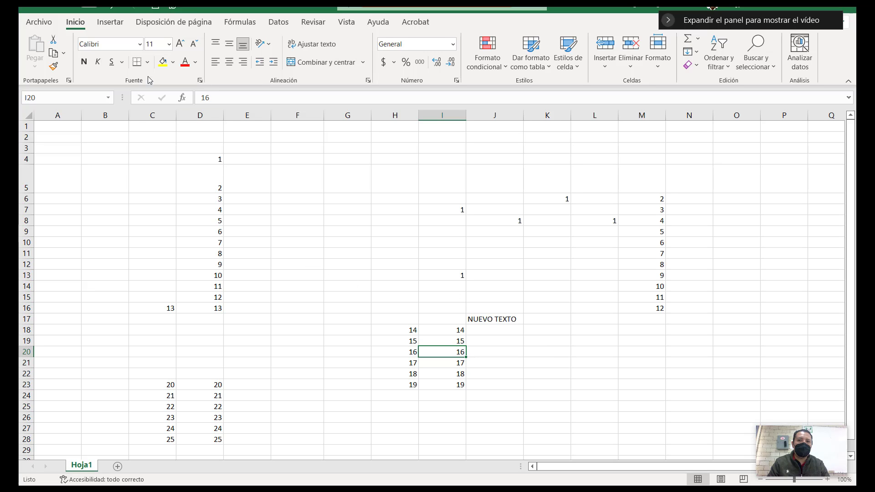
click(85, 62)
click(85, 62)
double_click(455, 351)
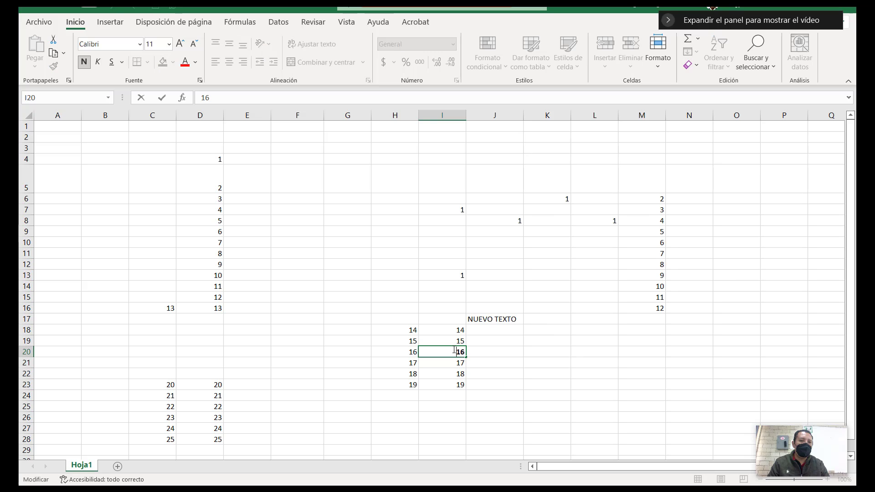
double_click(455, 351)
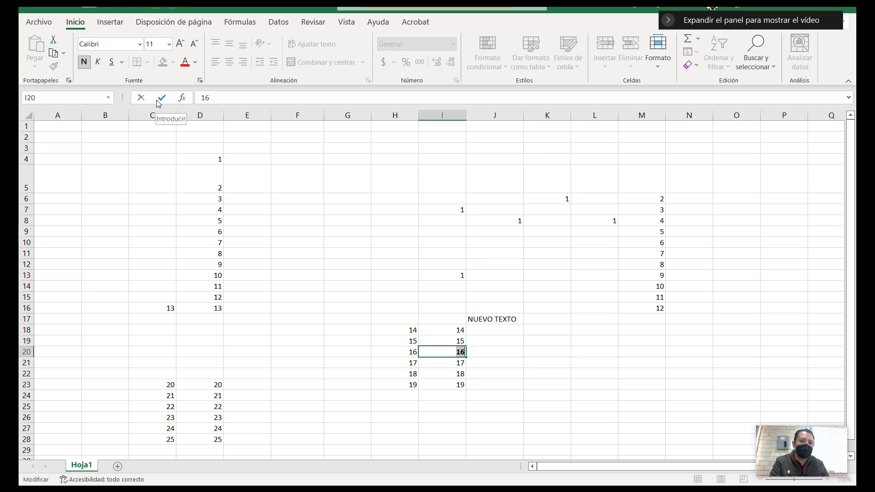
key(Return)
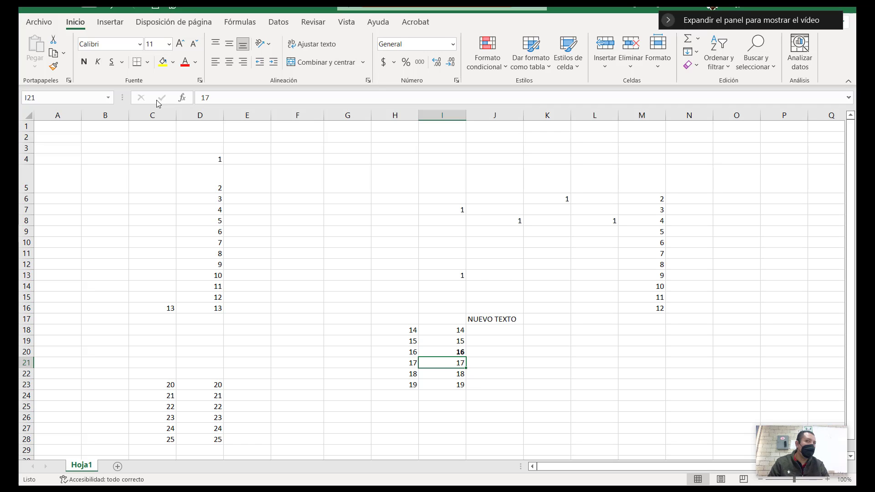
Try to format the value selected inside cell I21 as red, bold, italic and underlined at size 18
double_click(453, 365)
drag(453, 364, 469, 365)
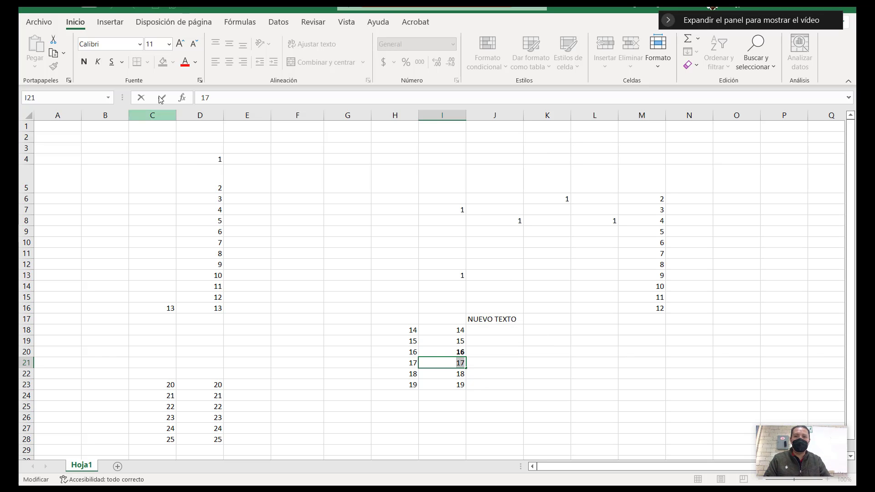
click(184, 62)
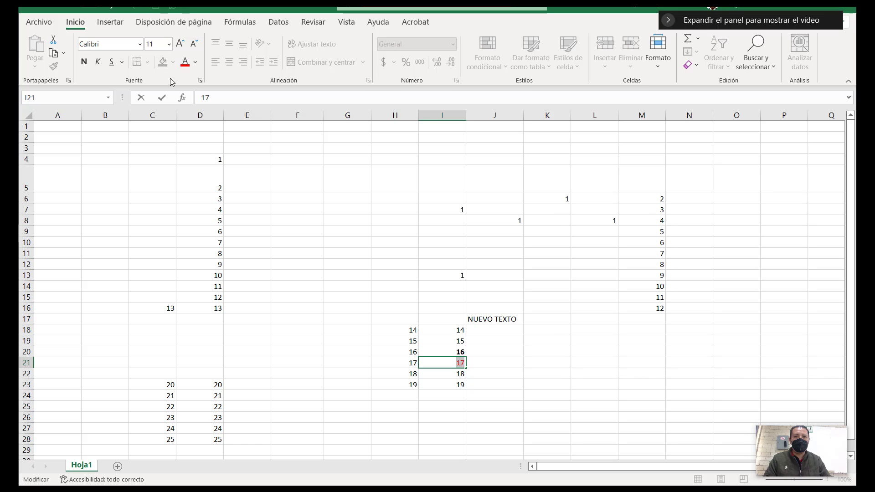
click(84, 62)
click(98, 61)
click(111, 61)
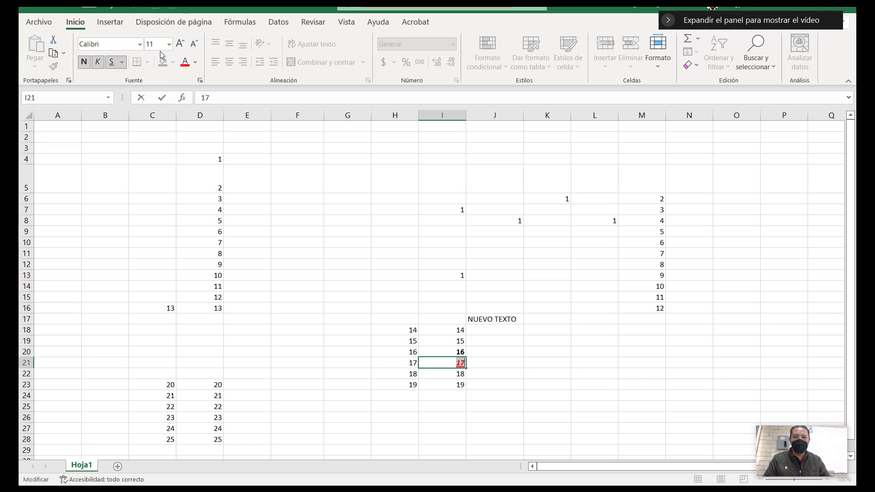
click(181, 44)
click(181, 44)
click(183, 47)
click(183, 47)
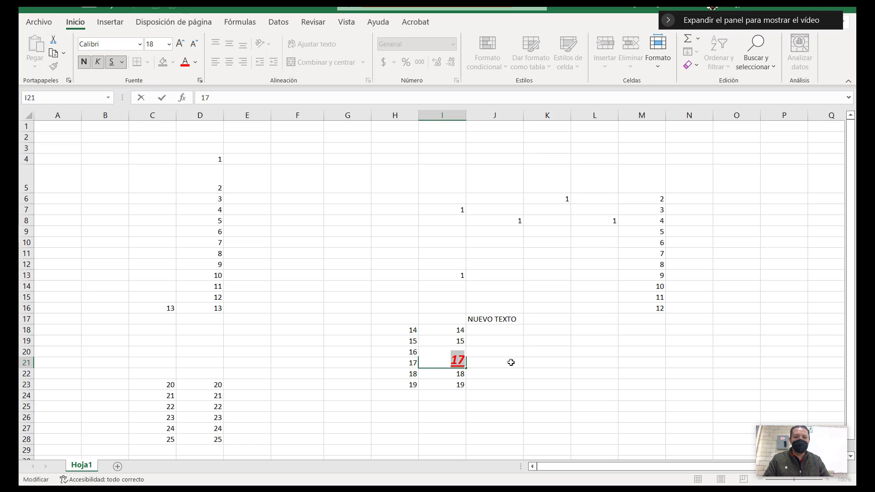
key(Escape)
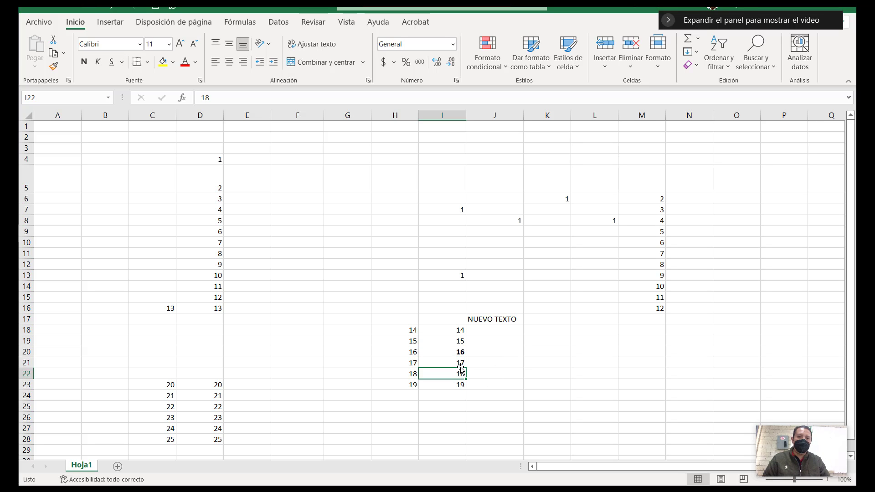
Format the whole cell I21 with a yellow fill and bold red text at size 20
click(163, 62)
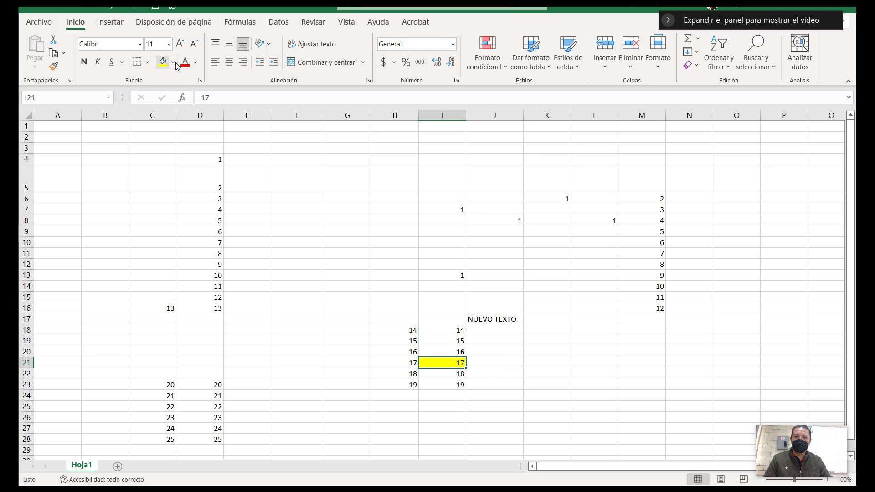
click(185, 62)
click(84, 61)
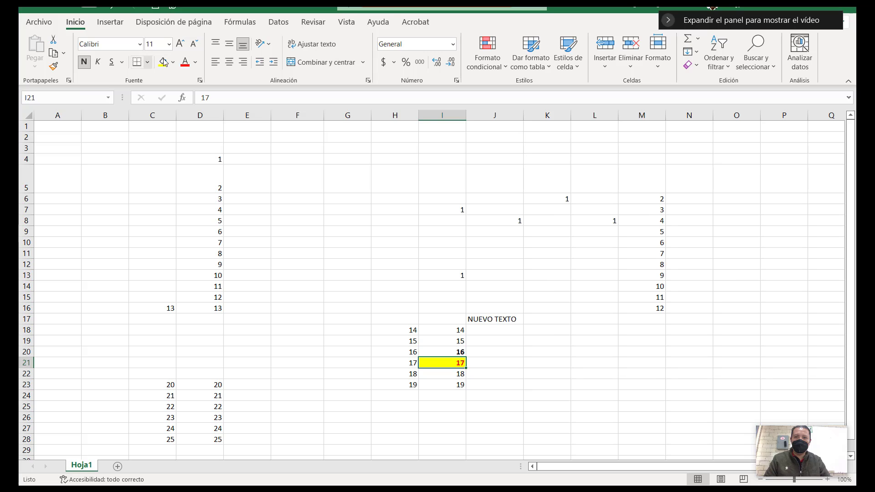
click(181, 46)
click(181, 46)
click(181, 45)
click(181, 46)
click(181, 46)
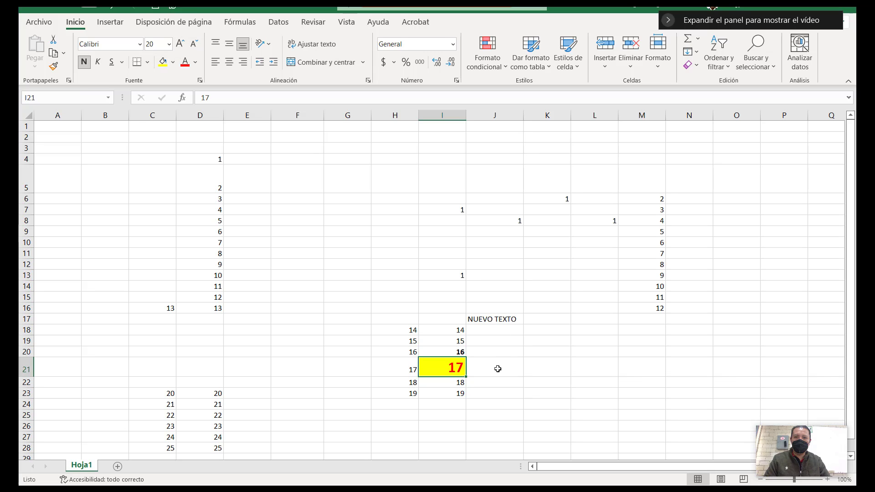
click(536, 383)
Put cell I21 into in-cell editing, leave edit mode, and select the whole cell again
click(432, 363)
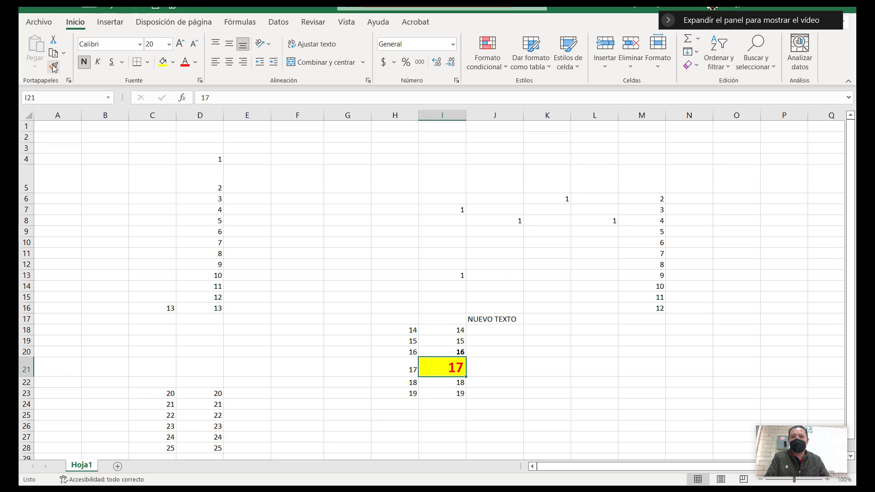
click(441, 371)
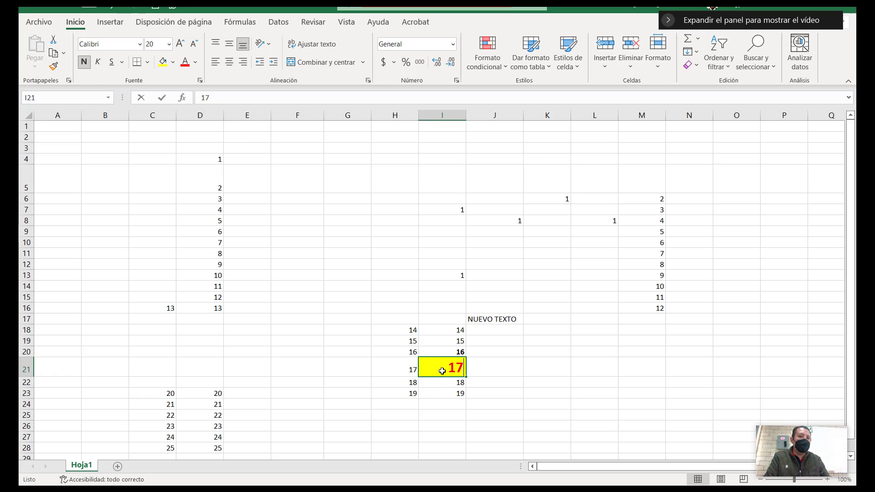
click(491, 367)
click(438, 373)
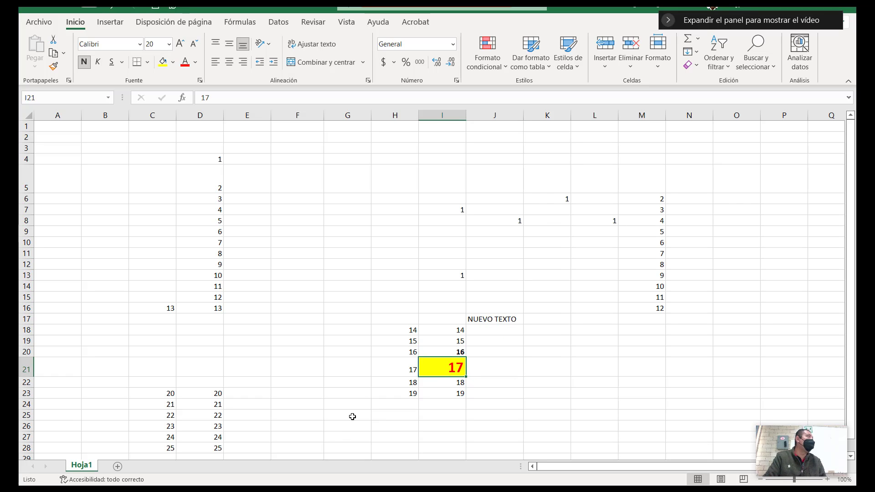
click(55, 67)
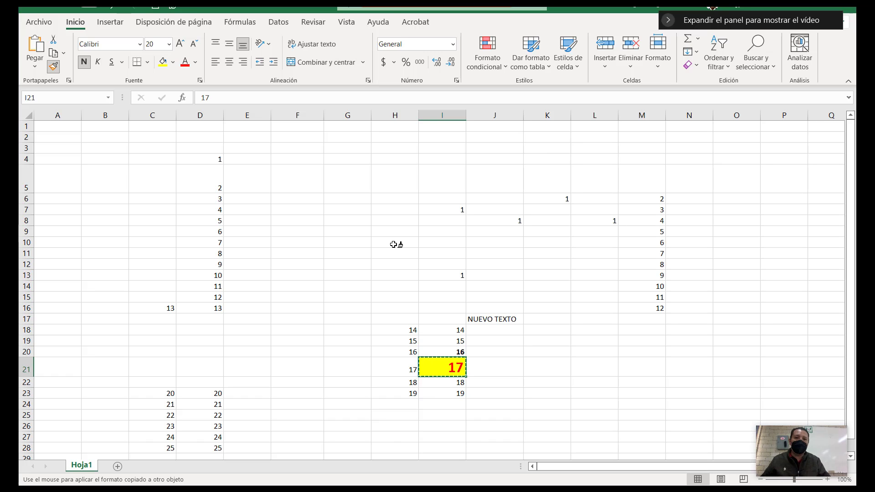
key(Escape)
click(484, 370)
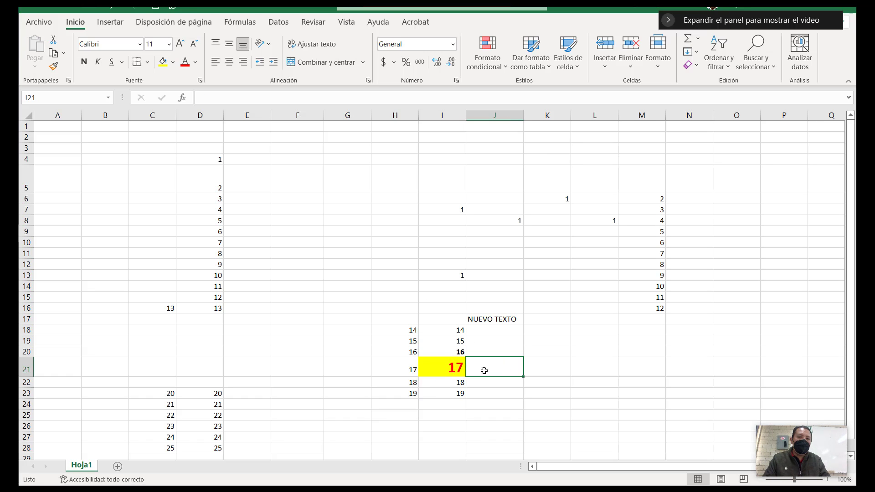
click(441, 375)
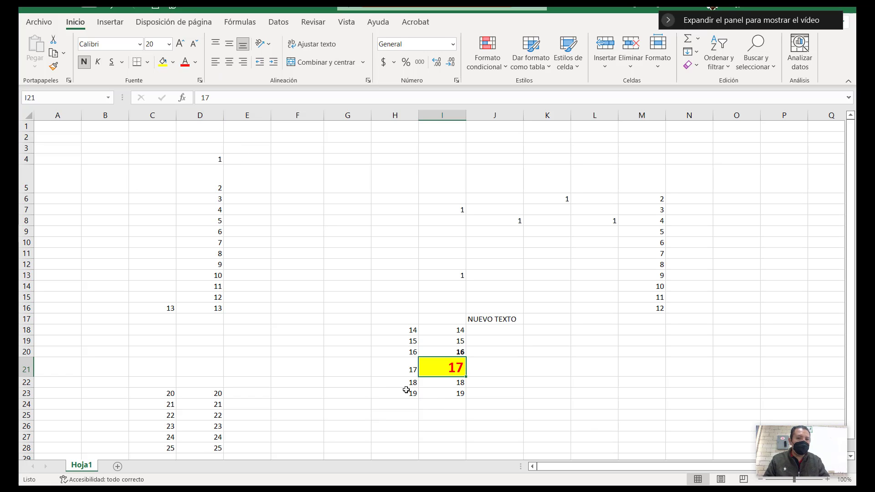
Copy the formatting of cell I21 for repeated use and apply it to D11:D15, J17 and M12
click(54, 67)
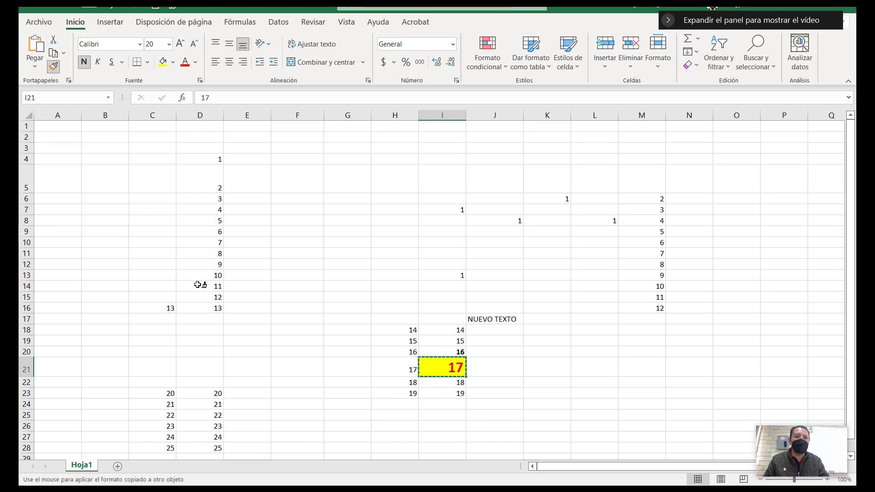
drag(208, 253, 208, 299)
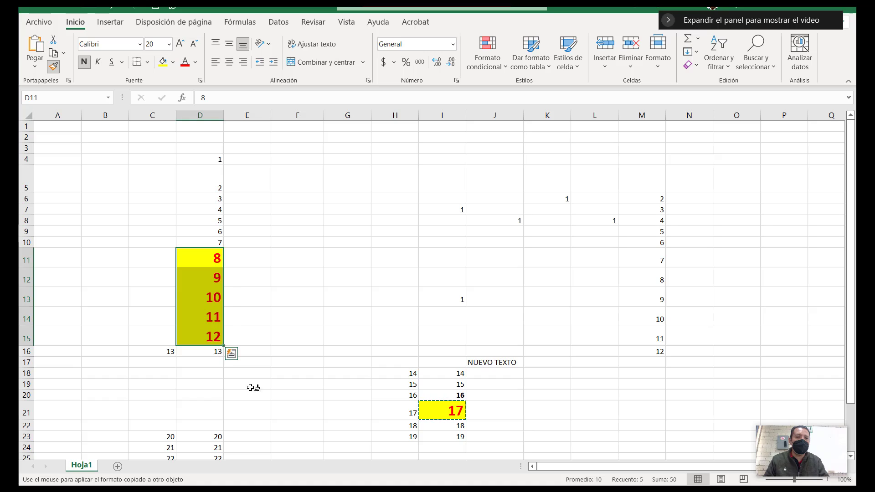
click(496, 364)
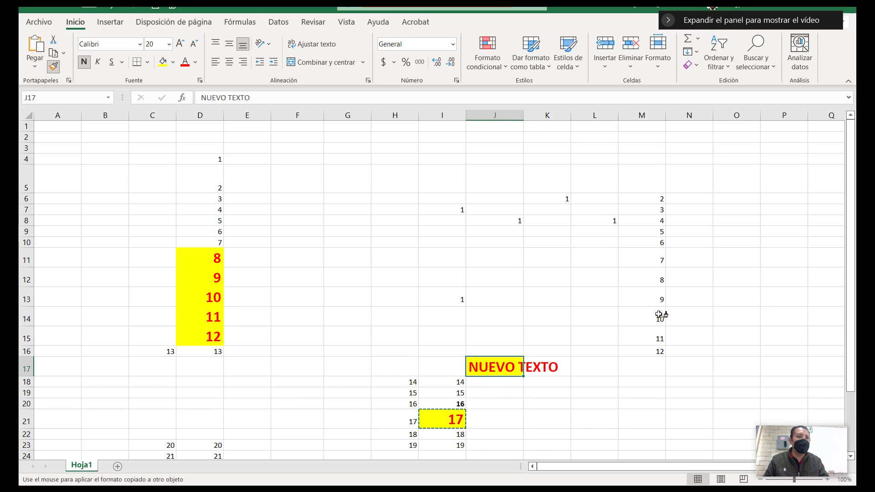
click(660, 275)
Apply I21's copied format to the empty cells L9, G5, F15, I11 and J5
click(581, 232)
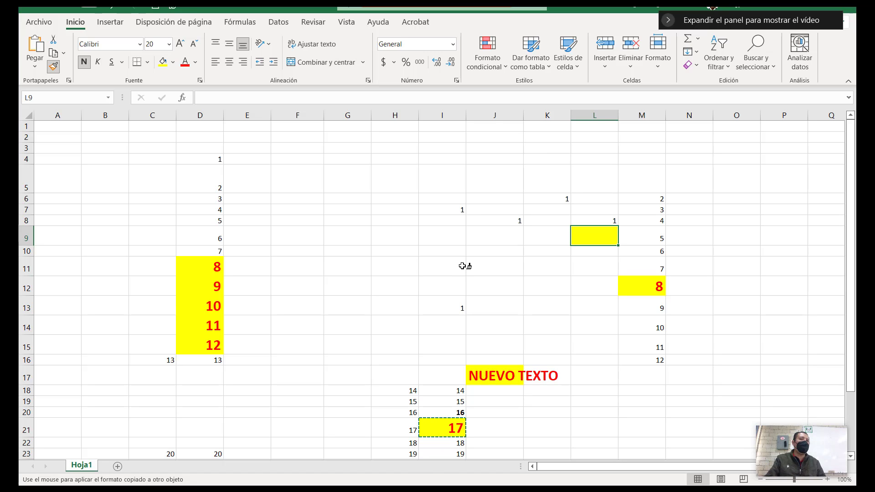
click(336, 190)
click(321, 340)
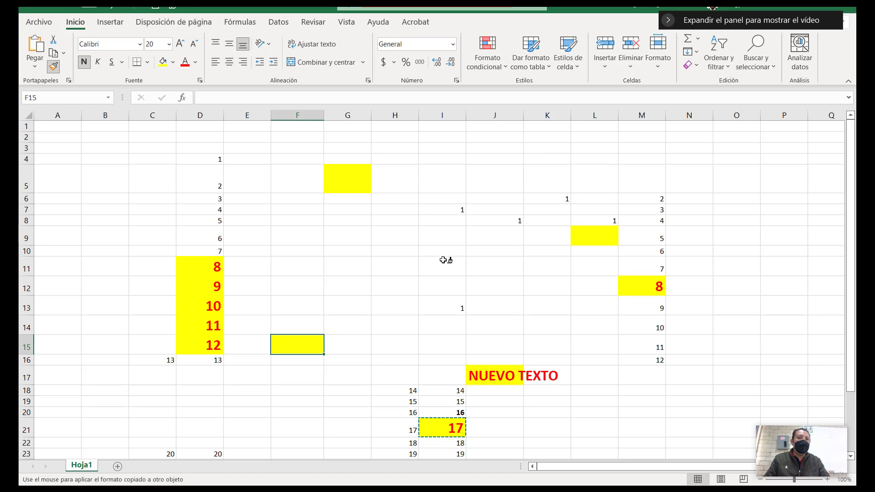
click(446, 259)
click(503, 180)
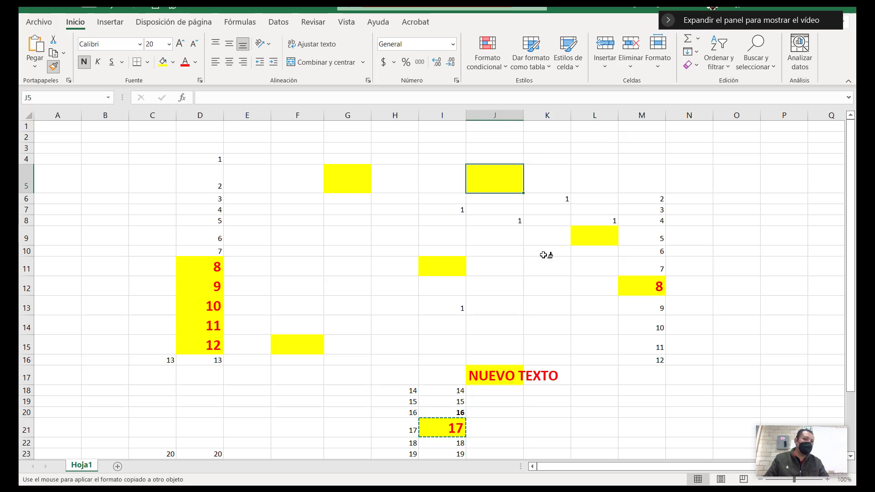
Apply I21's copied format to I7, J8, K6 and L8, and enter 17 in L8
click(462, 212)
click(518, 232)
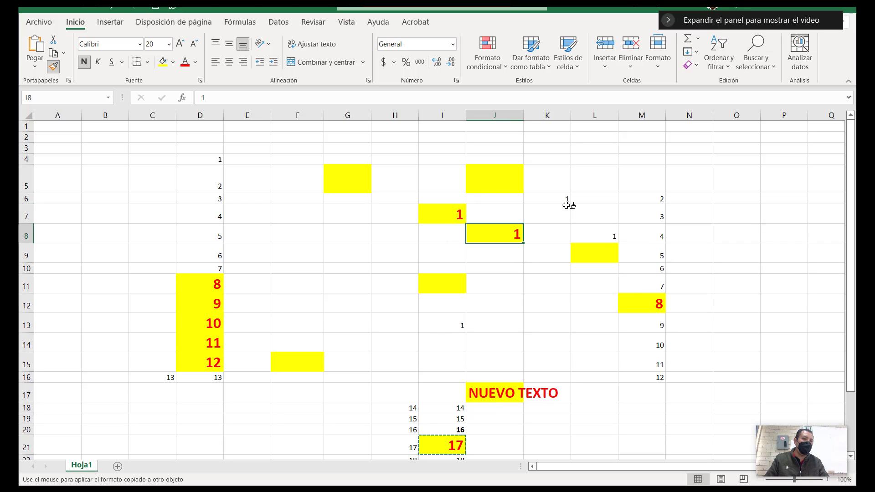
click(566, 202)
click(605, 247)
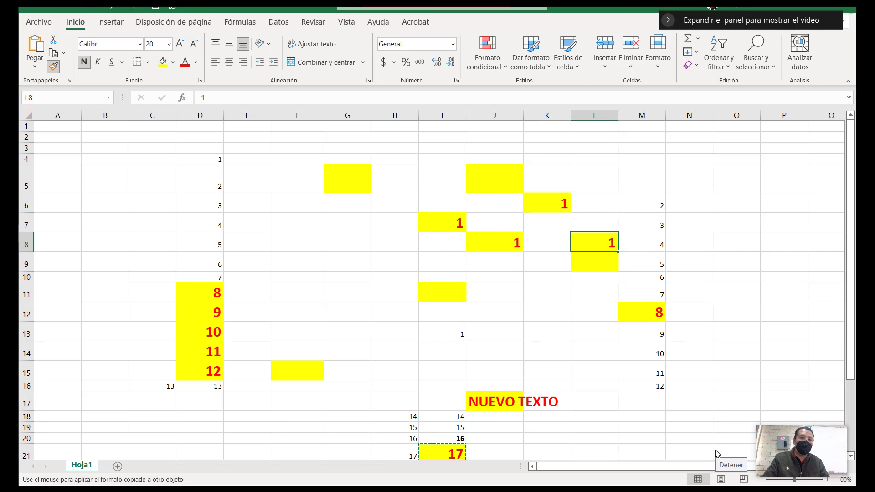
text(17)
key(ctrl+Return)
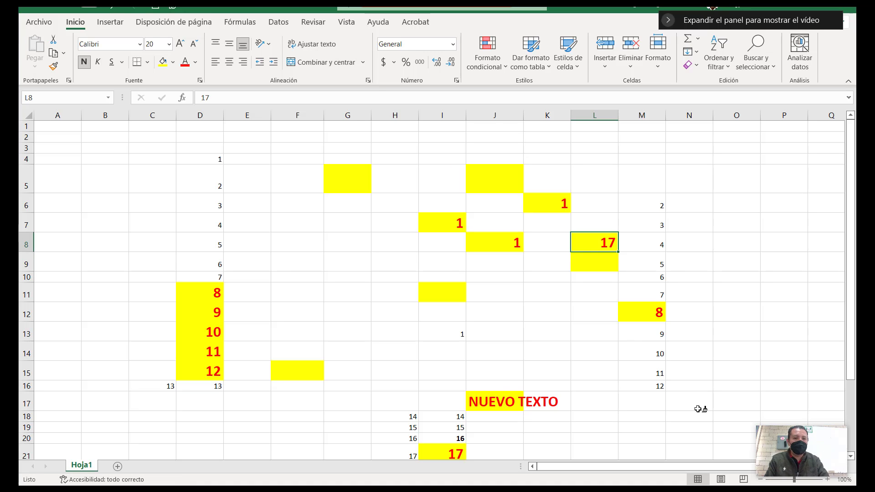
scroll(567, 267, down, 3)
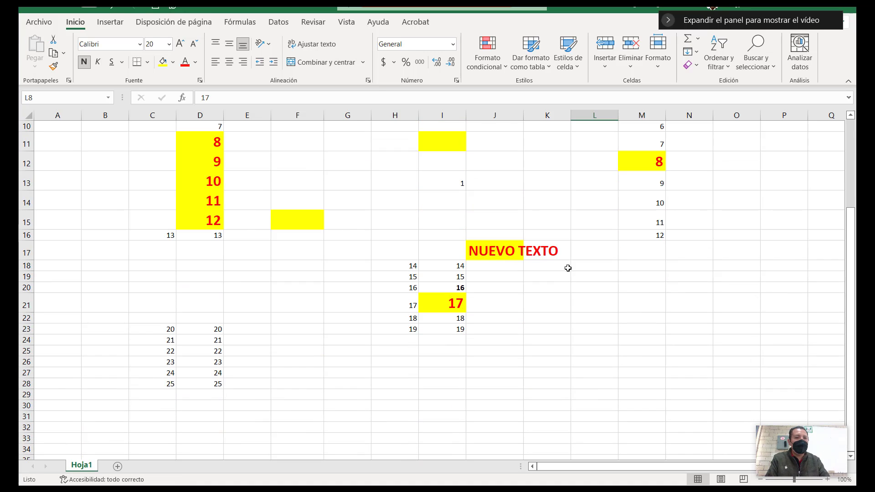
scroll(568, 285, up, 2)
click(569, 285)
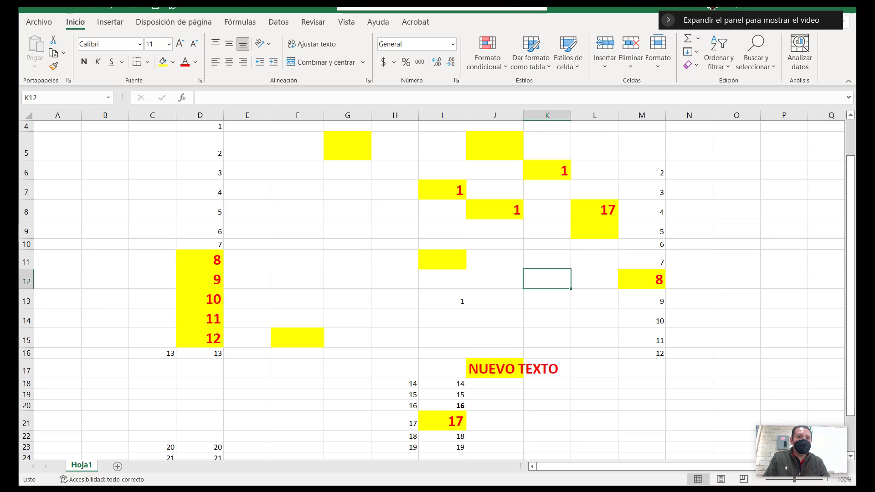
Open the meeting chat to read the latest messages, and close it
mouse_move(633, 11)
click(708, 8)
click(719, 34)
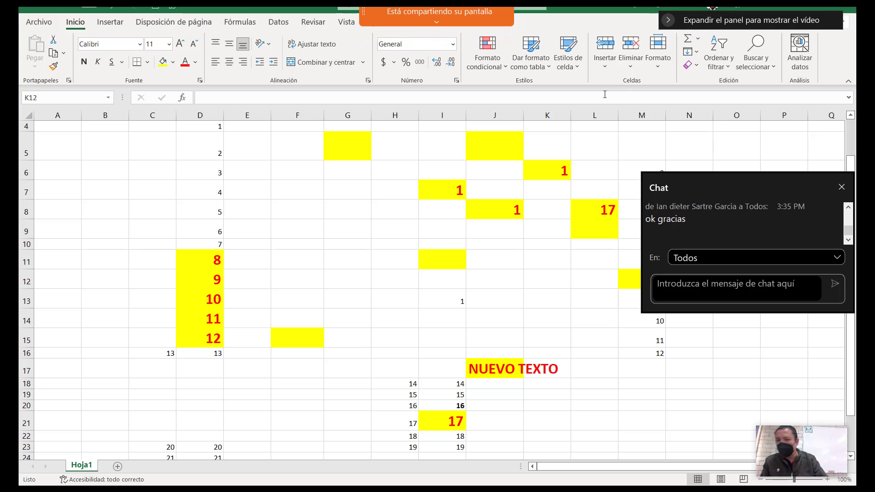
click(841, 188)
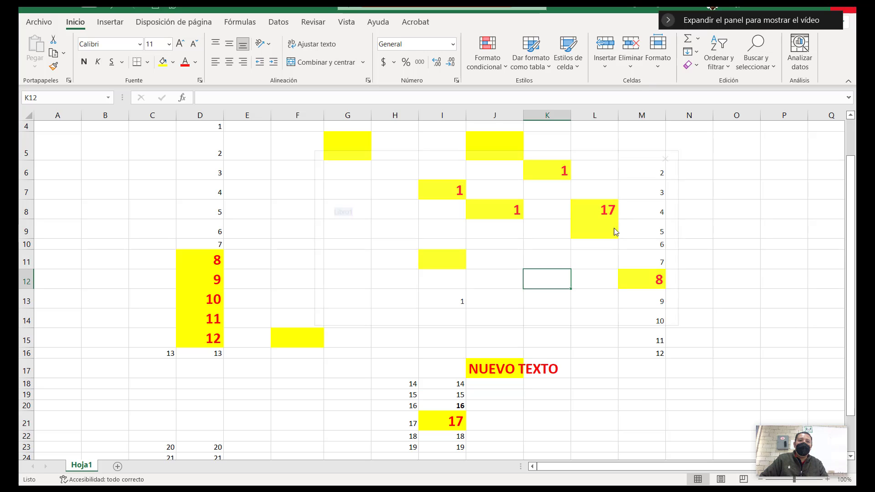
Close the practice workbook and show the folders of the 2IV12 class in Edmodo
key(alt+F4)
click(596, 307)
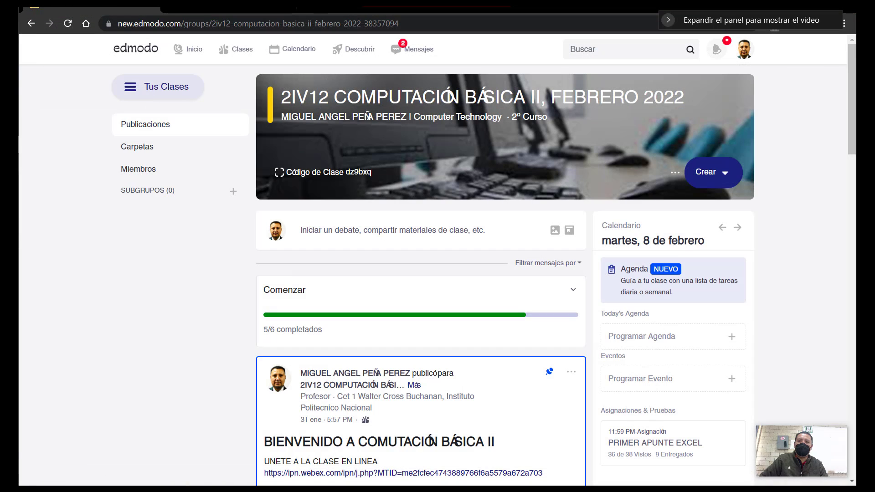
click(150, 150)
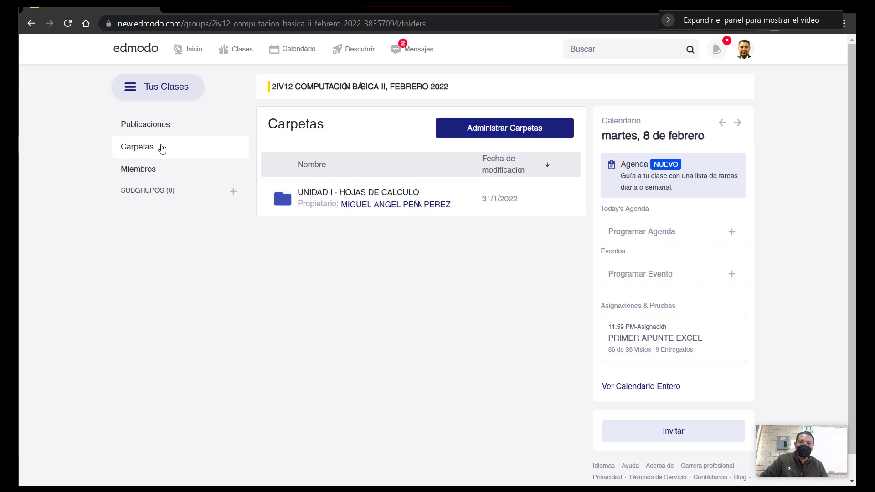
From the Edmodo home page, open the class 2IV12 COMPUTACIÓN BÁSICA II and its folder UNIDAD I - HOJAS DE CALCULO
click(134, 56)
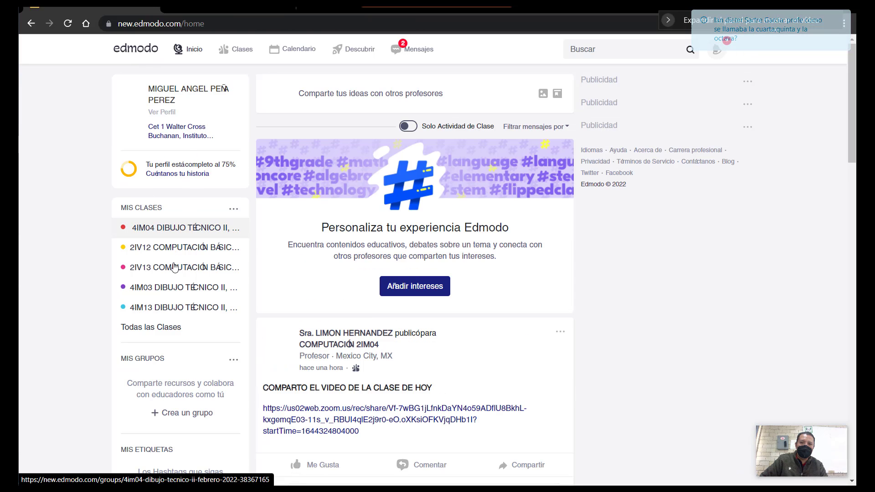
click(169, 257)
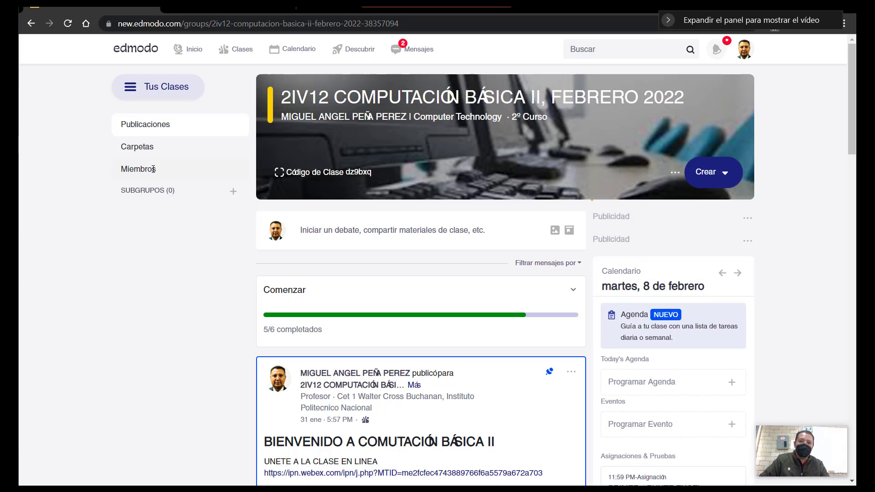
click(151, 145)
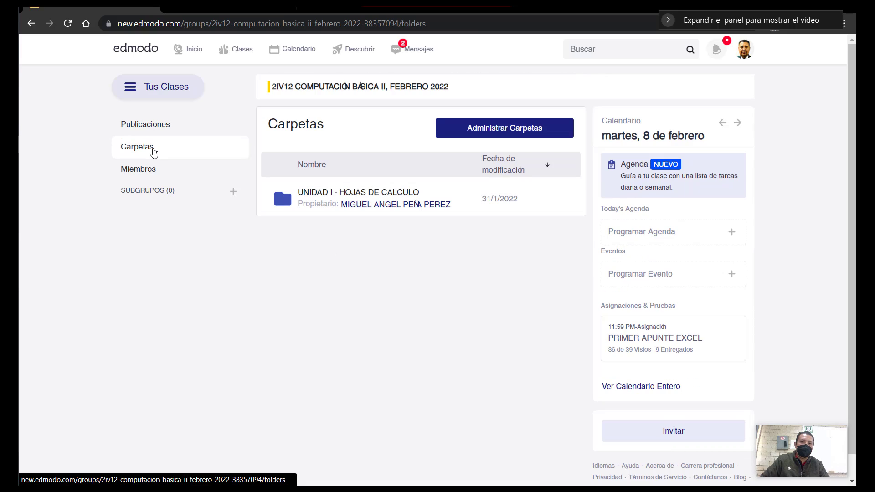
click(326, 197)
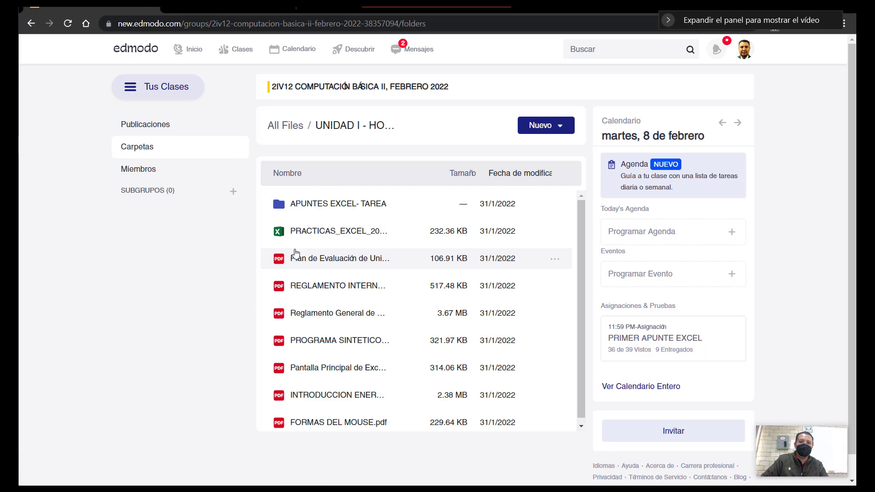
Download the PRACTICAS_EXCEL_2022 workbook from the unit folder and open the downloaded file in Excel
click(327, 236)
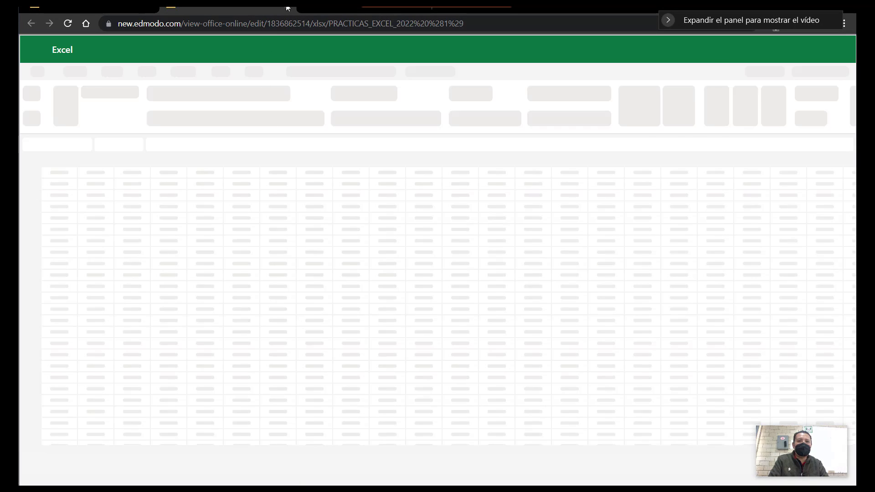
click(286, 9)
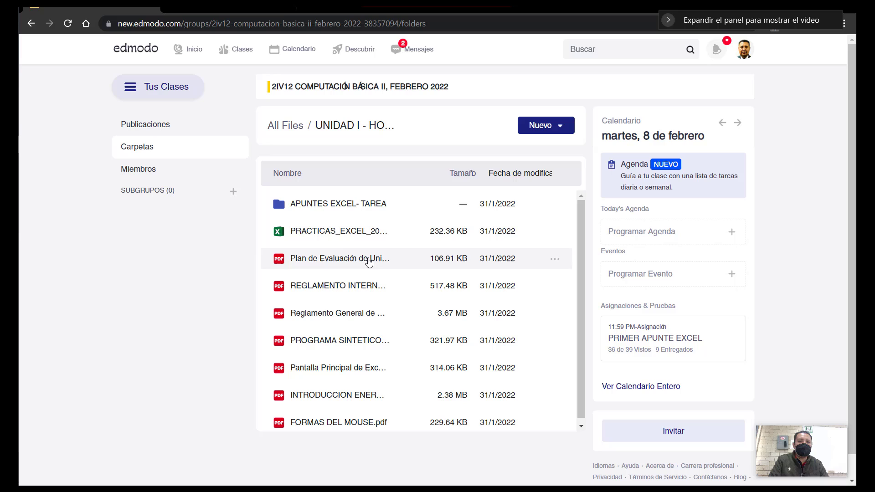
click(556, 234)
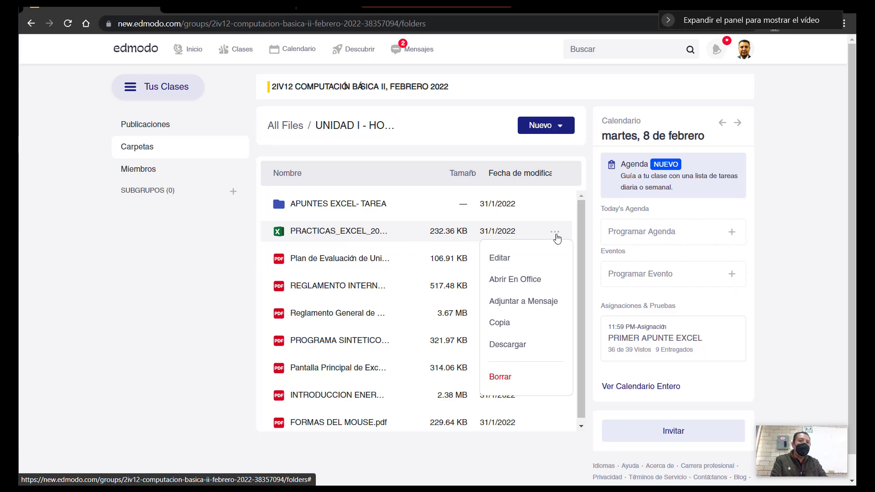
click(523, 346)
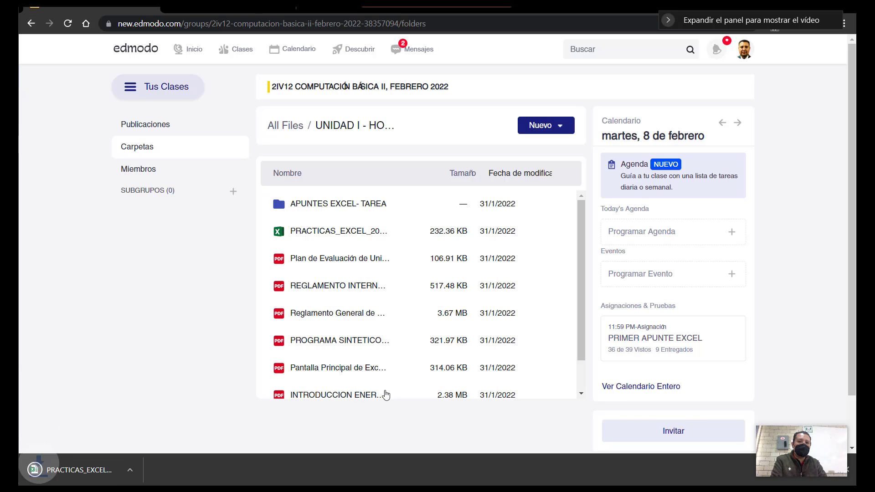
click(93, 480)
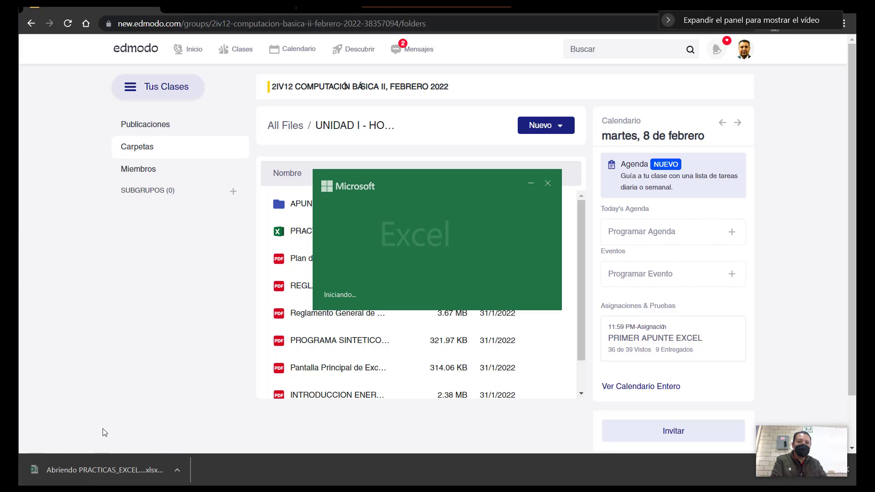
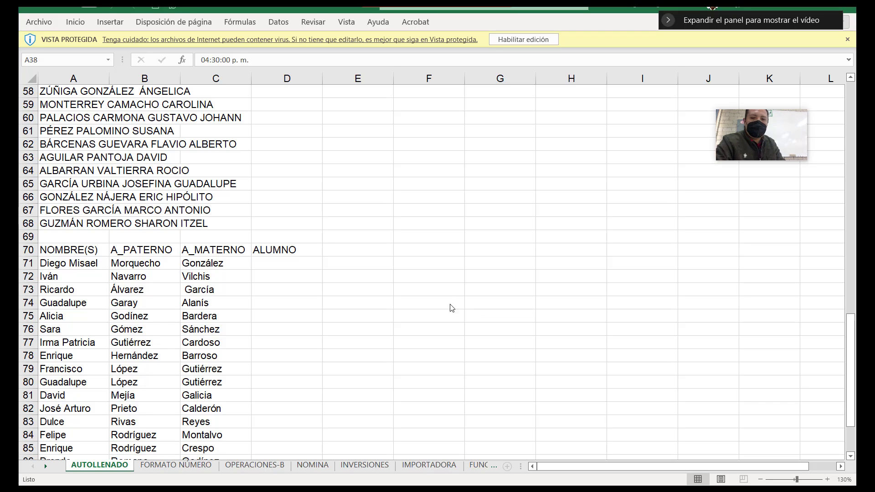
Look through the practice workbook's sheets, including AUTOLLENADO, FORMATO NÚMERO, OPERACIONES-B, NOMINA, INVERSIONES and IMPORTADORA
click(228, 470)
click(229, 467)
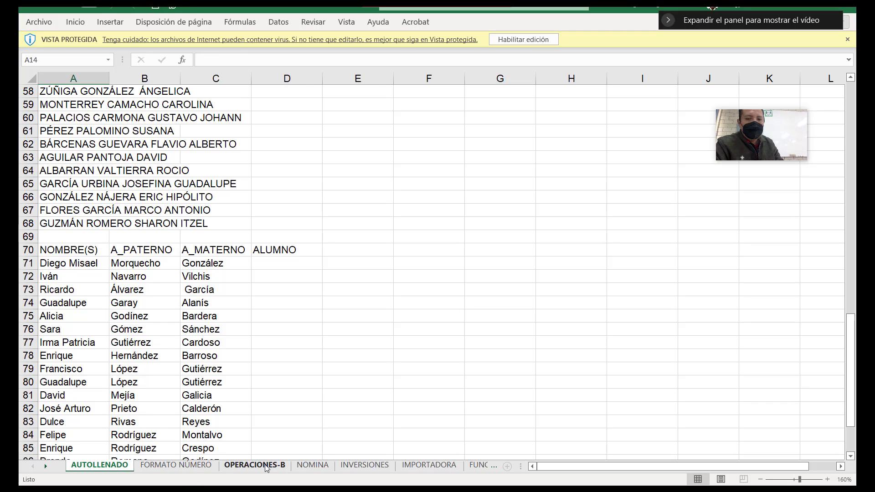
click(176, 467)
click(111, 469)
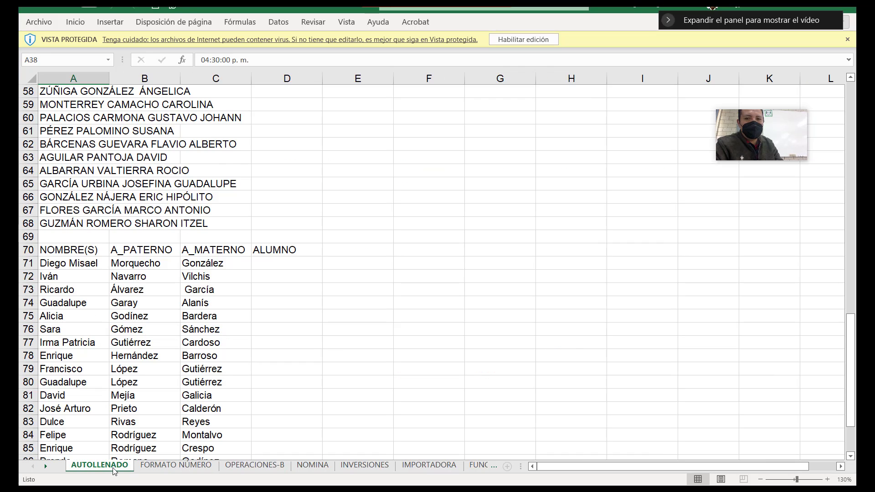
click(196, 466)
click(285, 467)
click(313, 466)
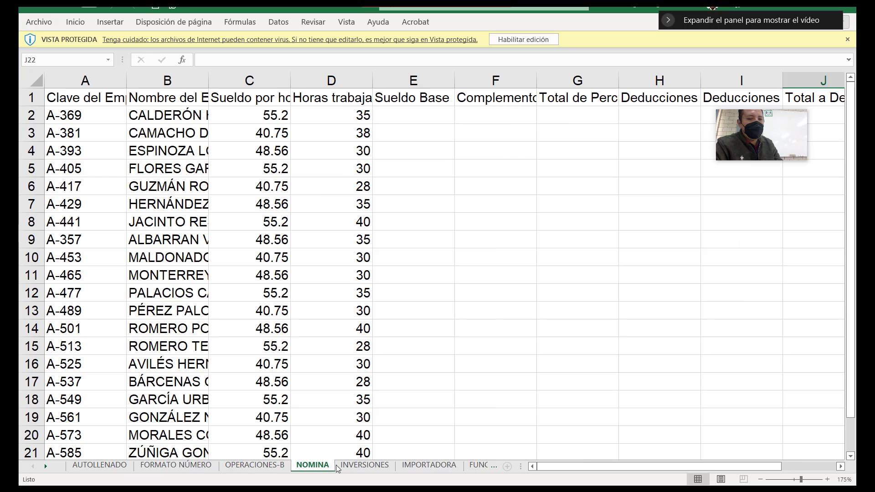
click(362, 467)
click(444, 469)
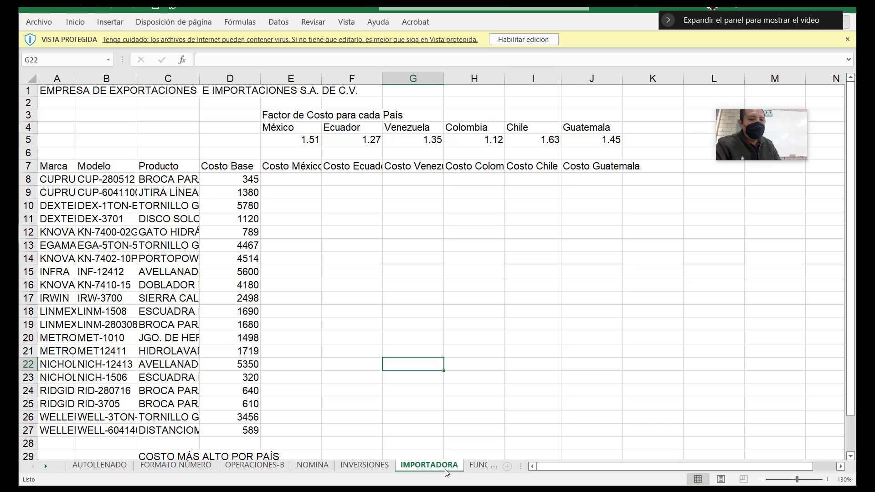
Look at the FUNCION LÓGICA sheet, return to the AUTOLLENADO sheet and select its cell A1
click(478, 466)
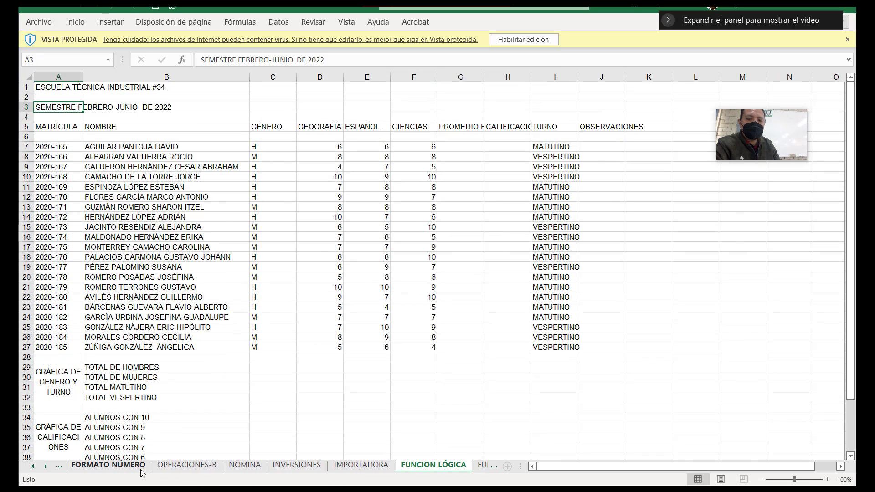
click(33, 466)
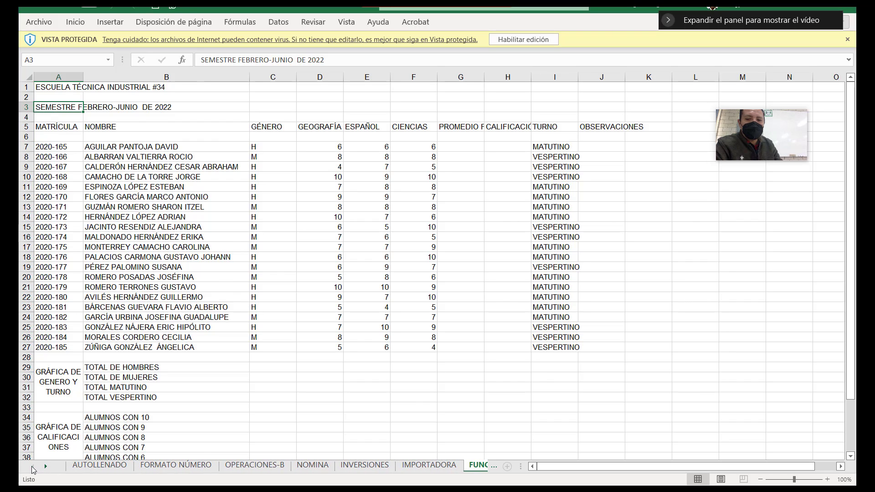
click(101, 466)
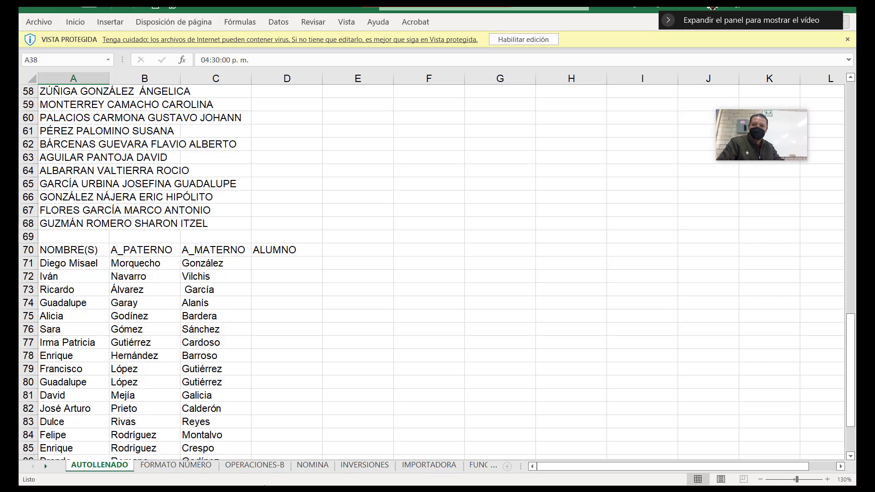
scroll(574, 433, up, 3)
drag(851, 329, 847, 101)
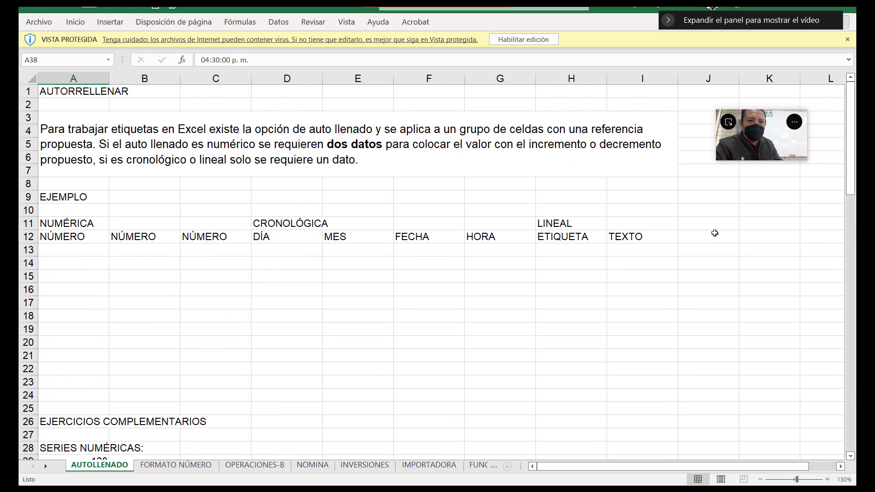
click(92, 94)
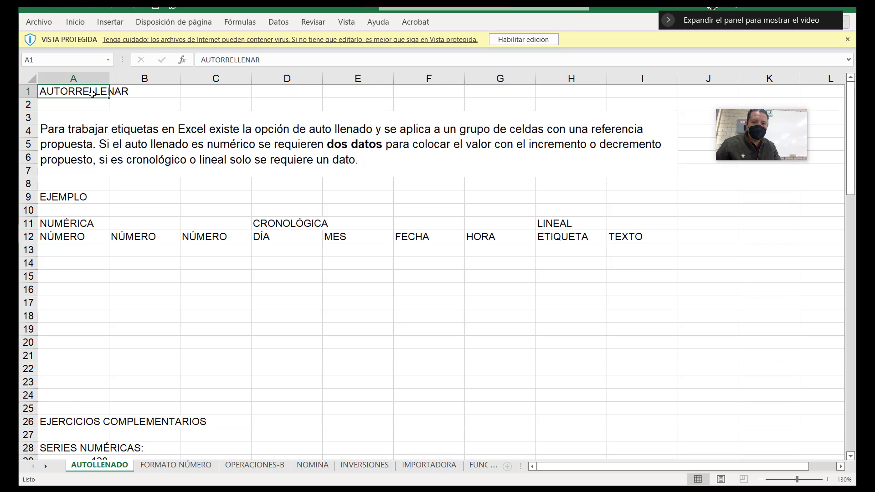
Jump to the last column of row 1 and back to A1, and look over the AUTOLLENADO sheet's exercises
key(ctrl+Right)
key(ctrl+Left)
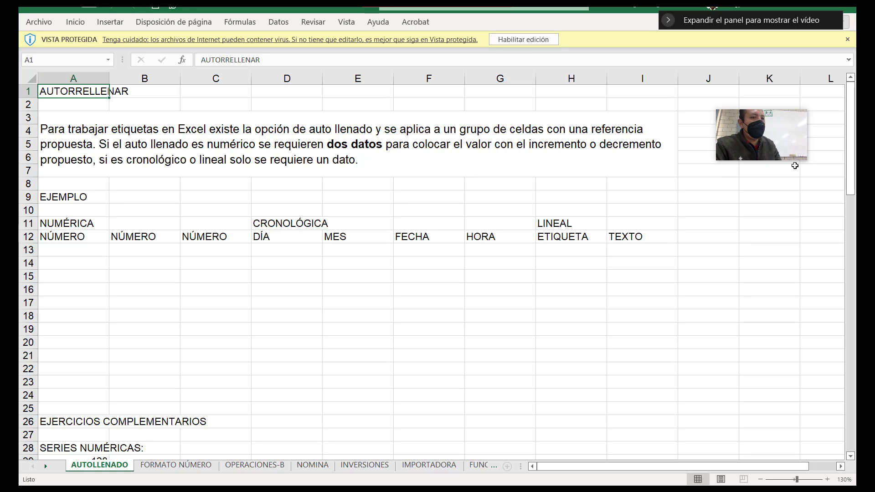
drag(853, 155, 835, 246)
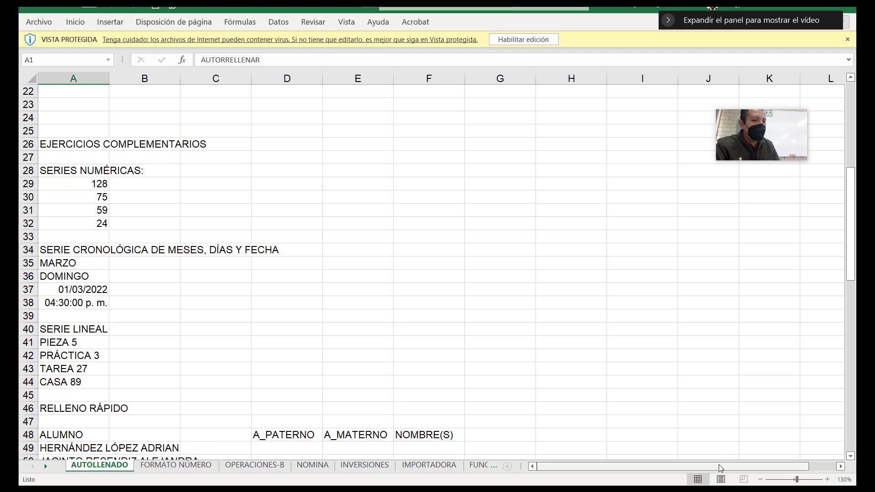
drag(719, 465, 759, 471)
drag(851, 192, 851, 187)
drag(707, 470, 681, 470)
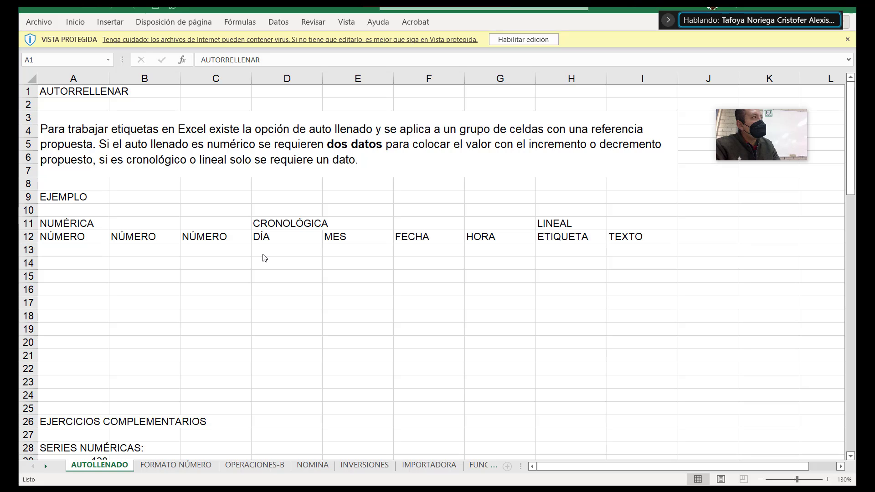
Demonstrate selecting the entire AUTOLLENADO sheet, the merged explanation block at A3 and the title cell A1
click(44, 94)
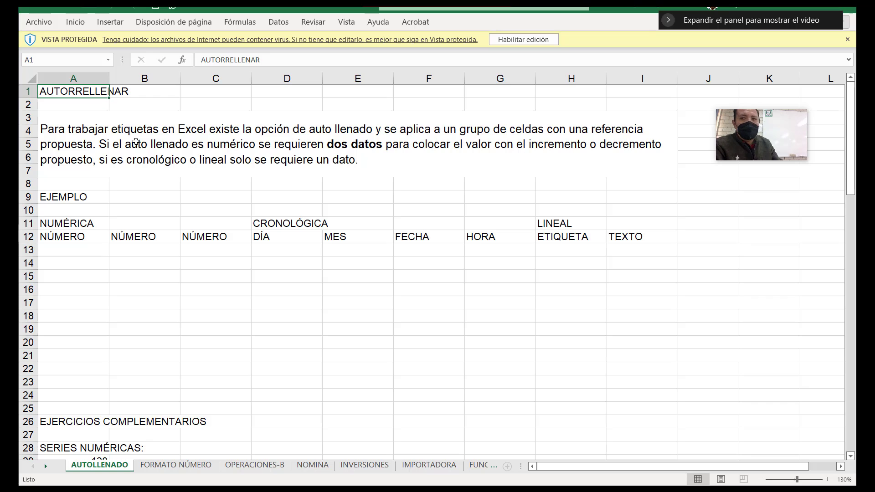
click(27, 80)
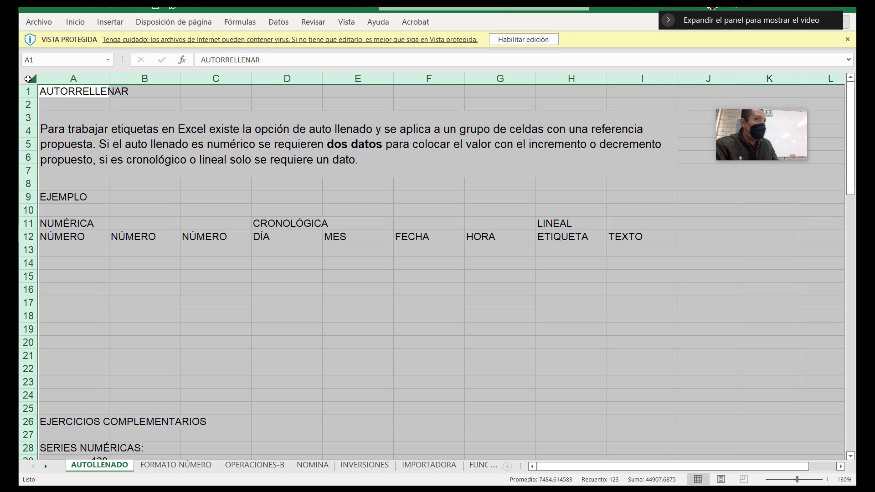
click(77, 129)
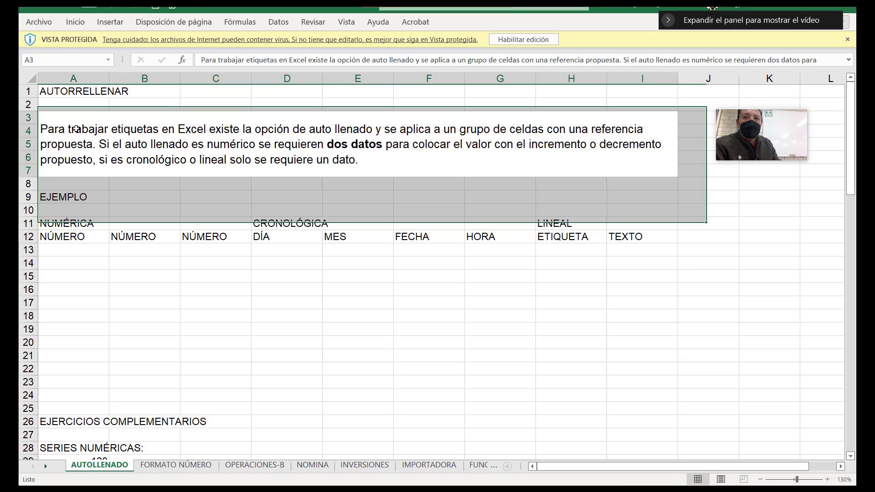
click(73, 91)
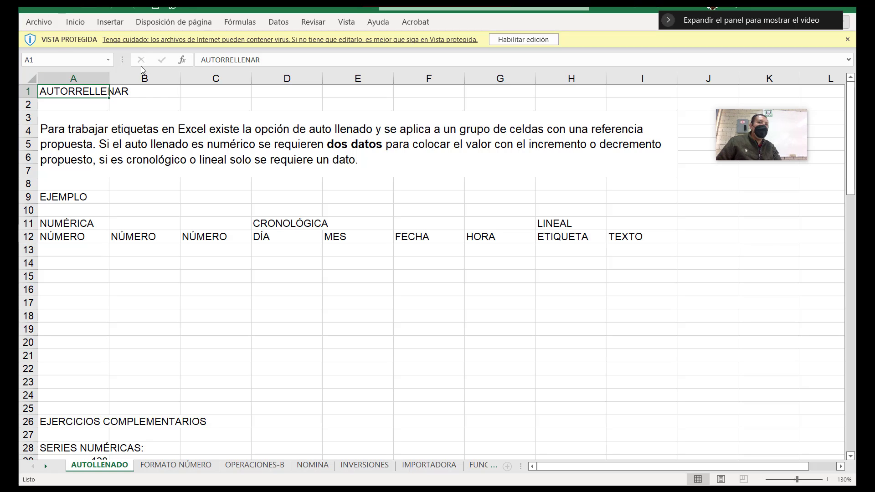
Open the Windows on-screen keyboard and use it to jump from A1 to the last column of row 1, XFD1
key(super)
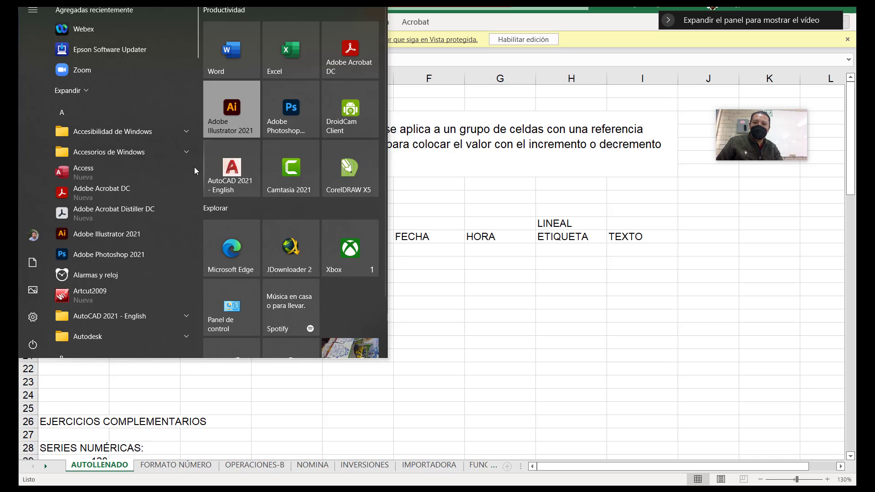
text(TECLA)
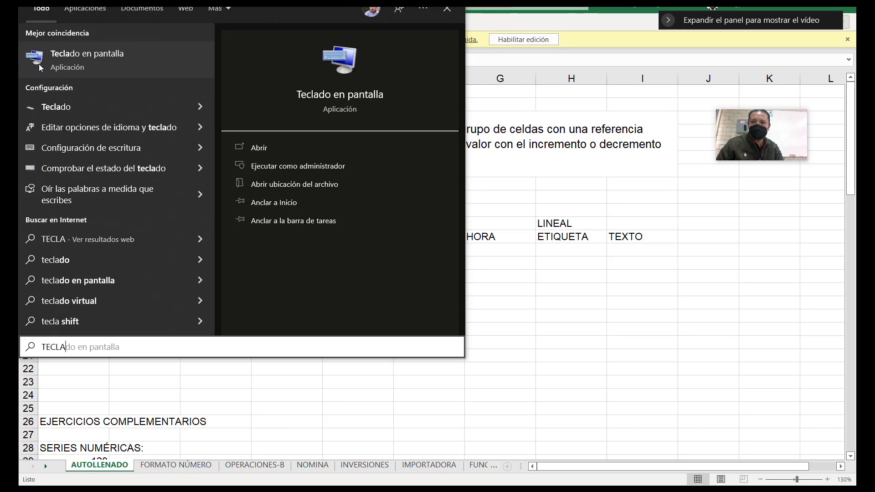
click(80, 72)
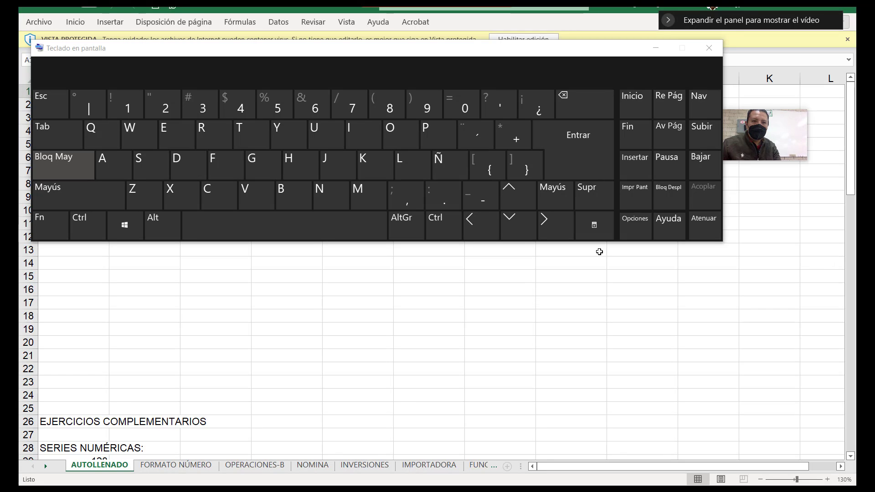
key(ctrl)
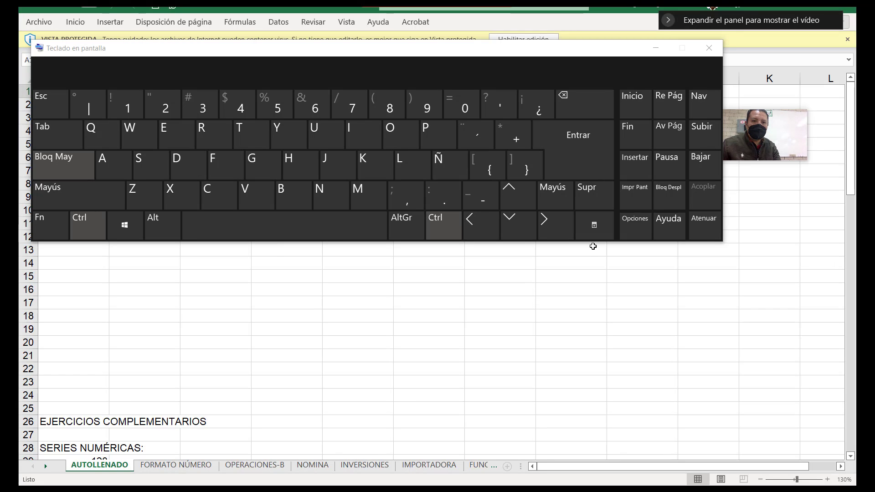
click(565, 232)
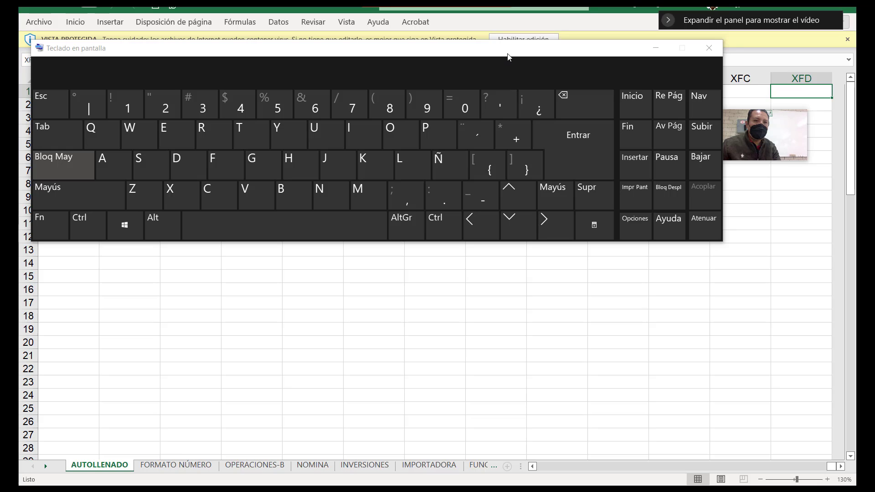
Close the on-screen keyboard and jump from XFD1 to the last row of column XFD
drag(506, 51, 519, 165)
click(722, 162)
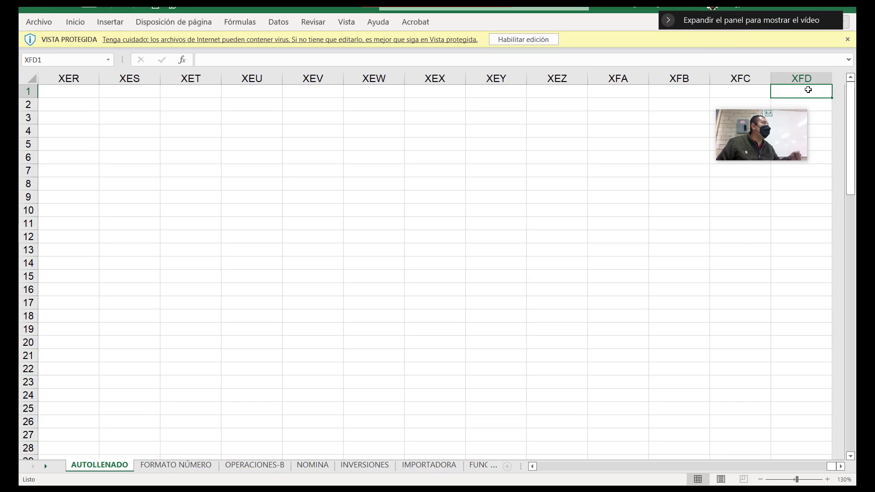
key(ctrl+Down)
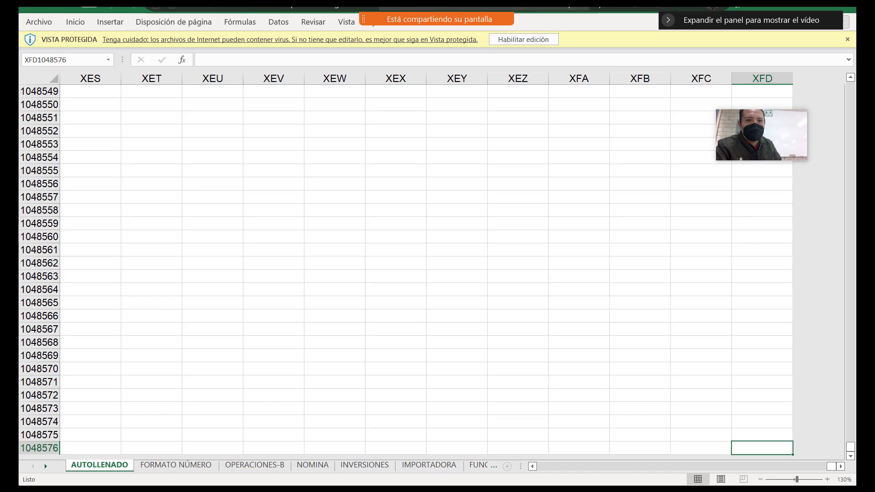
Open the meeting chat, read through the students' messages about the mouse practice and the key combination, and close it
click(708, 11)
click(714, 34)
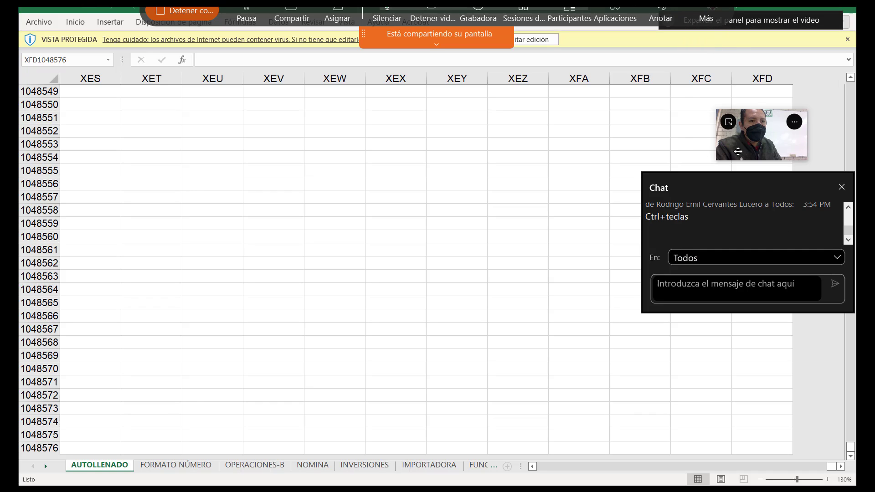
triple_click(723, 240)
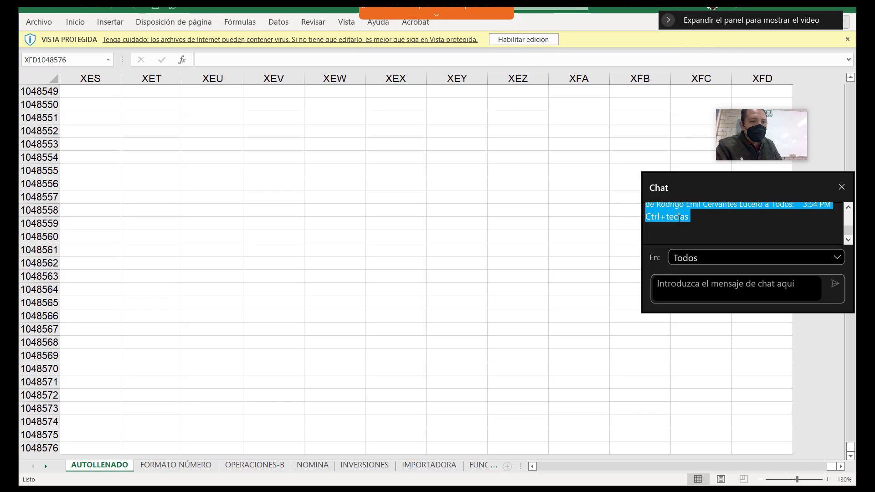
click(721, 233)
scroll(720, 233, up, 1)
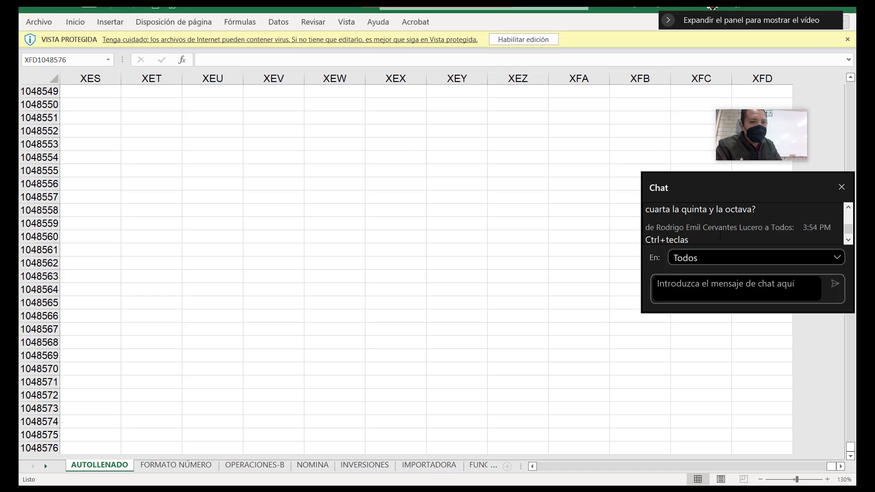
scroll(721, 235, up, 1)
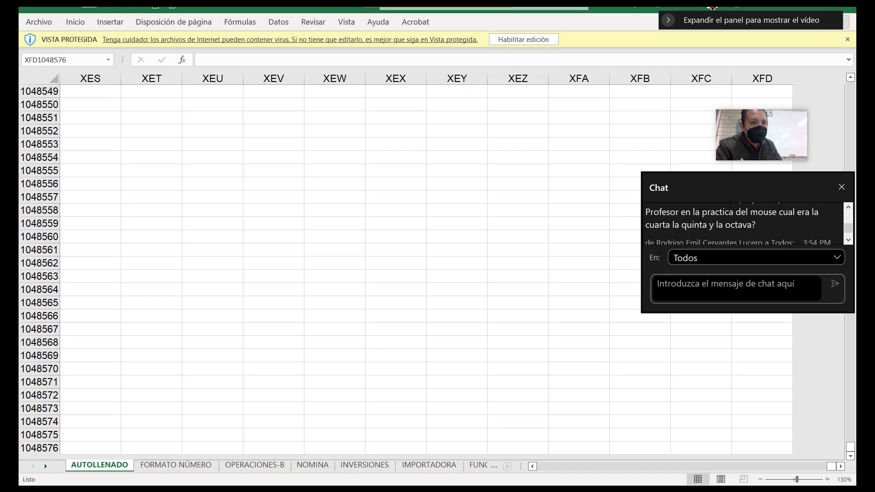
scroll(737, 233, up, 1)
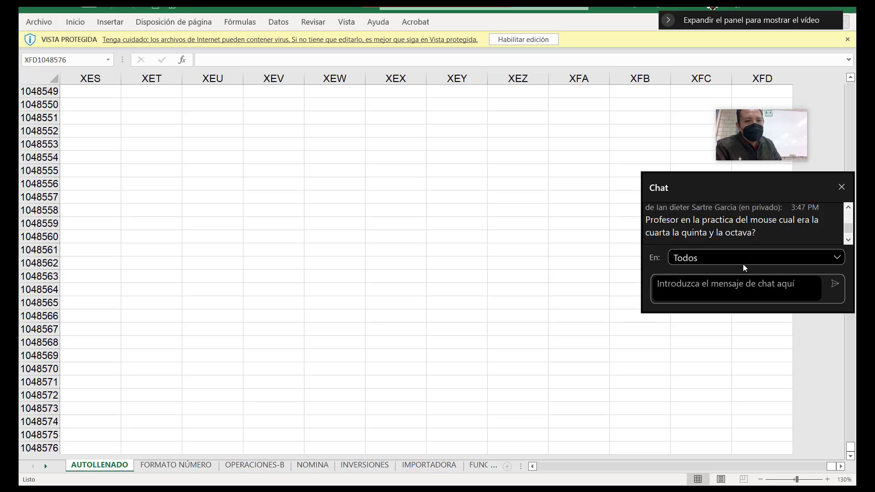
scroll(693, 240, down, 2)
scroll(695, 239, up, 2)
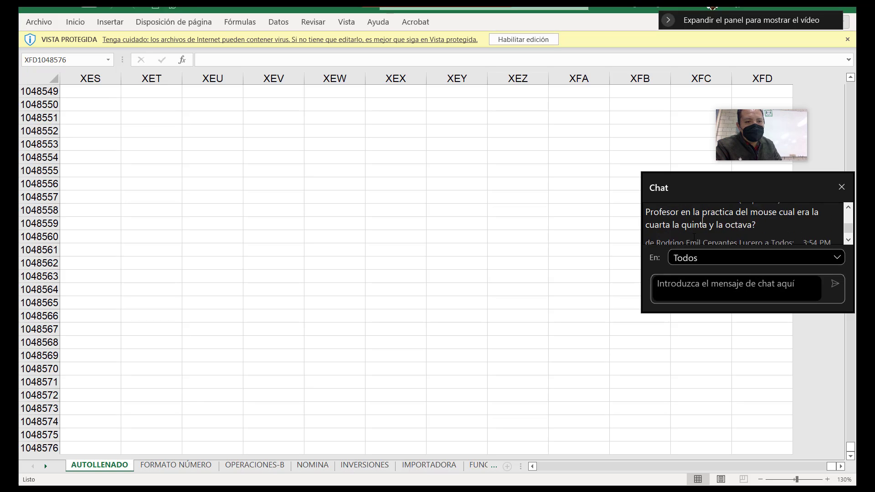
scroll(696, 237, up, 1)
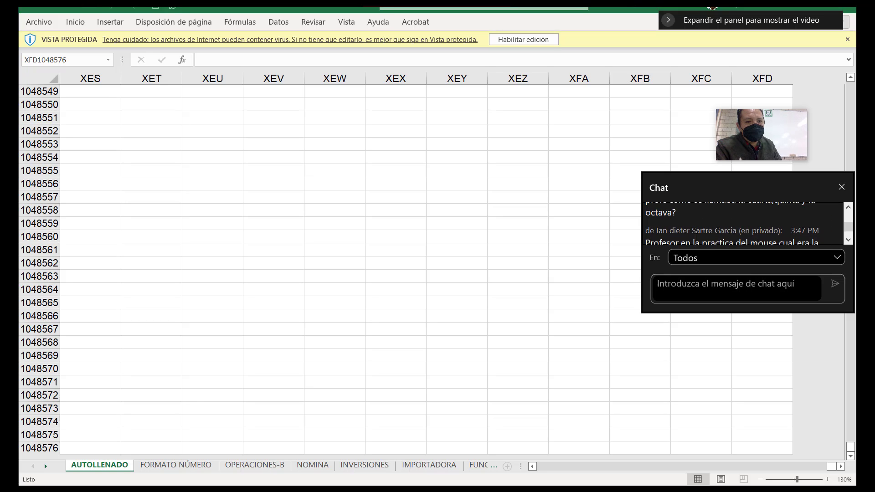
scroll(815, 208, up, 2)
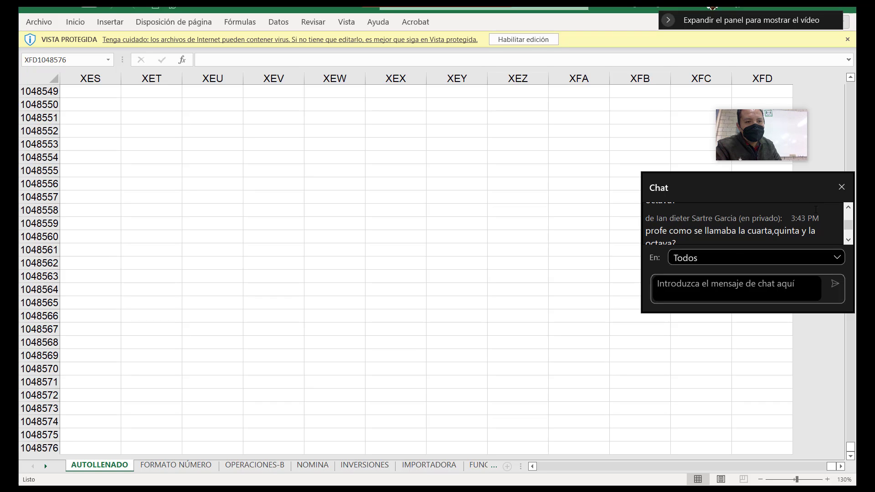
scroll(735, 238, down, 1)
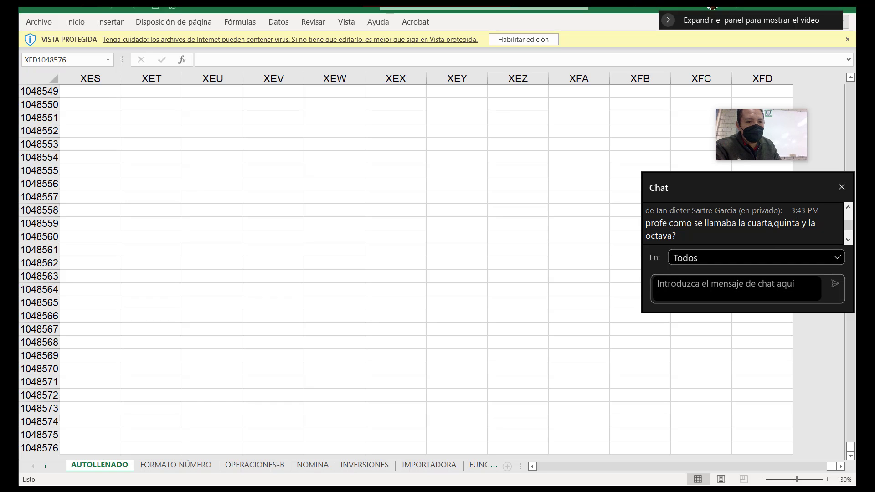
scroll(799, 223, down, 5)
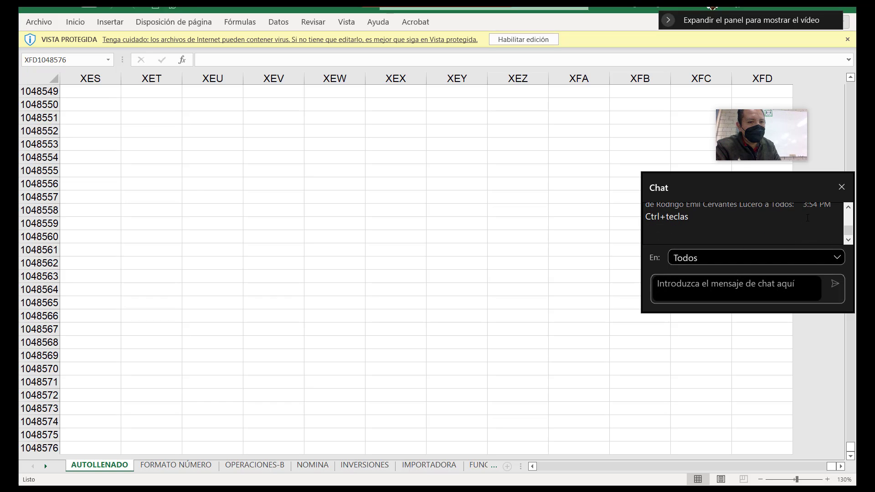
triple_click(701, 225)
scroll(711, 231, up, 1)
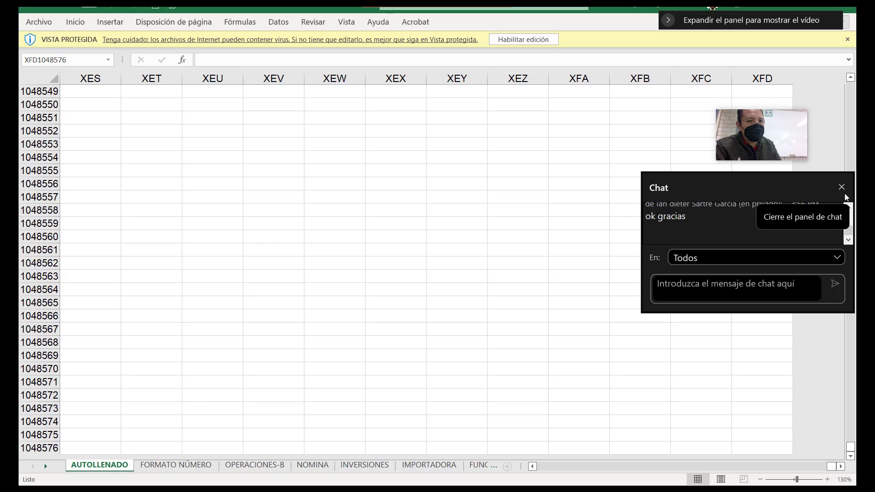
scroll(791, 241, up, 2)
scroll(791, 242, up, 2)
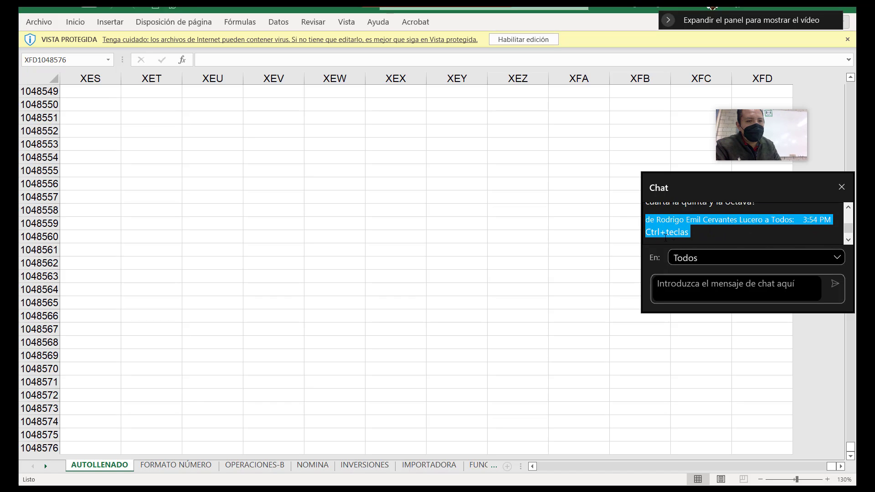
click(842, 186)
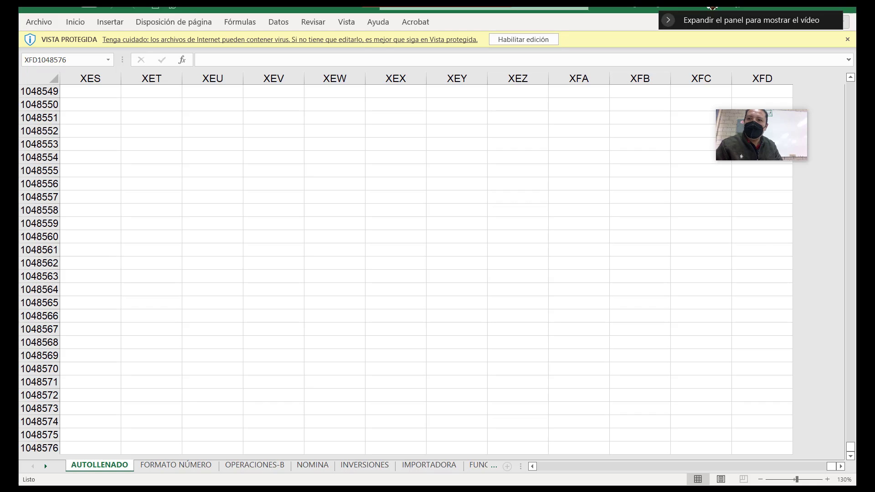
Show the on-screen keyboard again, close it and reselect the sheet's last cell, XFD1048576
key(super)
text(TE)
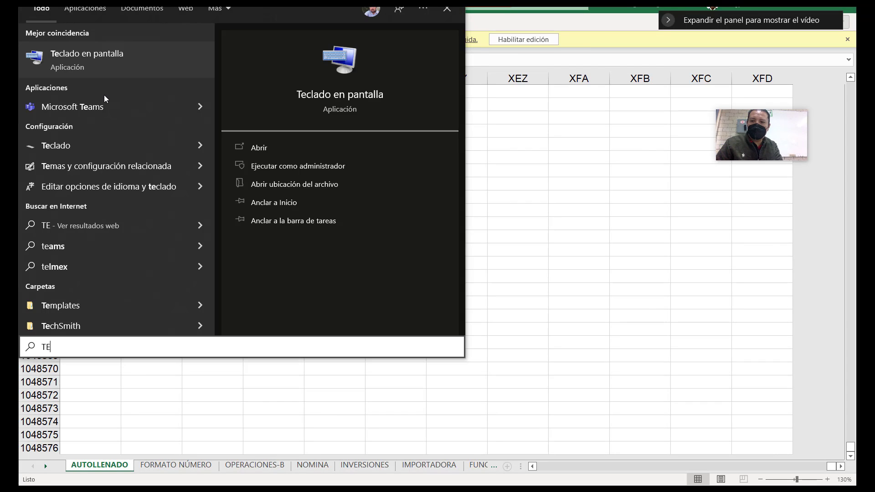
click(113, 61)
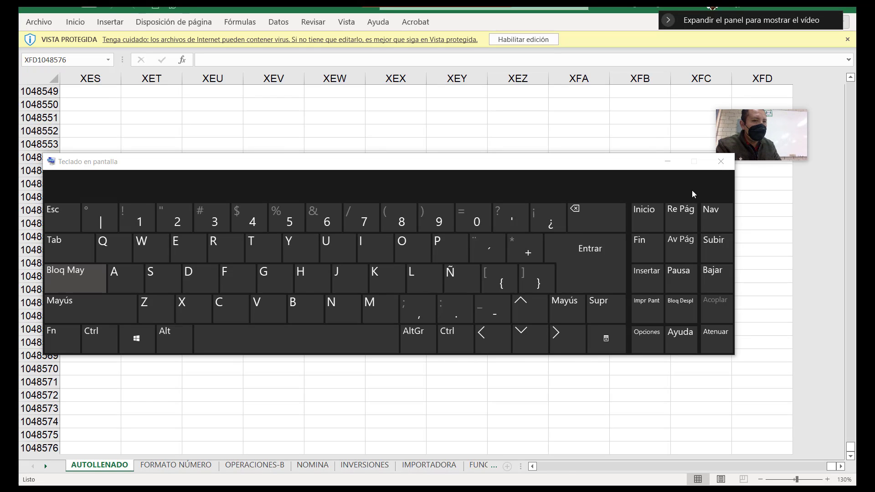
click(722, 161)
click(775, 444)
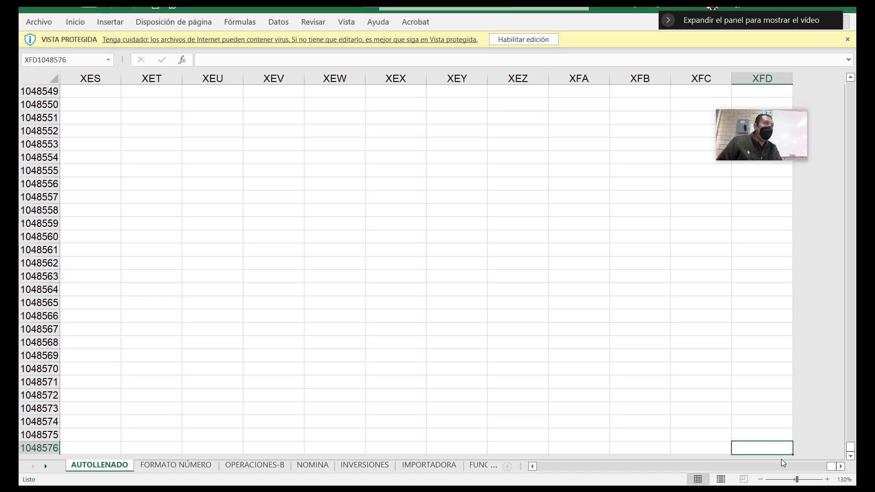
Jump from the sheet's last cell to column A, go up through its data blocks and select A1
key(ctrl+Left)
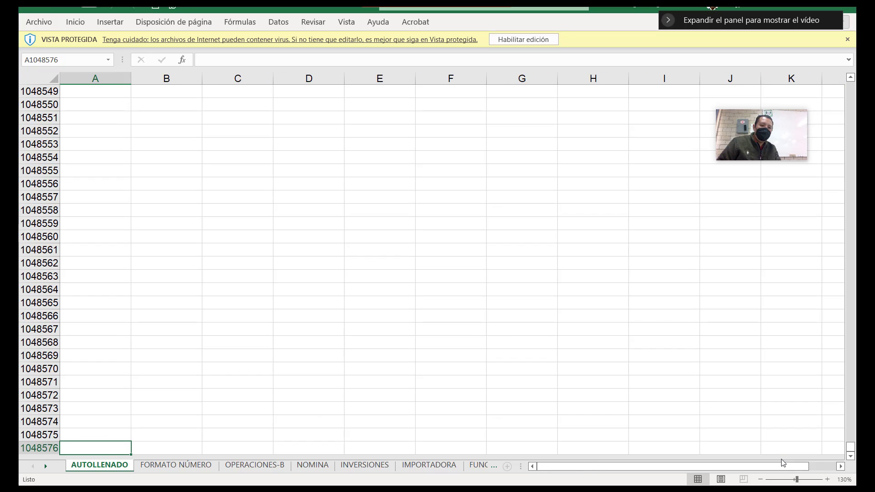
key(ctrl+Up)
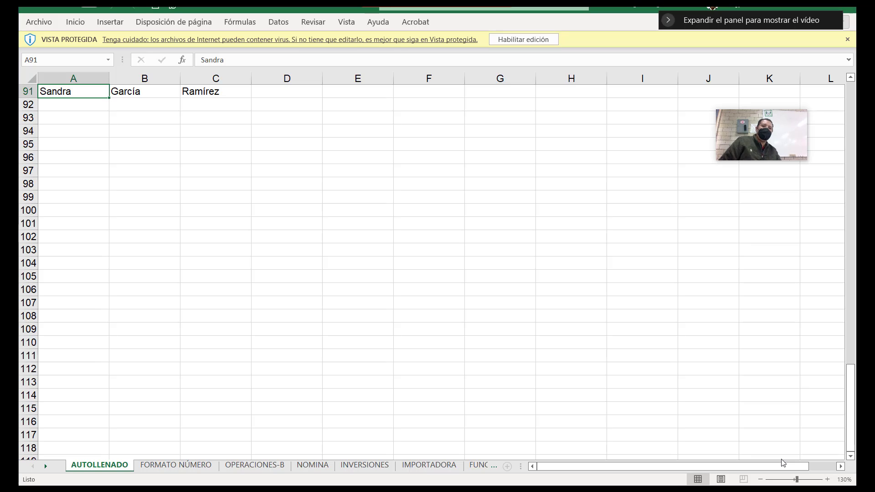
scroll(783, 463, up, 1)
key(ctrl+Up)
key(ctrl+Up)
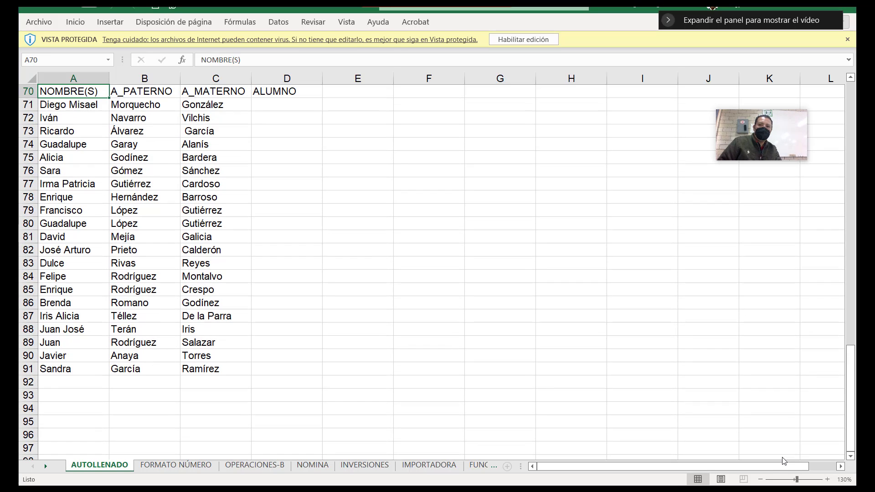
key(ctrl+Up)
key(ctrl+Up)
key(ctrl+Up)
key(ctrl+Up)
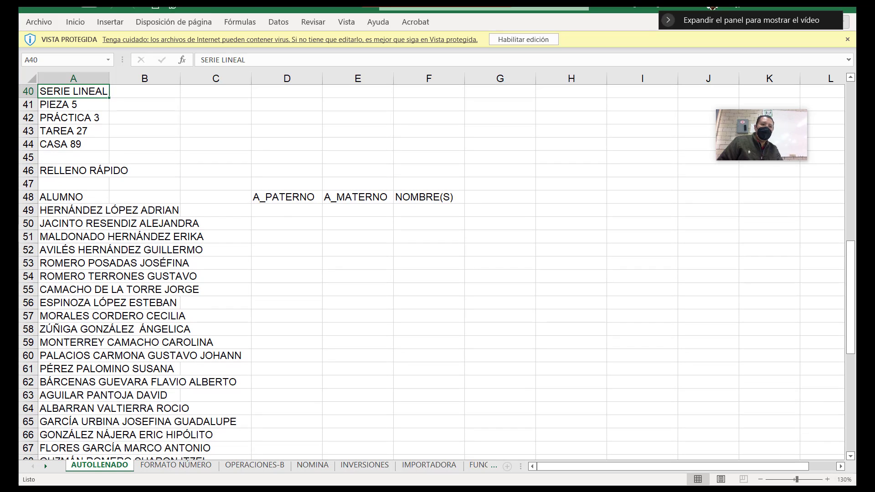
drag(850, 316, 811, 97)
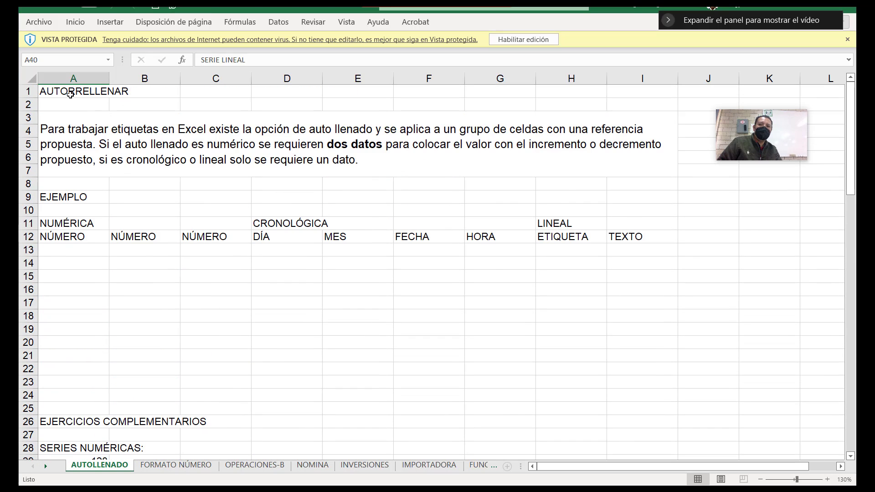
click(67, 92)
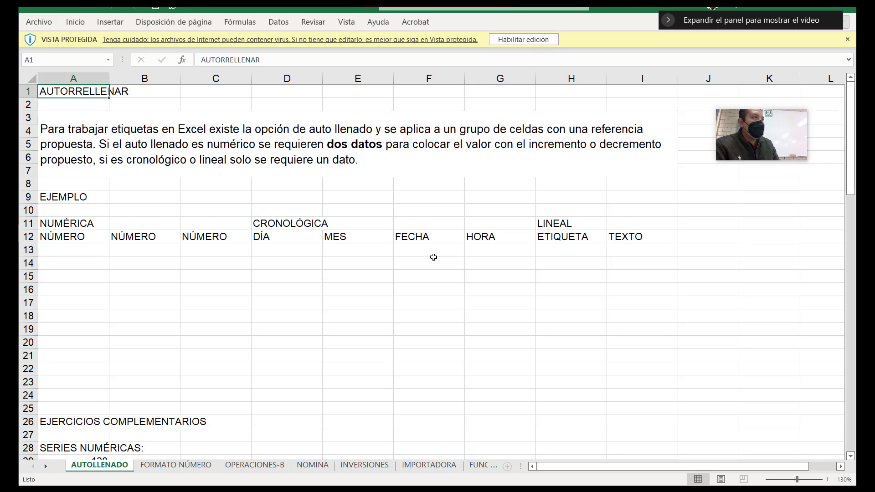
Enable editing of the protected workbook and dismiss the raised-hand notification
click(524, 40)
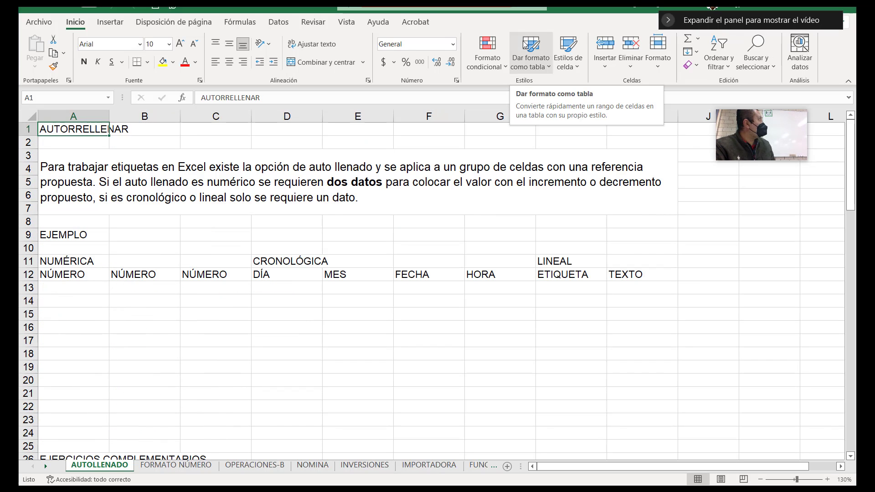
scroll(589, 201, down, 1)
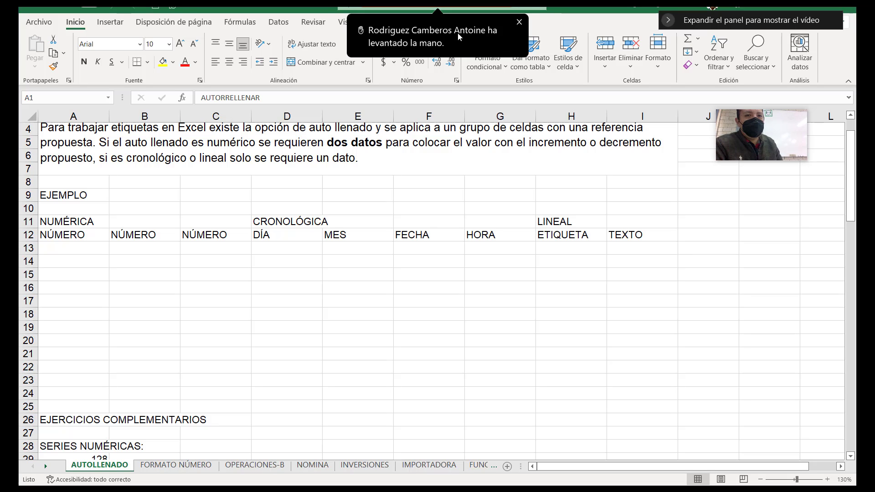
click(519, 23)
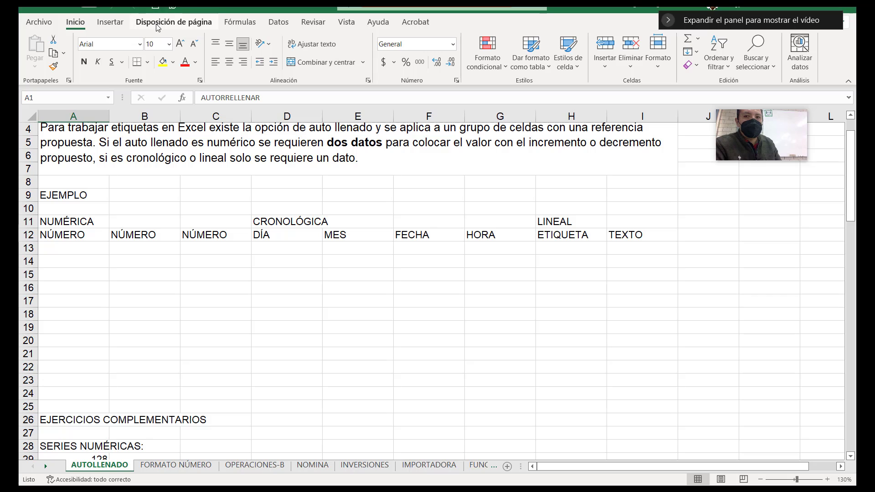
Show the paper sizes available in the page layout options and close the list without choosing one
click(133, 25)
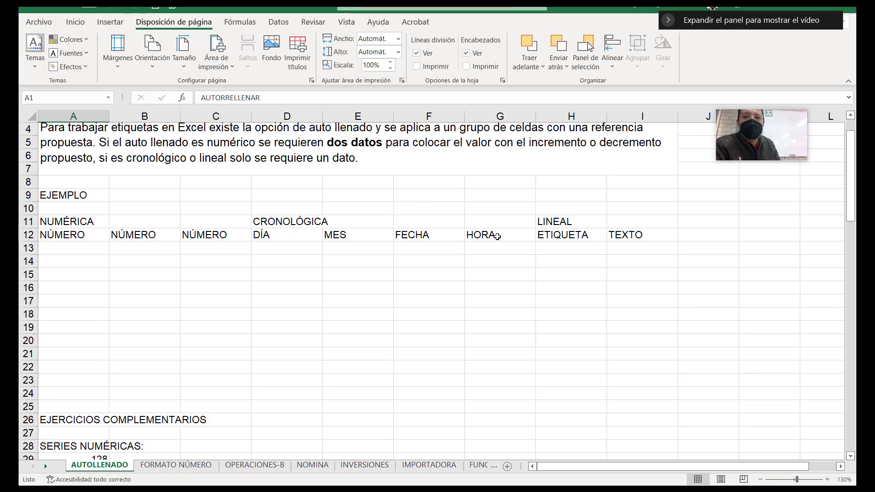
click(183, 68)
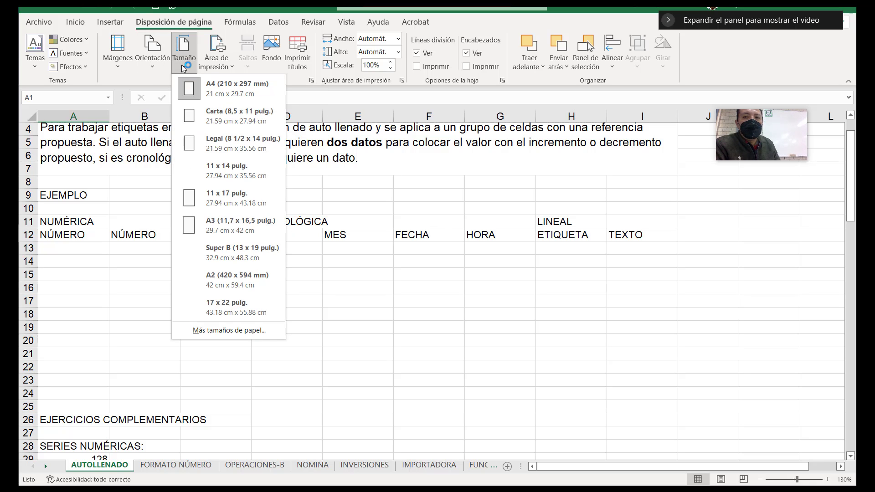
click(183, 66)
click(185, 61)
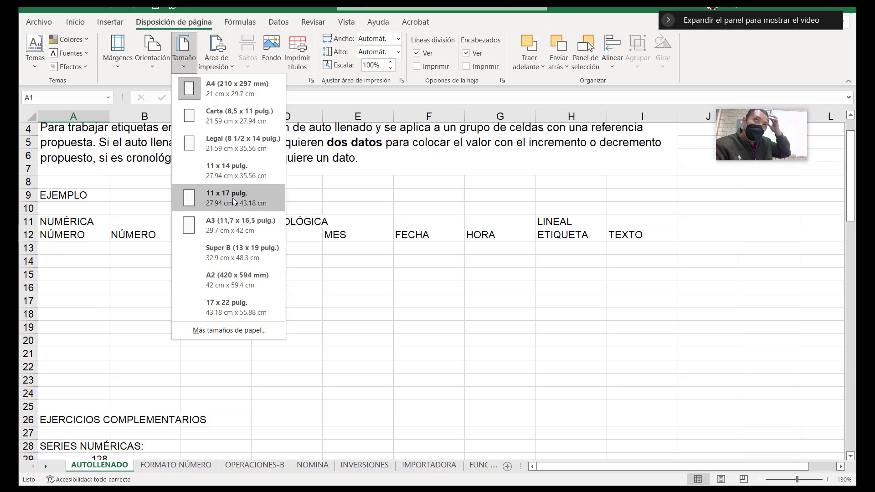
click(315, 84)
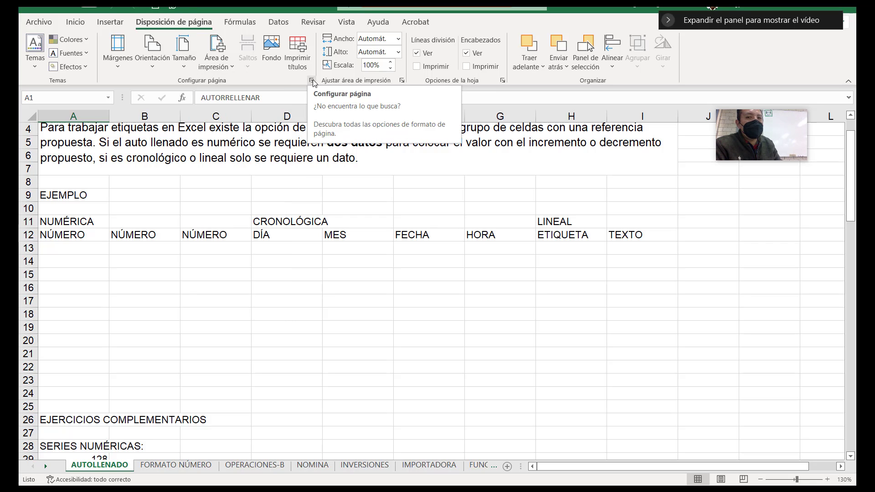
Open the Page Setup dialog and look through its page, margins, header/footer and sheet settings
click(313, 81)
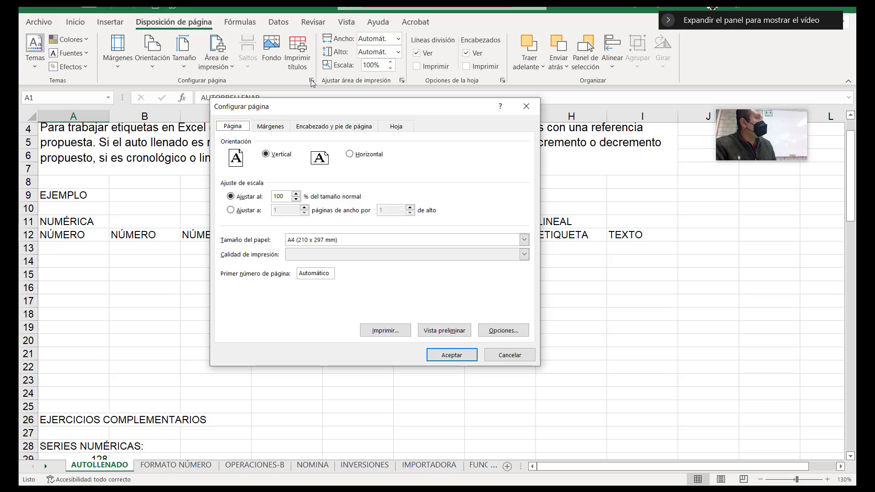
click(270, 126)
click(343, 127)
click(394, 128)
click(346, 127)
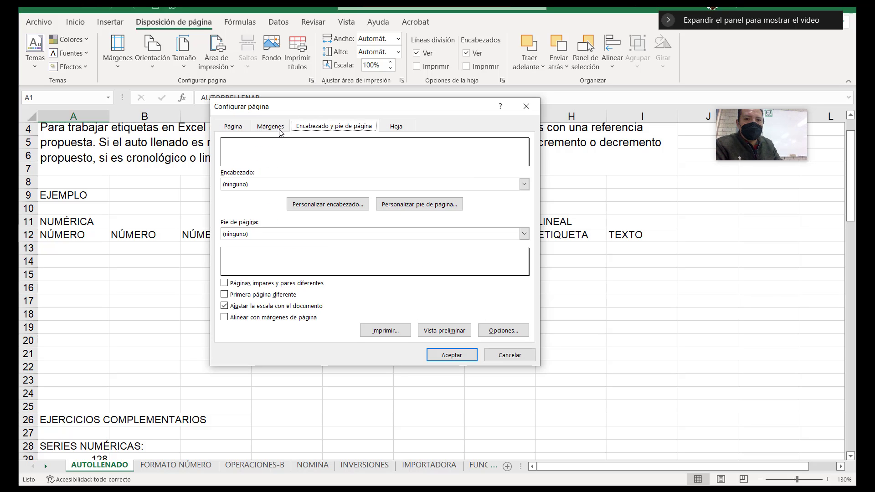
click(280, 129)
click(234, 127)
click(268, 128)
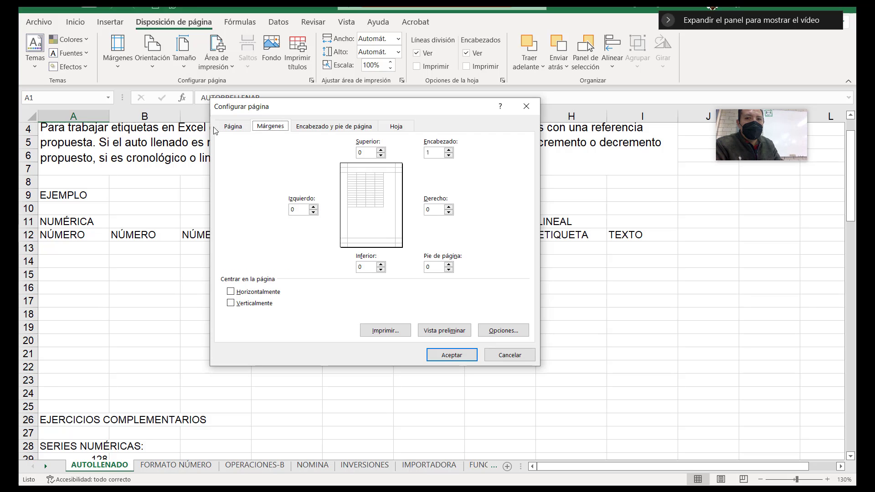
click(232, 128)
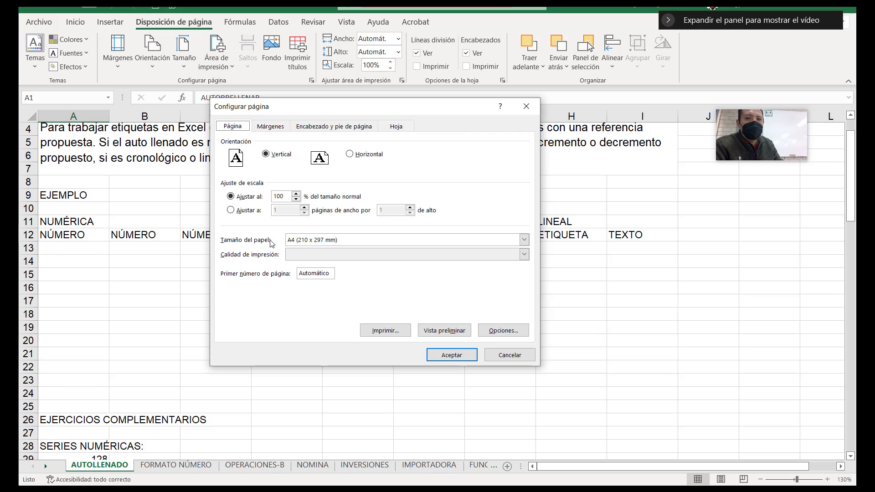
Choose vertical orientation and set the paper size to Carta (8,5 x 11 pulg.)
click(267, 154)
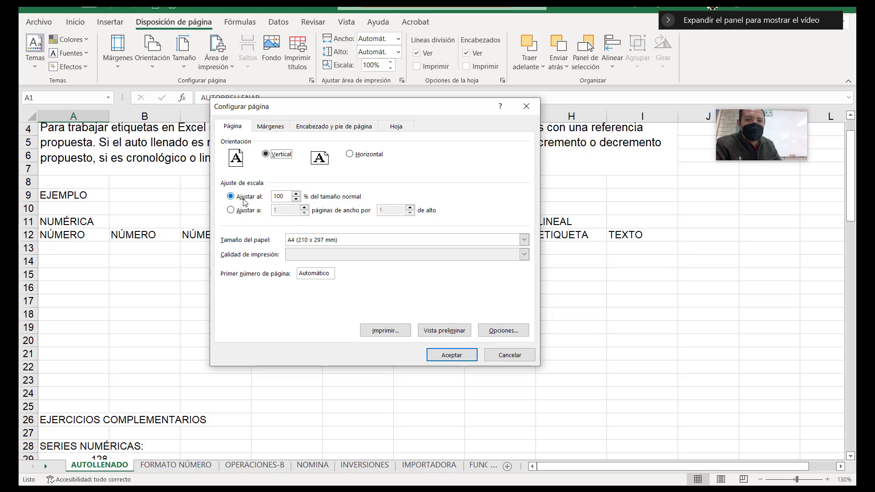
click(309, 242)
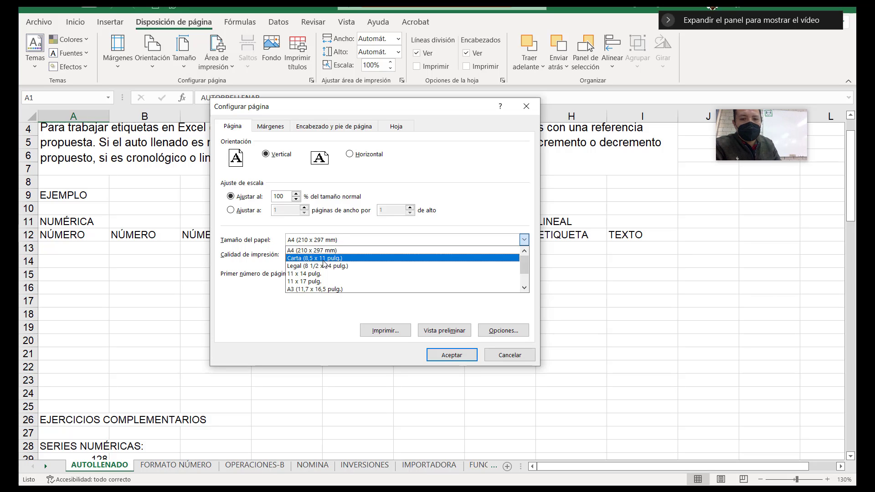
click(338, 258)
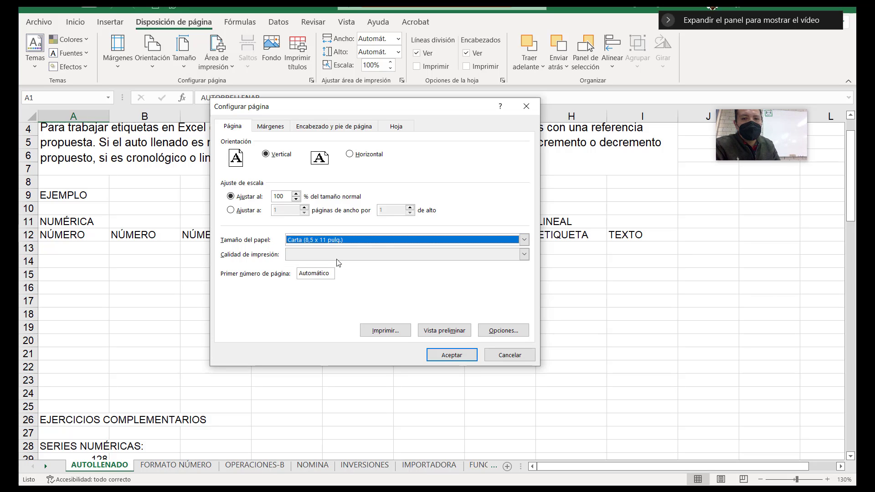
Set the page's top margin to 1 and its right margin to 2
click(277, 131)
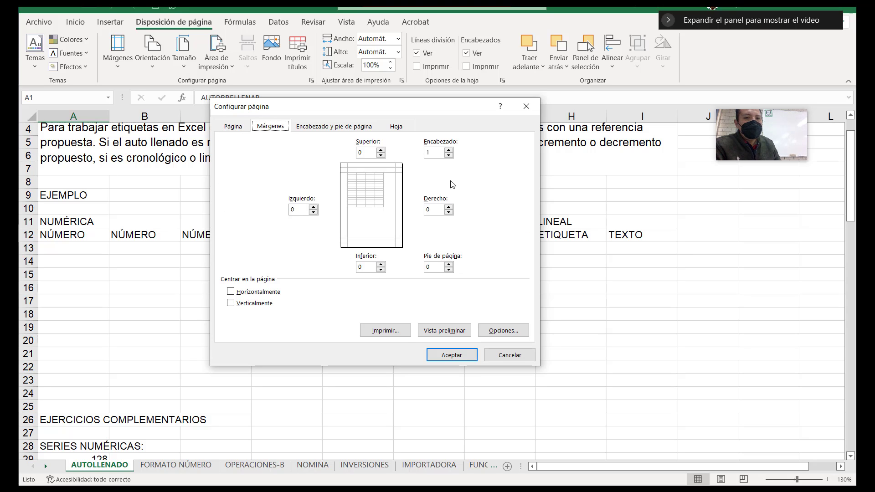
click(370, 153)
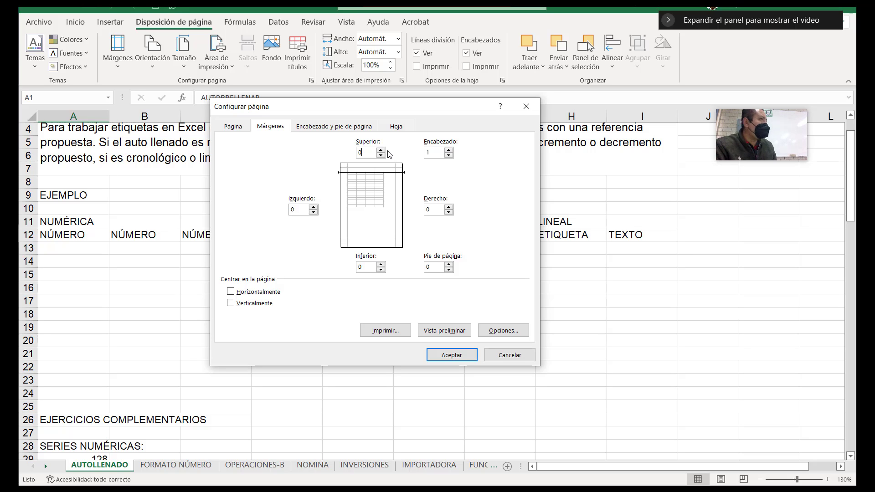
double_click(435, 155)
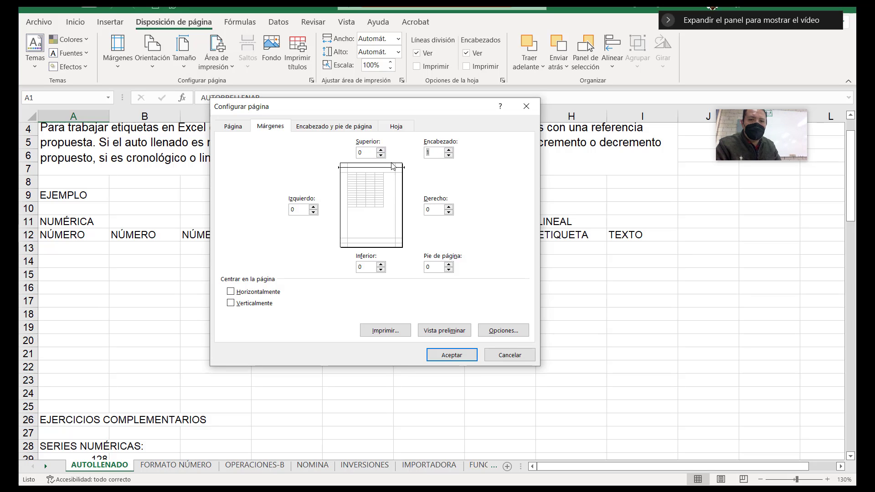
double_click(364, 153)
text(1)
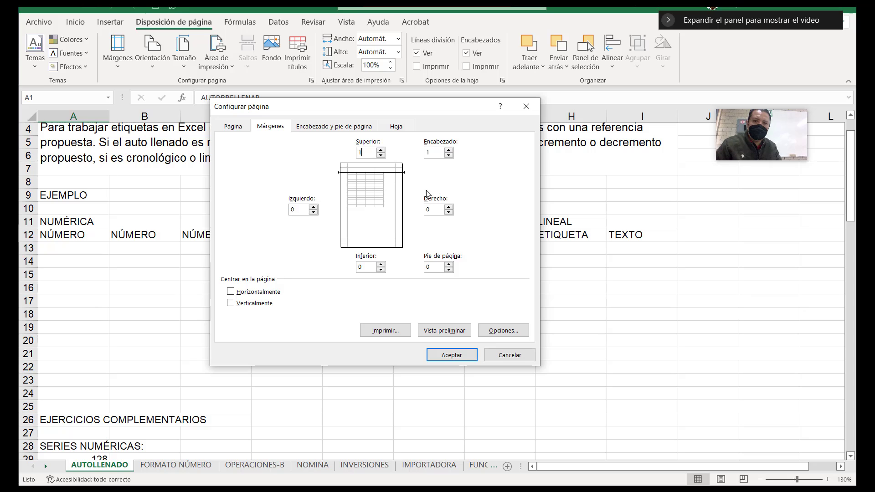
click(435, 211)
key(BackSpace)
text(2)
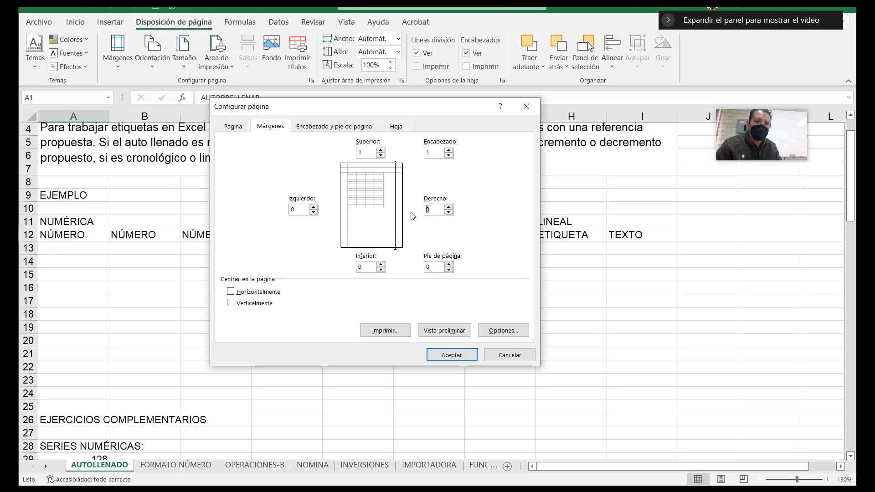
Set the footer margin to 1, the bottom margin to 1 and the left margin to 2
click(439, 267)
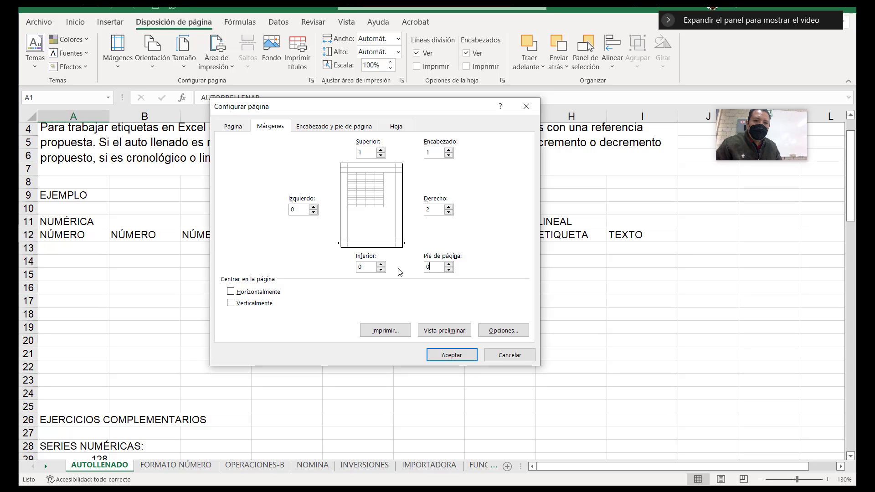
key(BackSpace)
text(1)
click(372, 267)
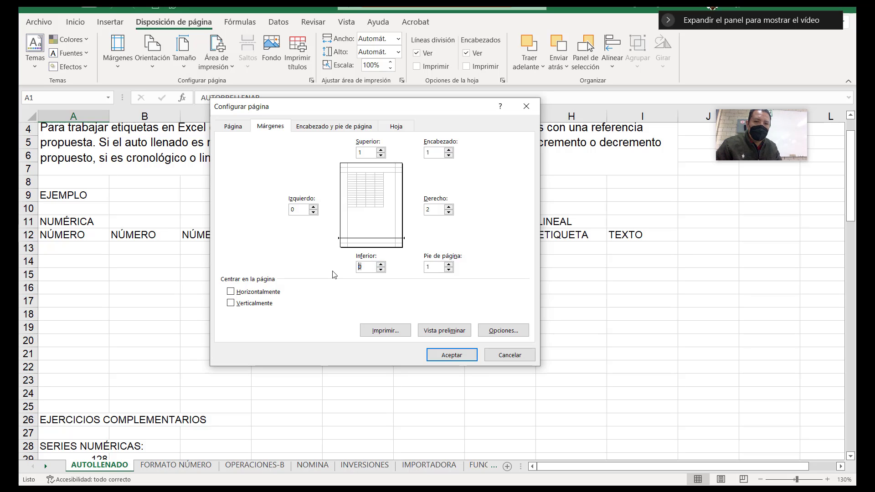
key(BackSpace)
text(1)
drag(295, 210, 258, 207)
text(2)
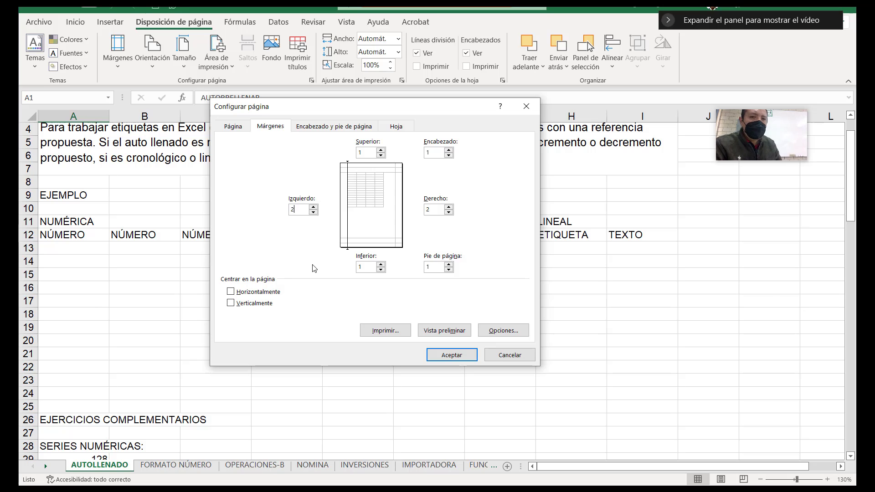
Review the top, header, left, right, bottom and footer margin values one by one
click(368, 154)
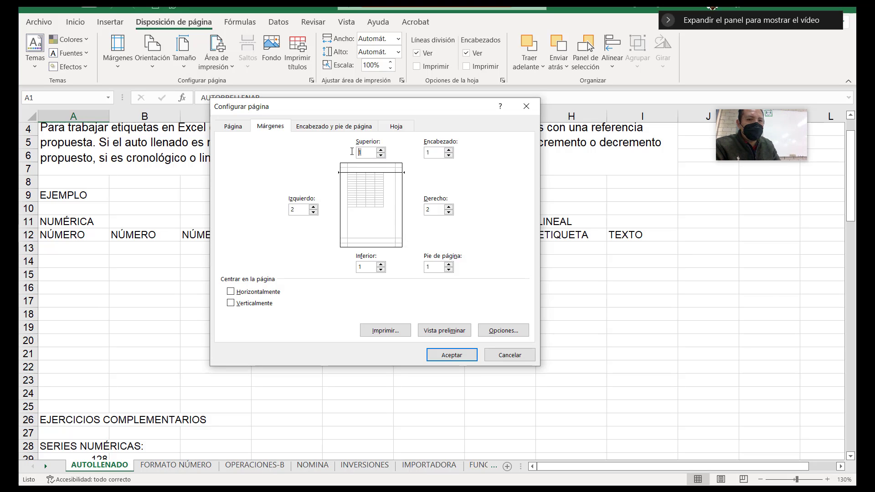
double_click(433, 153)
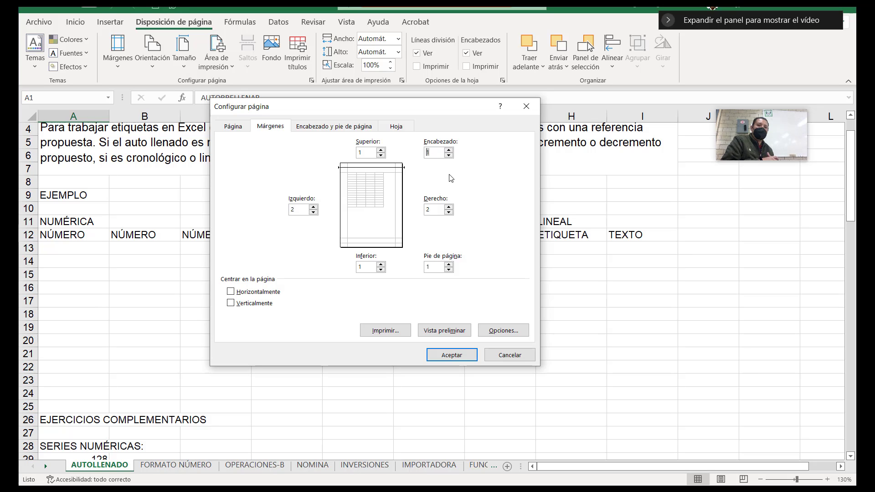
click(367, 153)
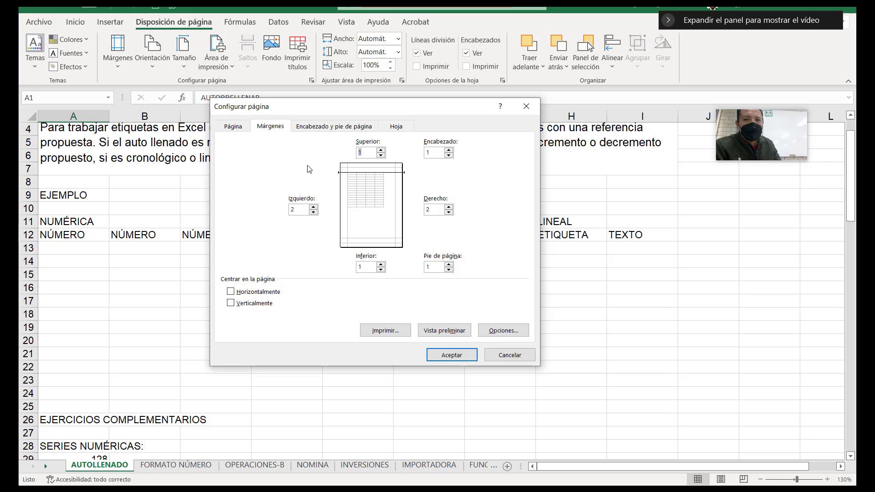
click(301, 210)
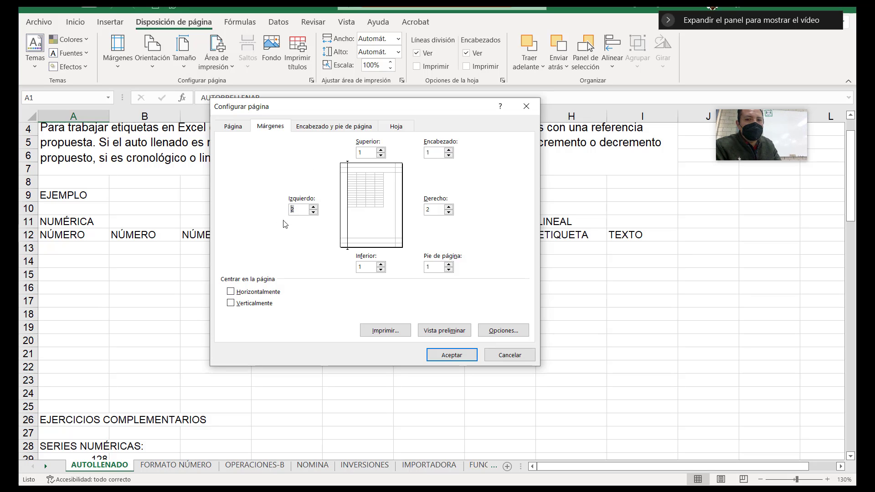
click(438, 209)
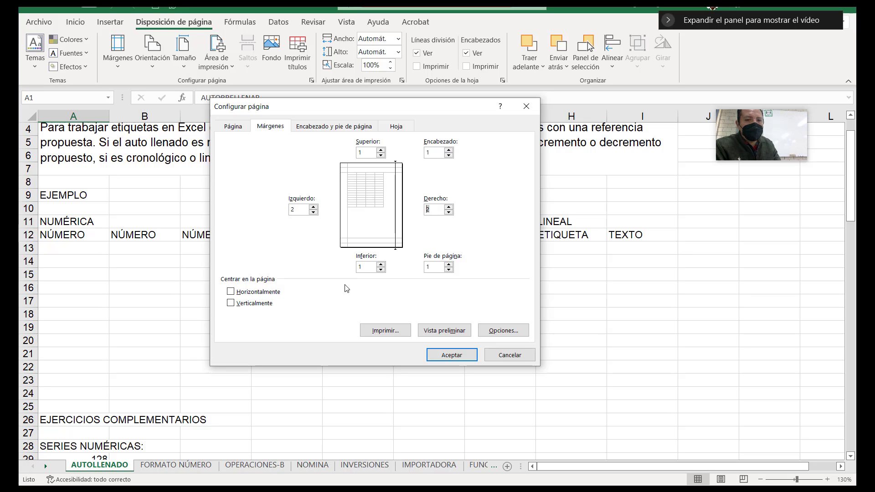
click(365, 155)
click(366, 266)
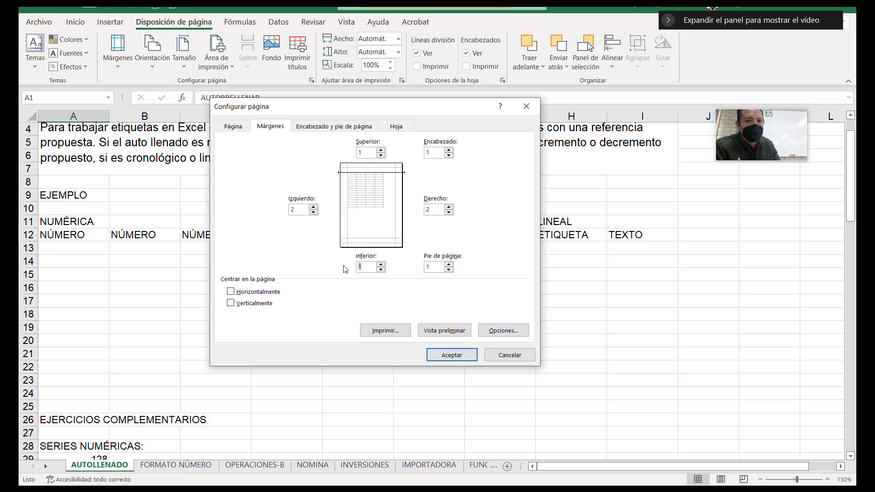
click(433, 152)
click(432, 269)
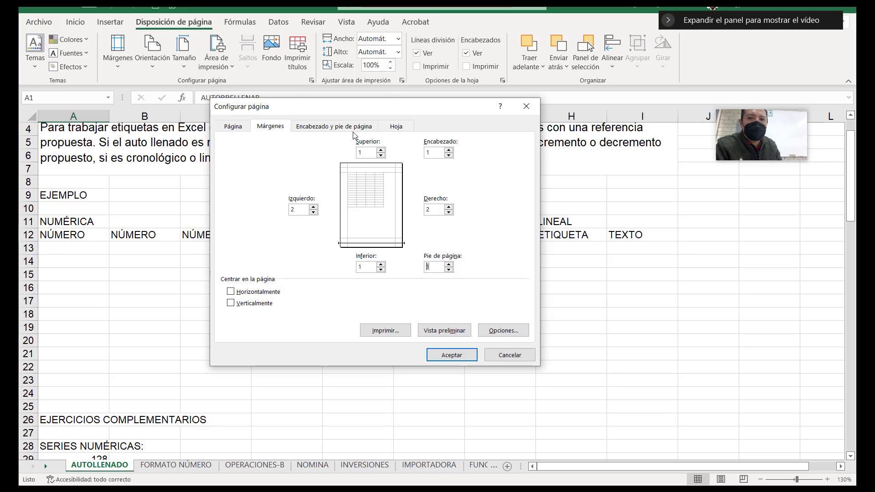
Bring up the header and footer settings and keep the preset header at (ninguno)
click(339, 131)
click(339, 130)
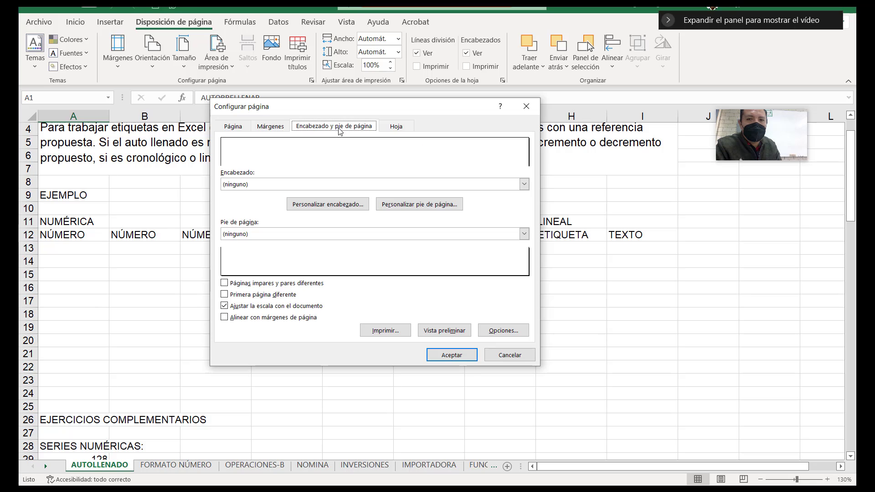
click(442, 188)
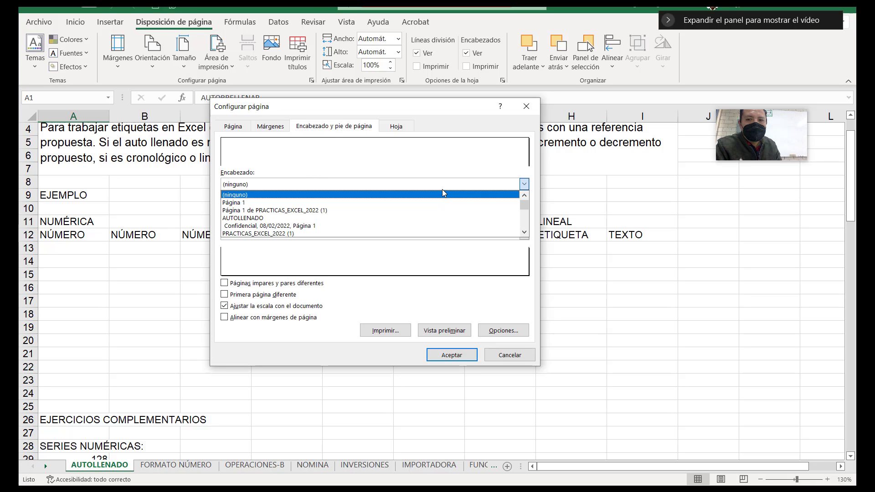
click(442, 191)
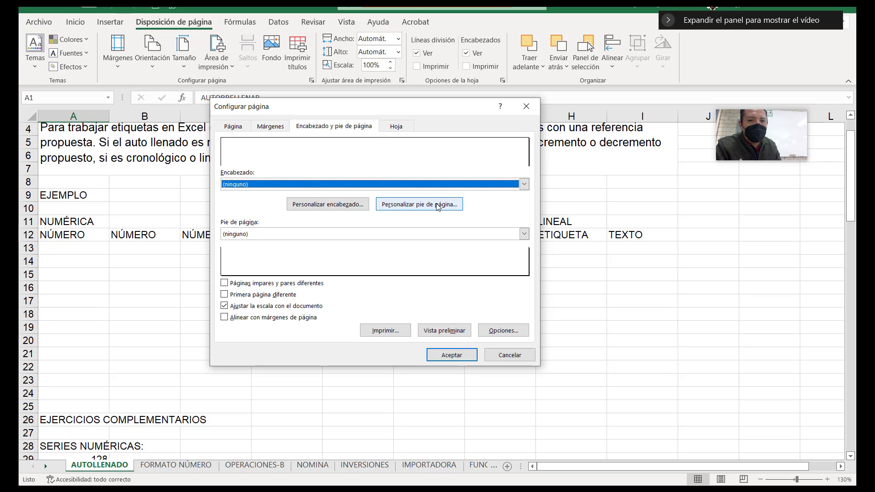
Look at the custom header's left, central and right sections without entering any text
click(332, 206)
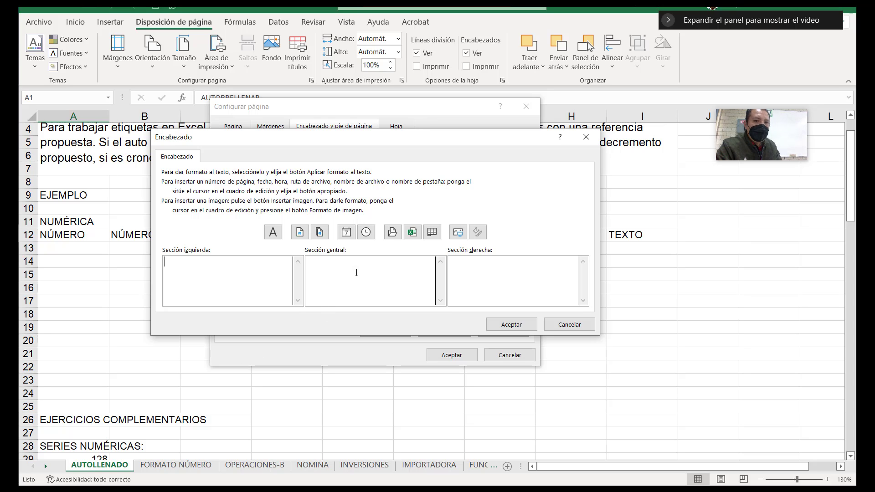
click(243, 273)
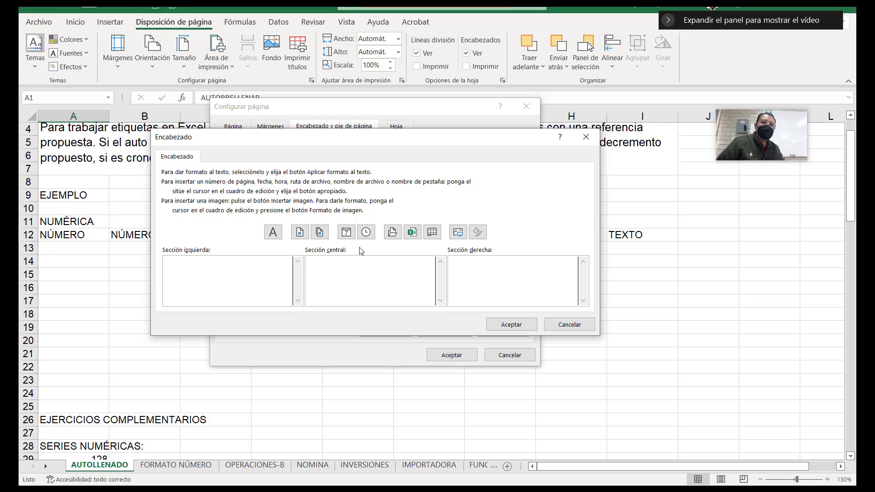
click(587, 137)
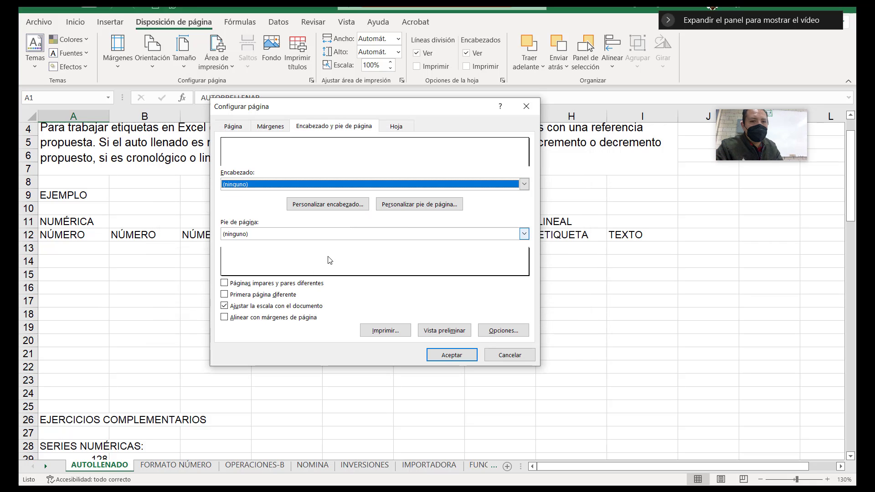
Create a custom header with COMPUTACIÓN BÁSICA II in the left section and PRACTICA 2 in the right section
click(326, 208)
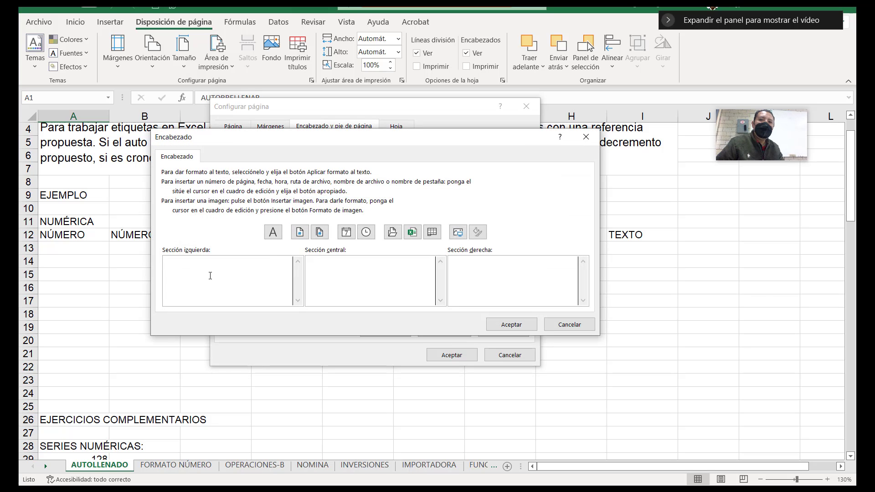
key(Caps_Lock)
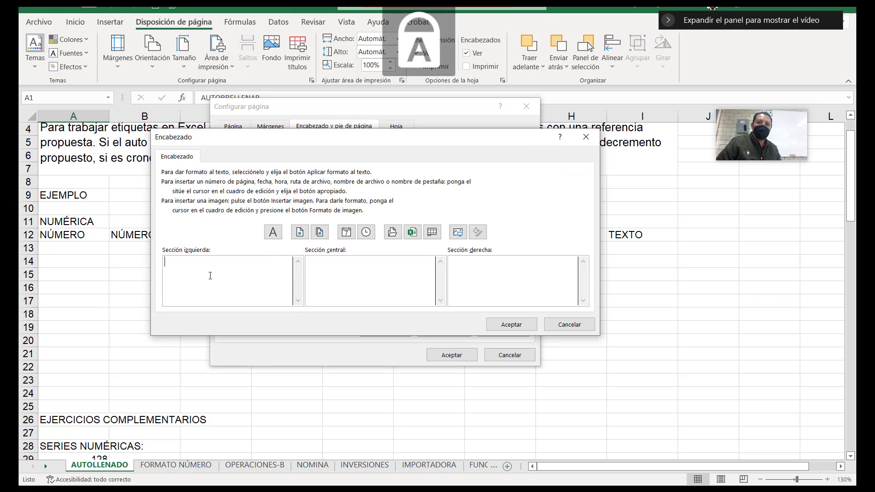
text(COMPUTAC)
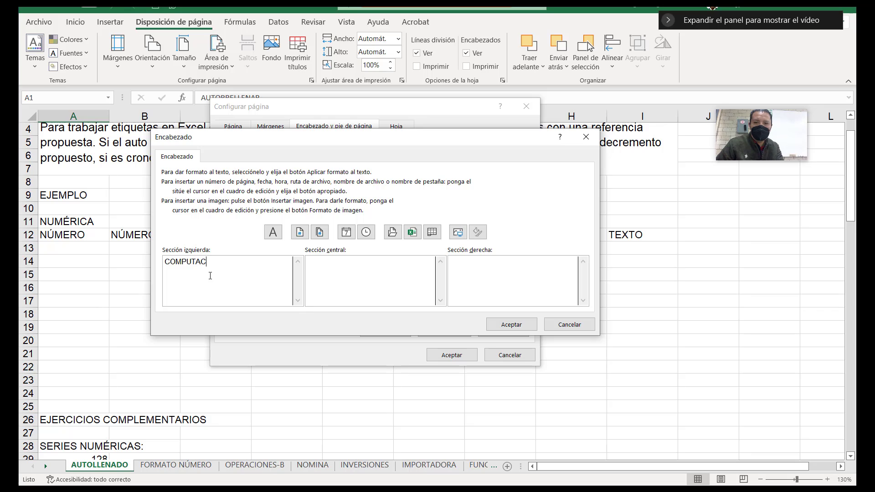
text(IÓN BÁS)
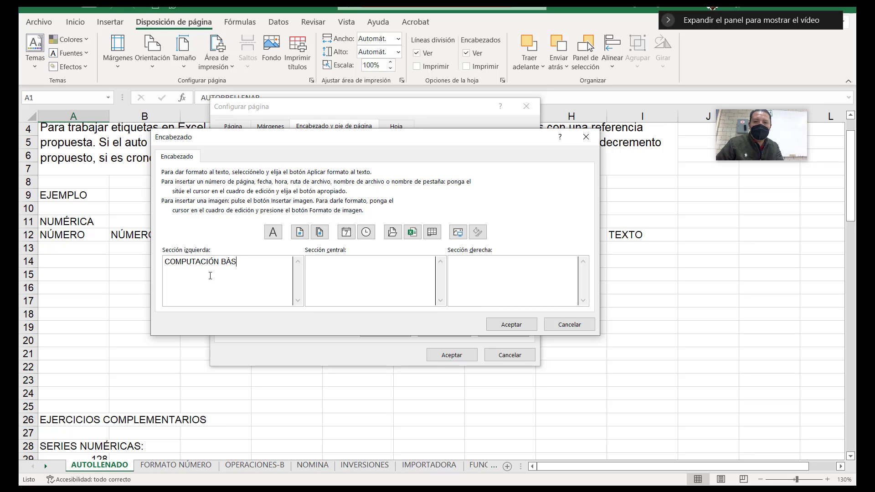
text(ICA II)
click(494, 272)
text(PRACTIC)
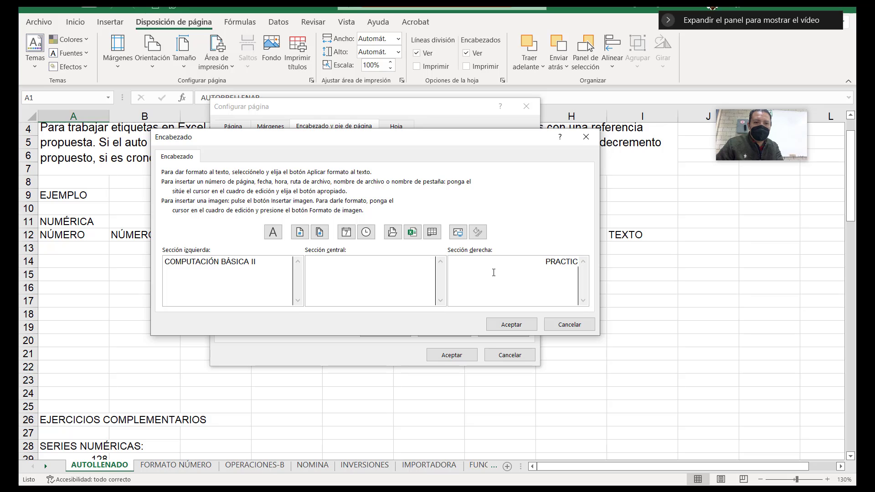
text(A 2)
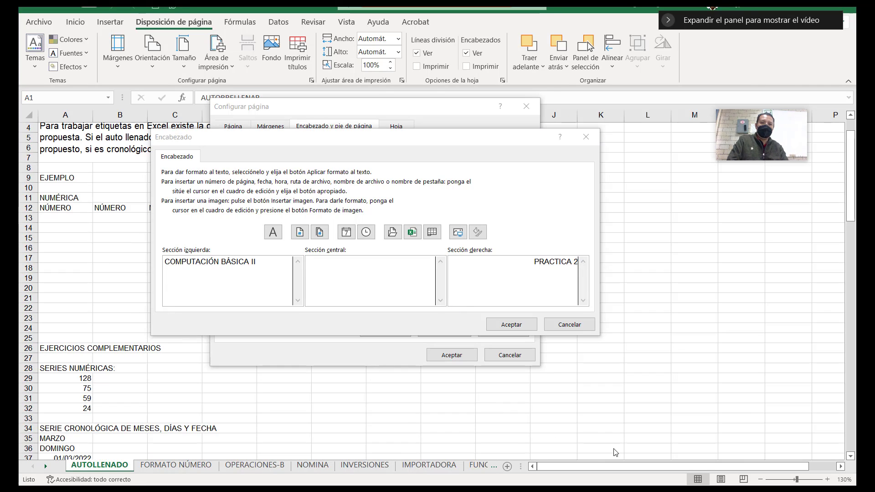
click(508, 326)
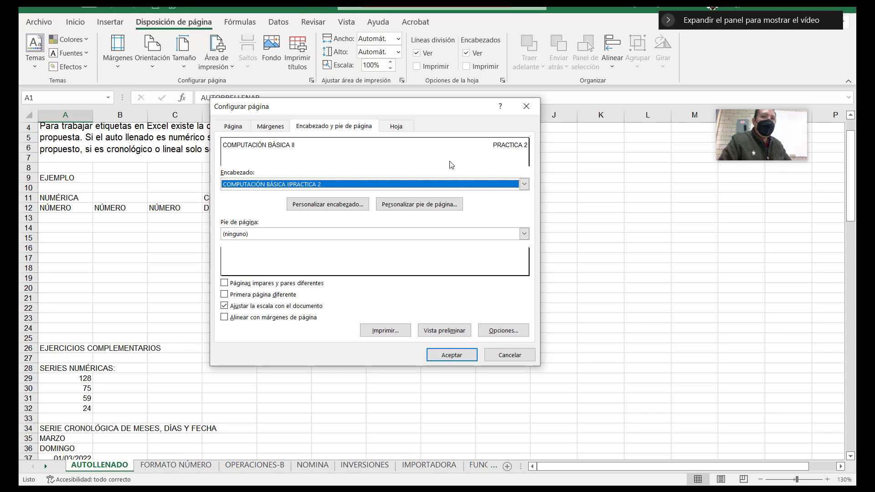
Annotate the shared screen in red, circling both header texts and marking the custom footer option, and end the annotation
click(651, 9)
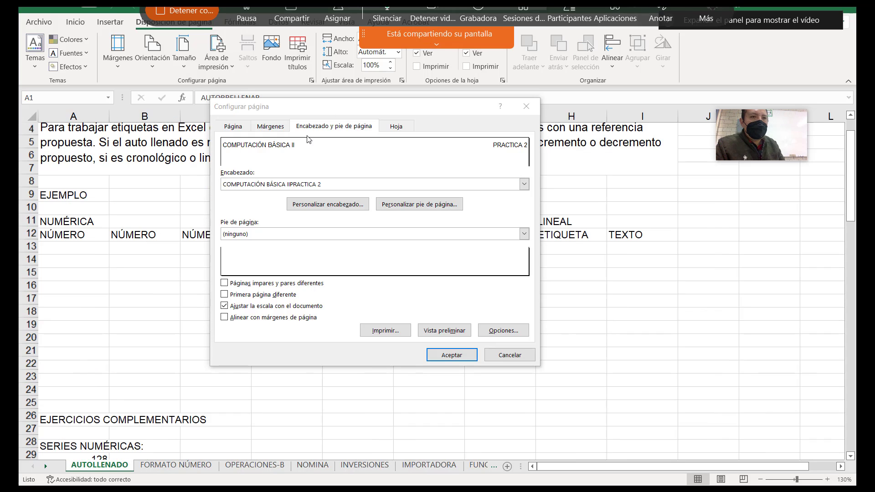
mouse_move(242, 154)
mouse_down()
mouse_move(222, 133)
mouse_move(311, 136)
mouse_move(292, 154)
mouse_move(234, 152)
mouse_up()
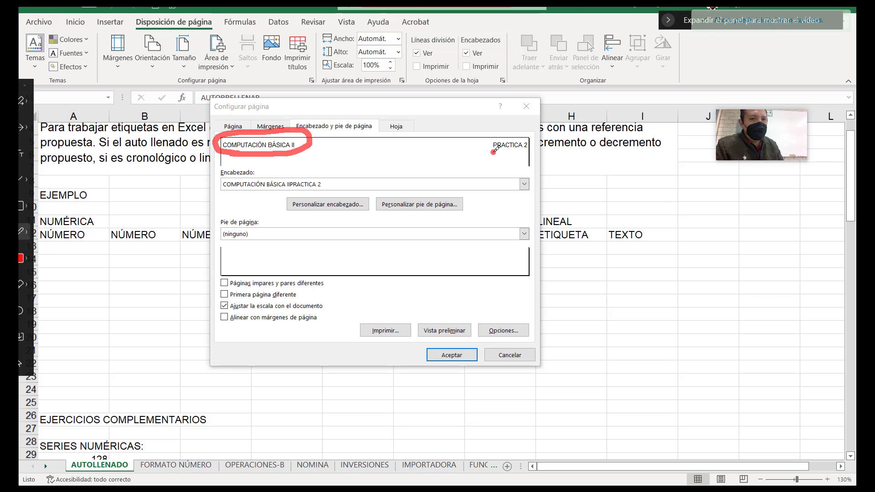
mouse_move(497, 153)
mouse_down()
mouse_move(531, 136)
mouse_move(515, 155)
mouse_move(490, 146)
mouse_up()
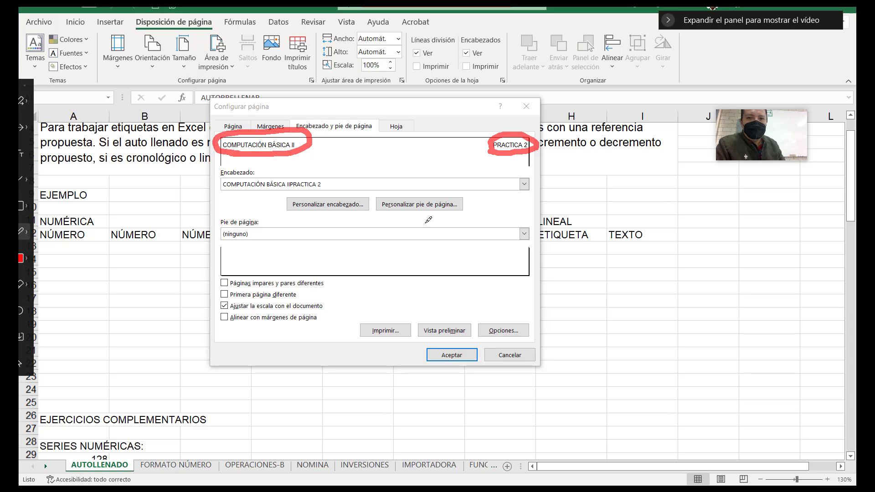
mouse_move(593, 16)
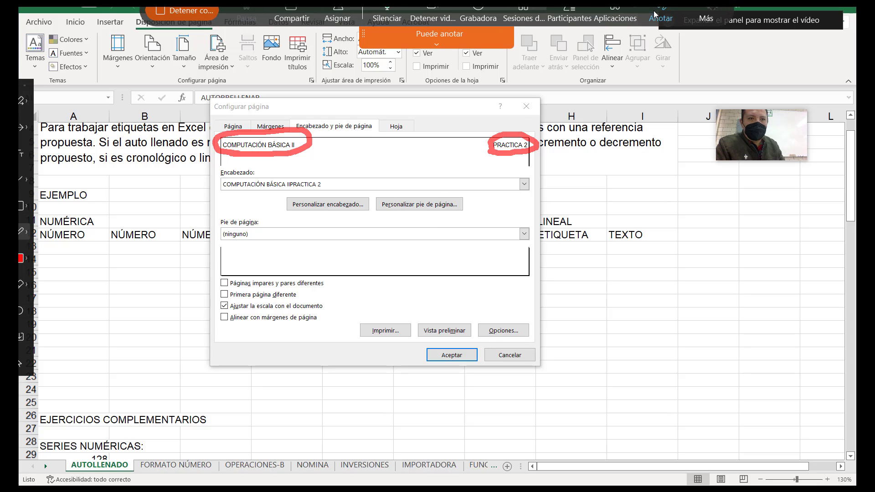
mouse_move(450, 198)
mouse_down()
mouse_move(391, 216)
mouse_move(461, 206)
mouse_up()
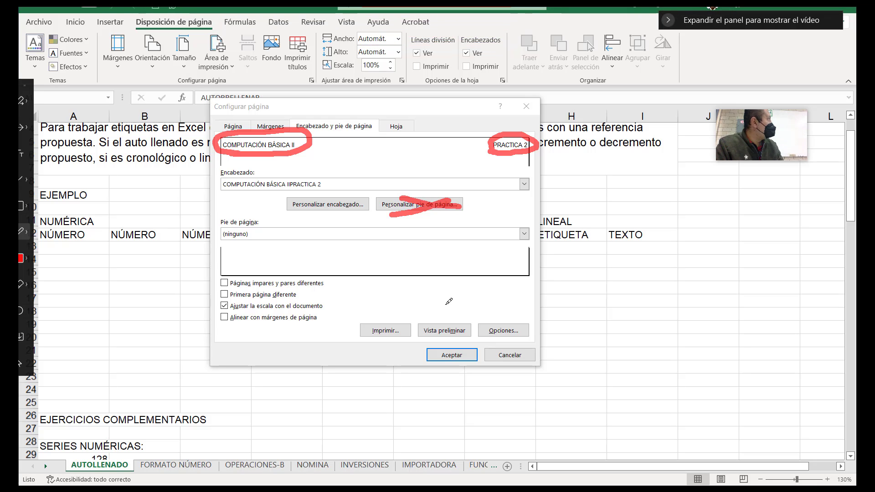
click(660, 18)
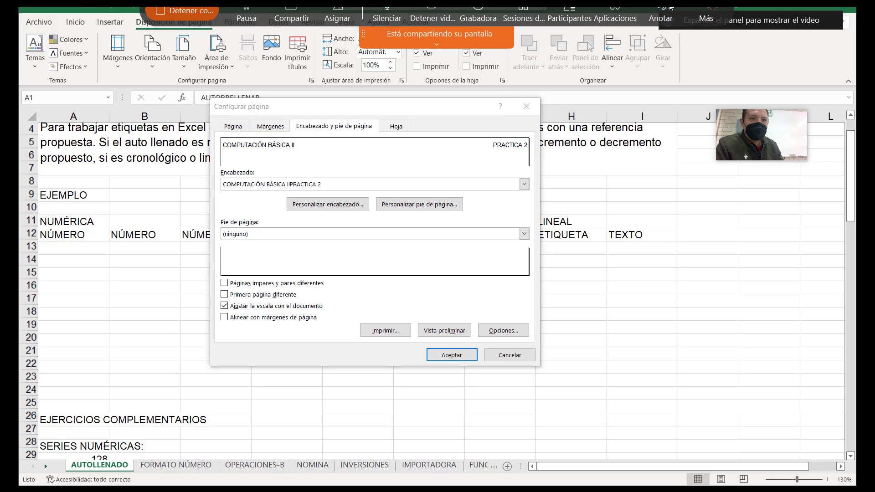
Start a custom footer and enter A PATERNO A MATERNO NOMBRE (S) in its central section
click(437, 204)
click(397, 289)
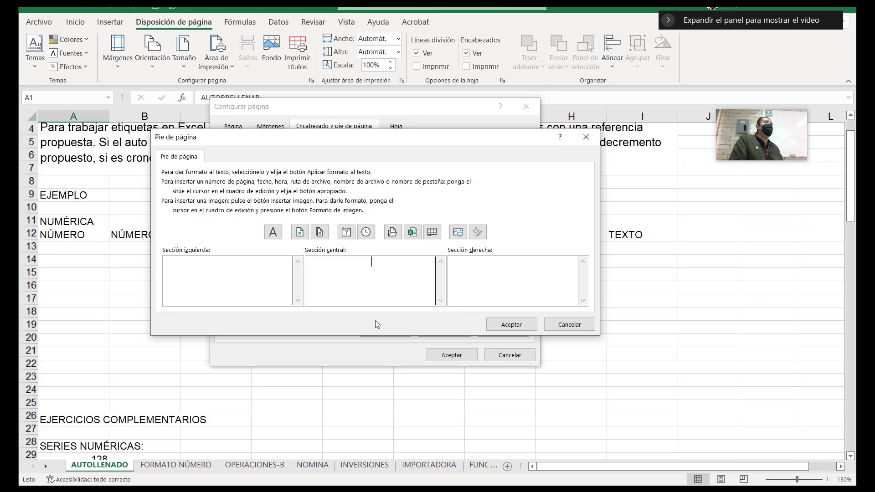
text(A)
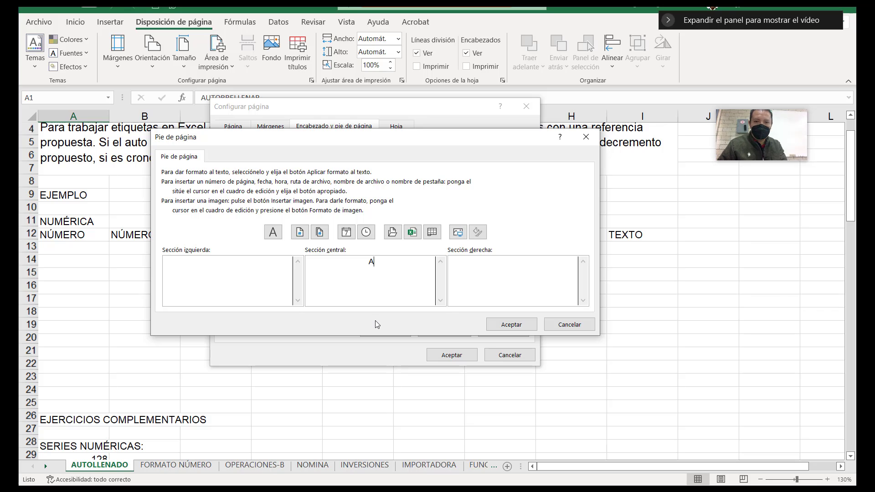
text( PATERNO )
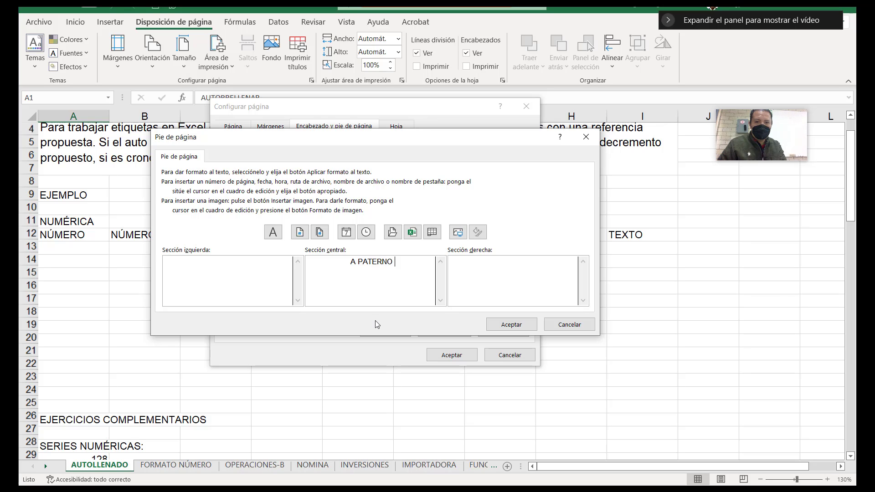
text(A MATERNO)
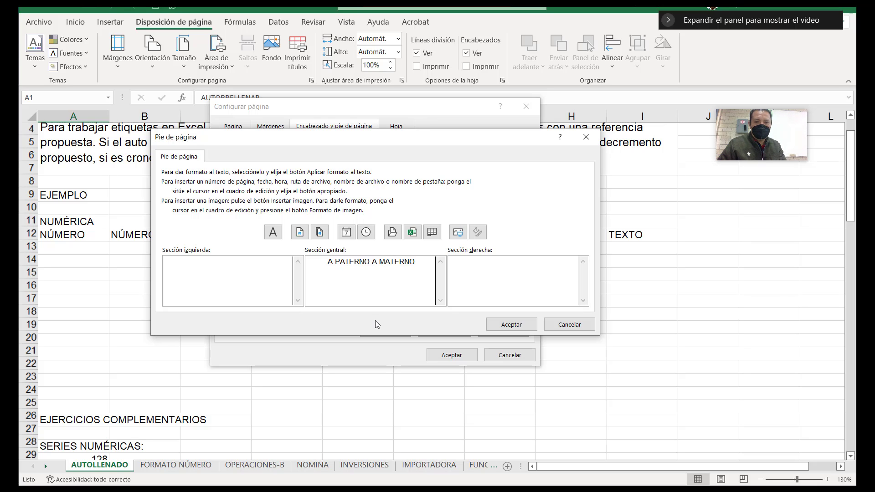
text( NOMBRE)
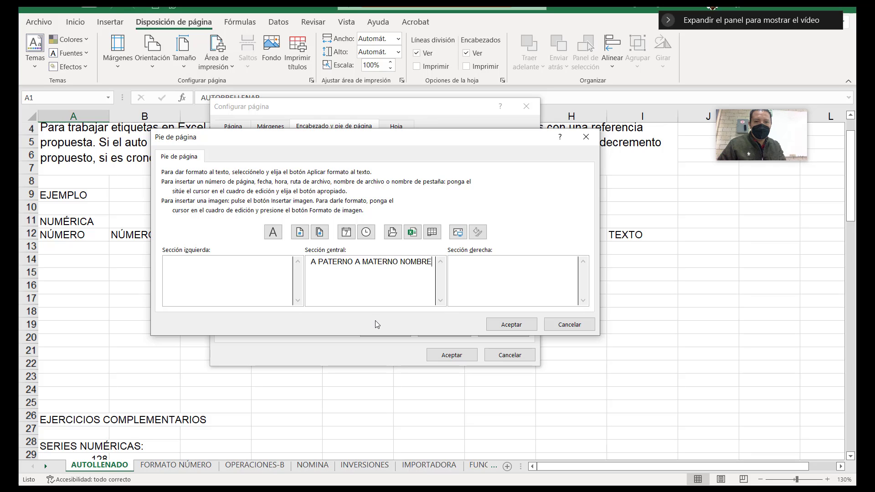
text( (S))
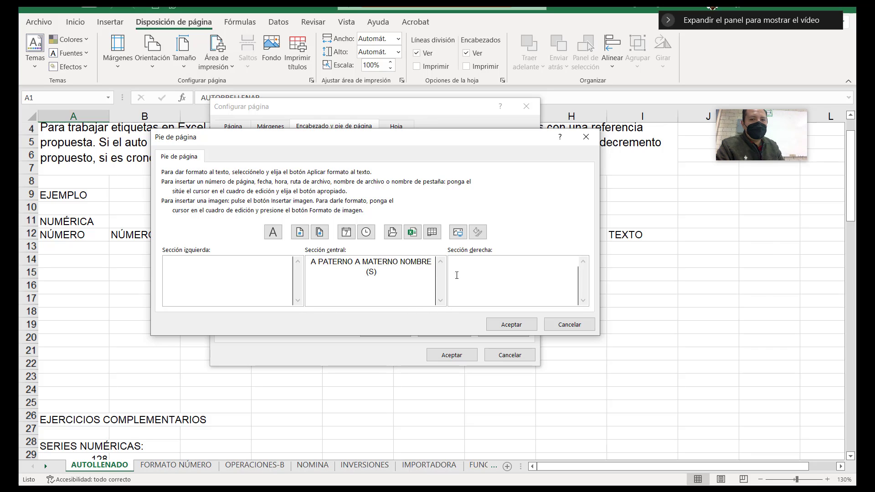
Try the page count and page number codes in the footer's right section and delete both
click(314, 236)
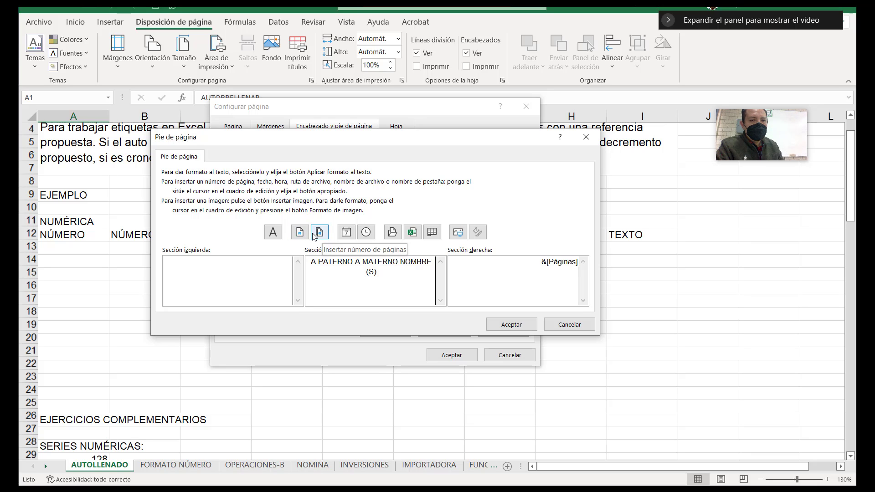
click(302, 235)
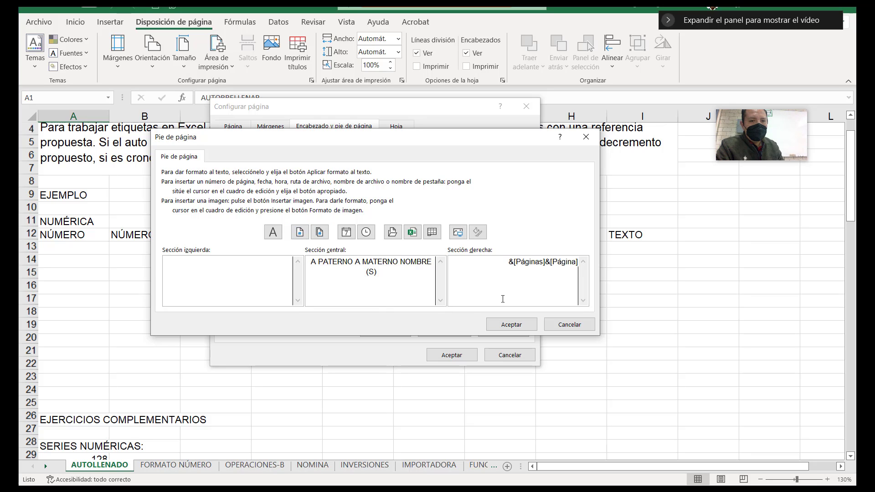
key(BackSpace)
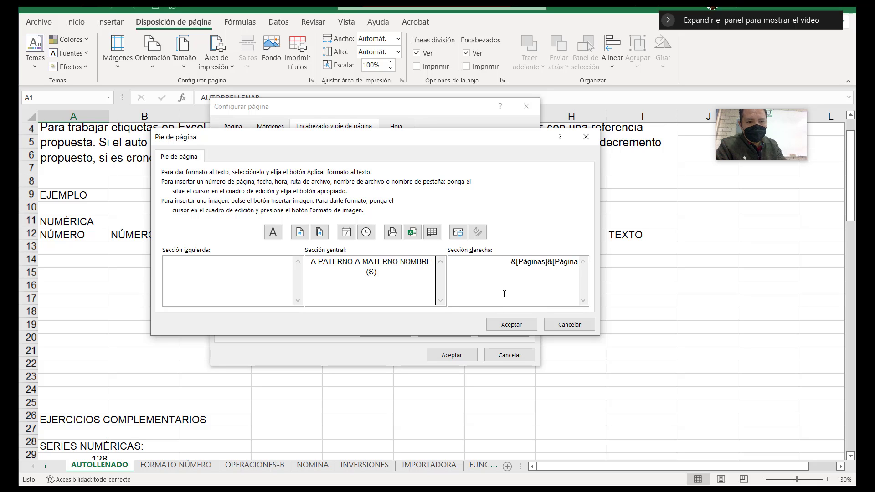
key(BackSpace)
key(BackSpace)
key(BackSpace)
key(BackSpace)
key(BackSpace)
key(BackSpace)
key(BackSpace)
key(BackSpace)
key(BackSpace)
key(BackSpace)
key(BackSpace)
key(BackSpace)
key(BackSpace)
key(BackSpace)
key(BackSpace)
key(BackSpace)
key(BackSpace)
key(BackSpace)
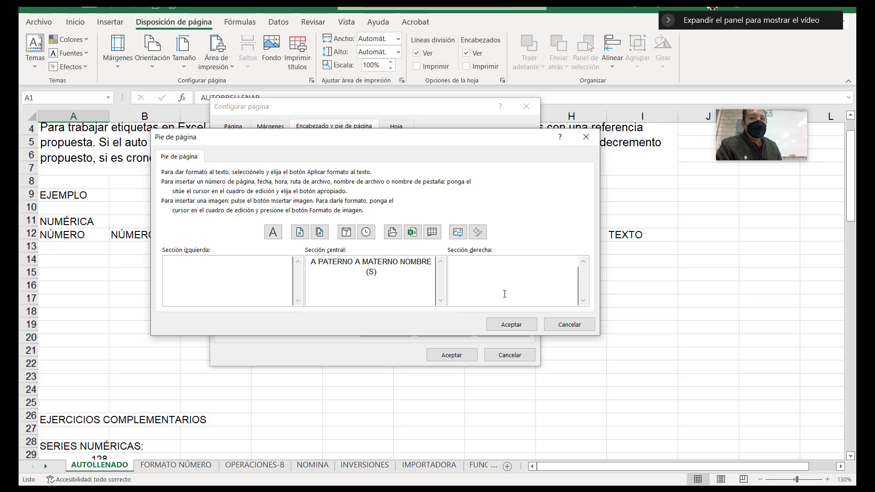
click(272, 234)
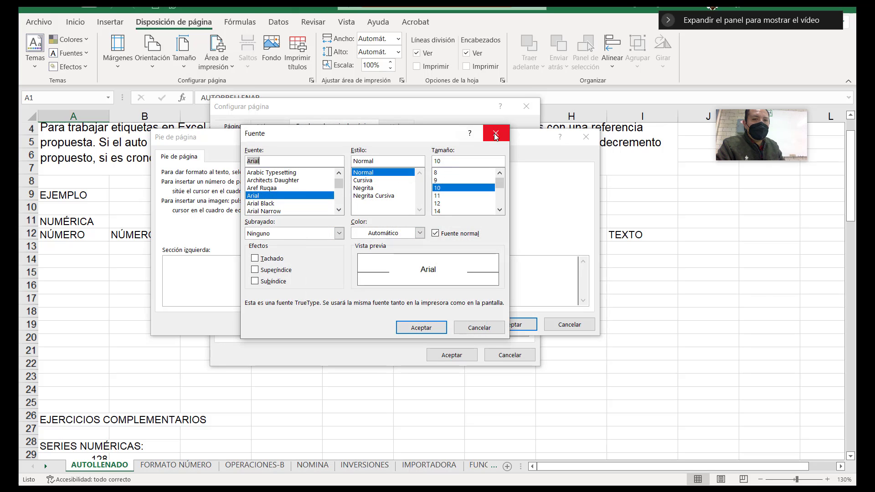
click(497, 133)
click(273, 232)
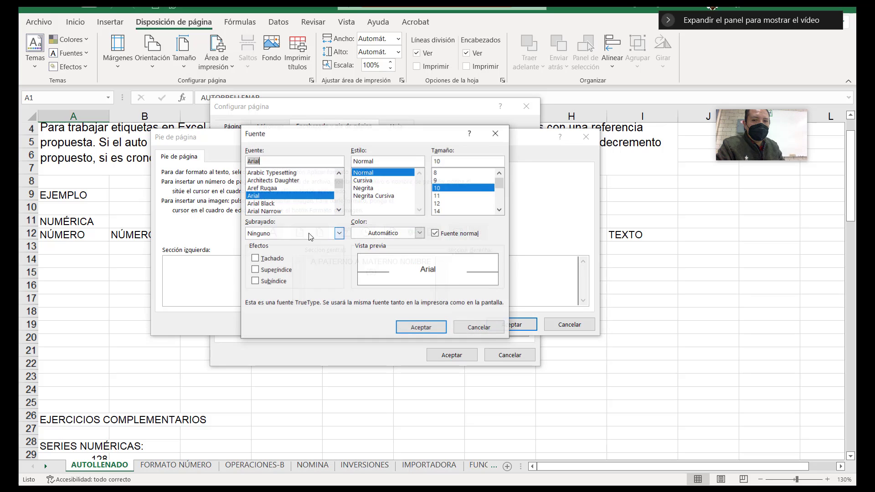
click(496, 133)
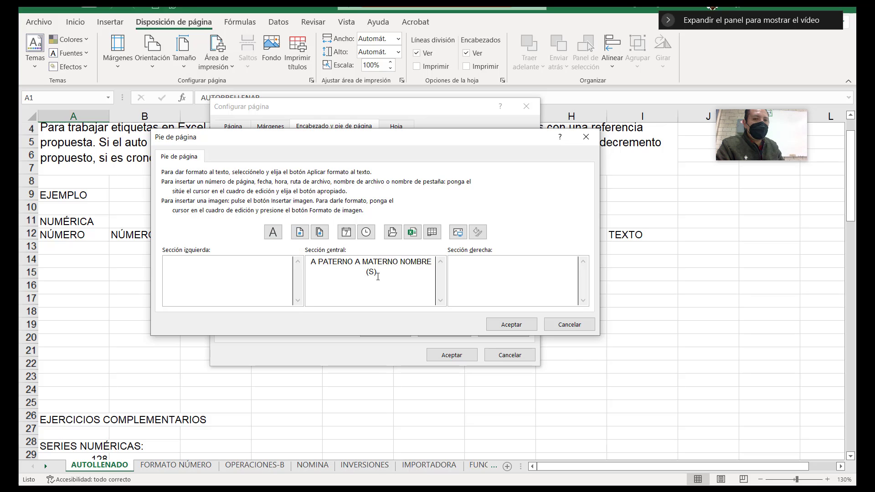
Change the font of the footer's central text A PATERNO A MATERNO NOMBRE (S) to BankGothic Md BT
drag(378, 276, 314, 261)
click(273, 232)
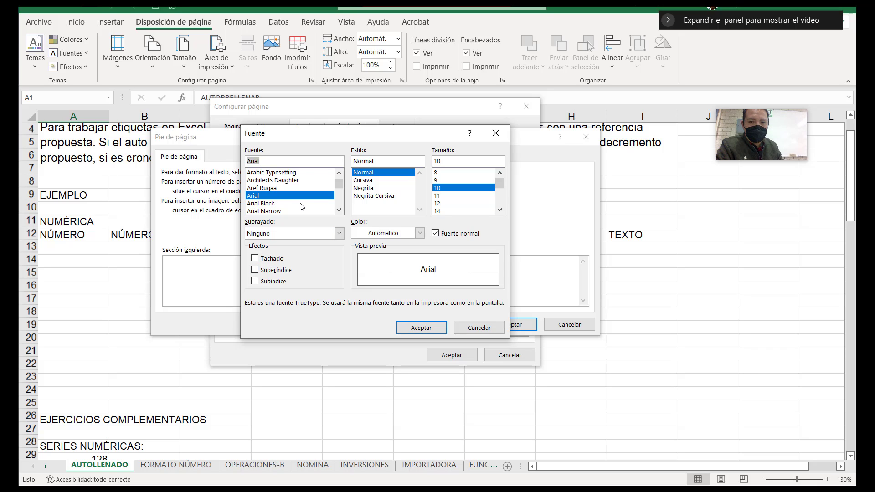
scroll(300, 207, down, 5)
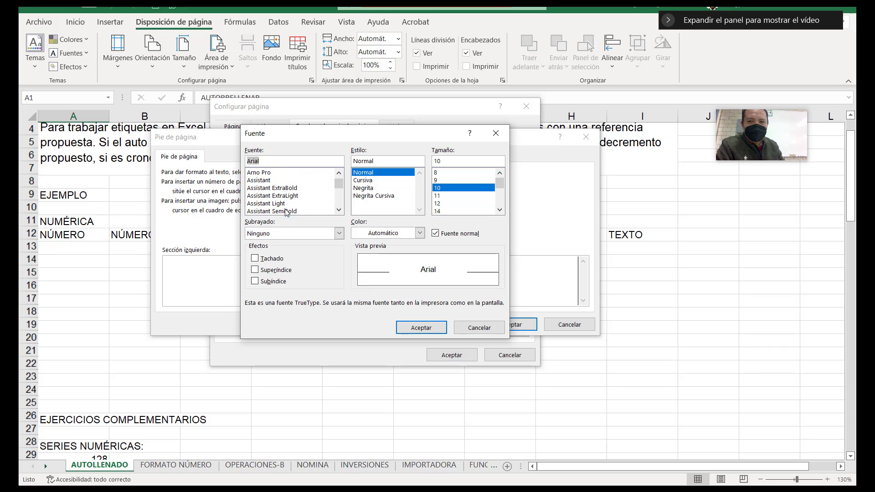
click(290, 204)
scroll(292, 201, down, 1)
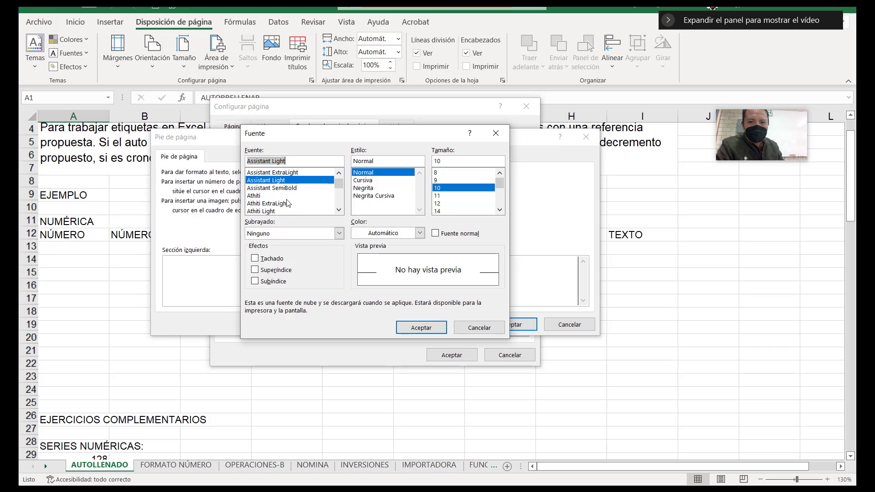
click(287, 204)
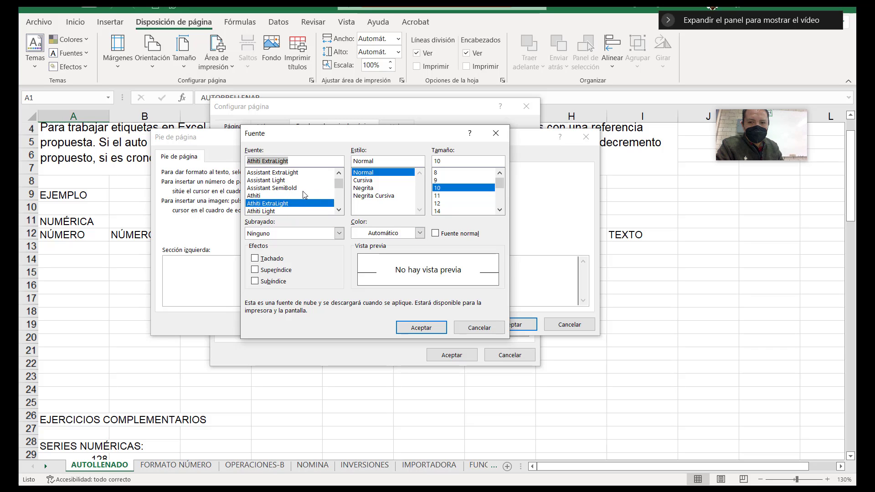
scroll(304, 201, down, 3)
scroll(274, 205, down, 4)
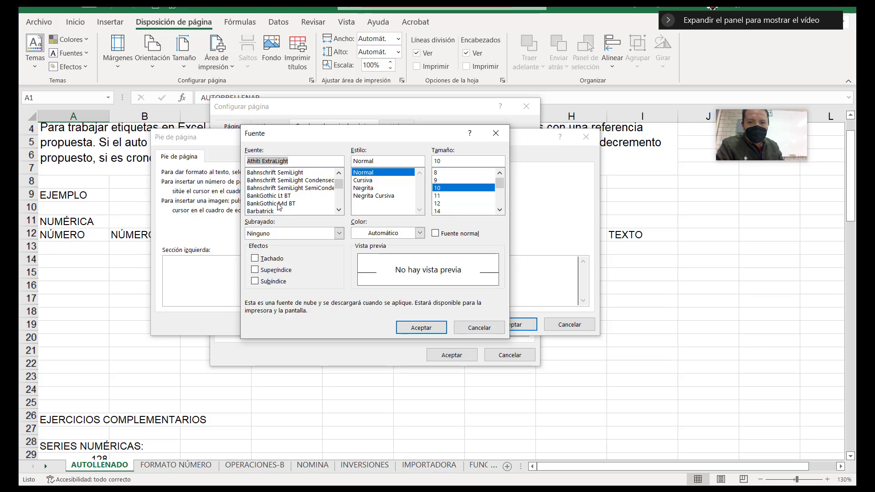
click(271, 203)
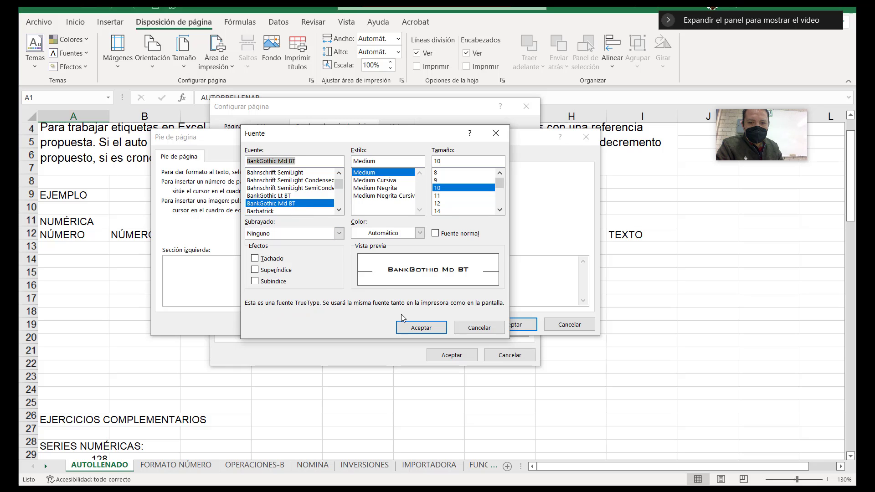
click(430, 329)
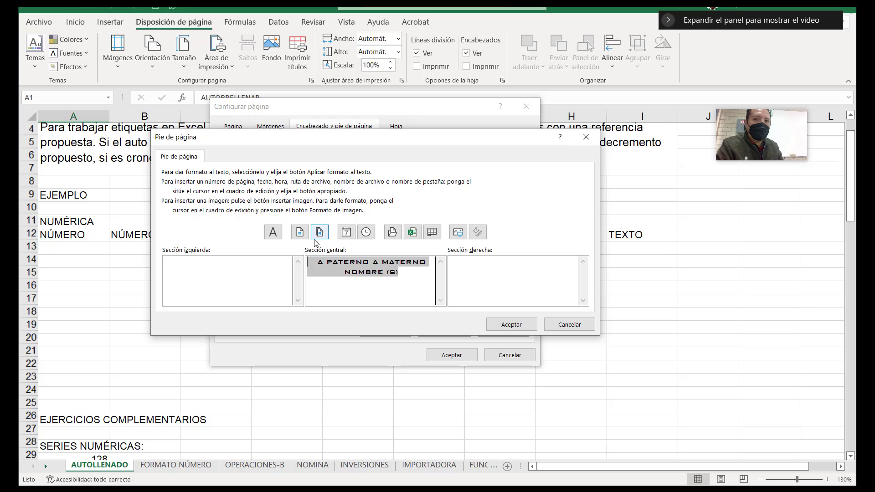
Set the central footer text's font style to Medium Negrita and size to 11, and open its font colour choices
click(279, 236)
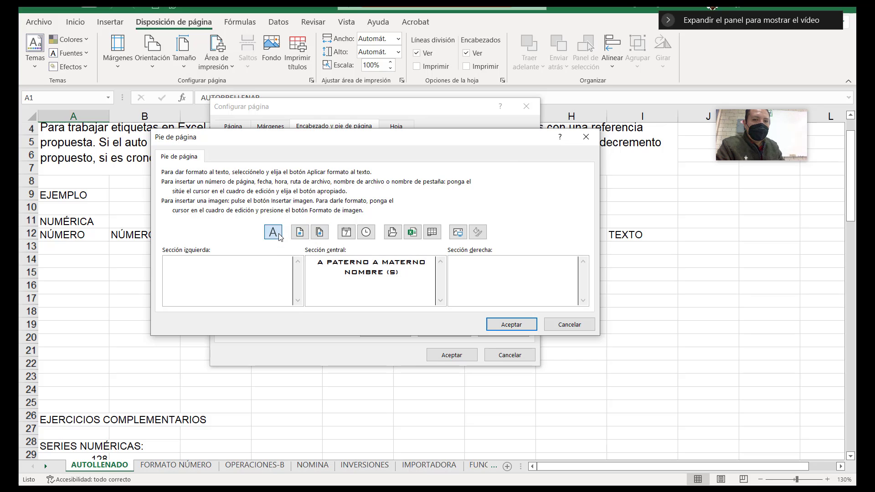
click(383, 189)
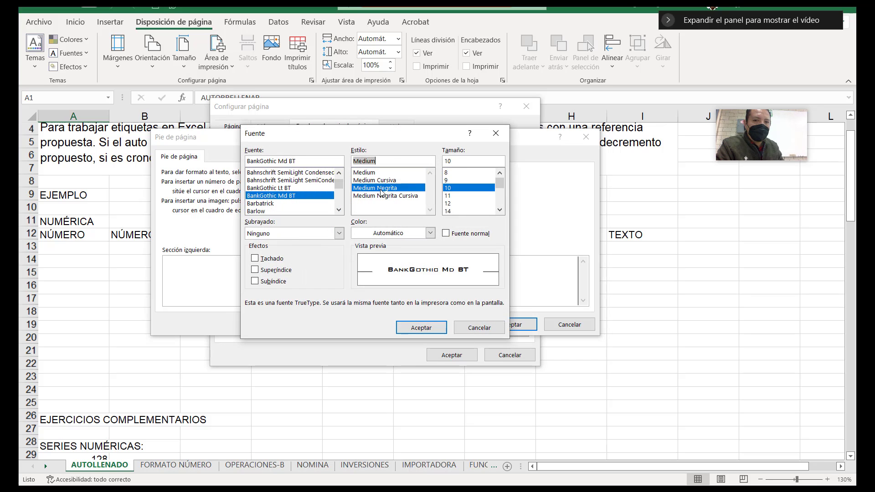
click(455, 196)
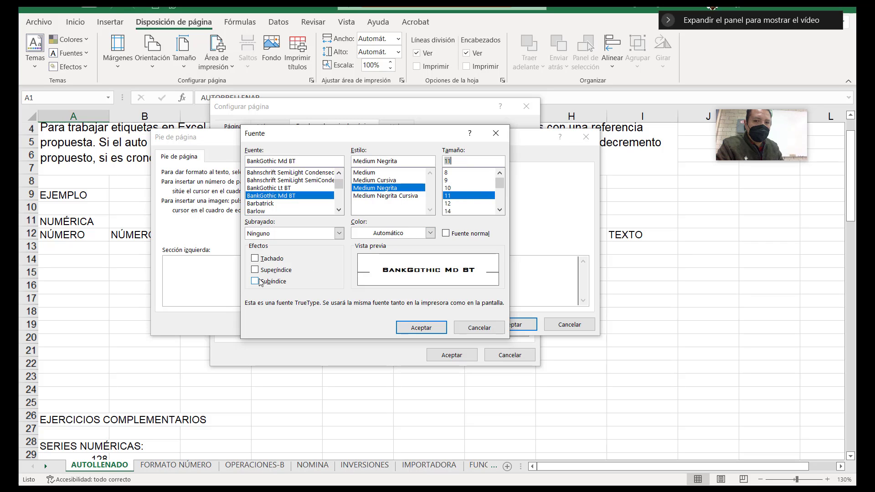
click(265, 260)
click(265, 259)
click(430, 233)
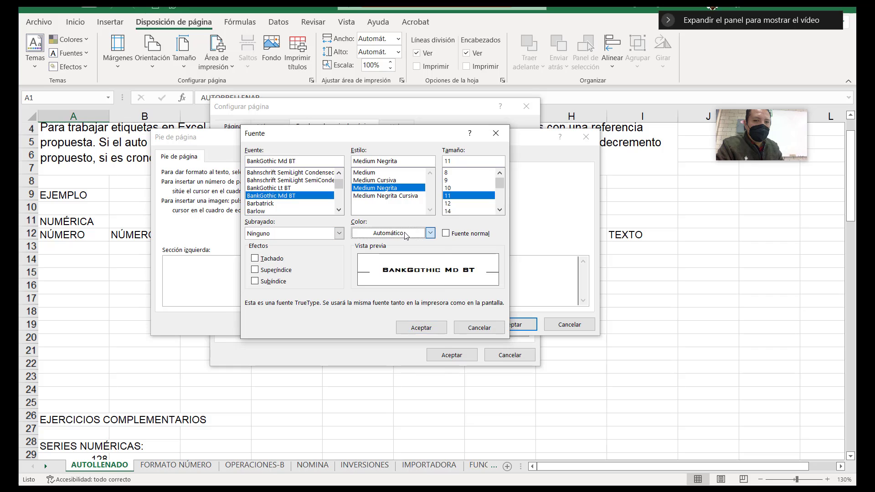
Set the colour of the central footer text A PATERNO A MATERNO NOMBRE (S) to red and go to the right section
click(365, 356)
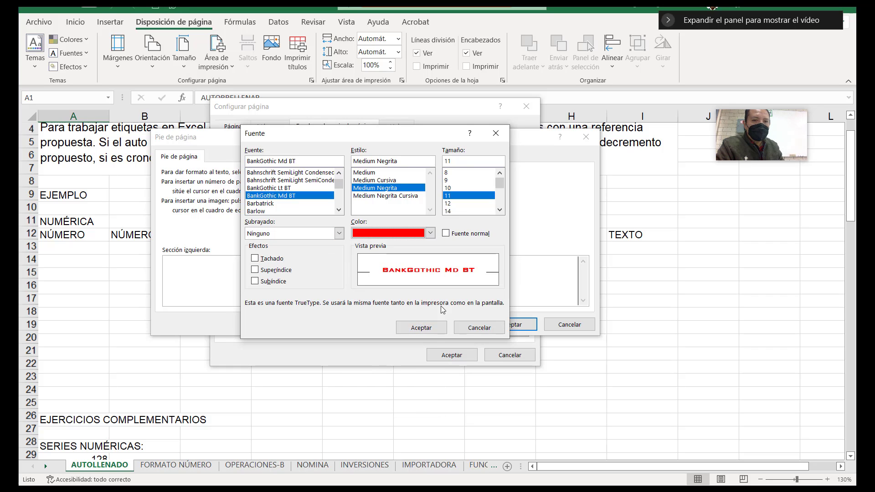
click(424, 328)
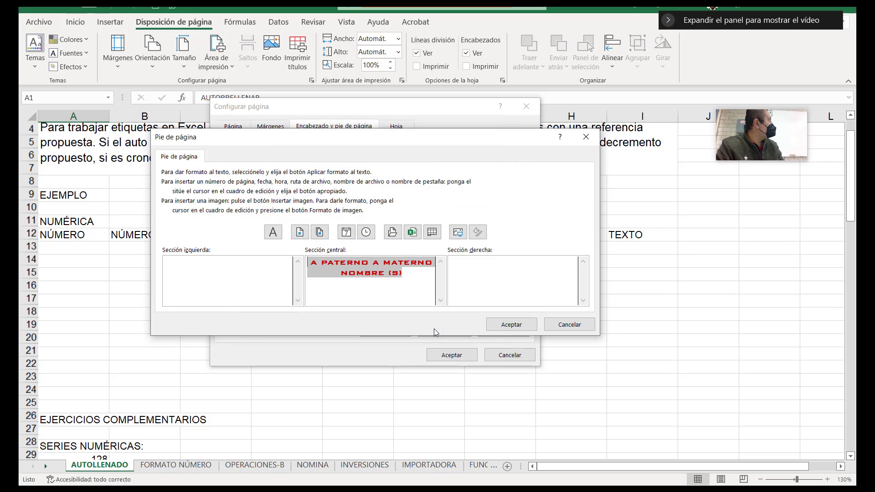
click(471, 287)
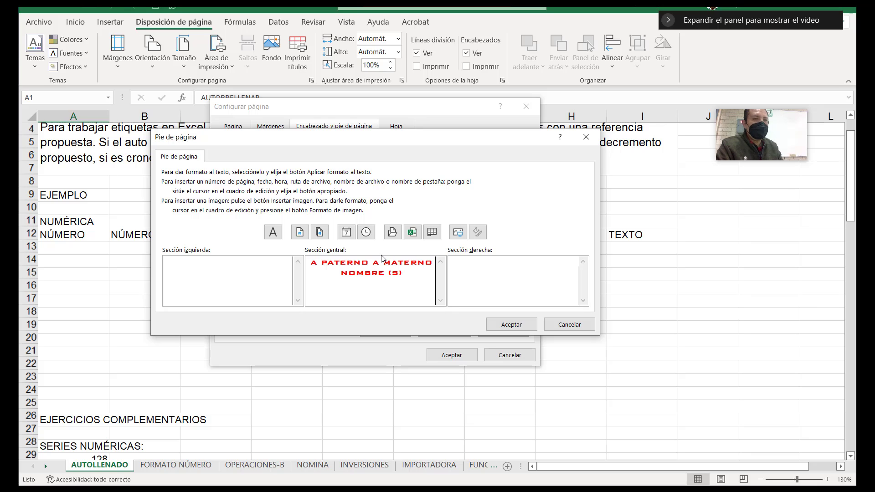
click(300, 233)
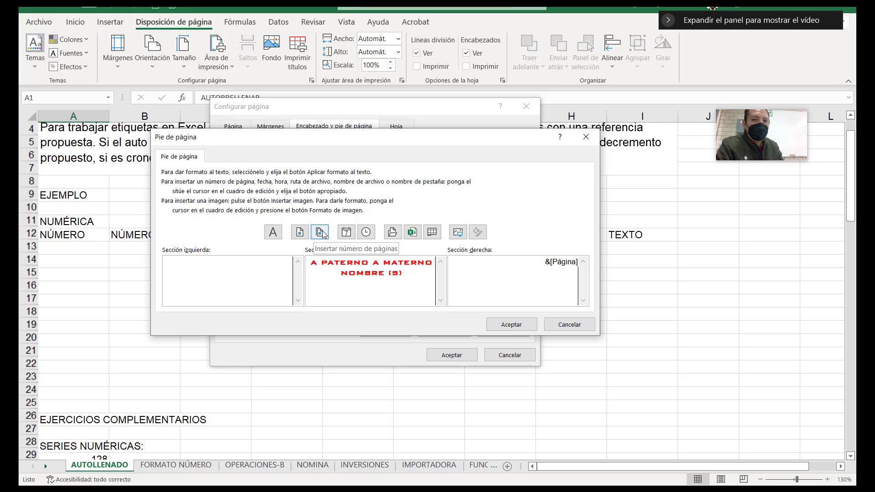
click(321, 233)
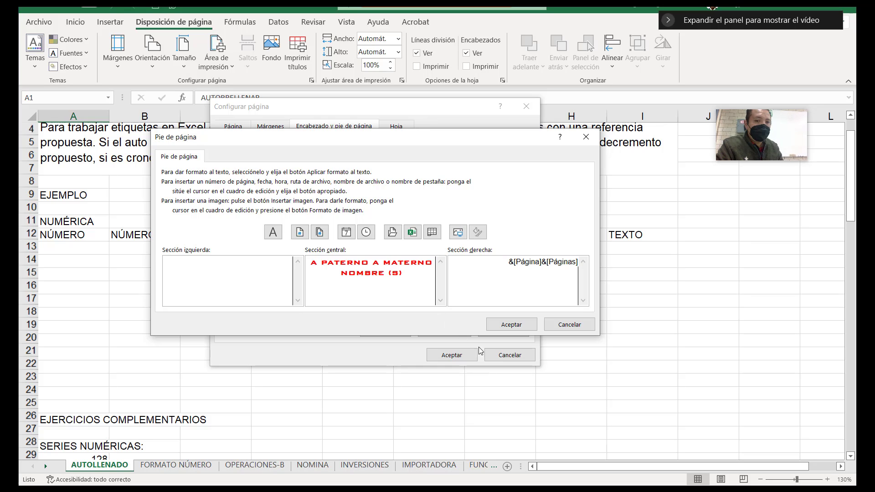
click(541, 263)
text(SD)
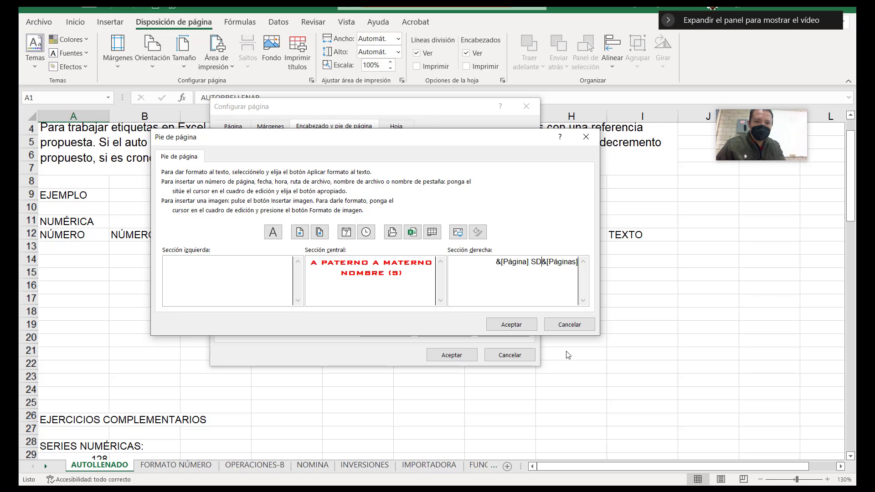
key(BackSpace)
key(BackSpace)
text(DE)
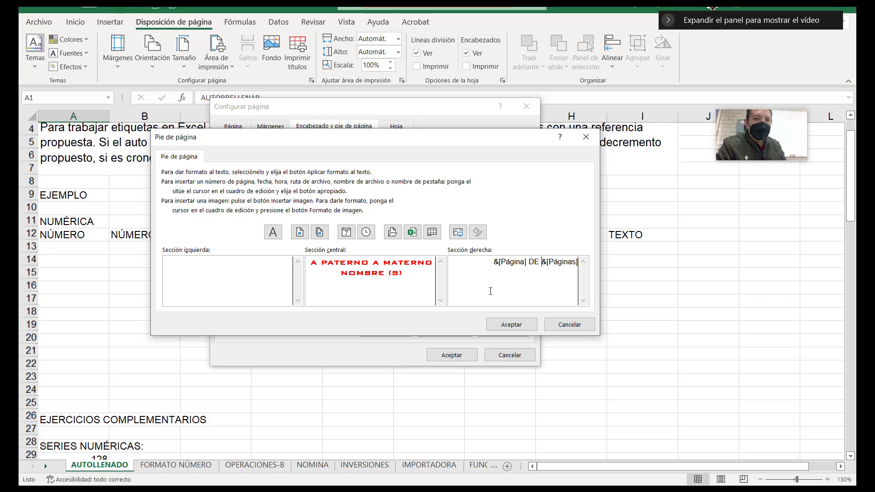
drag(492, 265, 527, 262)
drag(450, 263, 585, 291)
key(Delete)
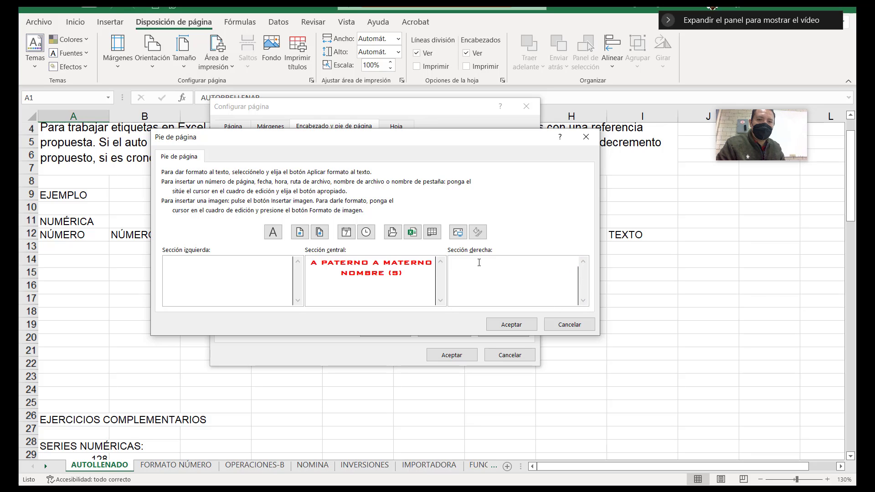
Fill the footer's right section with the page number, the word DE and the total number of pages
click(299, 232)
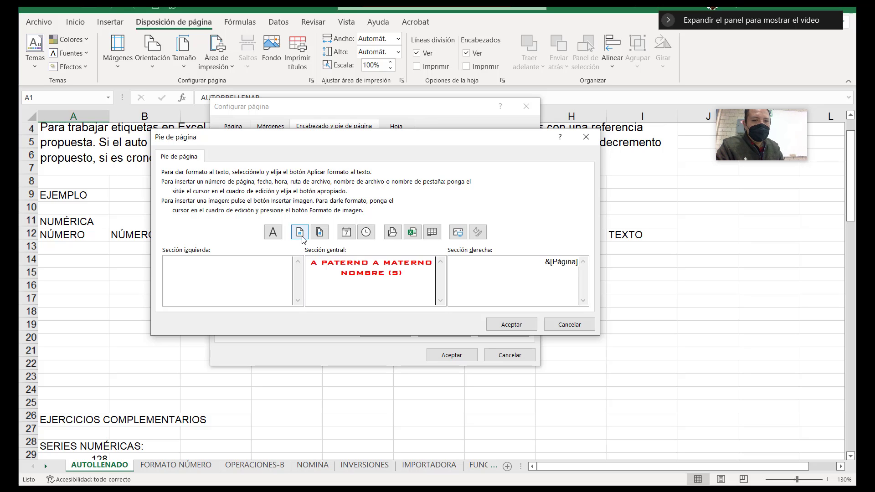
text(DE)
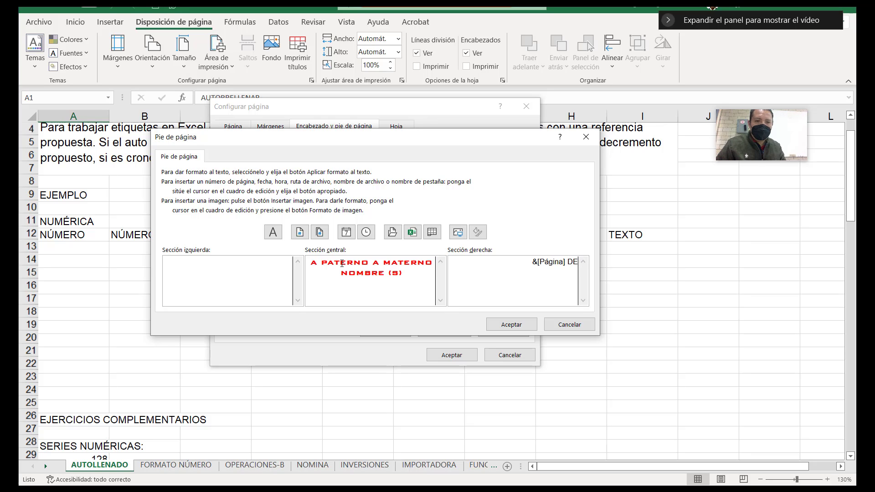
click(319, 233)
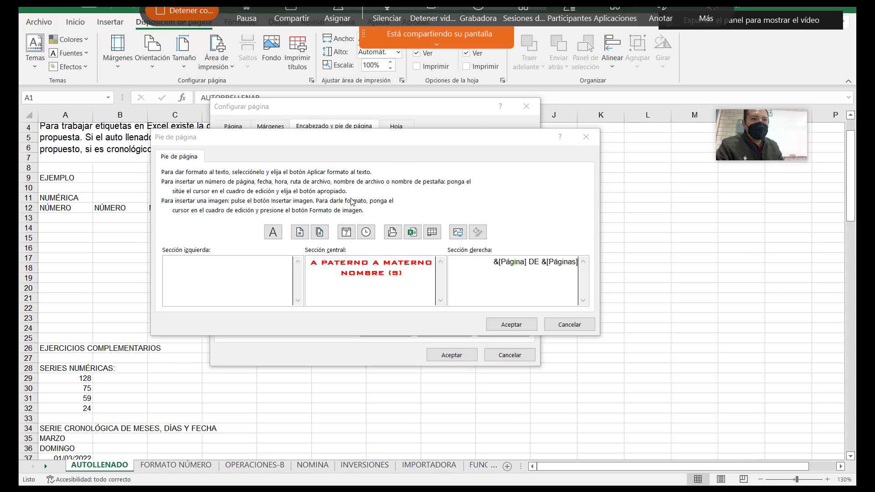
Annotate the shared screen in red, numbering the page-number and page-count commands 1 and 2 and underlining DE in the footer
drag(296, 250, 300, 228)
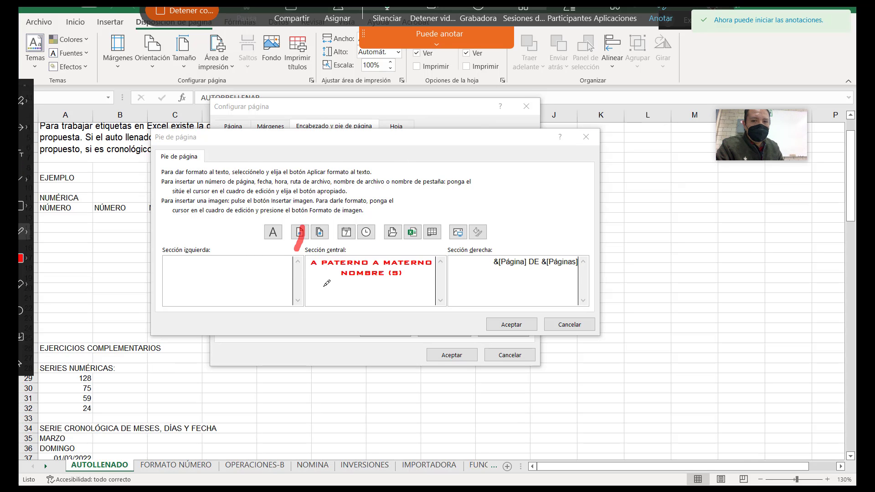
drag(525, 269, 542, 268)
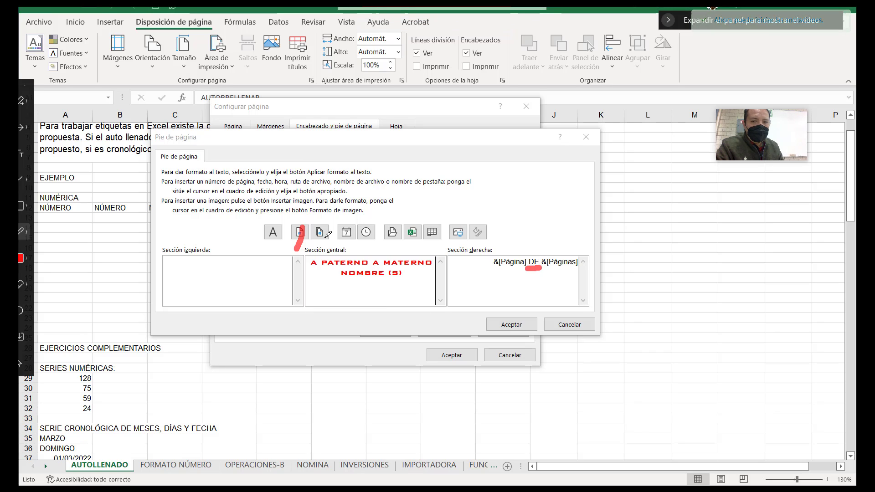
mouse_move(317, 227)
mouse_down()
mouse_move(324, 233)
mouse_move(318, 248)
mouse_move(339, 238)
mouse_up()
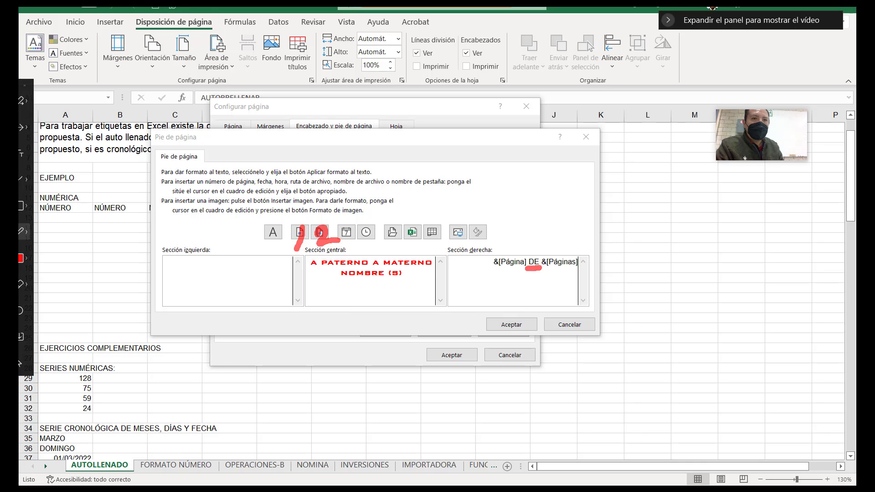
Apply the custom footer, check the sheet in the print preview and return to the worksheet
click(515, 327)
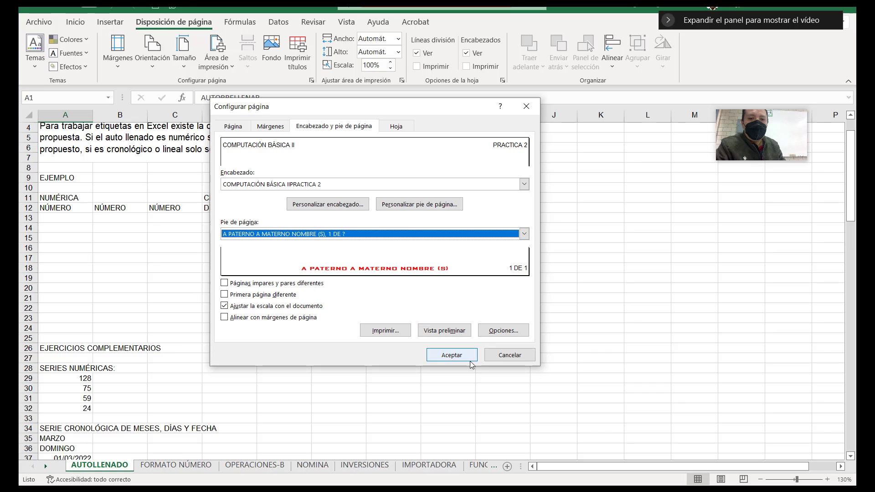
click(445, 332)
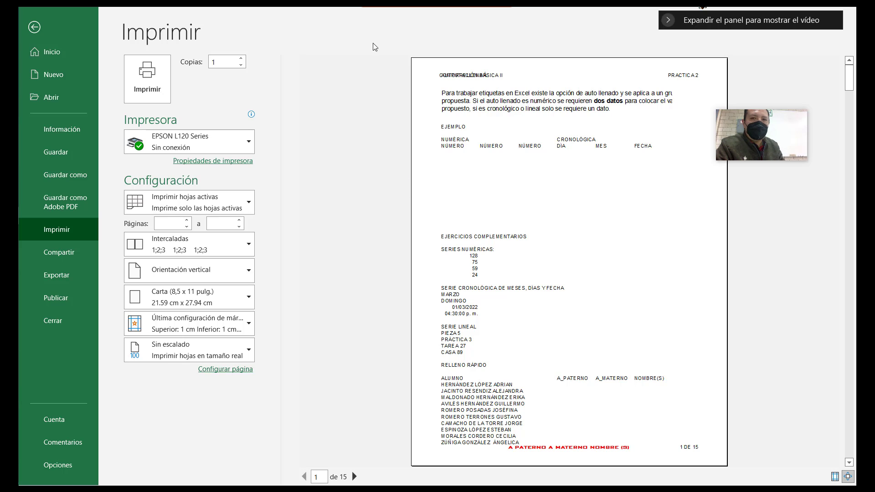
click(34, 28)
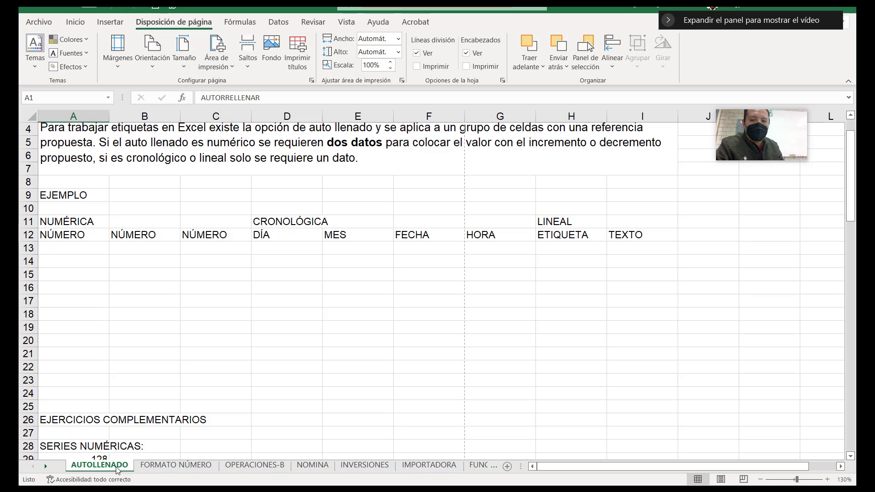
Show the AUTOLLENADO sheet in page break preview and examine how its pages are divided, down to 25% zoom
click(747, 482)
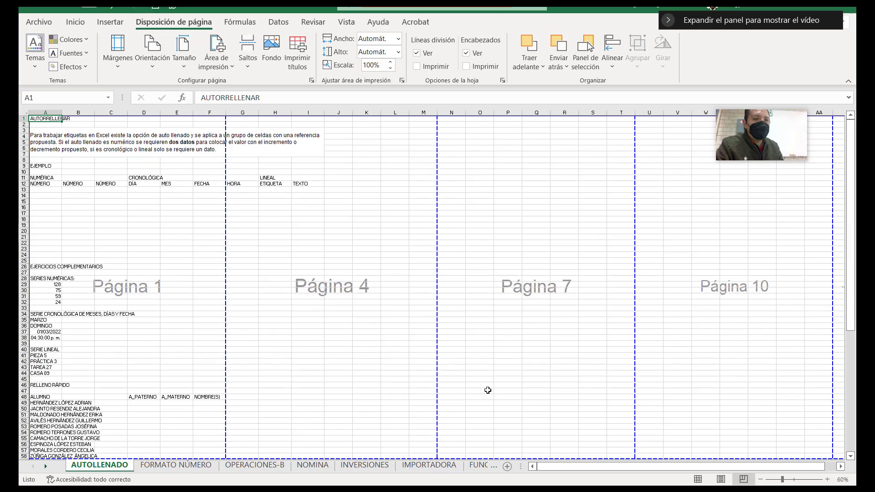
scroll(487, 391, down, 15)
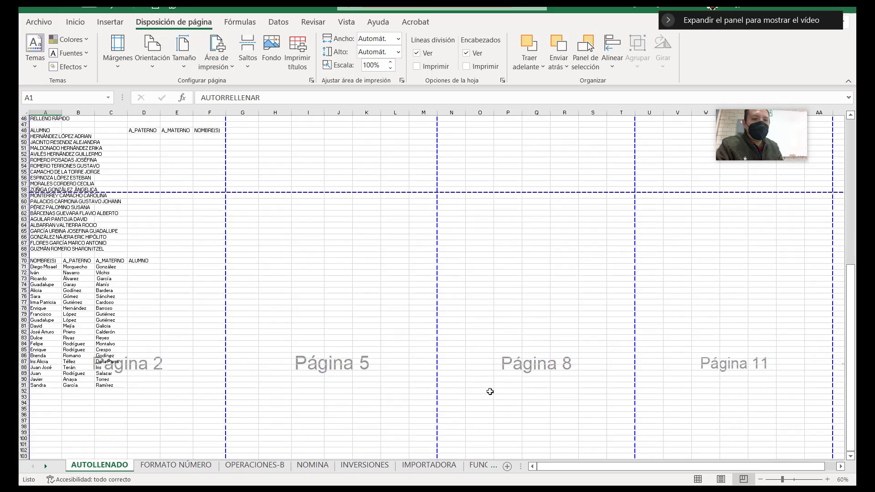
scroll(490, 391, up, 15)
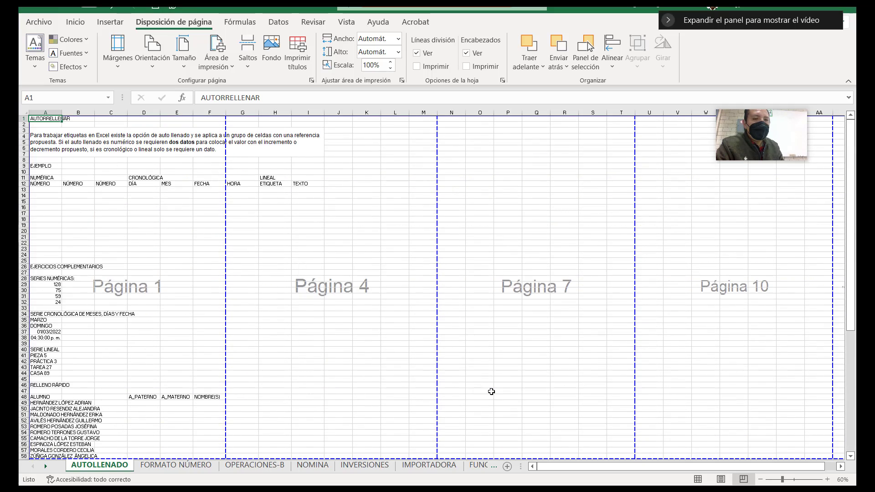
scroll(492, 391, down, 20)
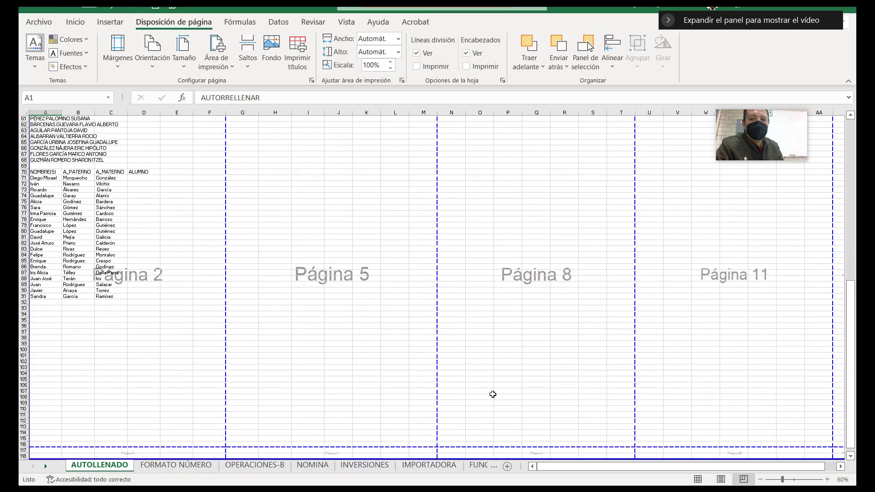
scroll(493, 394, down, 3)
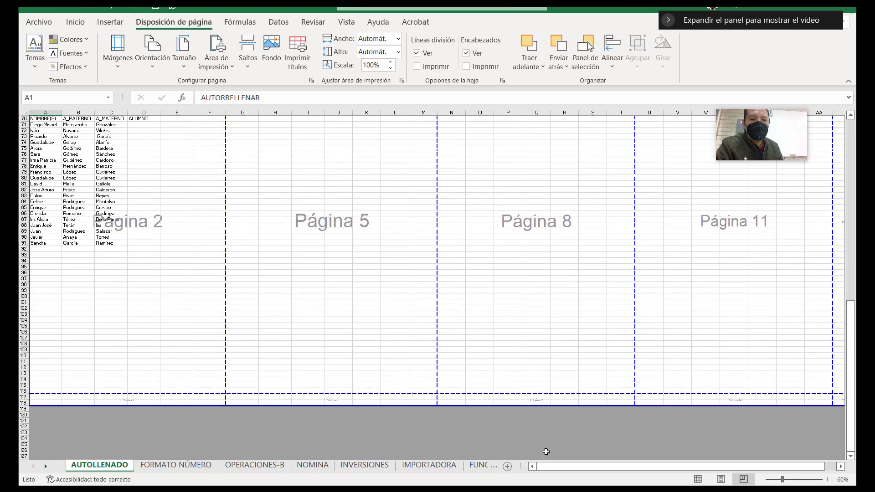
scroll(286, 361, down, 4)
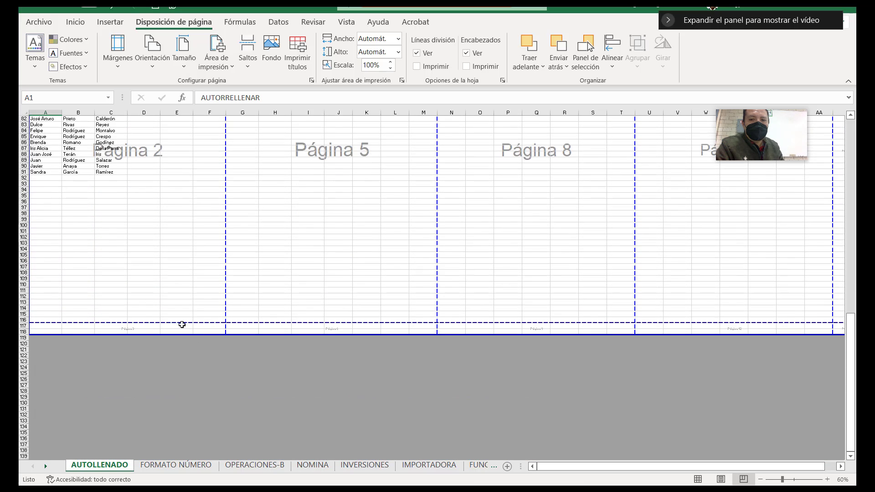
scroll(264, 306, up, 17)
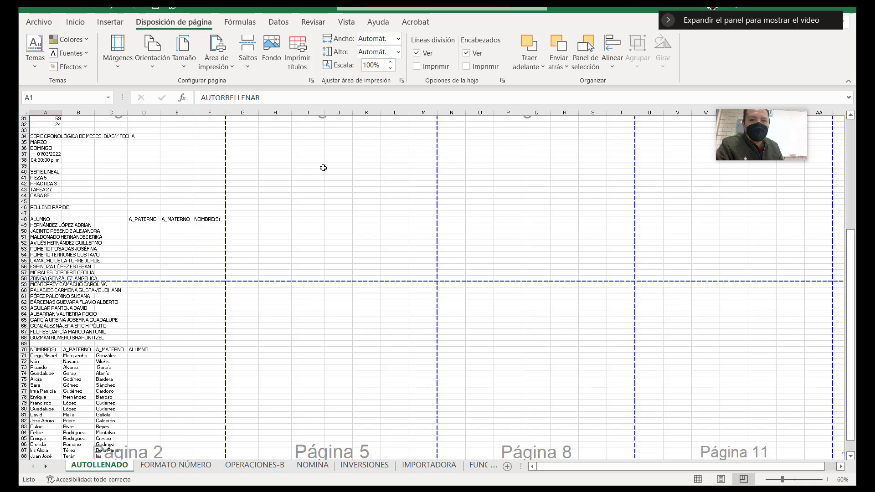
scroll(372, 391, down, 4)
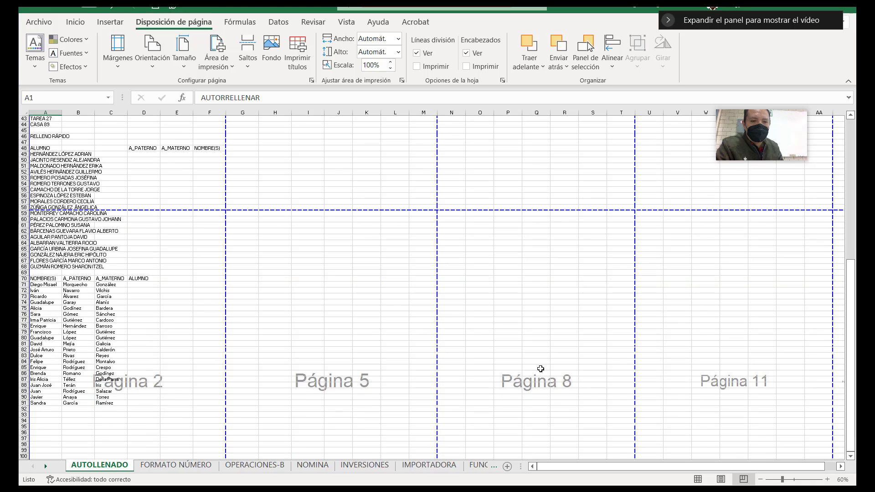
scroll(712, 431, down, 1)
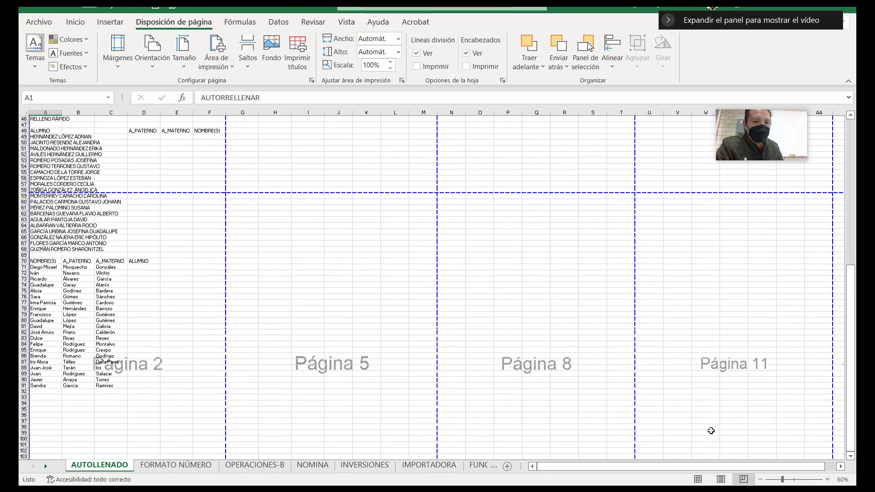
scroll(711, 431, down, 10)
scroll(740, 397, up, 18)
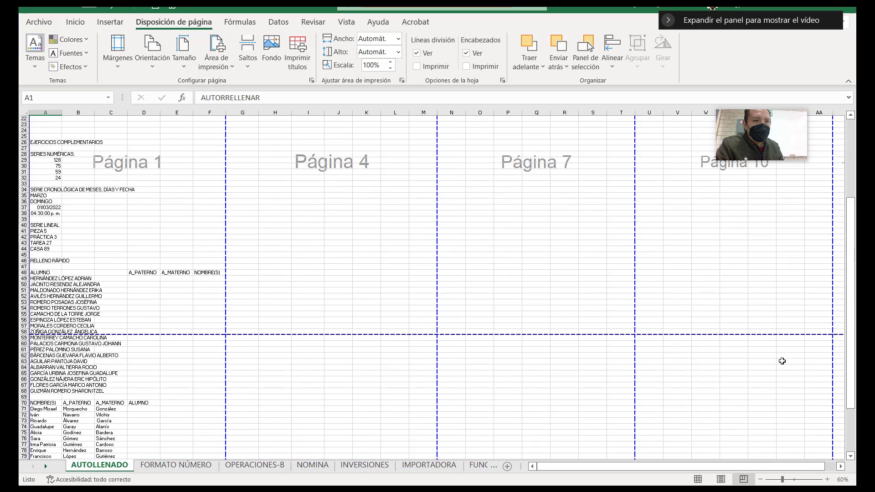
scroll(843, 385, down, 9)
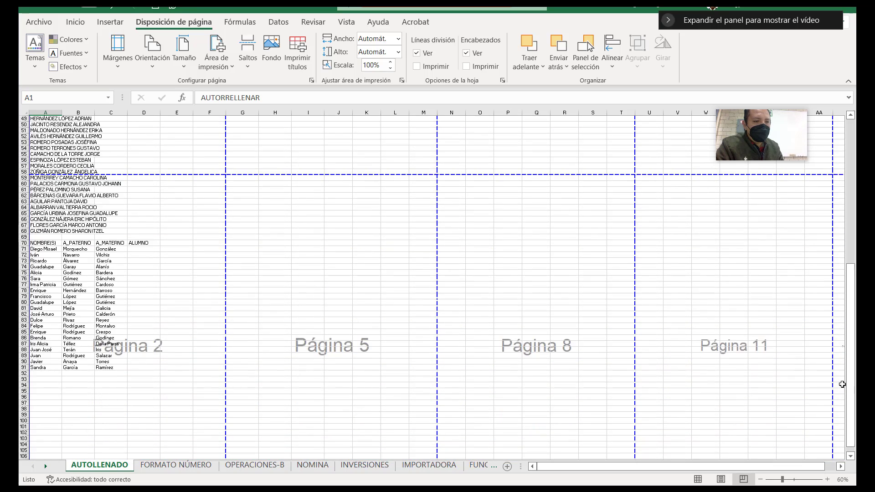
scroll(843, 384, down, 6)
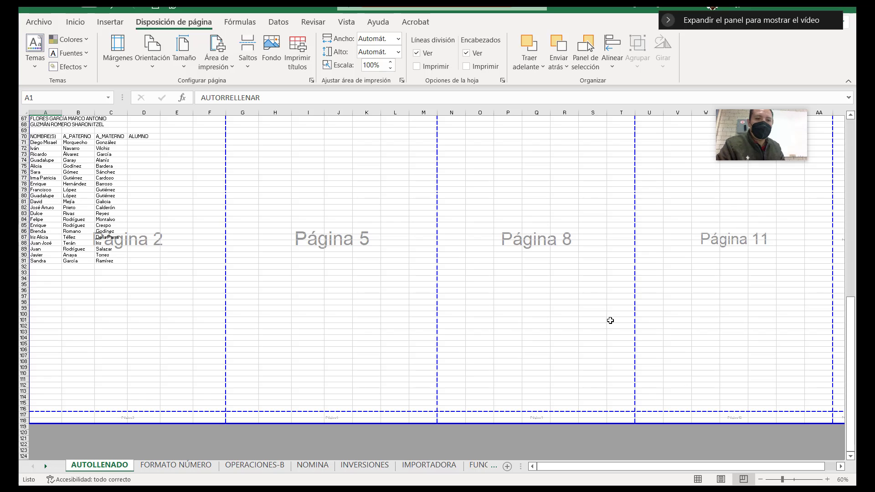
scroll(625, 320, down, 3)
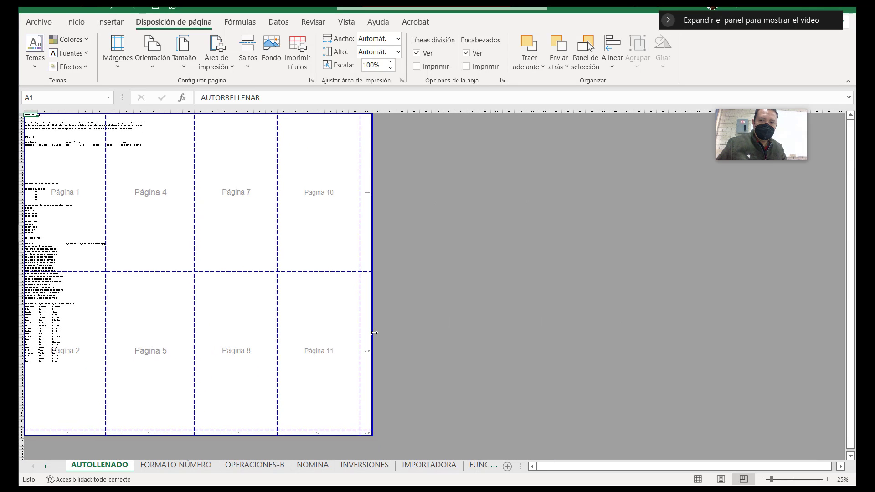
scroll(374, 333, down, 1)
scroll(294, 264, up, 1)
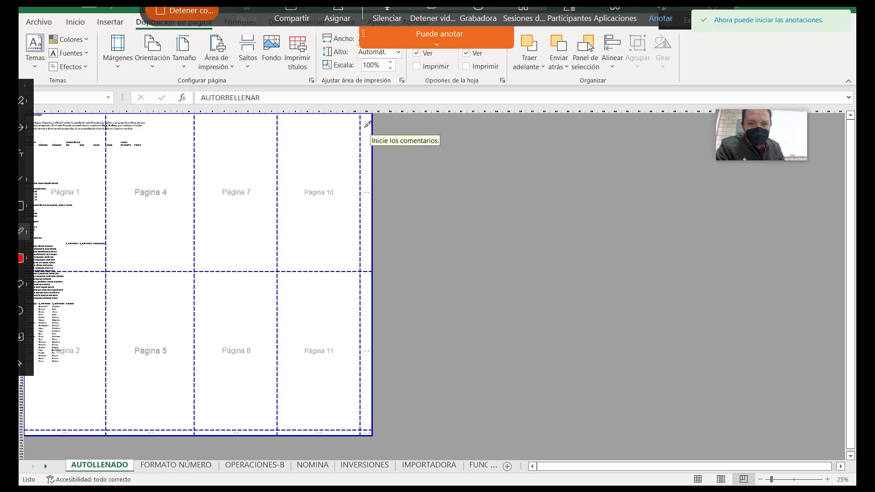
Annotate the page break preview in red, tracing the print area's right and bottom edges and marking the four vertical page breaks
mouse_move(367, 118)
mouse_down()
mouse_move(375, 171)
mouse_move(368, 247)
mouse_up()
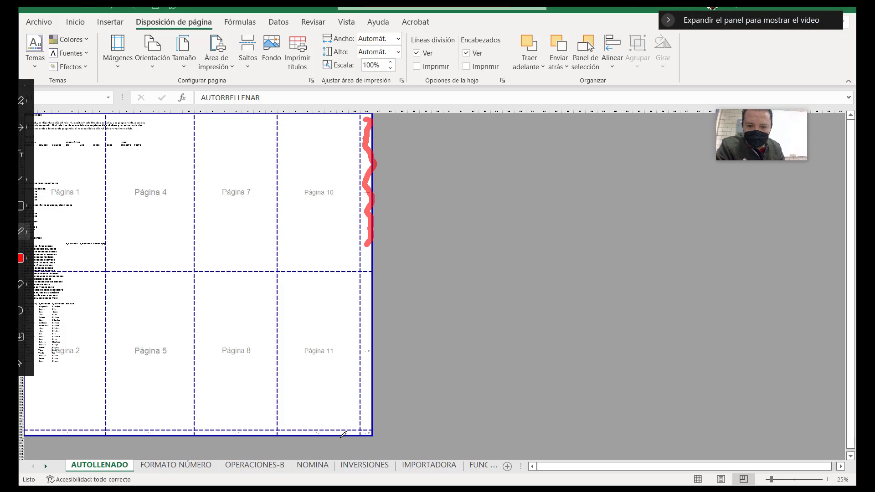
drag(369, 432, 26, 436)
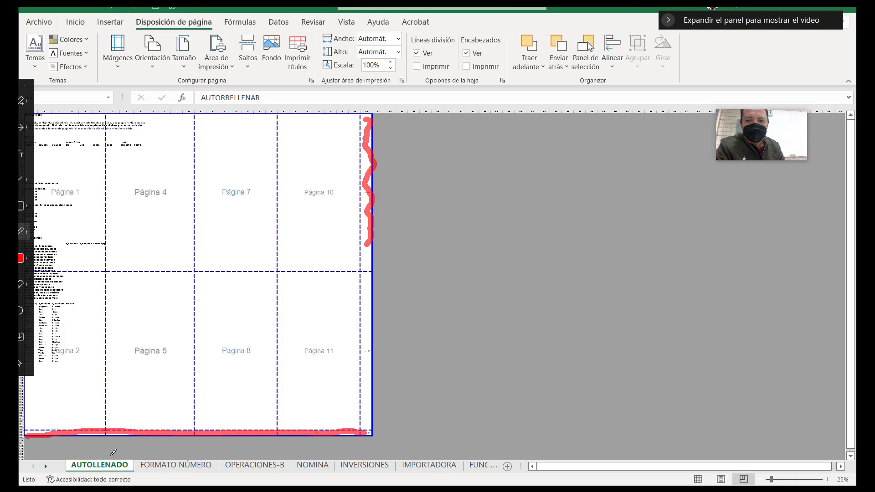
drag(100, 390, 111, 448)
drag(194, 382, 198, 463)
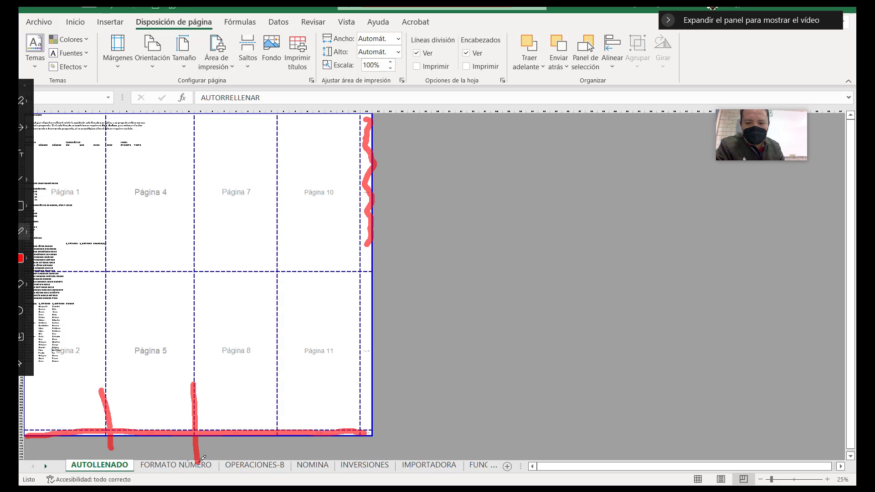
drag(276, 396, 289, 464)
mouse_move(357, 410)
mouse_down()
mouse_move(364, 455)
mouse_move(369, 434)
mouse_move(405, 424)
mouse_up()
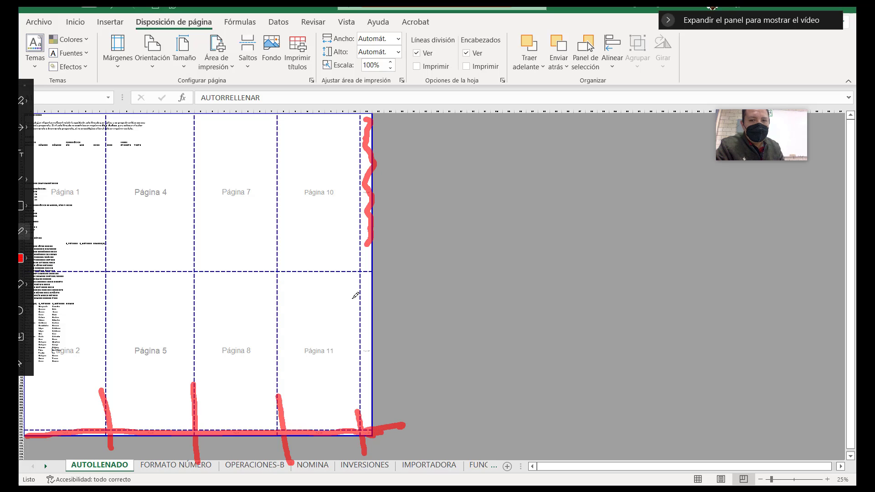
Annotate in red the horizontal page break at the print area's right edge and the page break preview command, and end the annotation
drag(360, 269, 454, 266)
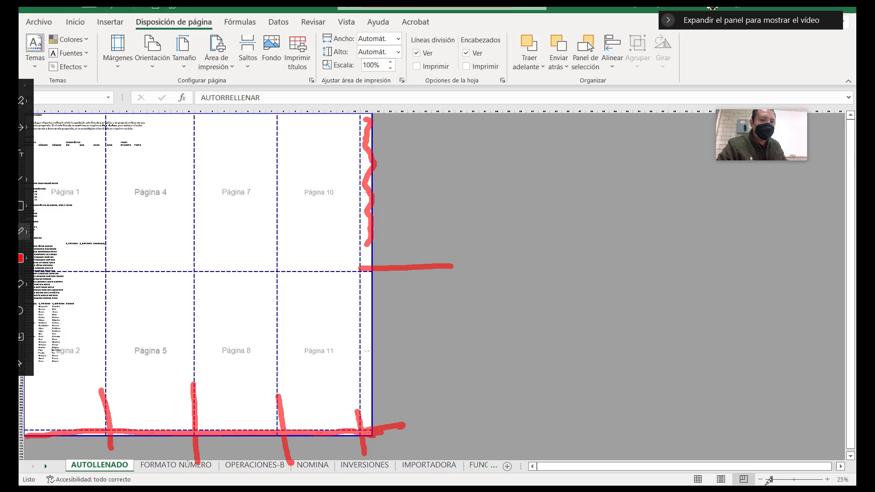
mouse_move(740, 453)
mouse_down()
mouse_move(743, 476)
mouse_move(760, 453)
mouse_up()
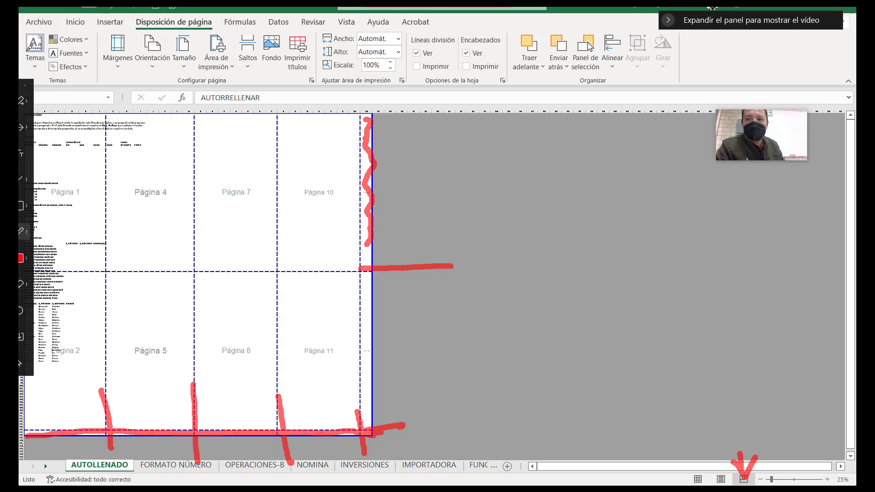
click(25, 86)
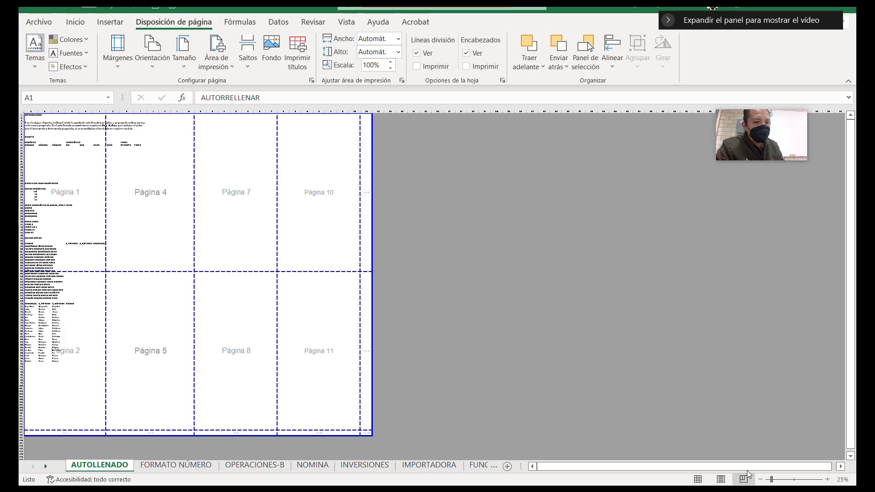
Switch the sheet to normal view and back to page break preview to compare how the page breaks are shown
click(706, 481)
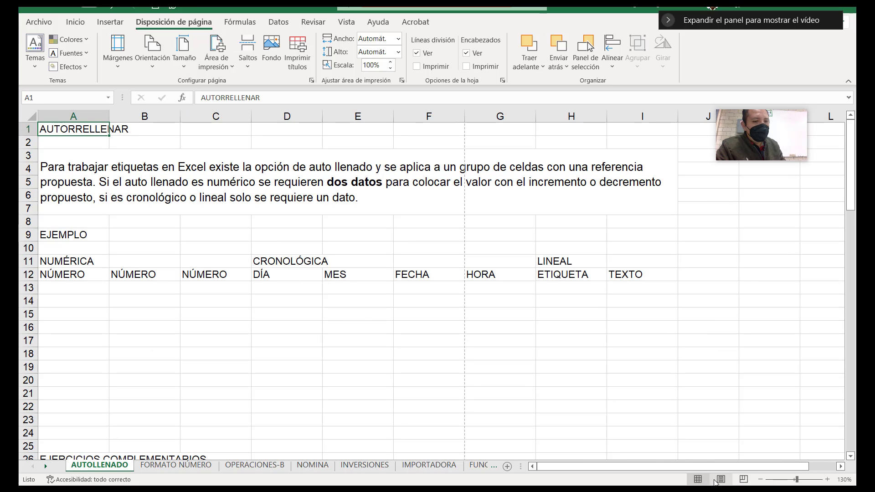
click(744, 481)
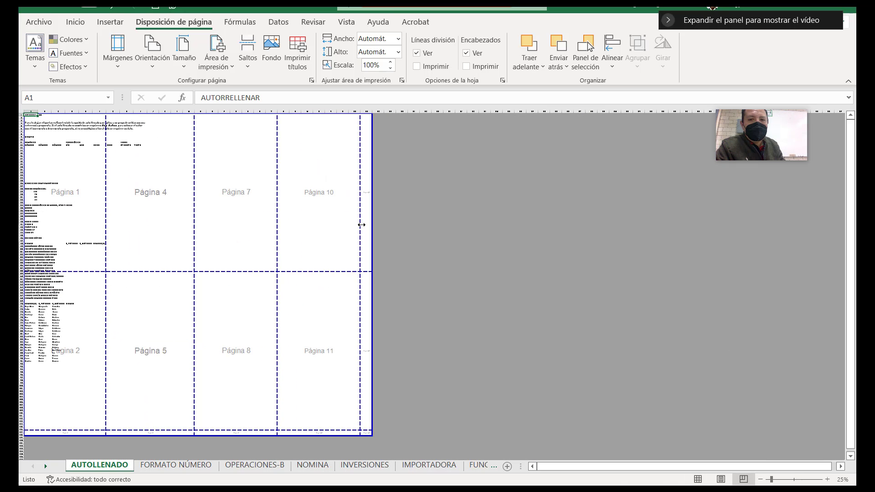
mouse_move(370, 205)
mouse_down()
mouse_move(111, 207)
mouse_move(267, 214)
mouse_move(370, 207)
mouse_up()
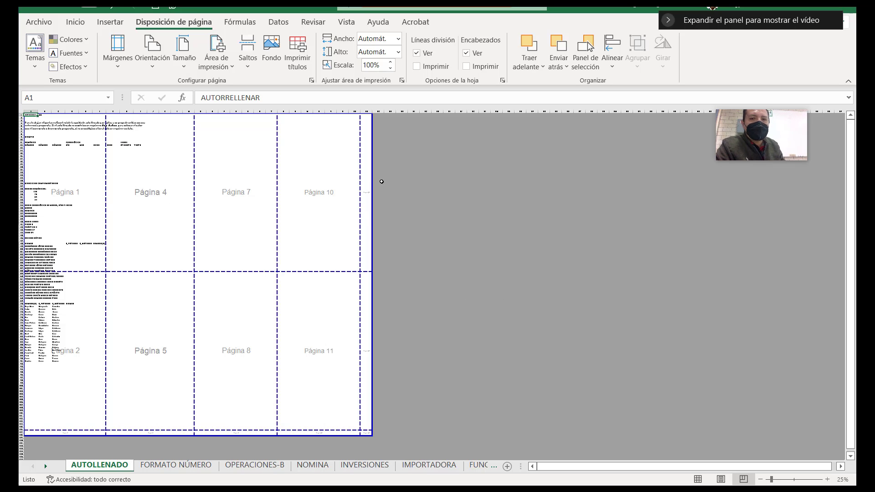
Fix the first vertical page break after column F, shrink the print area's right edge to it, and undo the shrinking
drag(178, 192, 106, 192)
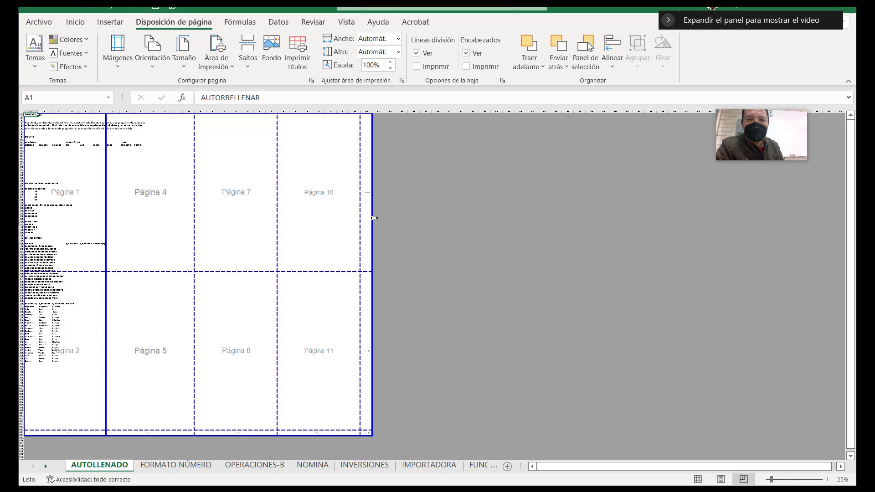
drag(374, 218, 105, 213)
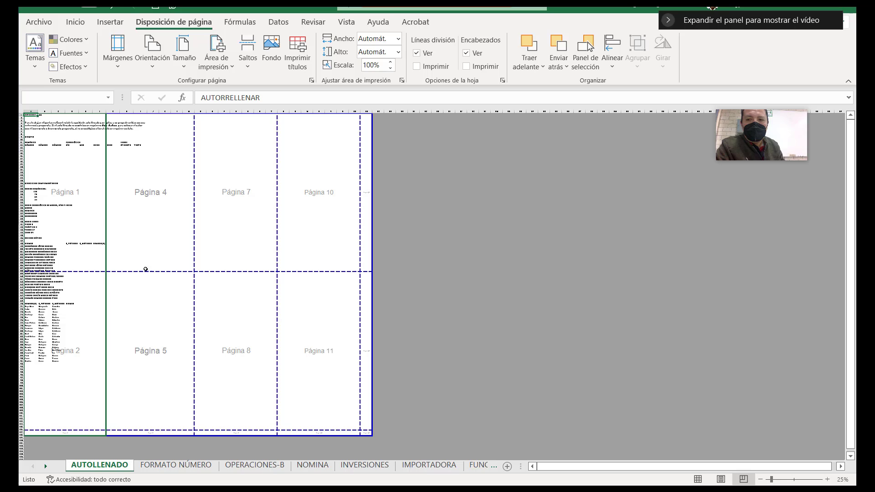
drag(145, 269, 167, 279)
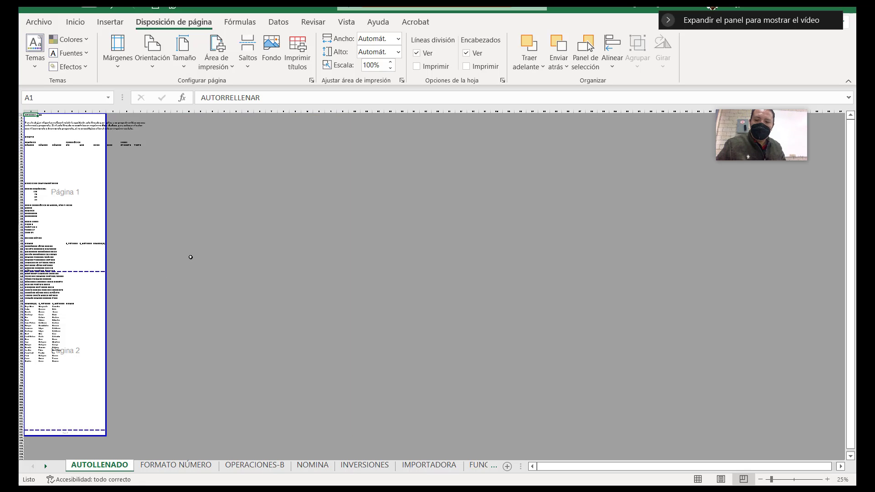
key(ctrl+z)
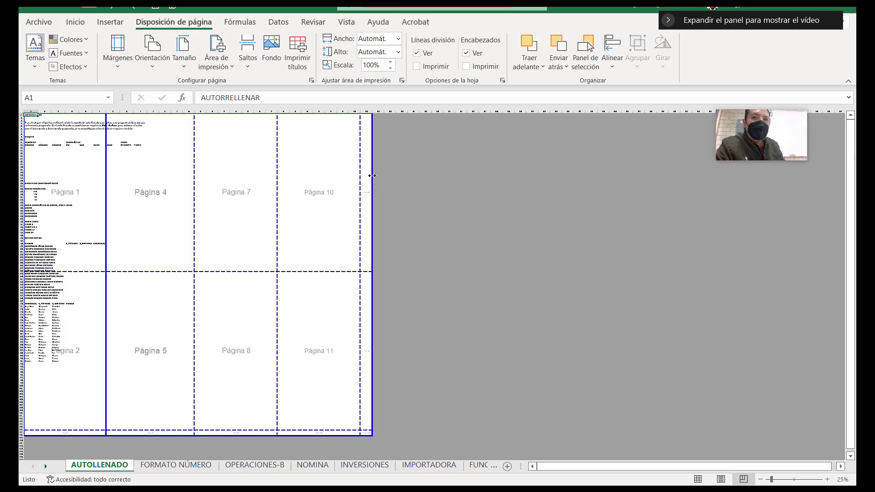
Try shrinking the print area's right edge to the first vertical page break and its bottom edge up to the data
drag(372, 176, 105, 181)
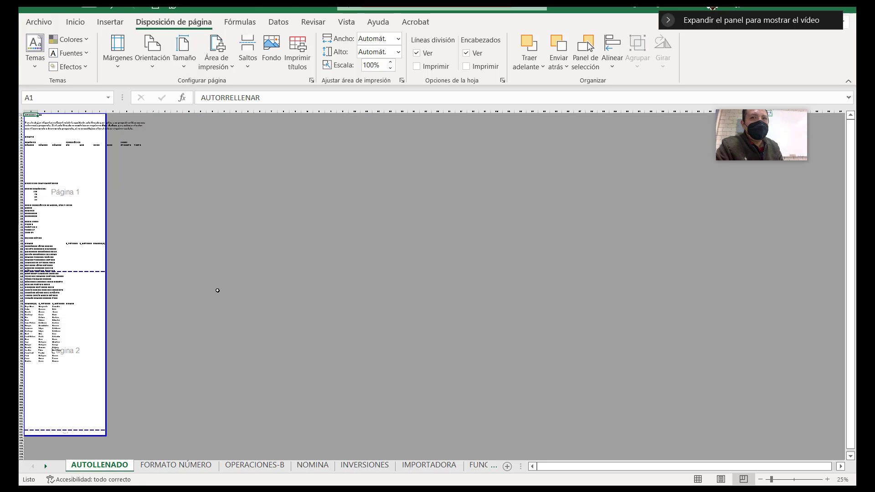
scroll(80, 310, down, 8)
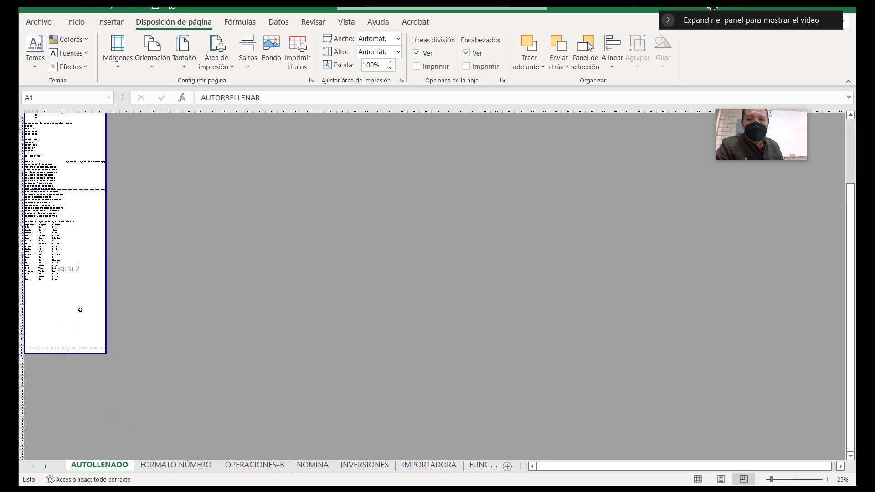
scroll(80, 310, down, 2)
drag(80, 329, 81, 255)
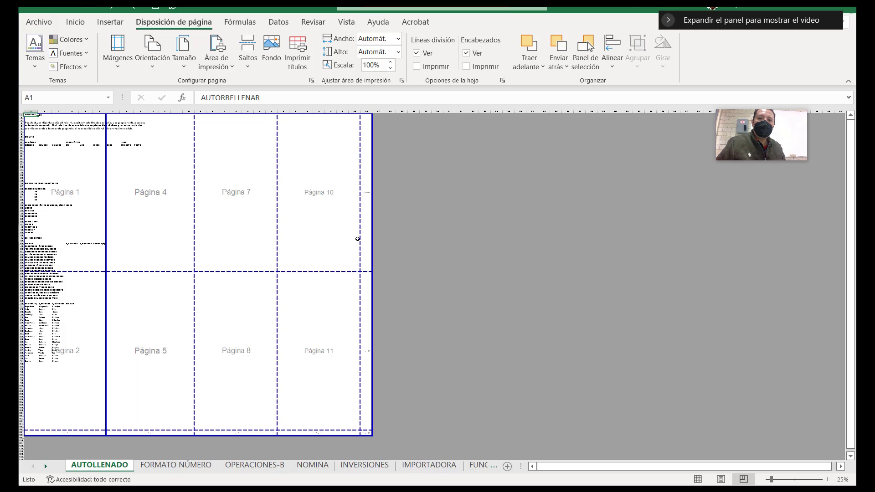
Compare normal view with page break preview and examine the fixed page break after column F up close and at 22% zoom
click(698, 479)
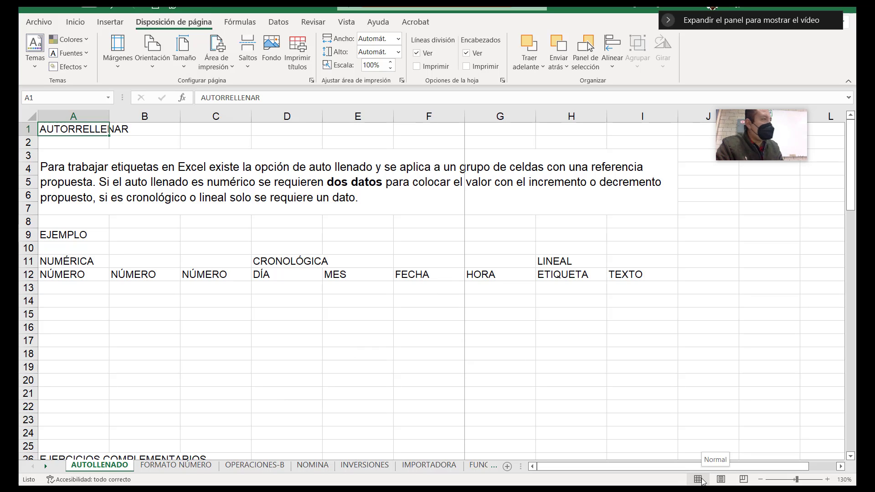
click(744, 481)
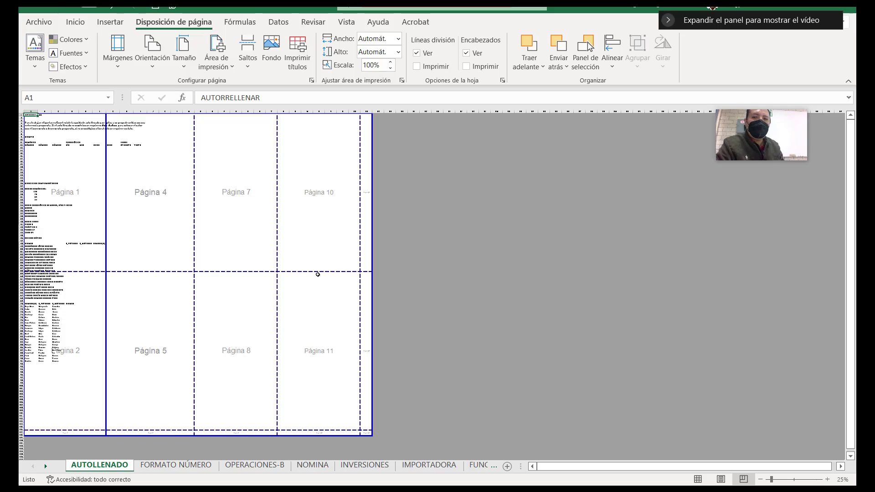
ctrl+scroll(330, 275, up, 5)
ctrl+scroll(321, 282, up, 4)
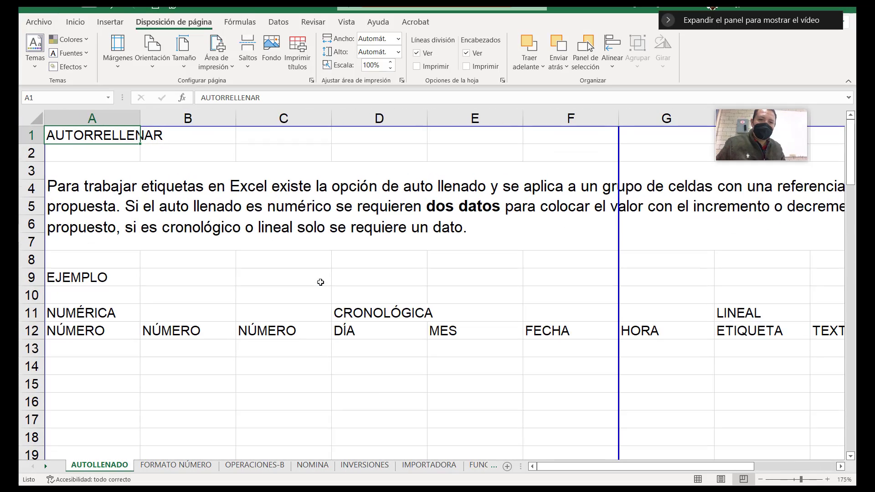
ctrl+scroll(321, 285, down, 6)
ctrl+scroll(345, 288, down, 5)
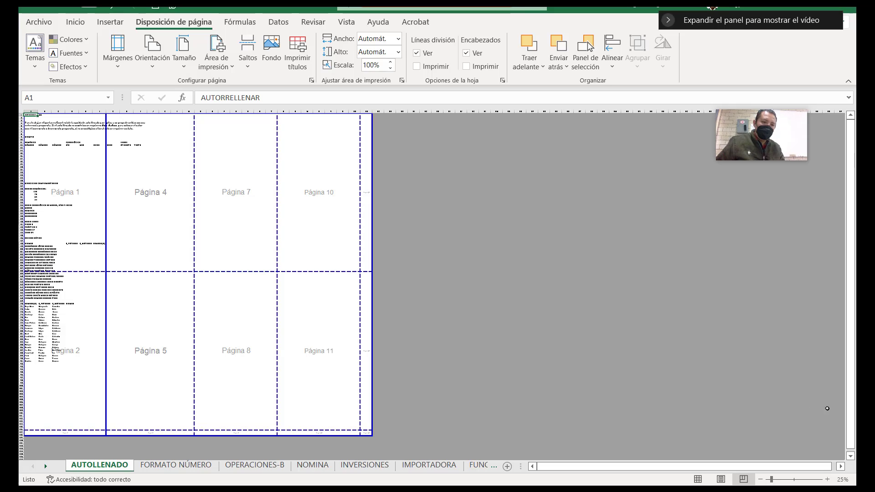
drag(790, 482, 770, 482)
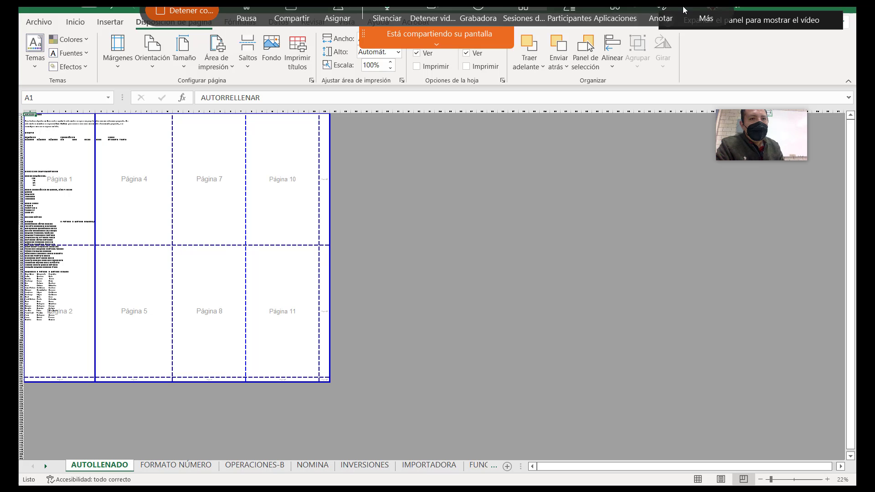
Annotate in red how the print area's right edge moves inward and its bottom edge moves upward, and end the annotation
click(661, 16)
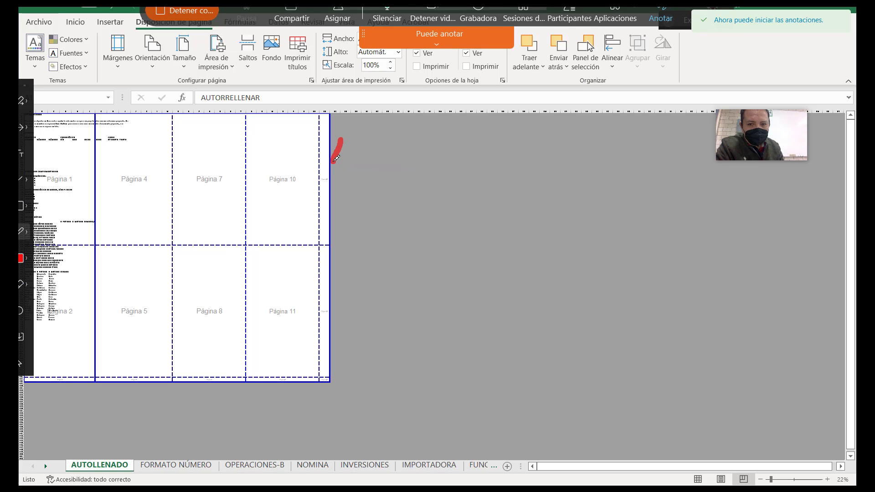
drag(336, 144, 336, 149)
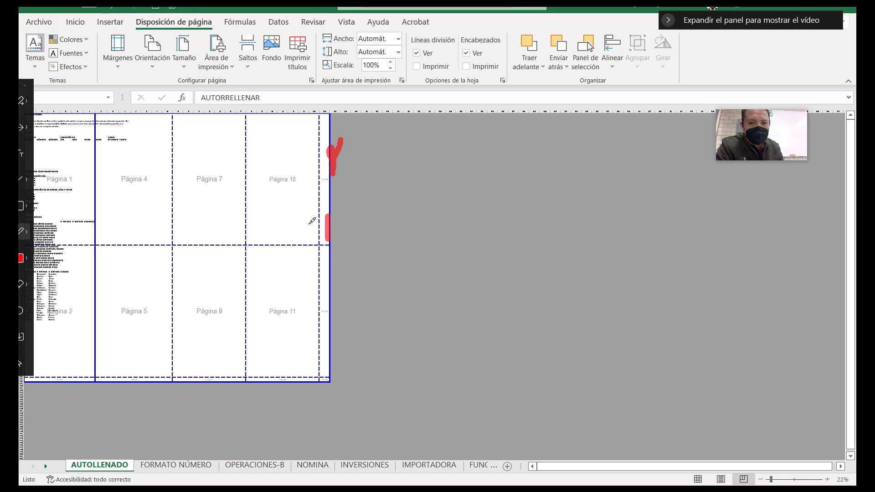
mouse_move(323, 225)
mouse_down()
mouse_move(140, 230)
mouse_move(122, 156)
mouse_up()
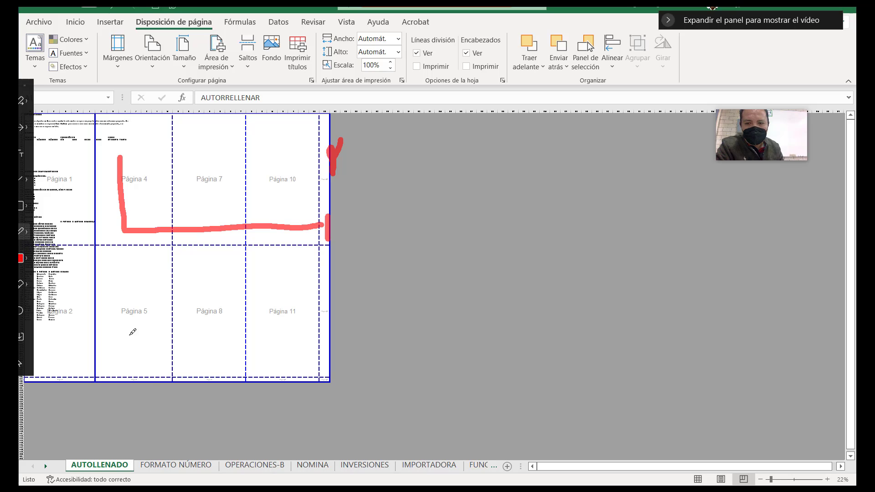
mouse_move(121, 229)
mouse_down()
mouse_move(153, 211)
mouse_move(182, 251)
mouse_up()
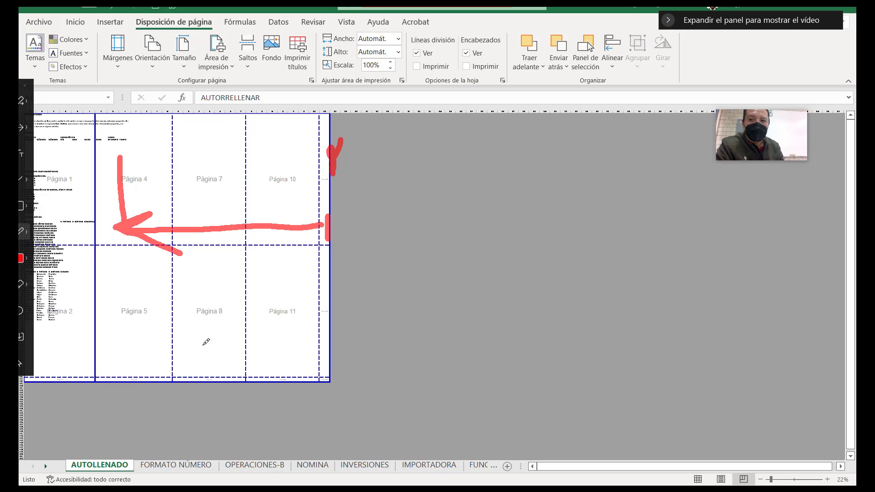
mouse_move(196, 378)
mouse_down()
mouse_move(227, 380)
mouse_move(169, 375)
mouse_move(120, 290)
mouse_move(126, 258)
mouse_move(106, 291)
mouse_up()
mouse_move(53, 320)
mouse_down()
mouse_move(194, 309)
mouse_move(91, 317)
mouse_move(54, 333)
mouse_move(104, 321)
mouse_up()
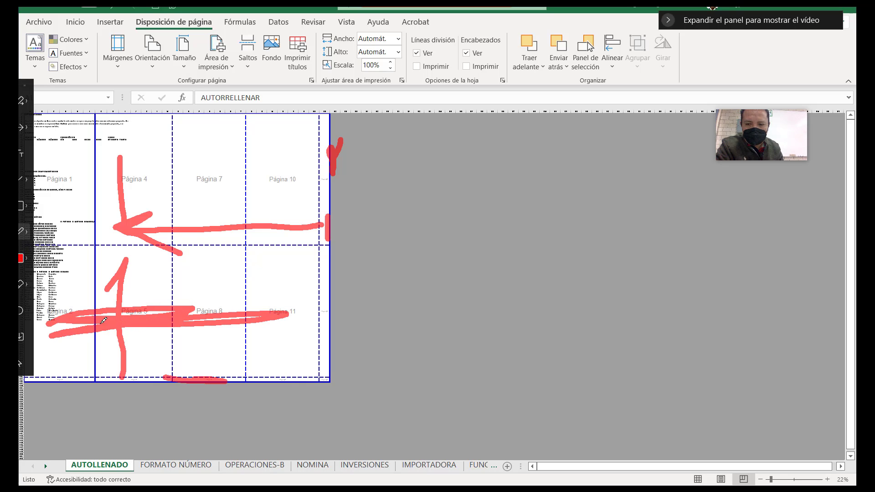
drag(118, 272, 118, 341)
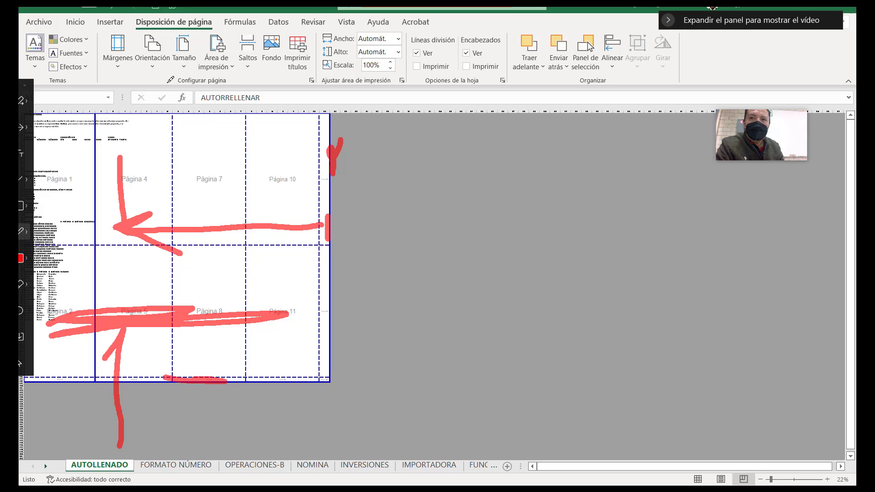
click(674, 9)
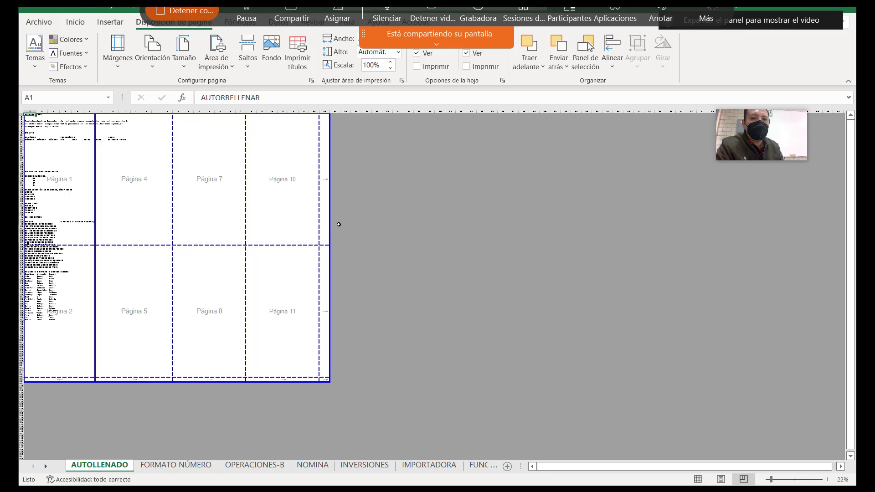
Shrink the print area to the page break after column F and up to the last row of data
drag(329, 219, 98, 333)
drag(77, 383, 71, 323)
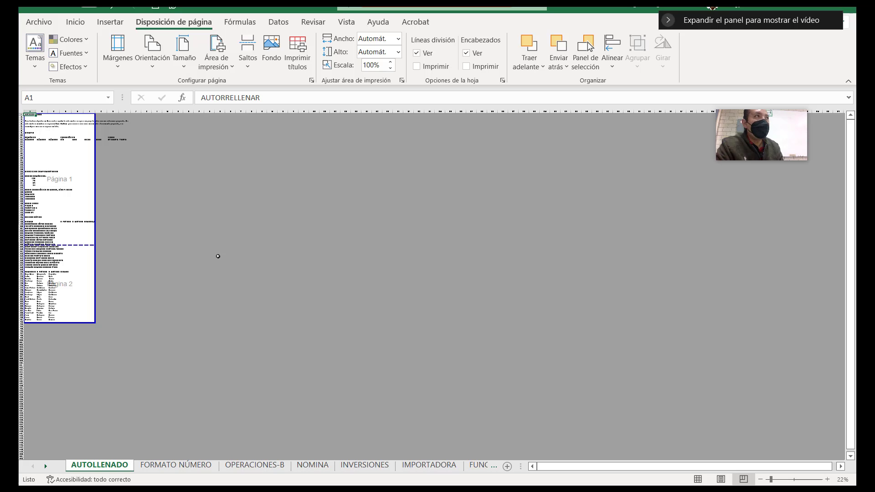
Extend the print area's right edge to column I and move the vertical page break after column F onto that edge
scroll(166, 233, up, 3)
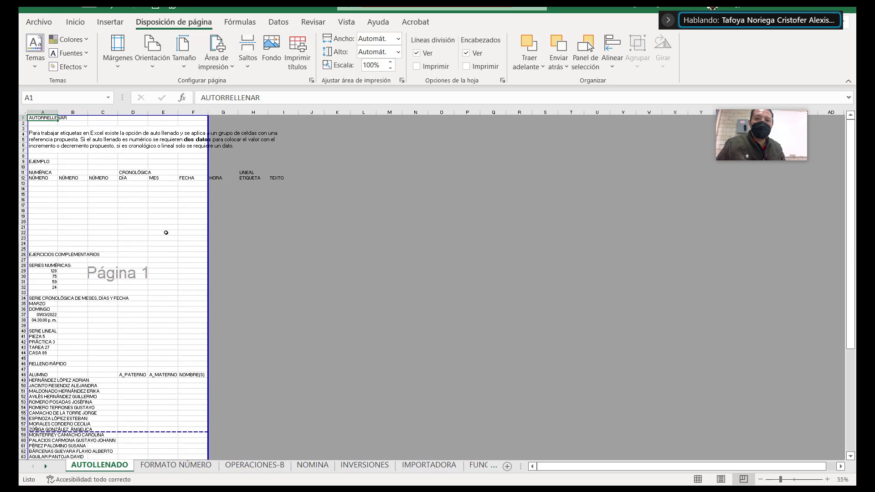
scroll(166, 233, down, 5)
scroll(178, 241, up, 5)
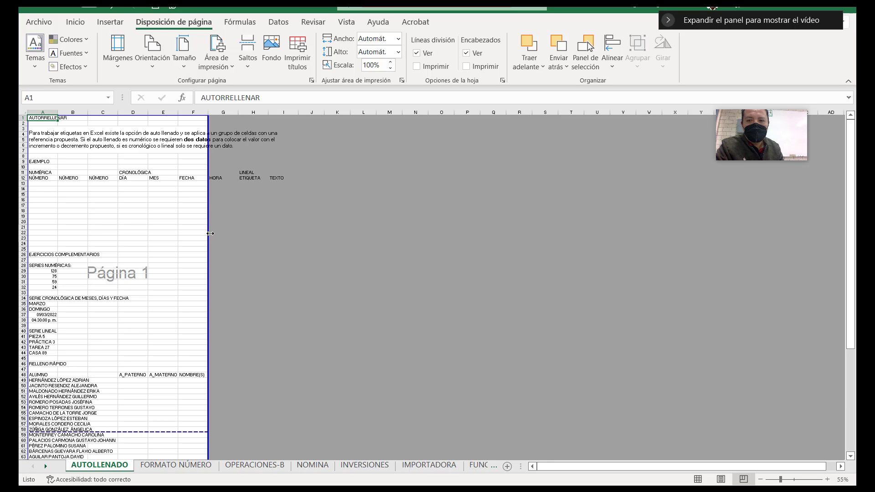
drag(207, 234, 299, 234)
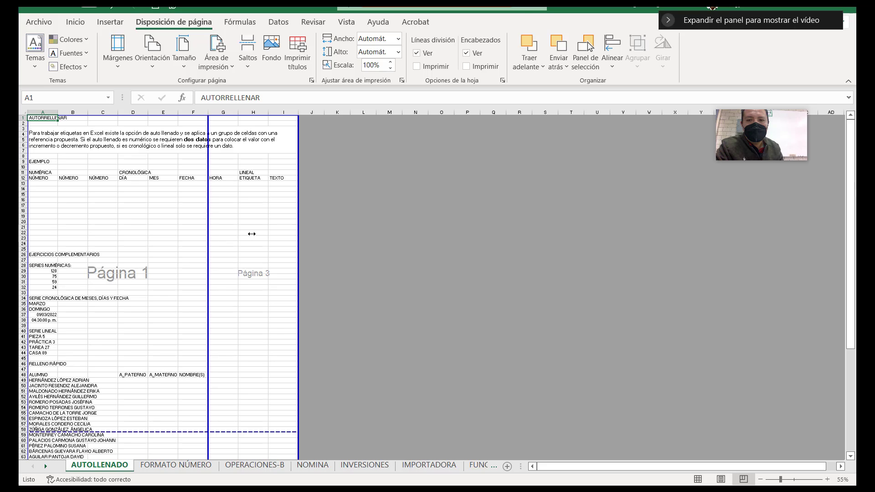
drag(207, 237, 298, 237)
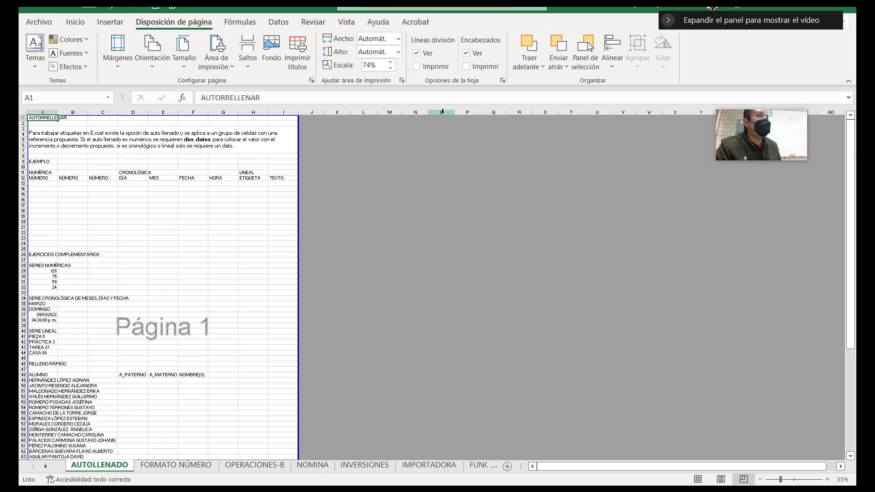
Open the meeting chat, read the latest messages and close it
mouse_move(610, 9)
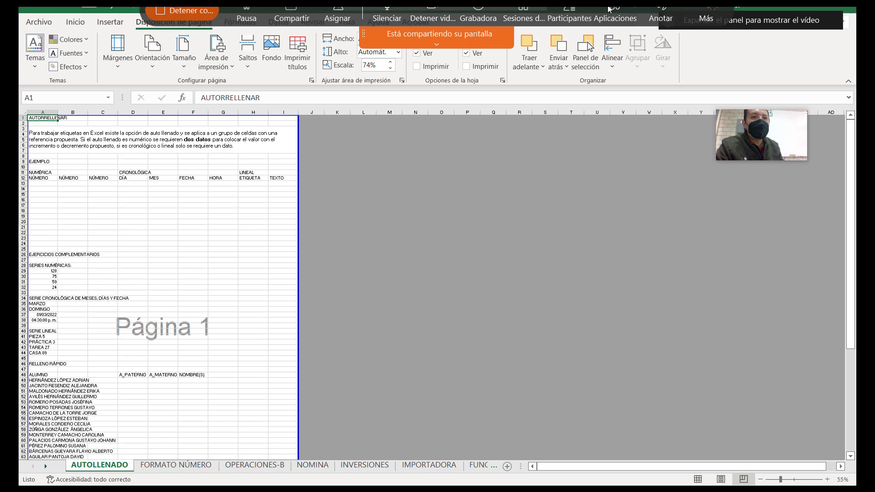
click(696, 8)
click(711, 33)
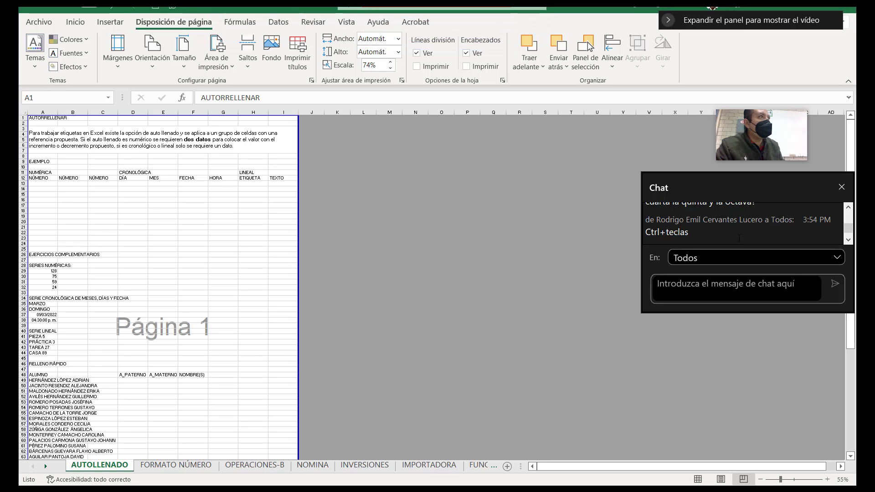
click(842, 187)
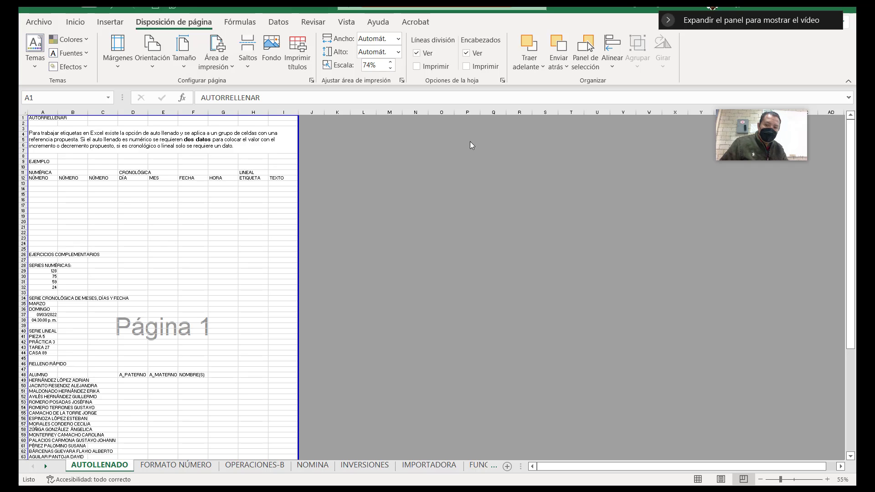
Move the horizontal page break up to just above the ALUMNO list headings in row 48
scroll(342, 304, down, 3)
scroll(342, 304, down, 2)
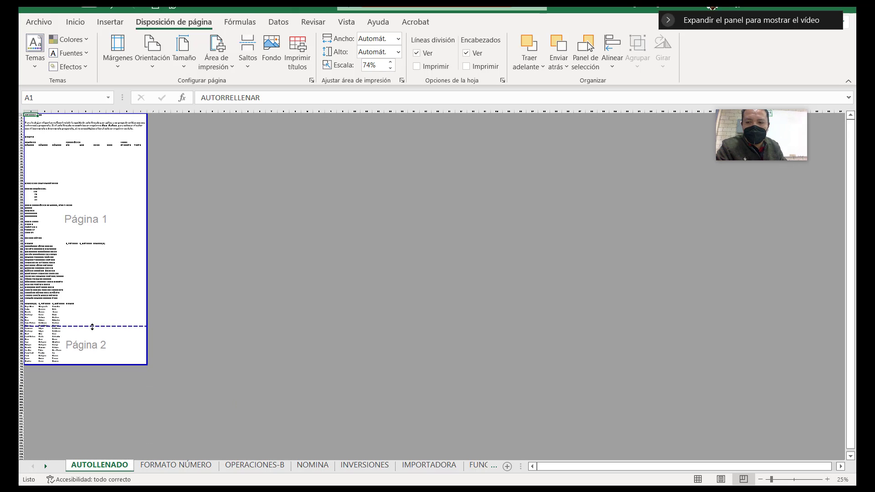
drag(90, 327, 107, 250)
click(248, 309)
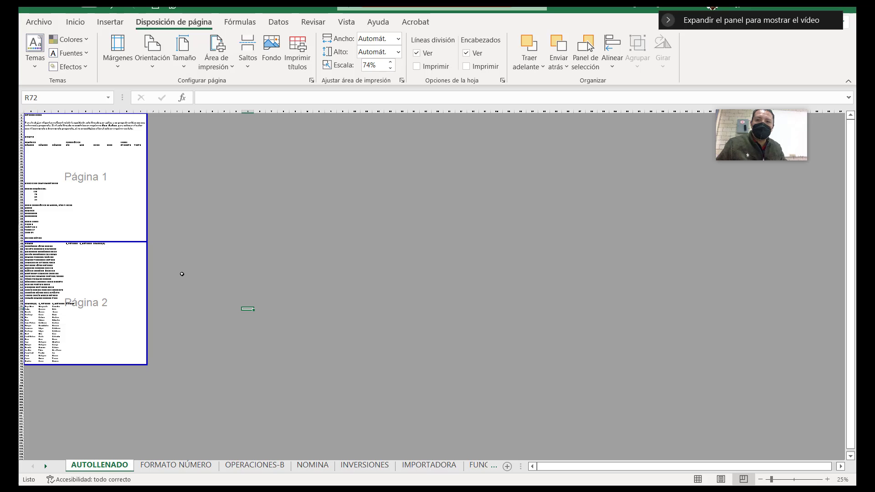
scroll(183, 274, up, 1)
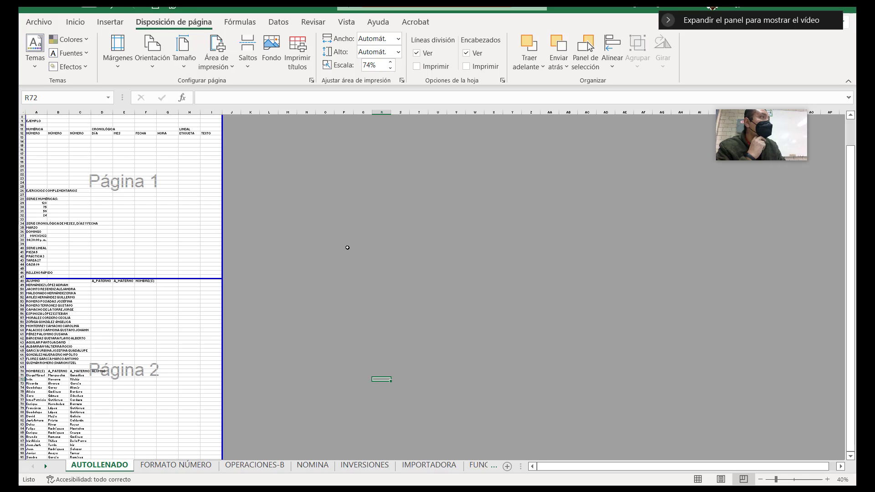
click(367, 303)
click(363, 277)
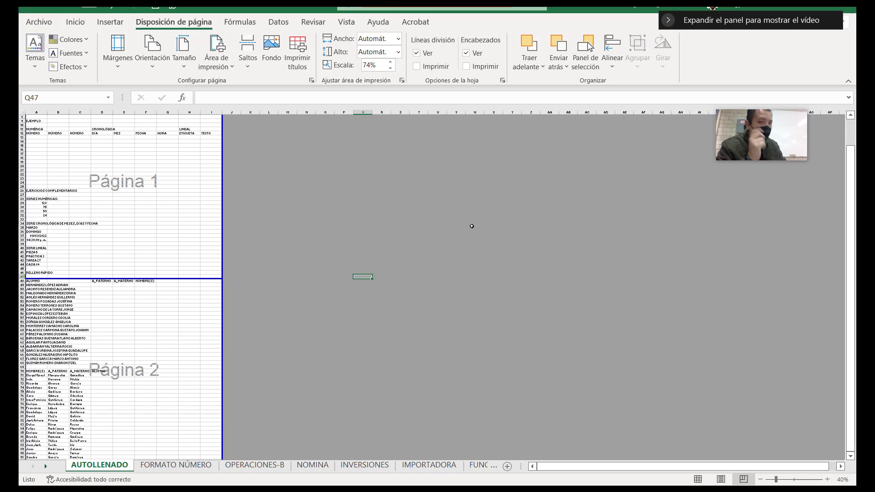
click(476, 259)
scroll(459, 273, down, 2)
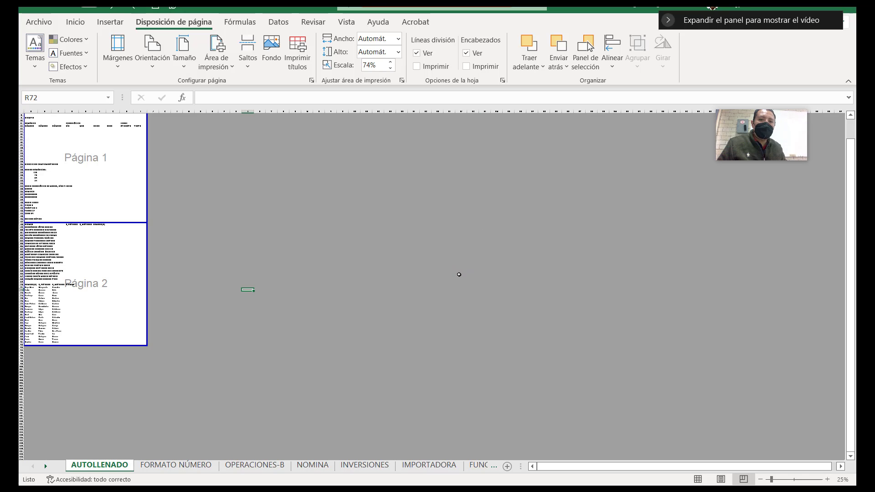
Undo the print area and page break adjustments on the AUTOLLENADO sheet back to the original page division
key(ctrl+Home)
scroll(445, 297, up, 2)
scroll(443, 298, up, 1)
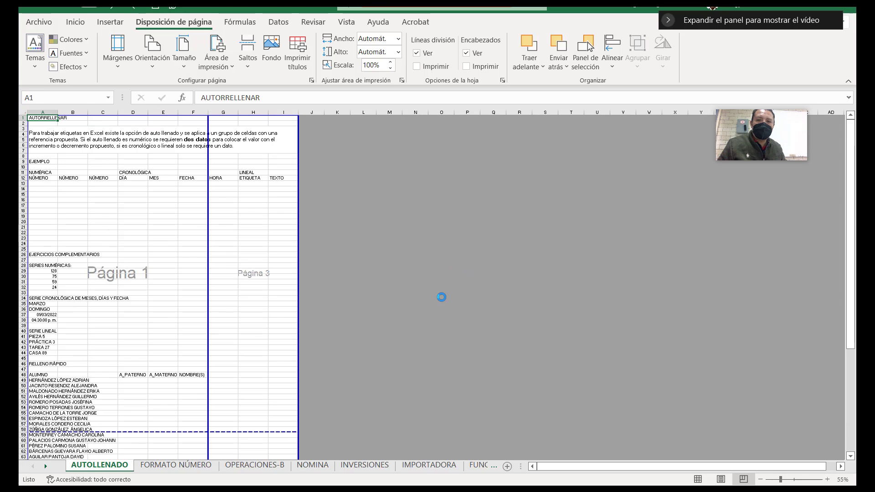
scroll(442, 297, down, 3)
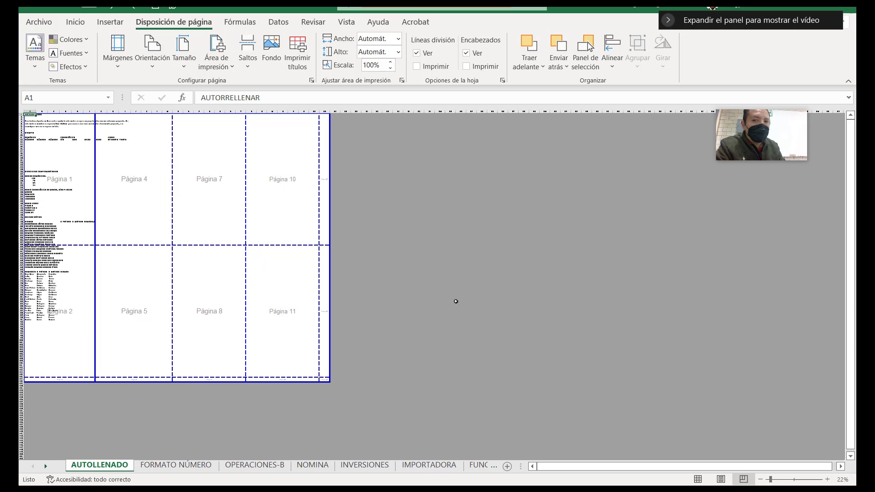
click(283, 318)
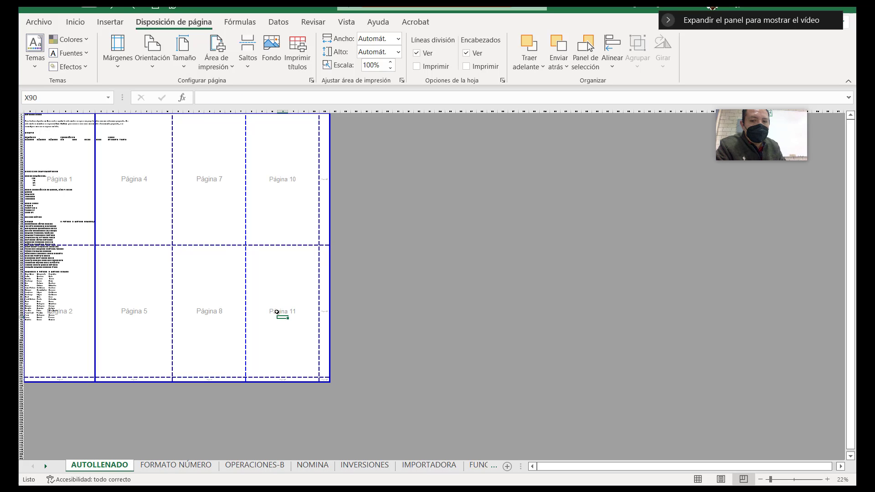
drag(277, 313, 292, 313)
drag(261, 382, 299, 381)
drag(328, 159, 331, 196)
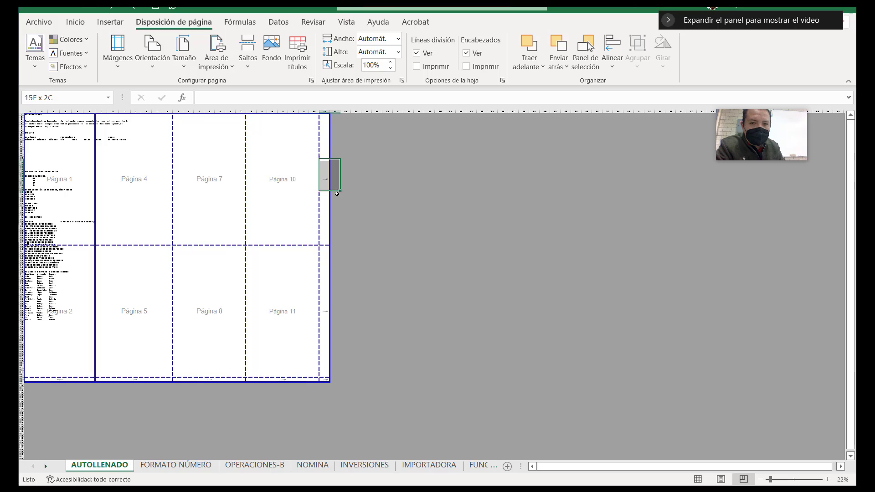
drag(323, 288, 342, 328)
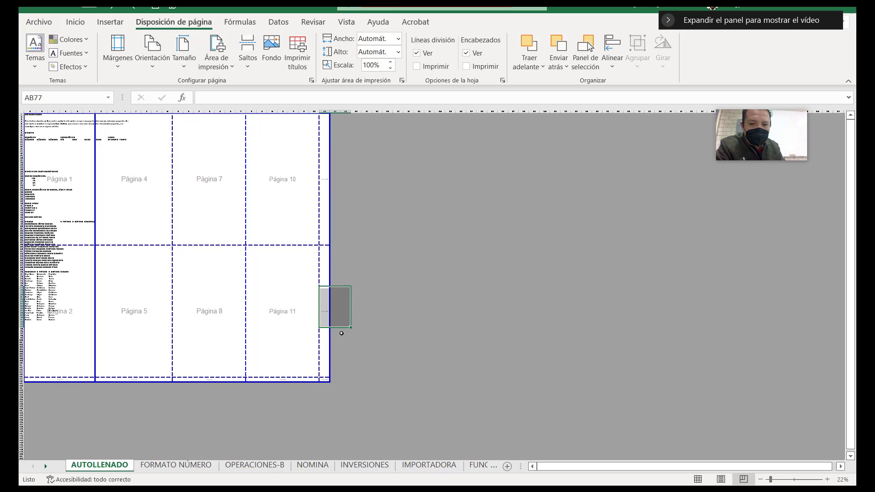
click(325, 379)
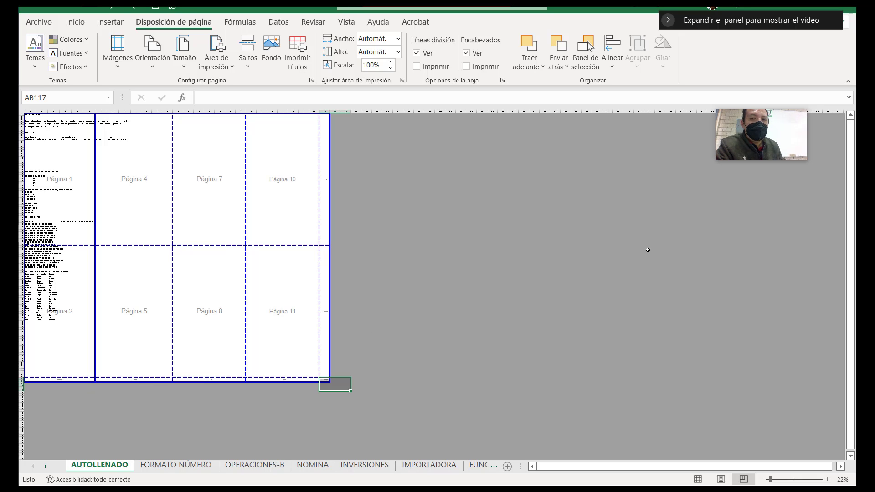
Shrink the print area's right edge to column I and move the vertical page break after column F onto that edge
click(493, 244)
drag(329, 215, 129, 181)
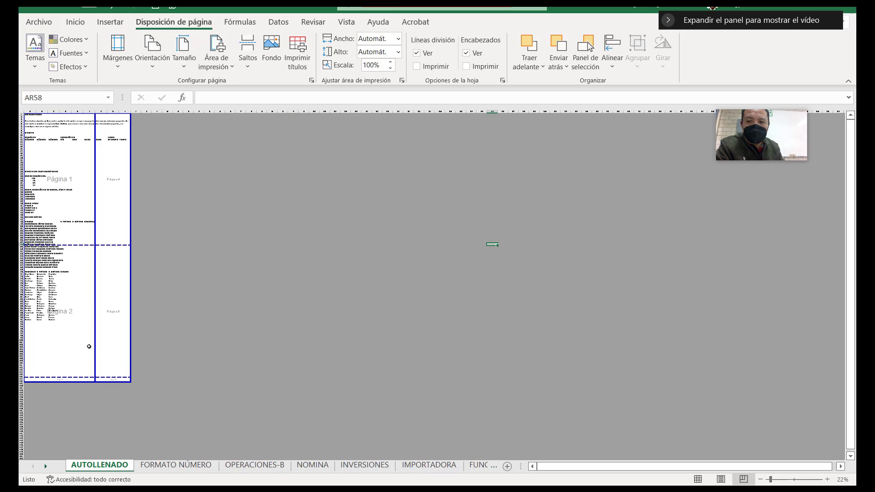
drag(93, 344, 131, 338)
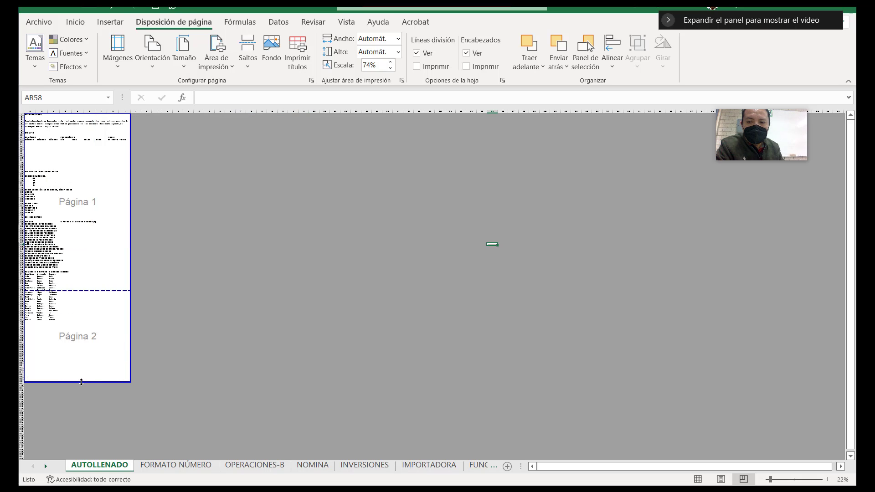
Move the horizontal page break to just above row 48 and shrink the print area's lower edge to the last row of data
drag(104, 291, 104, 220)
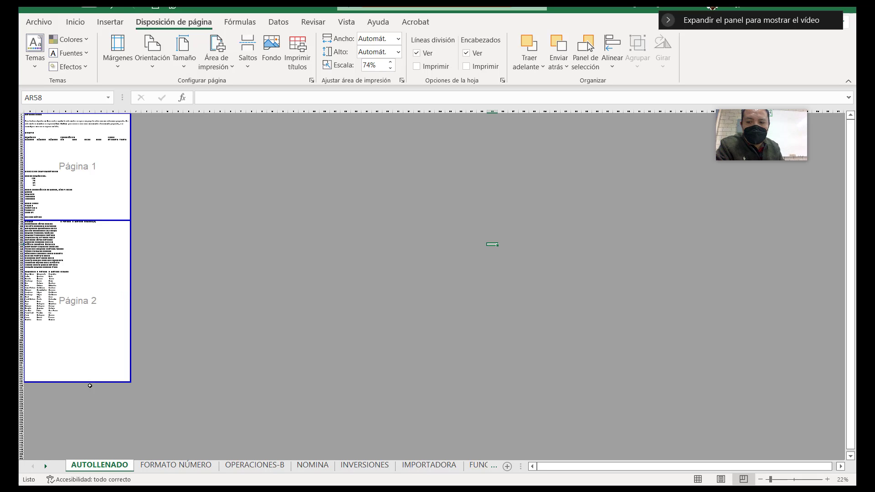
drag(94, 382, 107, 325)
click(219, 278)
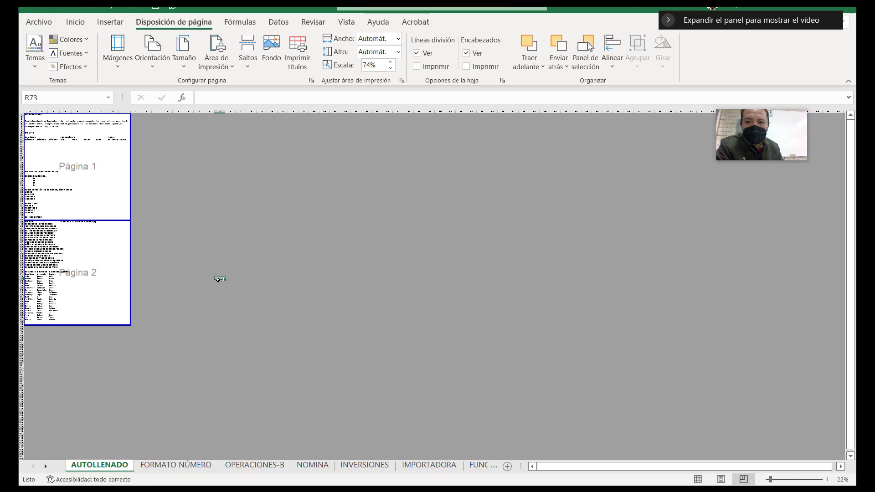
Review both pages in the page break preview and return the sheet to Normal view
ctrl+scroll(218, 279, up, 2)
ctrl+scroll(219, 279, up, 3)
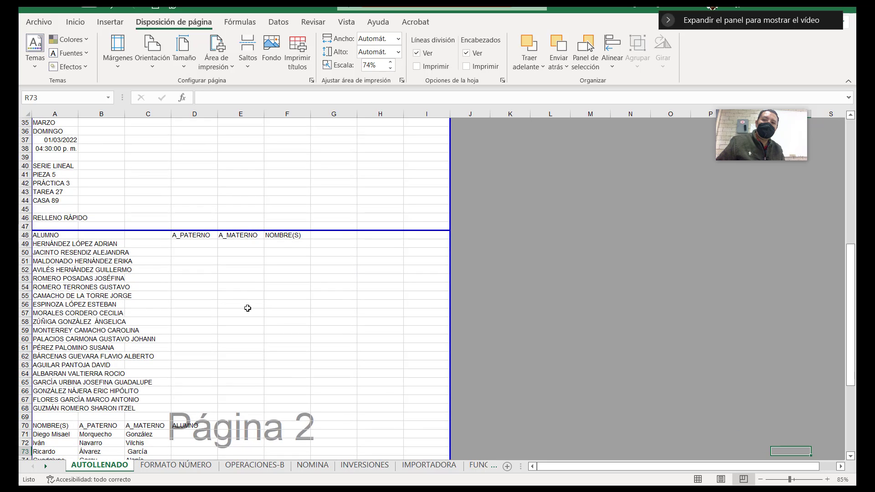
scroll(237, 310, up, 11)
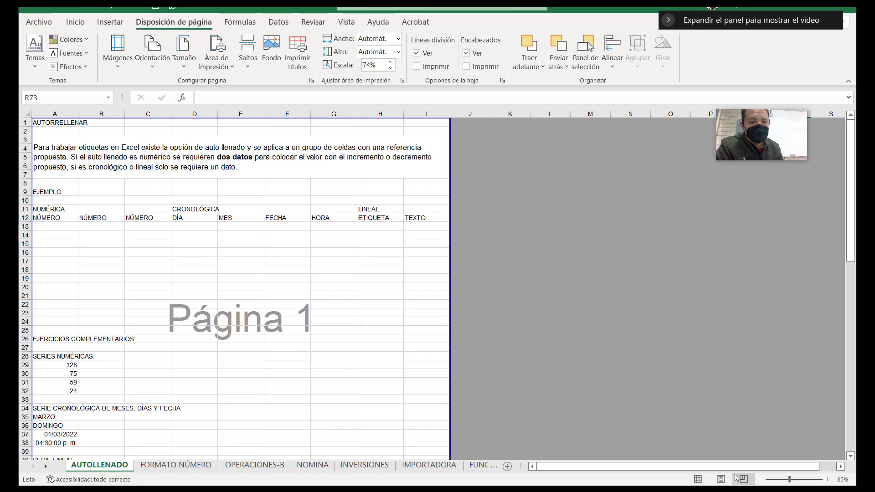
click(702, 480)
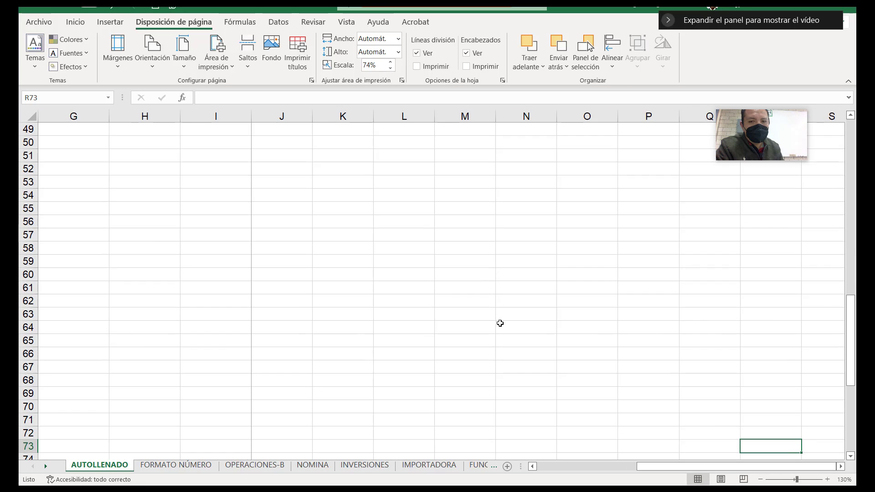
scroll(500, 322, down, 5)
ctrl+scroll(457, 290, down, 6)
ctrl+scroll(456, 290, up, 3)
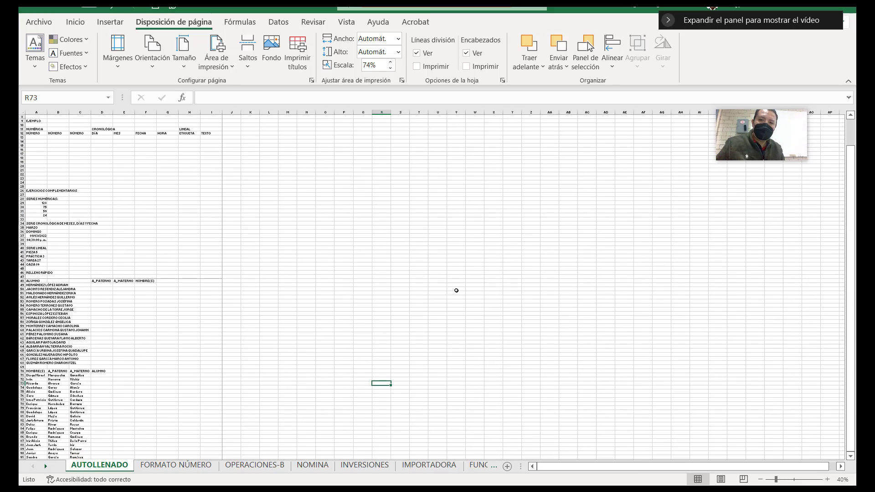
scroll(457, 334, up, 11)
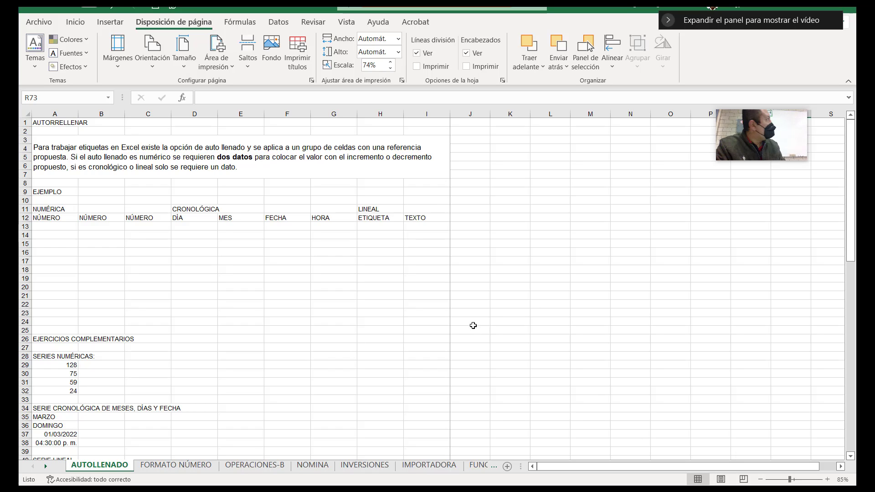
Trace the vertical page boundary after column I with a red freehand annotation and remove the annotation
mouse_move(702, 7)
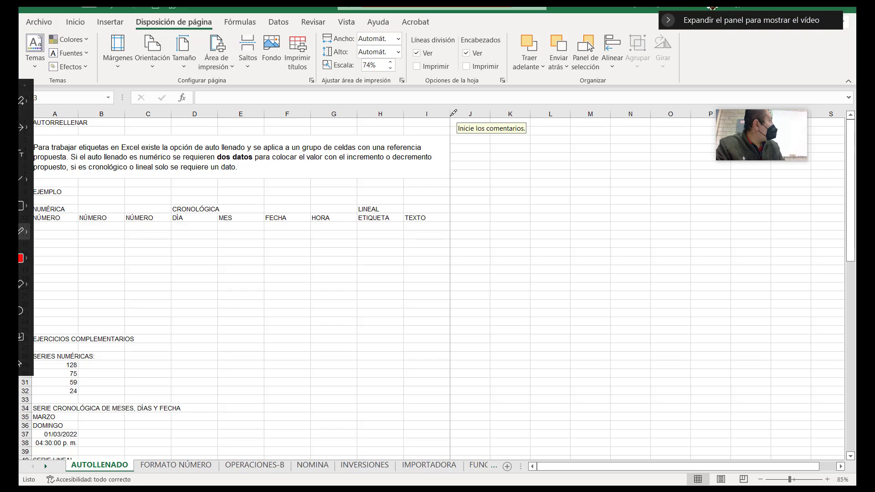
click(450, 117)
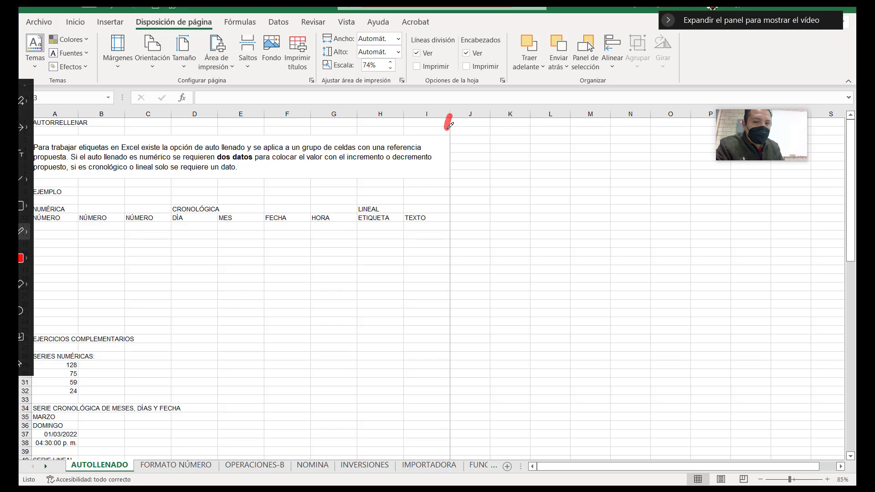
drag(450, 125, 455, 452)
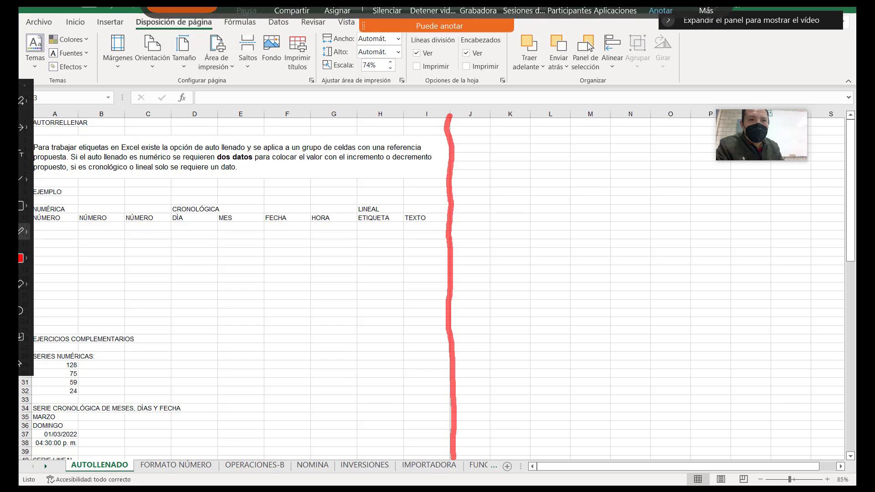
click(652, 8)
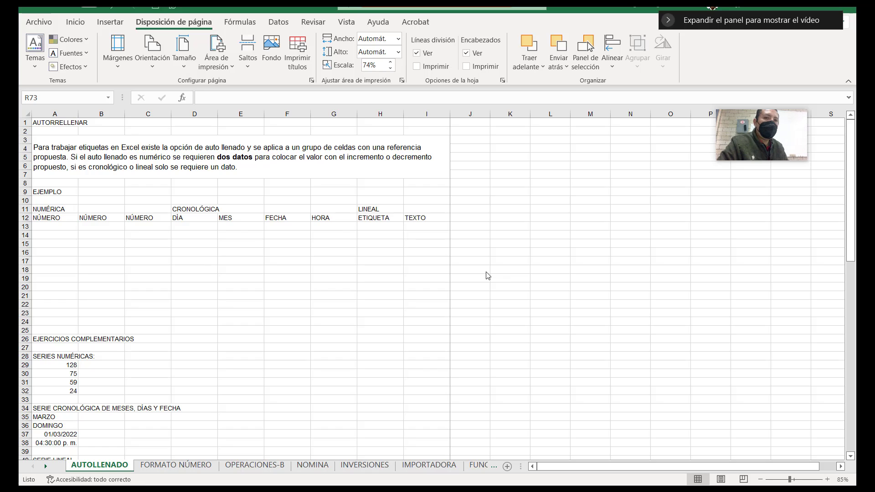
Trace the horizontal page break above the ALUMNO headings in row 48 with a red freehand annotation and remove it
scroll(425, 254, down, 1)
scroll(425, 254, down, 10)
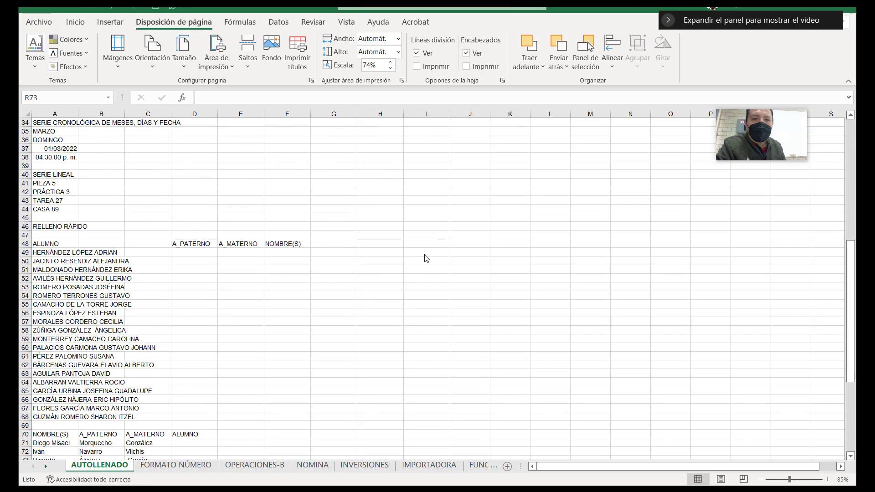
mouse_move(454, 11)
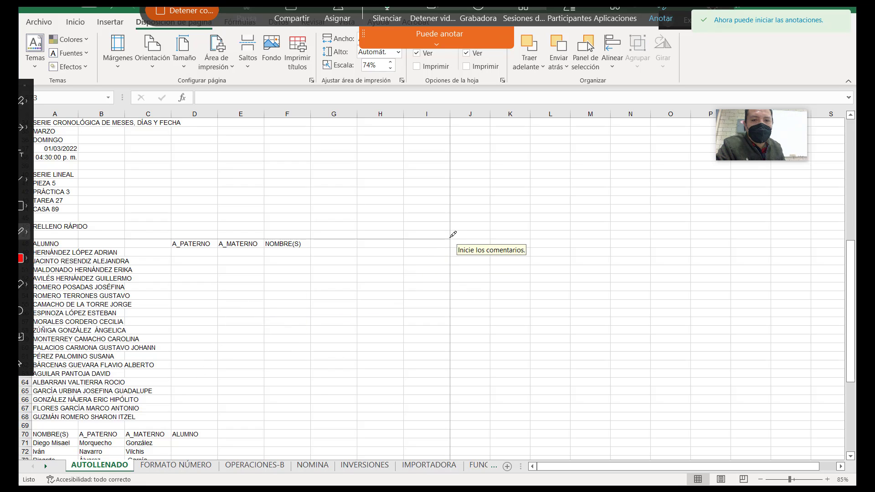
drag(451, 236, 58, 236)
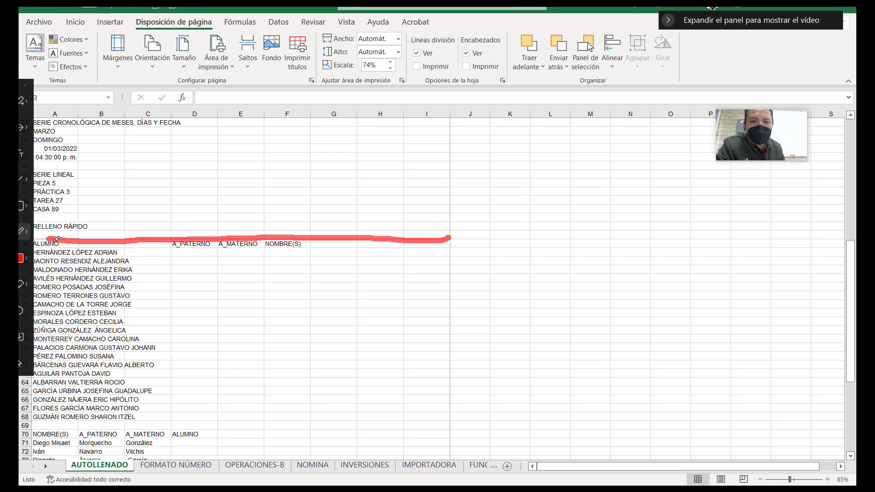
click(28, 90)
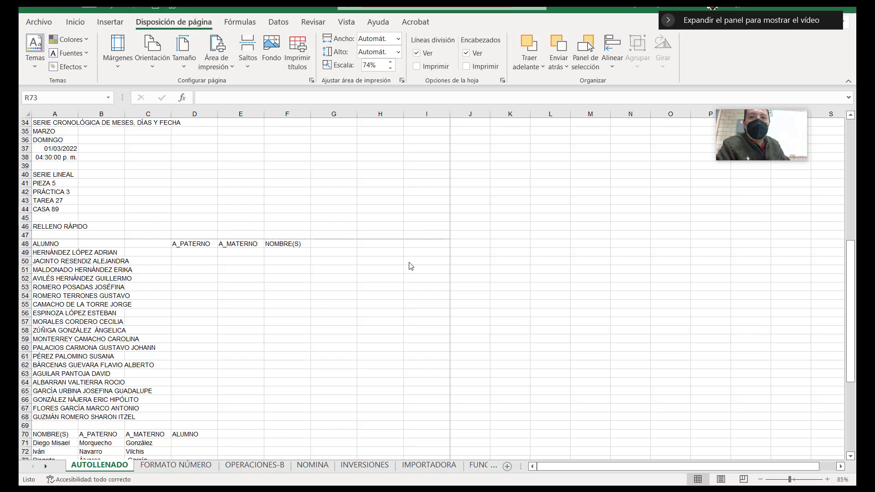
Open the print preview of the AUTOLLENADO sheet
scroll(176, 279, up, 11)
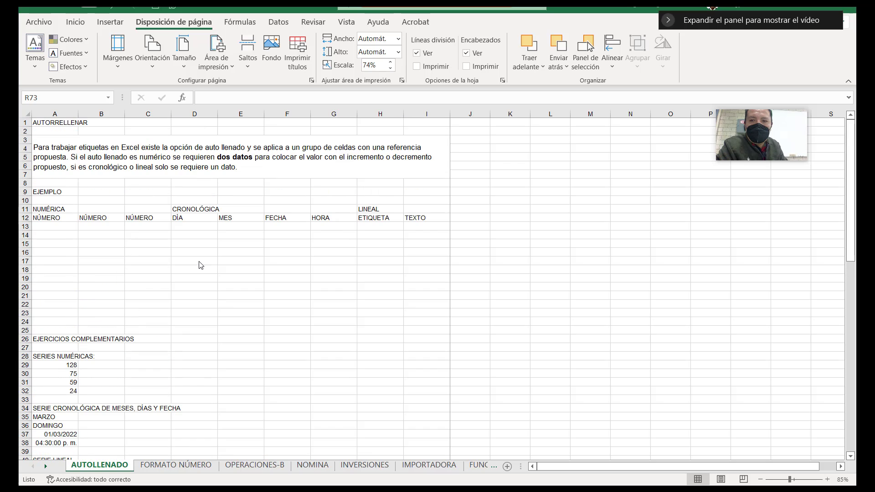
click(43, 23)
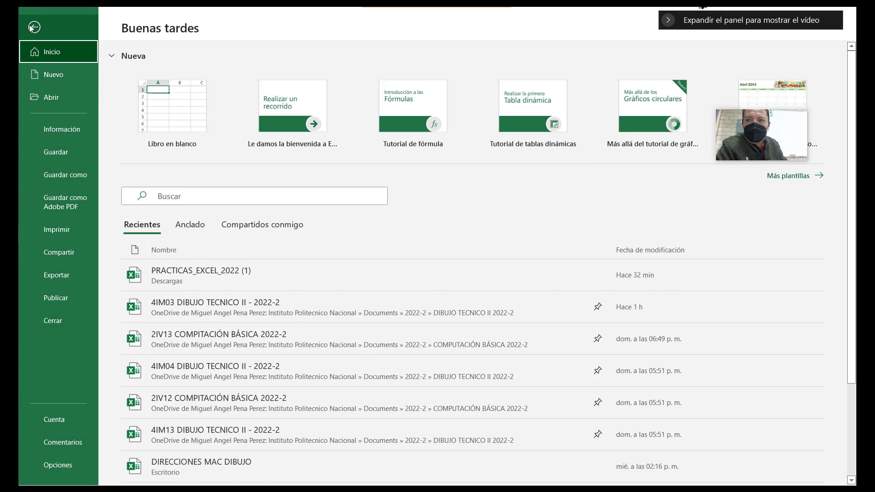
click(32, 27)
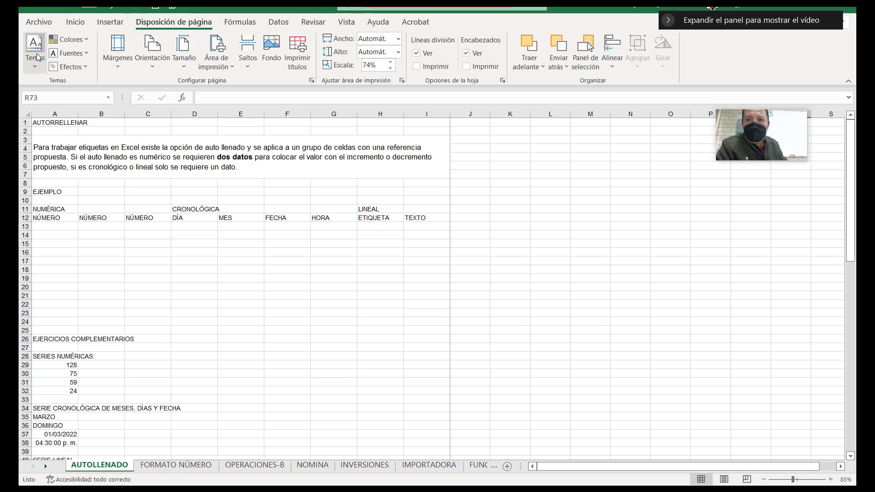
click(42, 25)
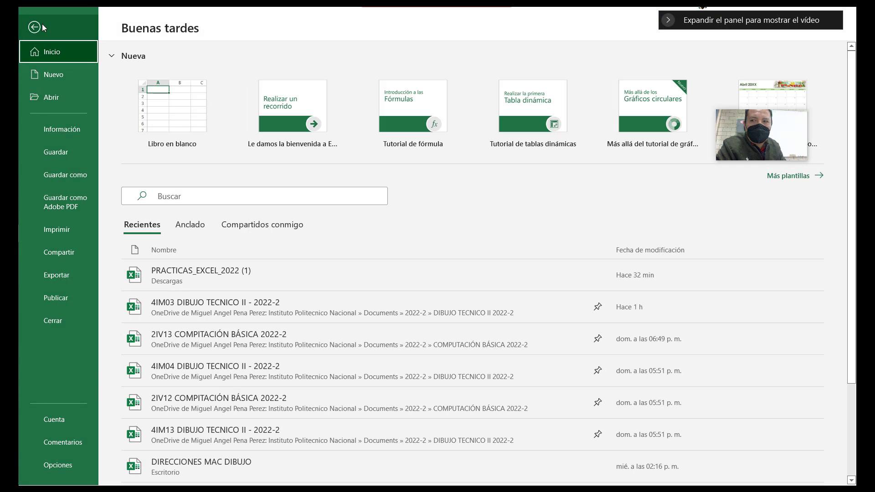
click(71, 232)
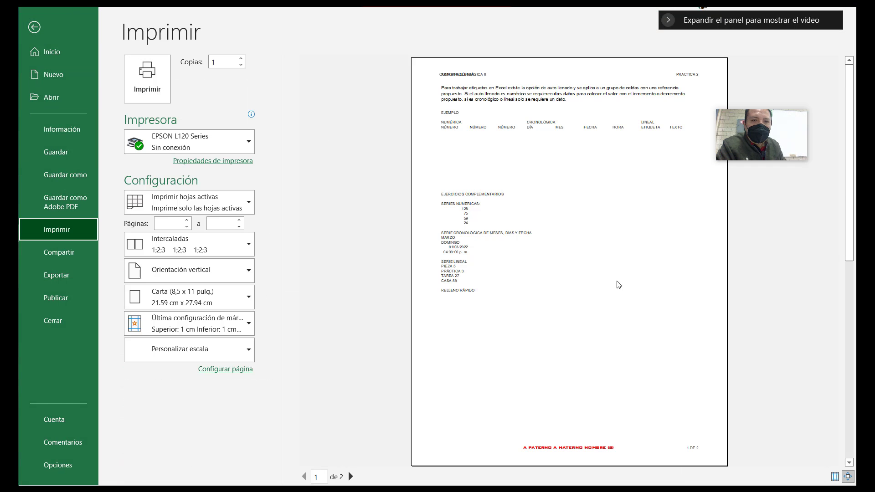
Outline the preview's page navigator with a red annotation, clear it and show page 2 of the preview
click(324, 478)
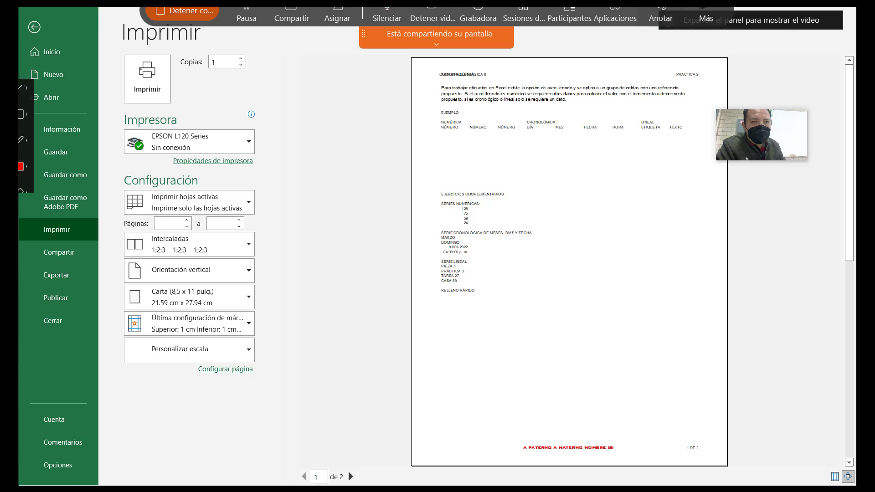
mouse_move(310, 472)
mouse_down()
mouse_move(366, 464)
mouse_move(372, 484)
mouse_move(304, 484)
mouse_move(306, 454)
mouse_move(330, 457)
mouse_up()
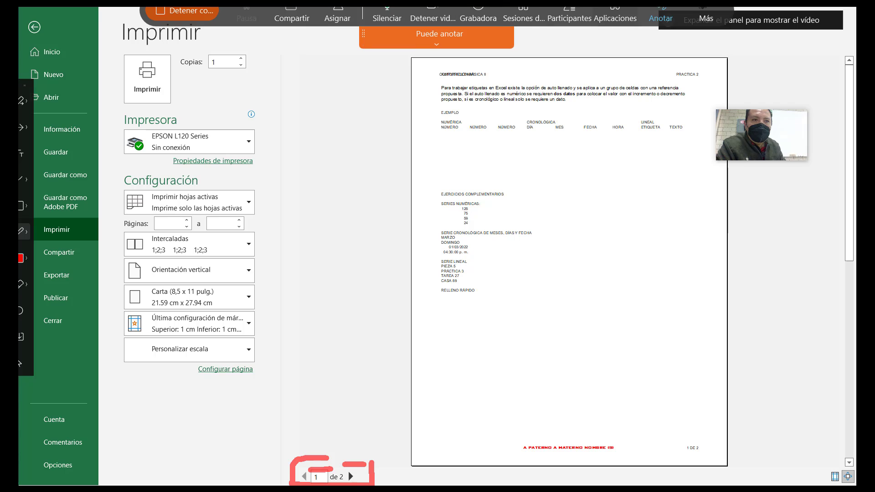
click(673, 15)
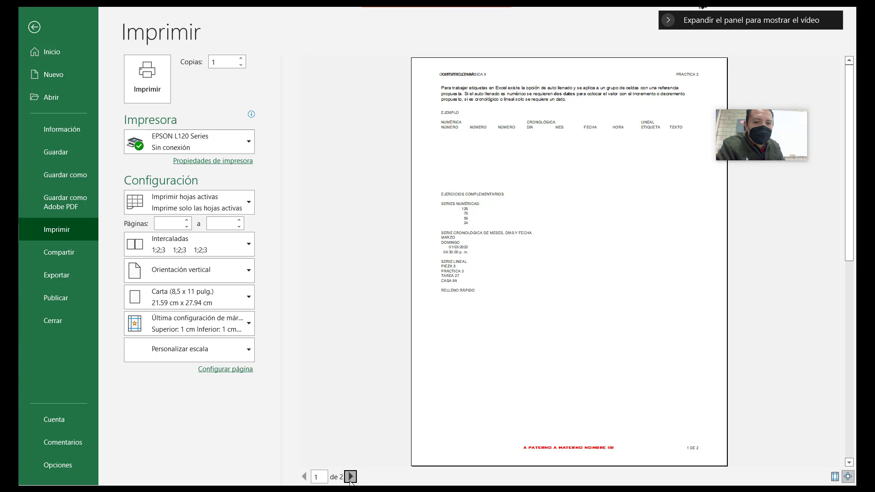
click(351, 478)
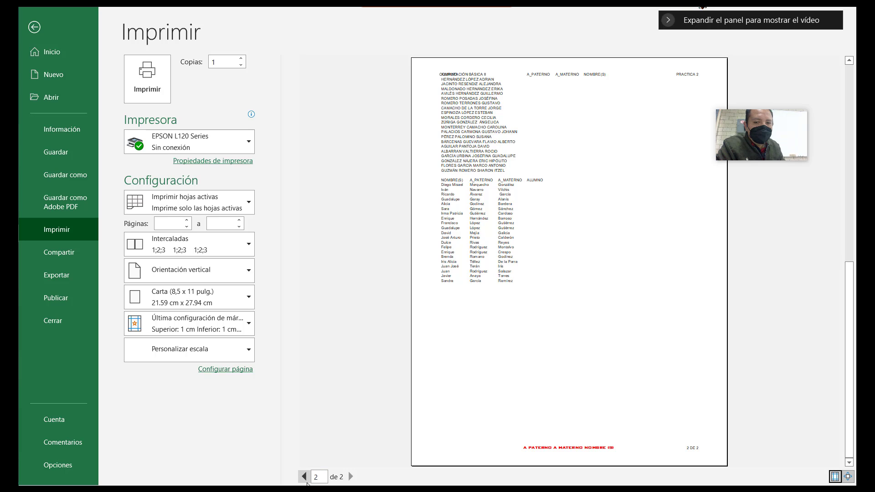
Compare pages 1 and 2 of the print preview, and return to the worksheet to look over its contents
click(304, 477)
click(348, 478)
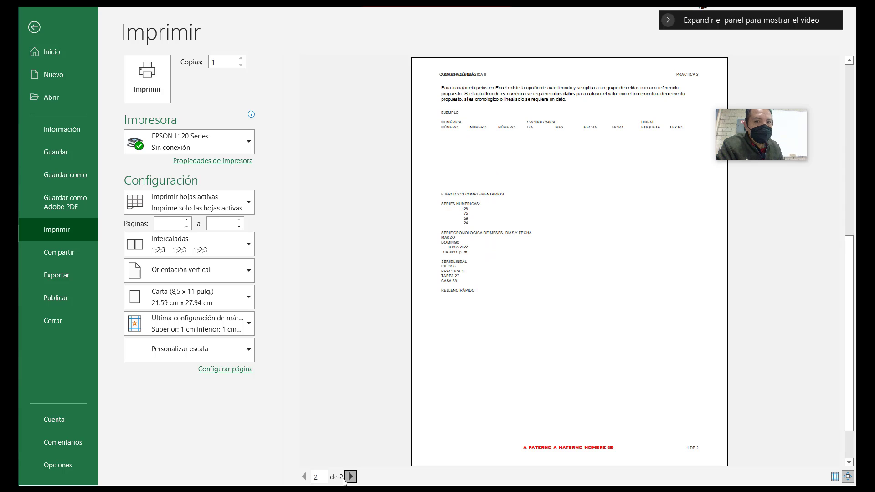
click(304, 476)
click(351, 477)
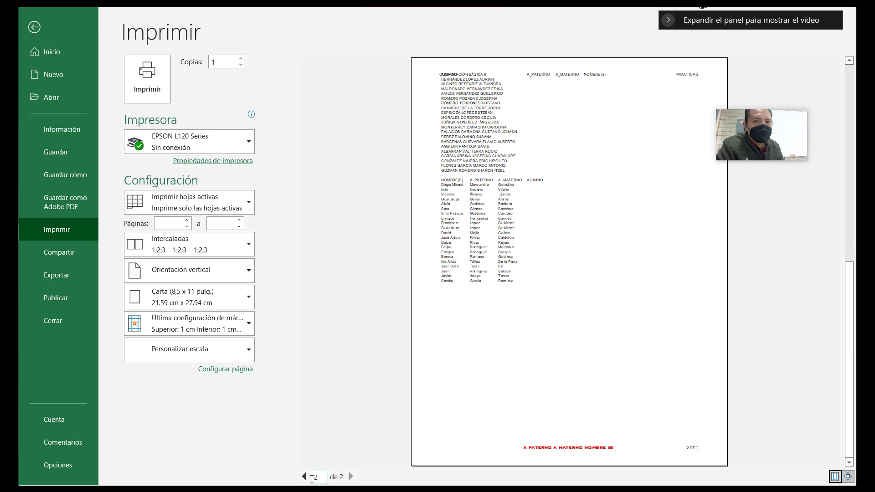
click(305, 477)
click(318, 477)
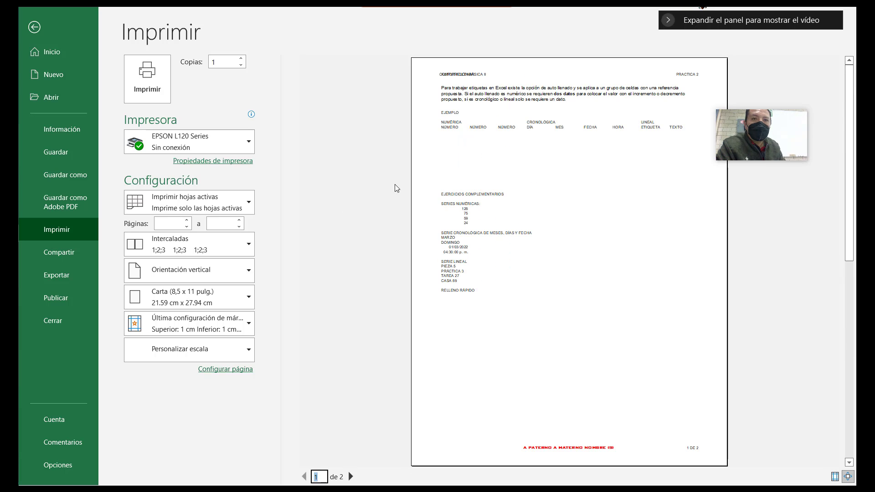
click(34, 27)
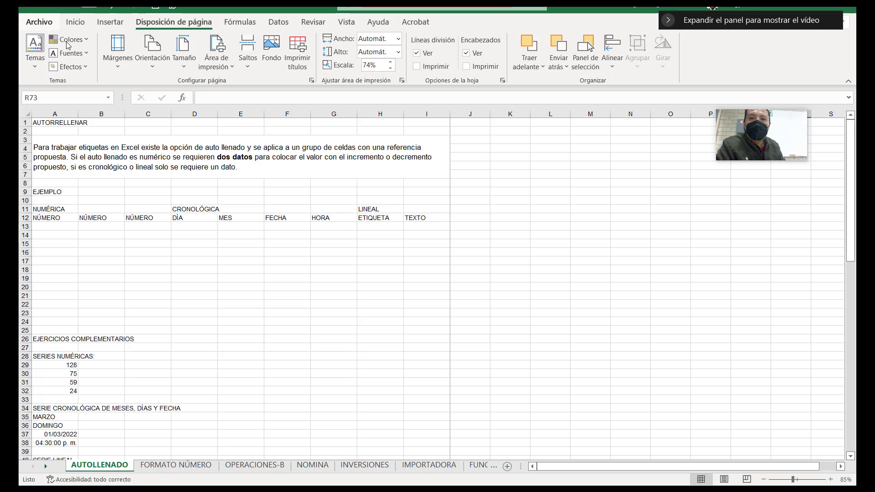
scroll(292, 309, down, 4)
scroll(290, 309, up, 4)
Select A1:I1, trace the title row with a red freehand annotation from column A to column I, and clear the annotation
click(80, 123)
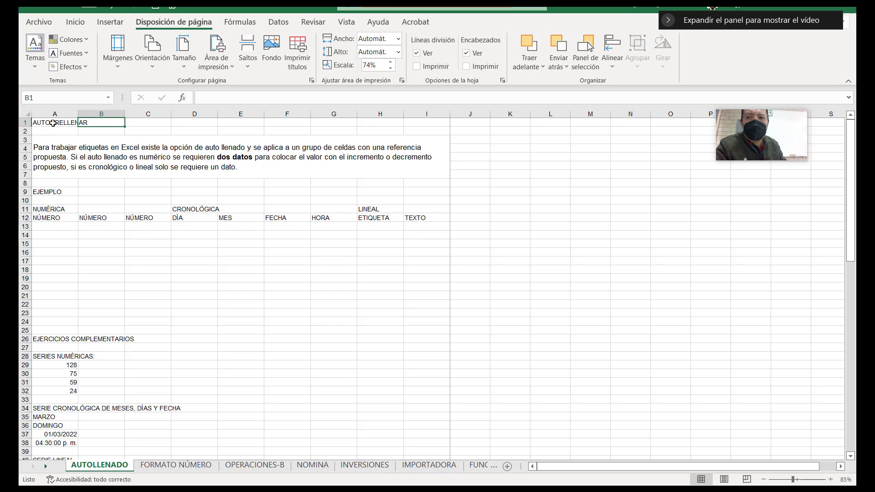
drag(53, 123, 408, 118)
click(157, 144)
click(79, 130)
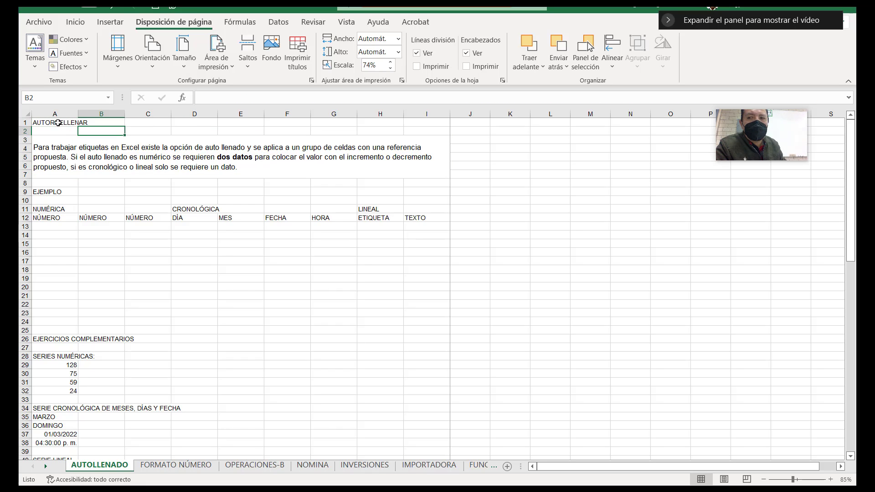
click(58, 123)
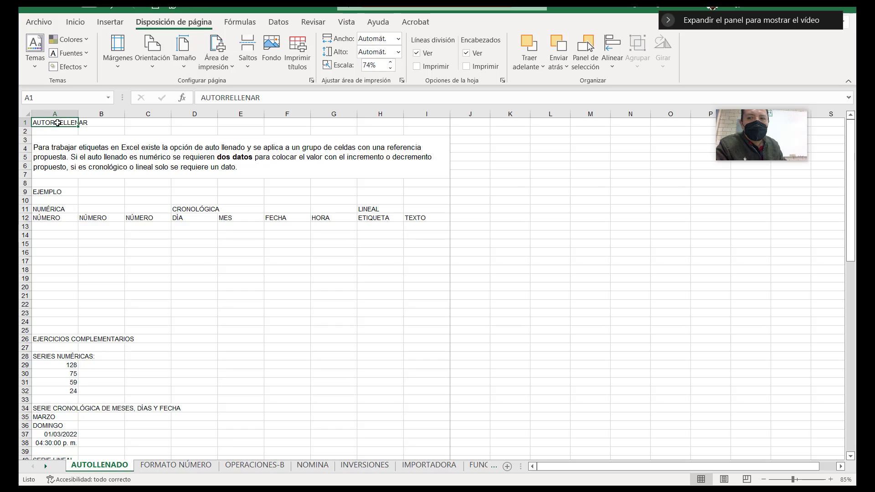
drag(57, 123, 431, 132)
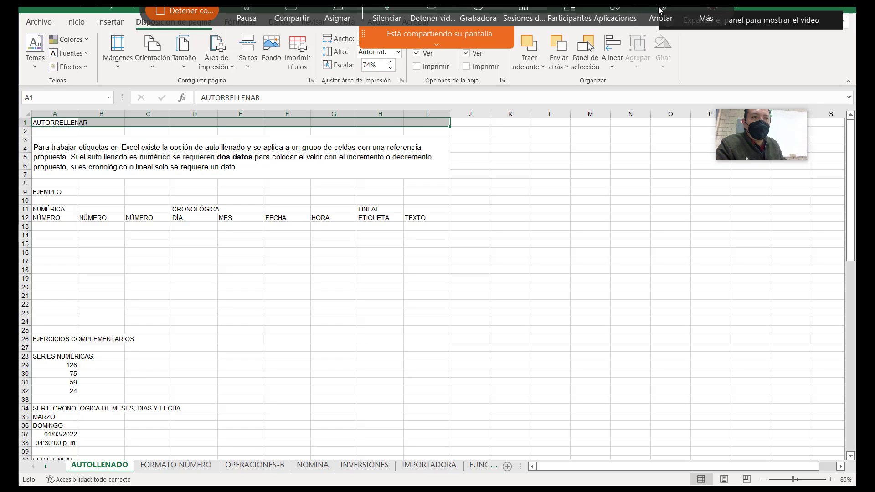
click(660, 10)
mouse_move(46, 122)
mouse_down()
mouse_move(442, 120)
mouse_move(452, 121)
mouse_move(451, 134)
mouse_up()
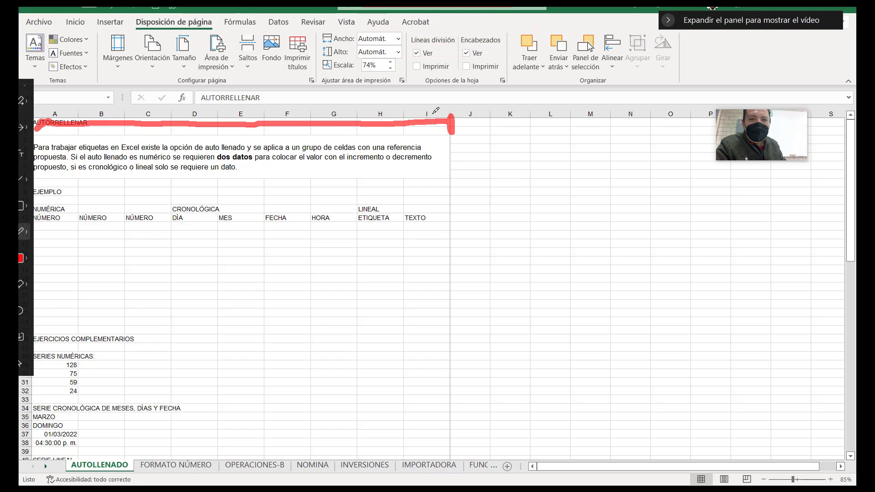
click(28, 87)
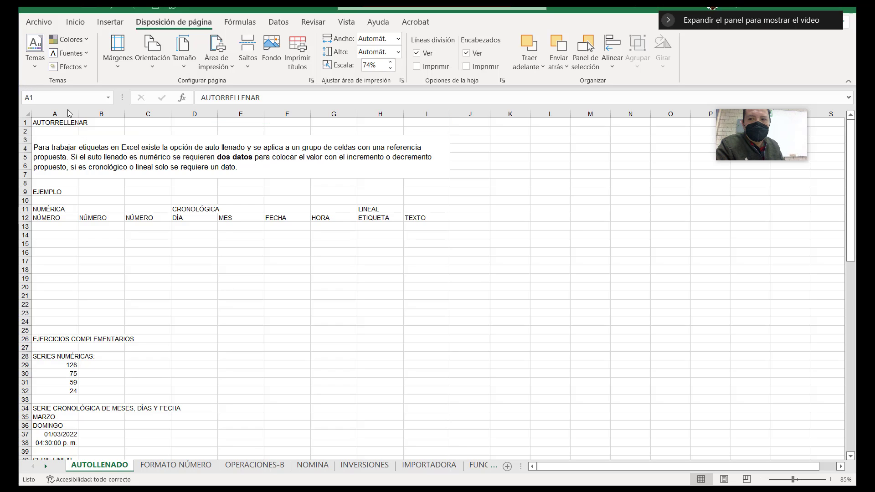
Try merging and centering the AUTORRELLENAR title across A1:I1, and undo it
click(59, 123)
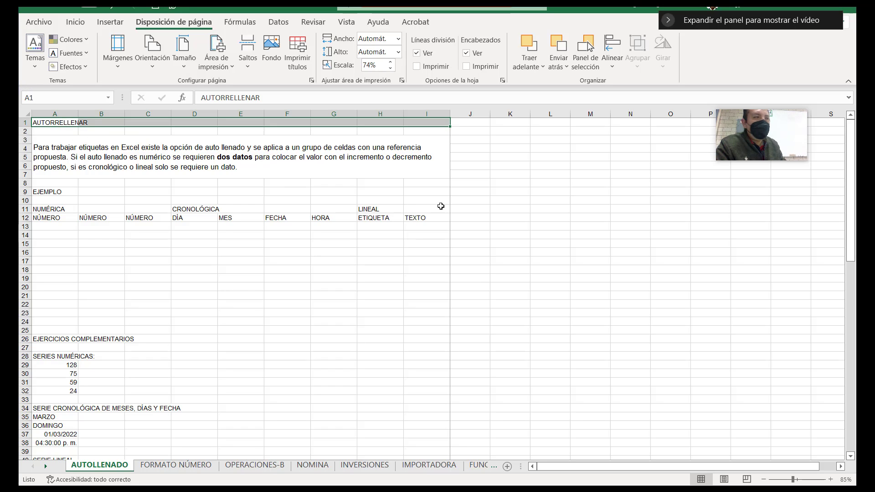
click(75, 23)
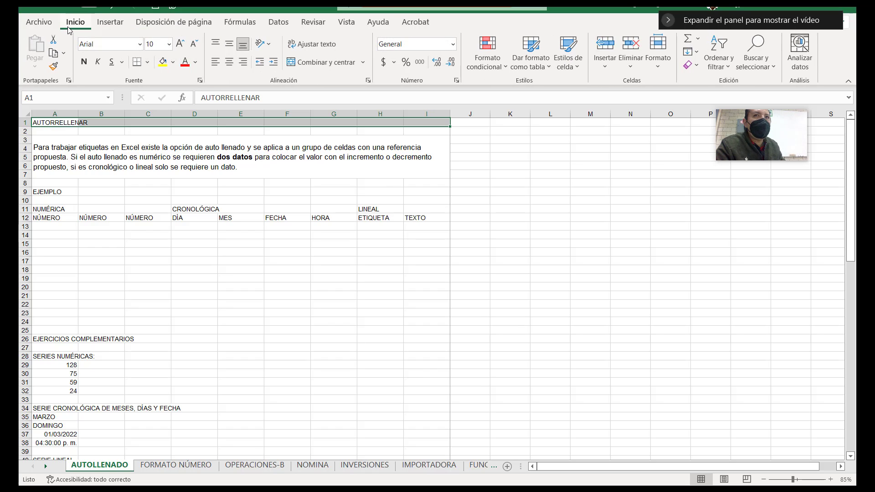
click(332, 65)
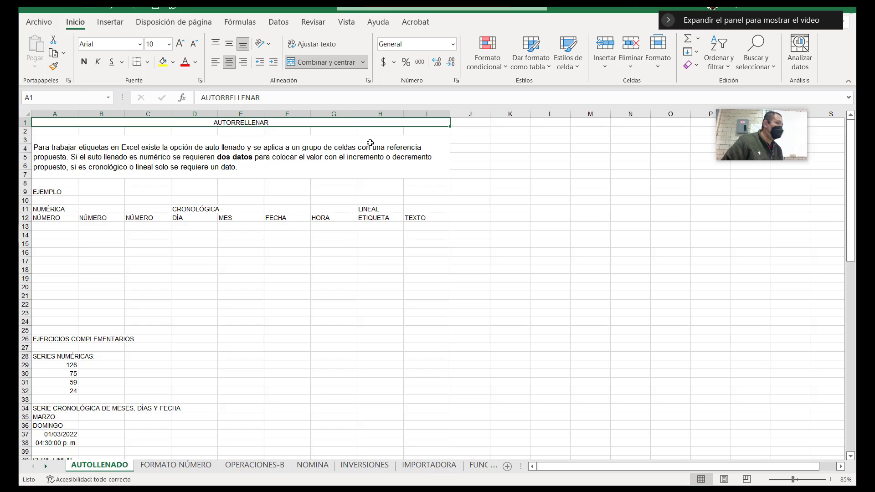
key(ctrl+z)
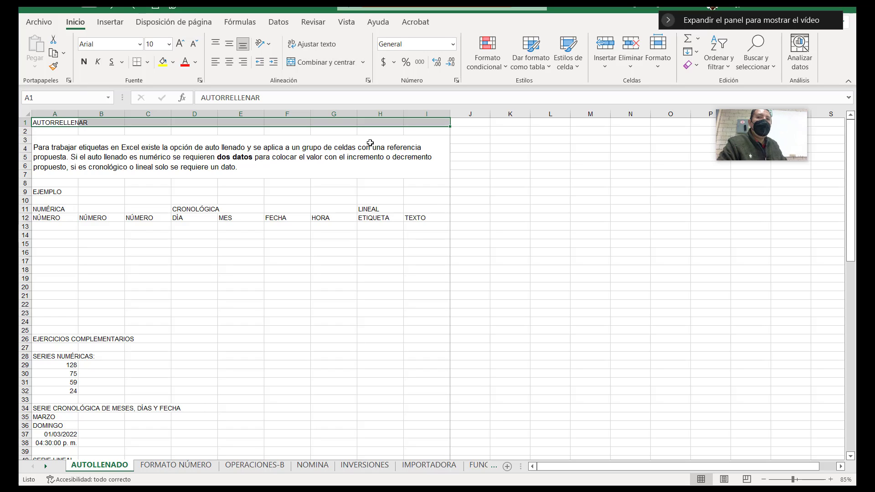
Merge and center the AUTORRELLENAR title across cells A1:I1
click(342, 242)
drag(61, 122, 424, 112)
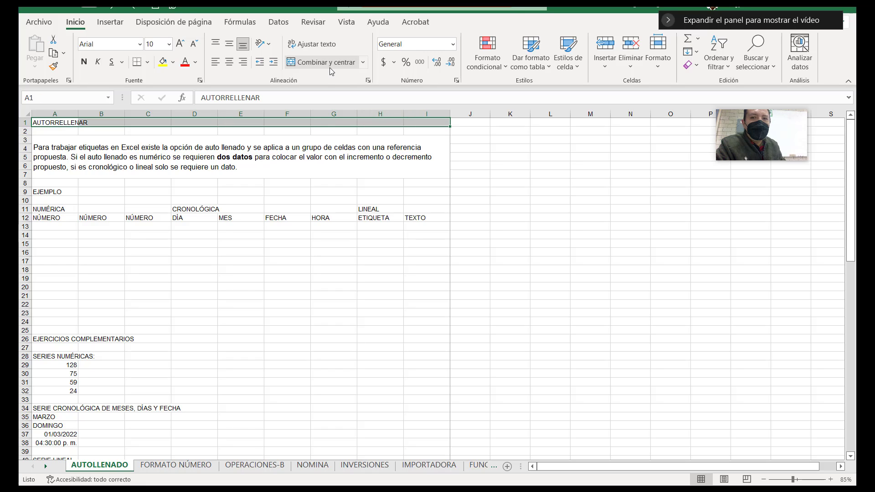
click(330, 67)
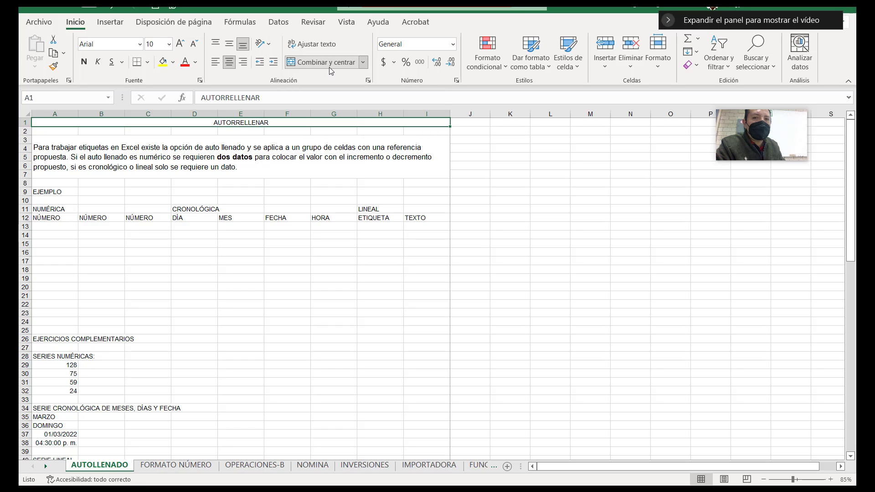
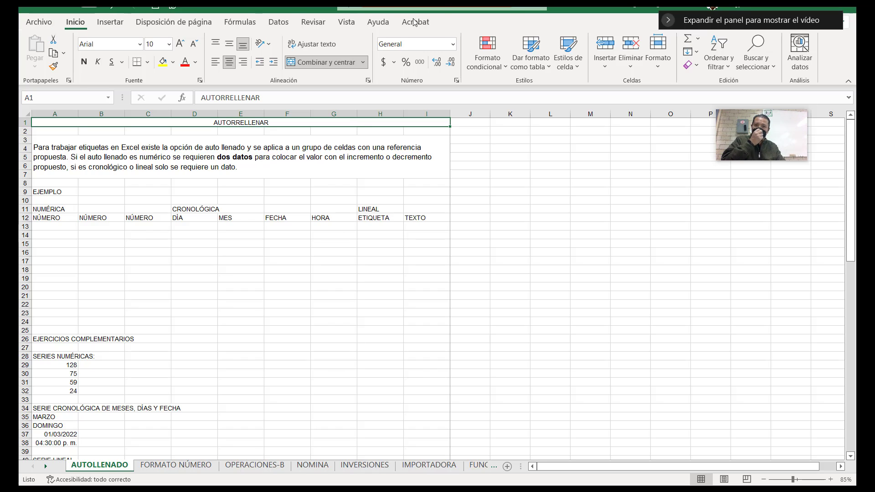
Outline the font formatting tools and mark the fill color option with red annotations, and clear the annotations
mouse_move(414, 22)
click(661, 18)
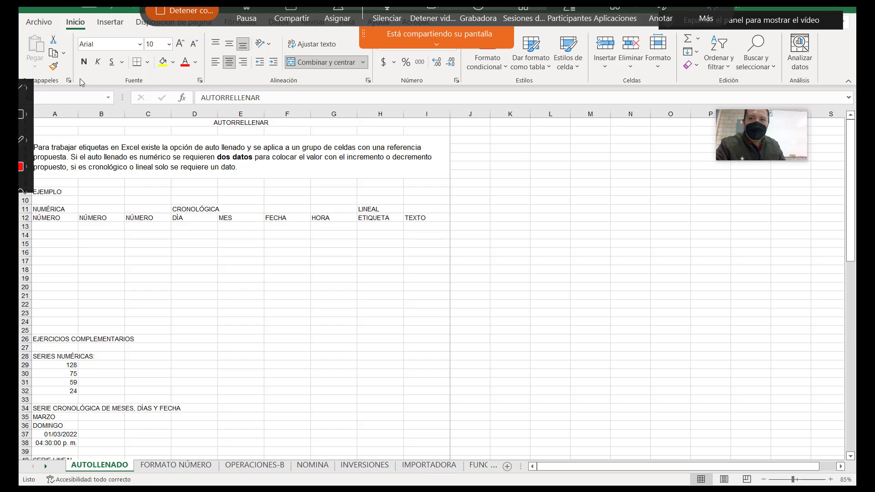
mouse_move(80, 82)
mouse_down()
mouse_move(75, 41)
mouse_move(176, 28)
mouse_move(208, 79)
mouse_move(76, 87)
mouse_move(70, 56)
mouse_up()
mouse_move(165, 71)
mouse_down()
mouse_move(157, 54)
mouse_move(178, 66)
mouse_move(164, 68)
mouse_up()
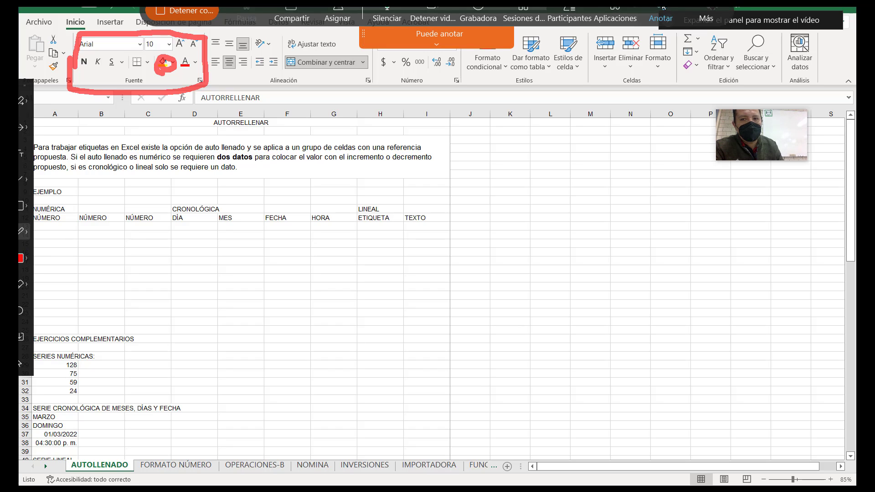
click(663, 8)
Fill the merged AUTORRELLENAR title cell with yellow and make its text bold
click(196, 126)
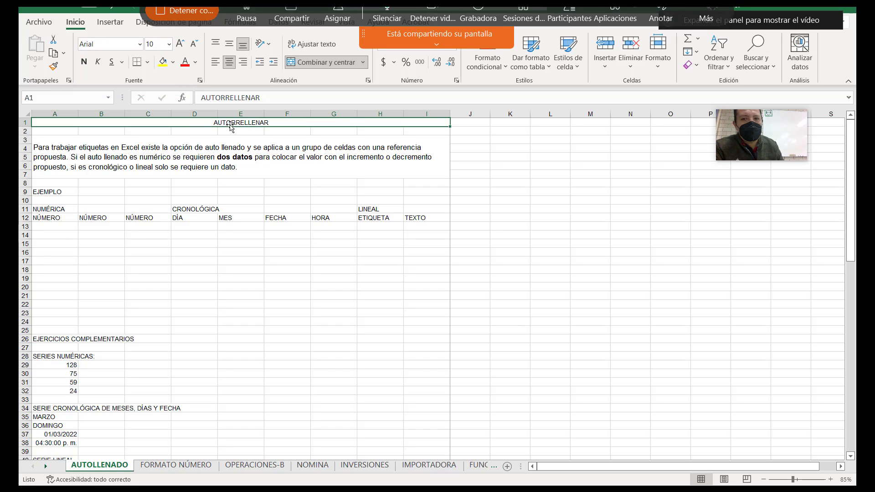
click(162, 61)
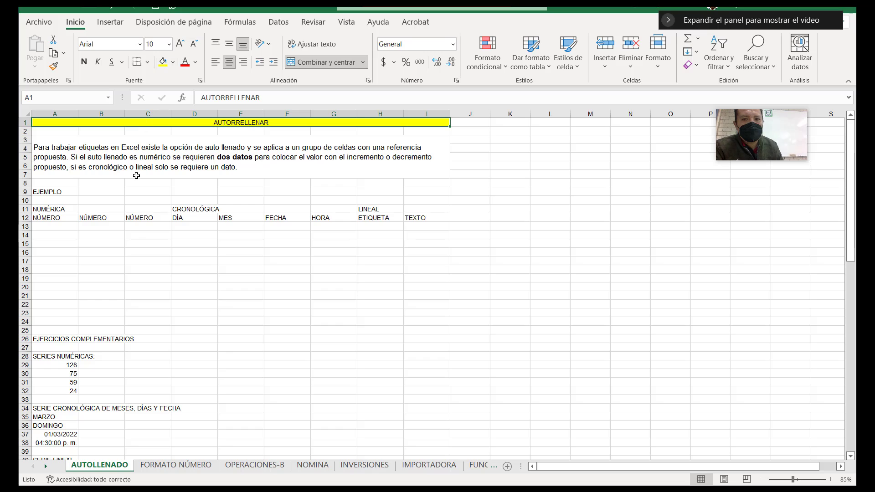
click(85, 64)
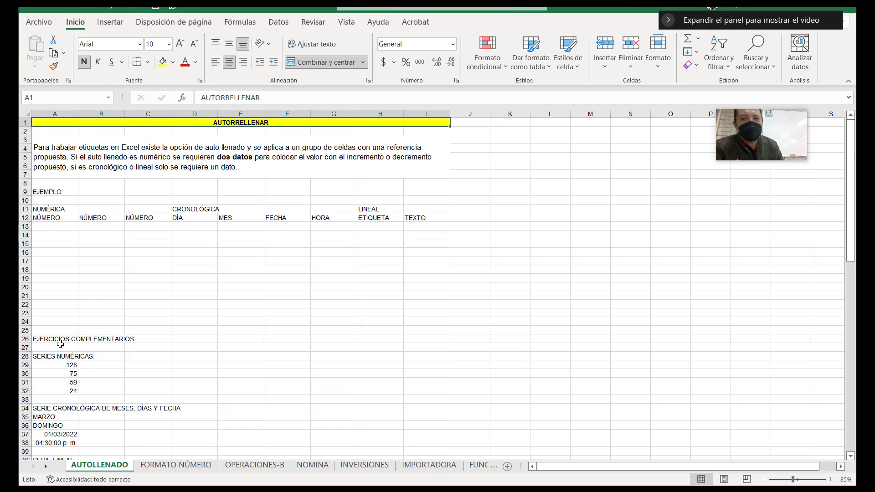
Set the AUTORRELLENAR title's font size to 18 and its font color to standard red
click(169, 44)
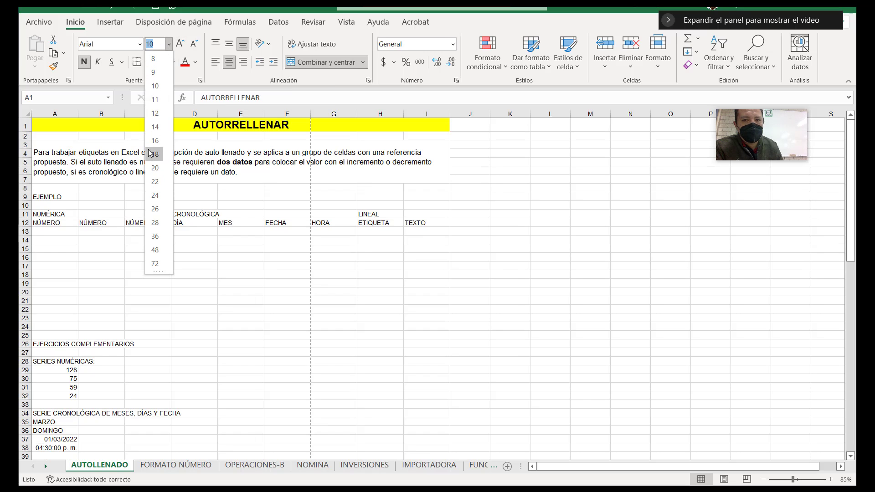
click(155, 100)
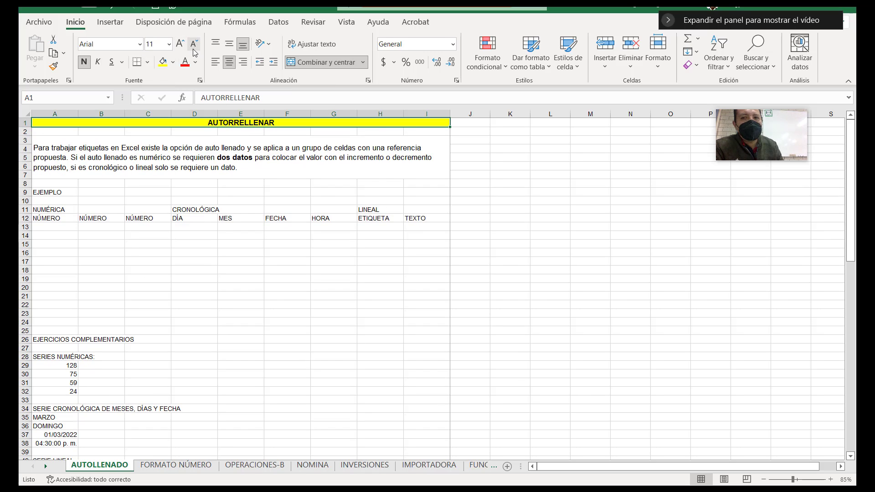
click(181, 50)
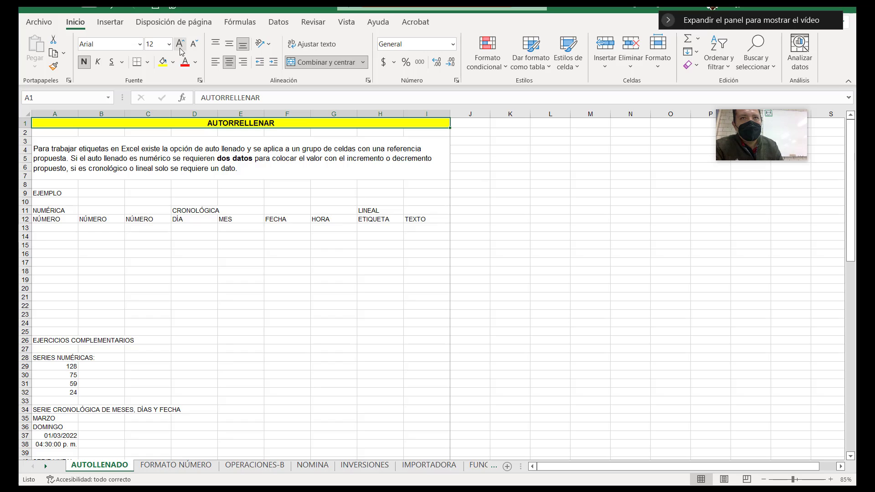
click(181, 49)
click(193, 47)
click(169, 44)
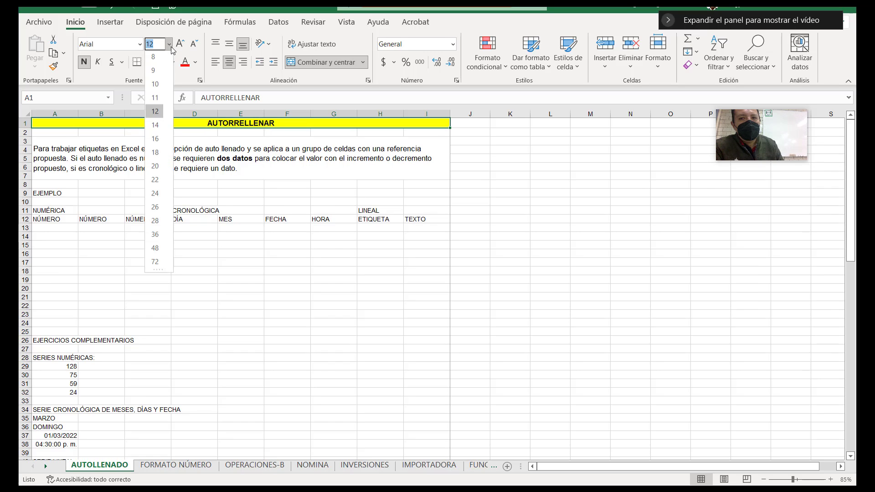
click(169, 45)
click(180, 43)
click(181, 43)
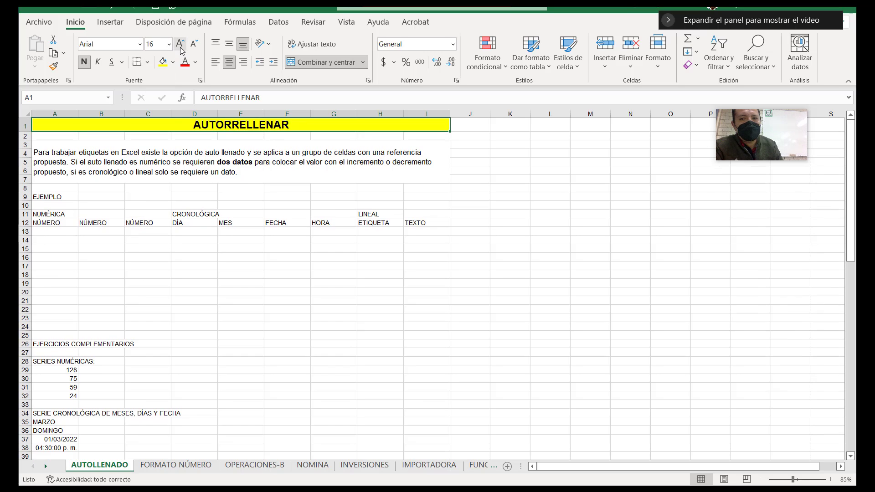
click(180, 44)
click(195, 62)
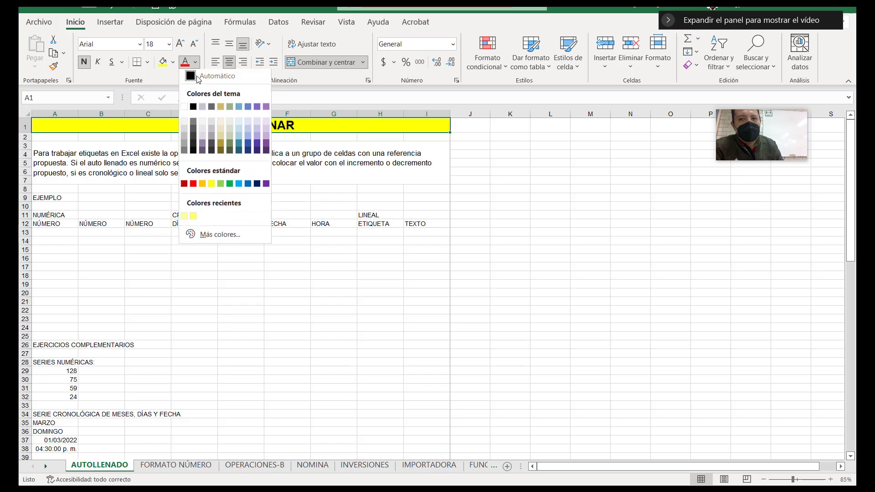
click(194, 185)
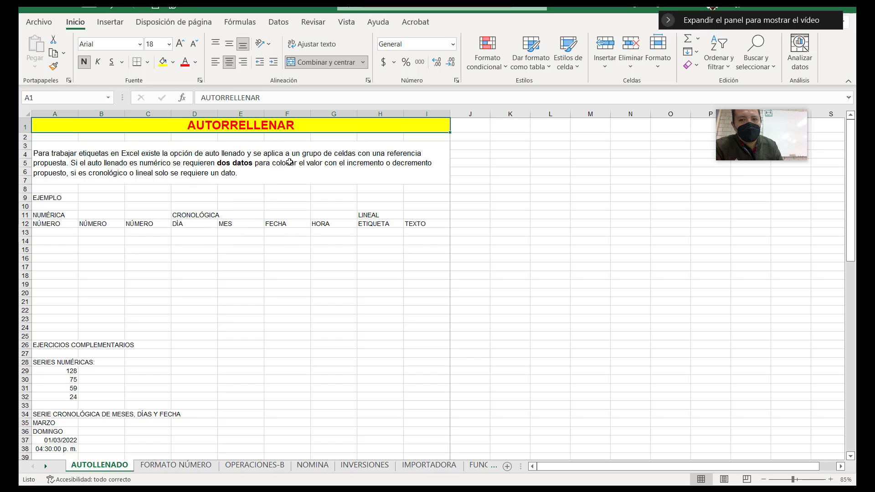
Change the title cell's fill to bright magenta from the standard palette of additional colors
click(173, 62)
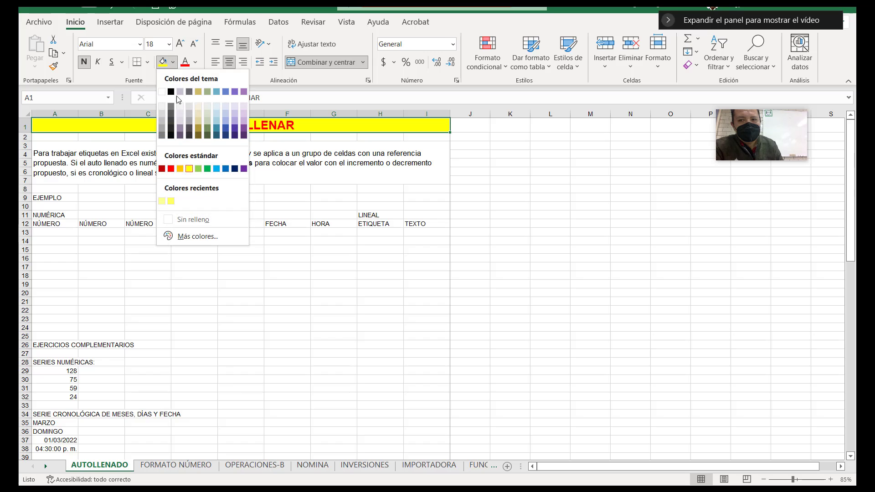
click(182, 236)
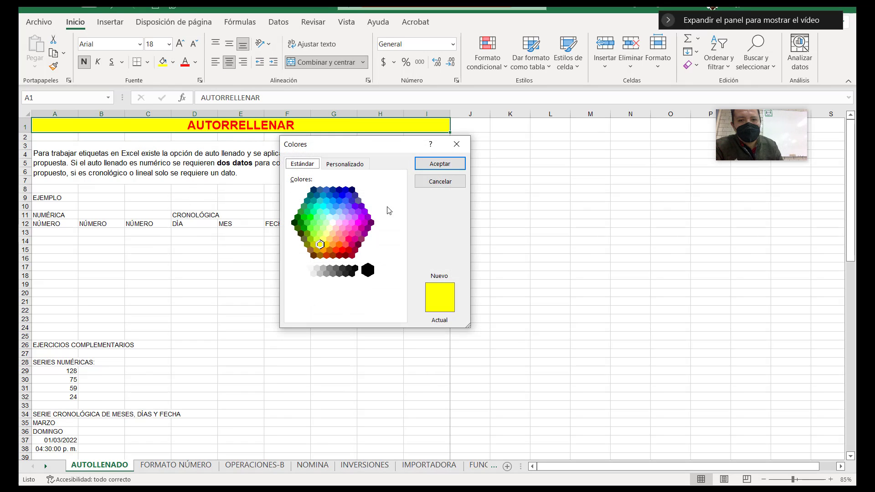
click(349, 220)
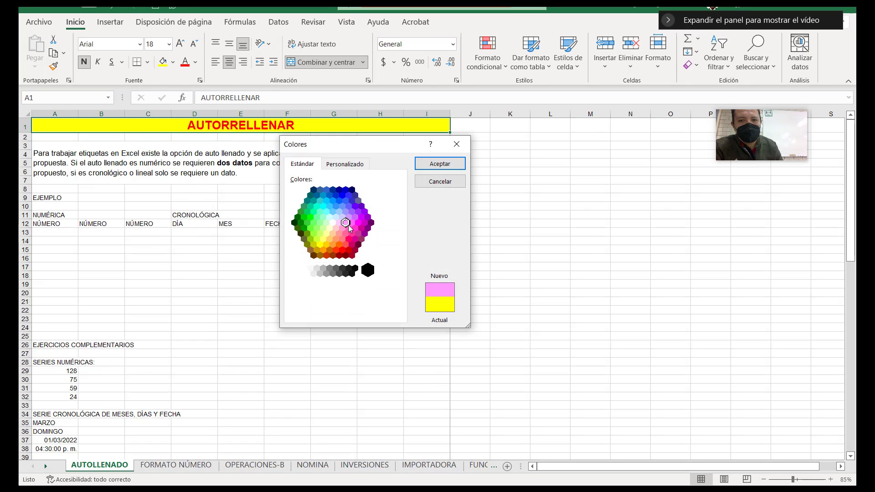
click(350, 165)
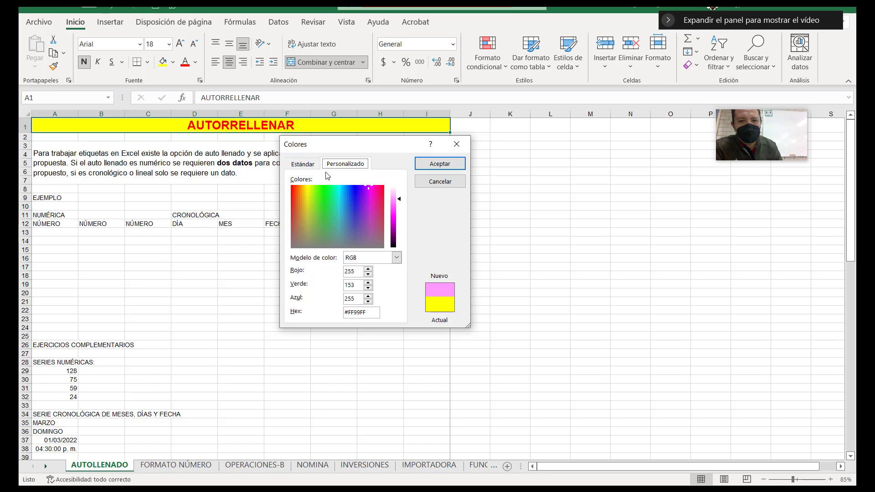
click(303, 164)
click(359, 228)
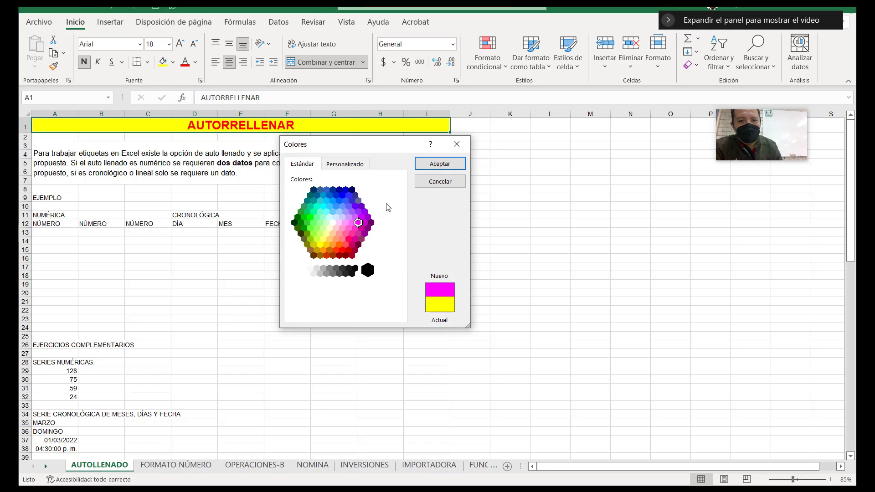
click(440, 165)
click(320, 282)
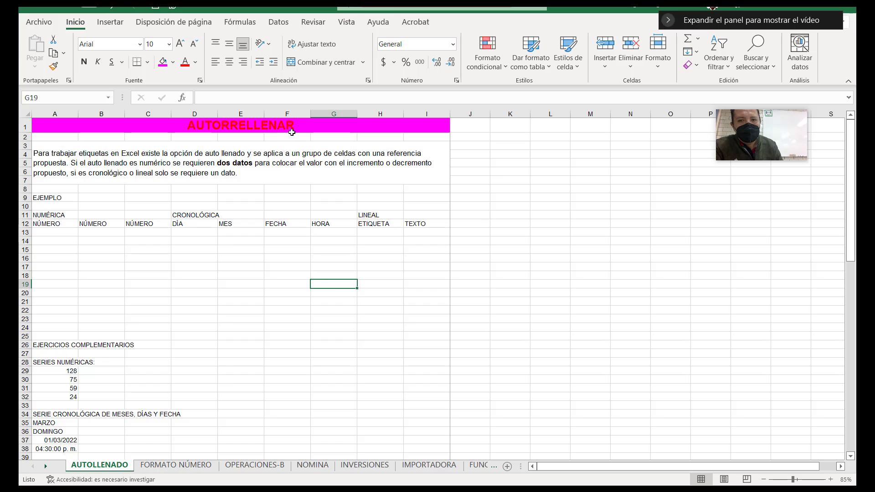
Undo the magenta fill on the AUTORRELLENAR title cell
key(ctrl+z)
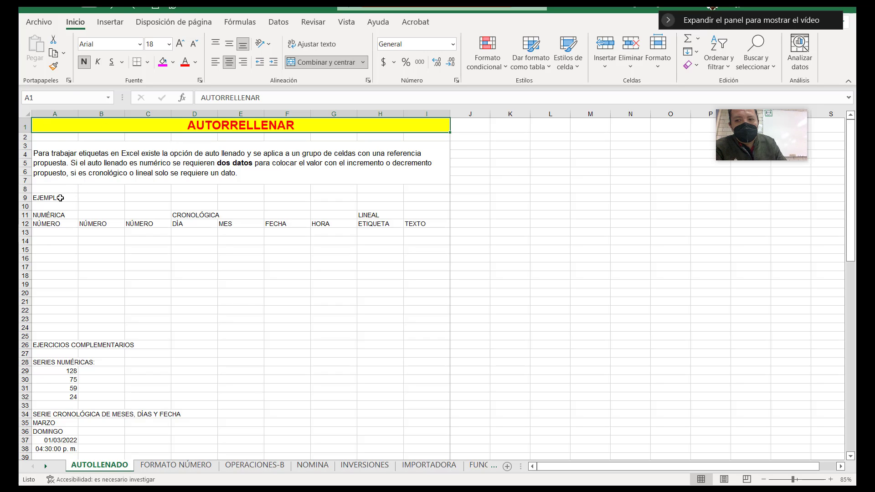
Merge and center the EJEMPLO heading across A9:I9 and fill it with standard light green
drag(60, 198, 424, 200)
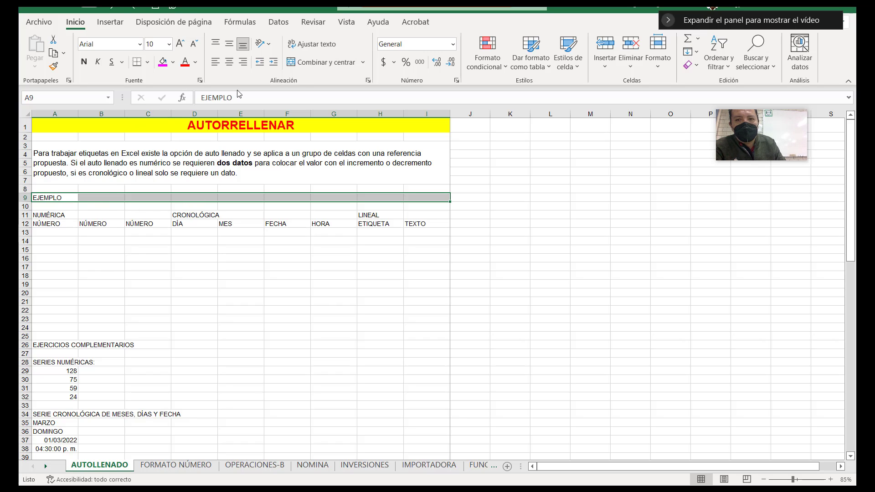
click(313, 63)
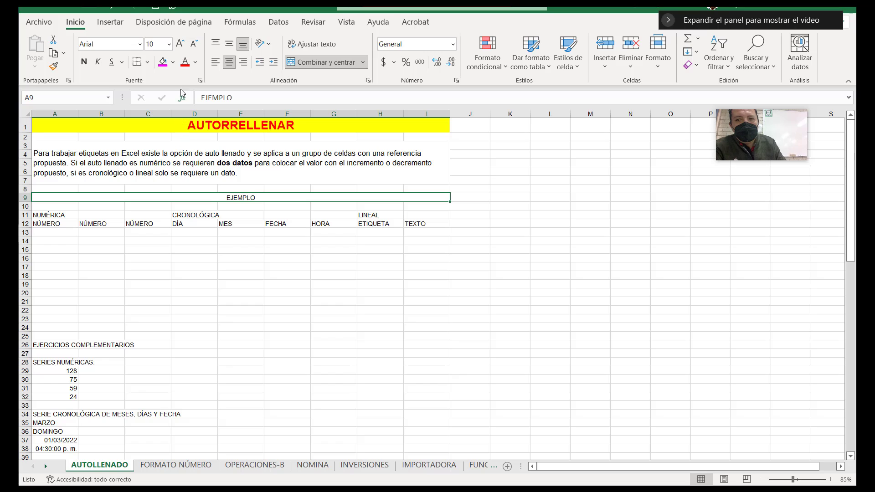
click(174, 62)
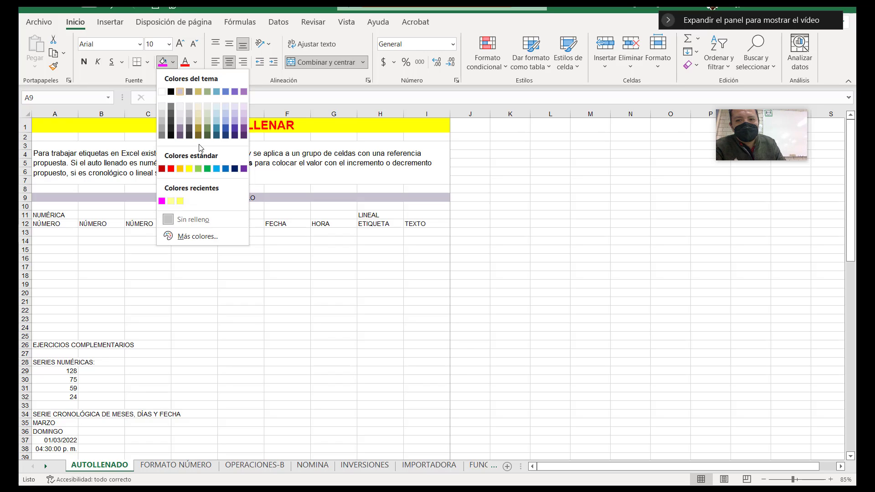
click(198, 169)
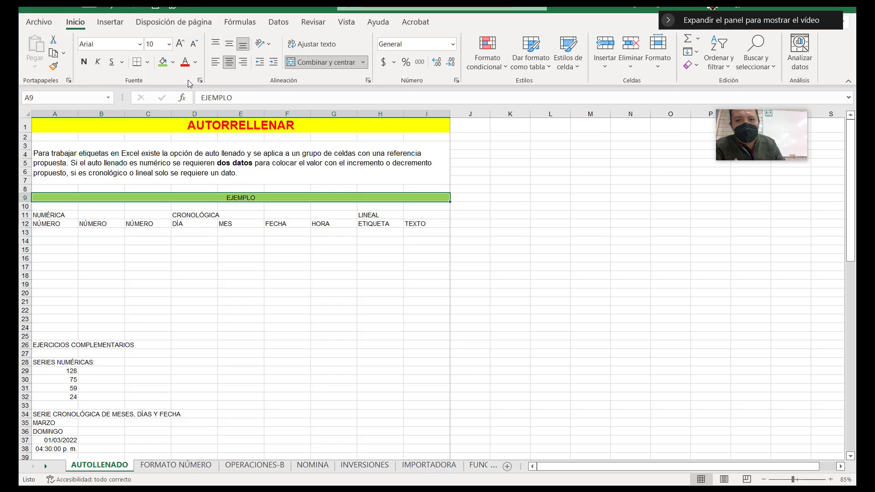
Increase the AUTORRELLENAR title's font size to 24
click(257, 130)
click(181, 44)
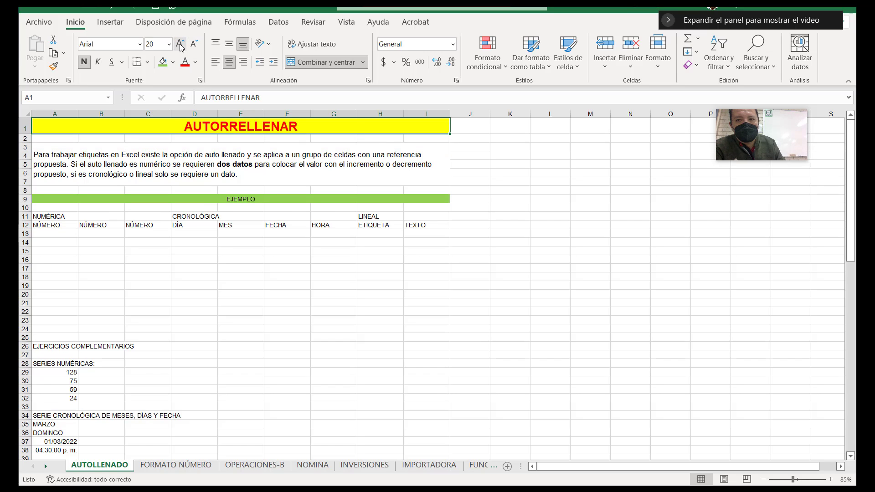
click(181, 44)
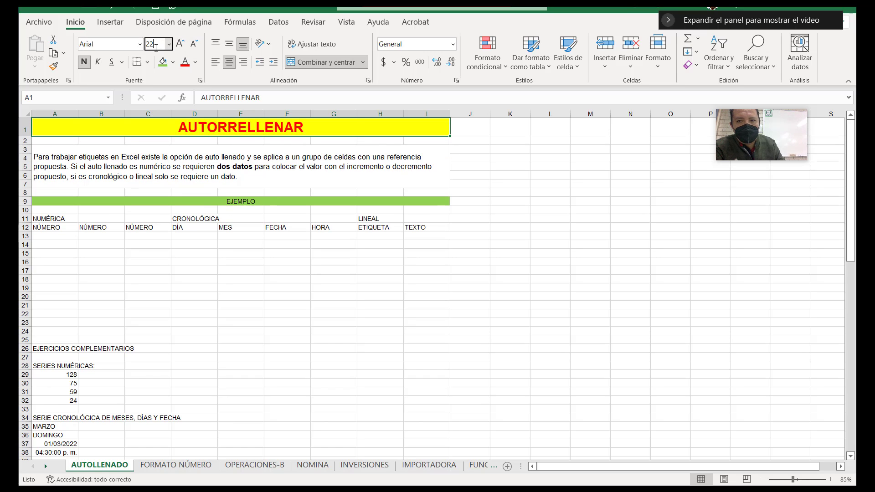
click(156, 47)
text(24)
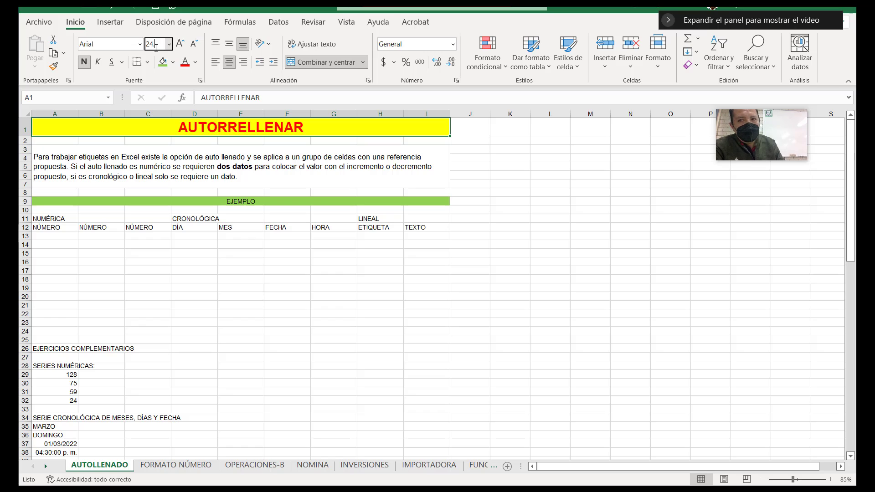
key(Return)
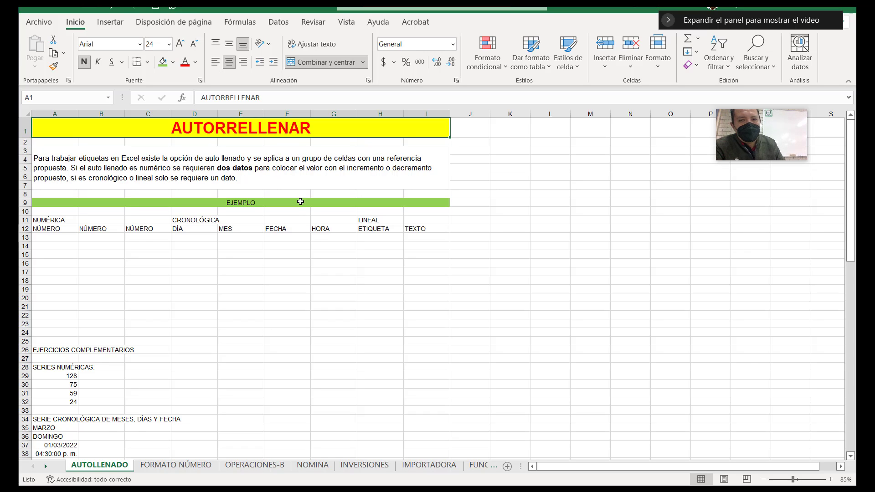
Set the EJEMPLO heading's font size to 20
click(279, 211)
click(238, 201)
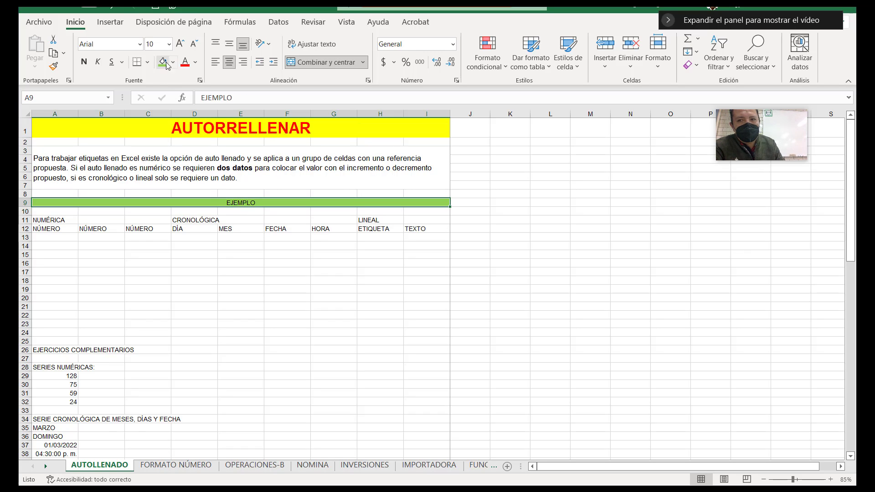
click(169, 44)
click(155, 167)
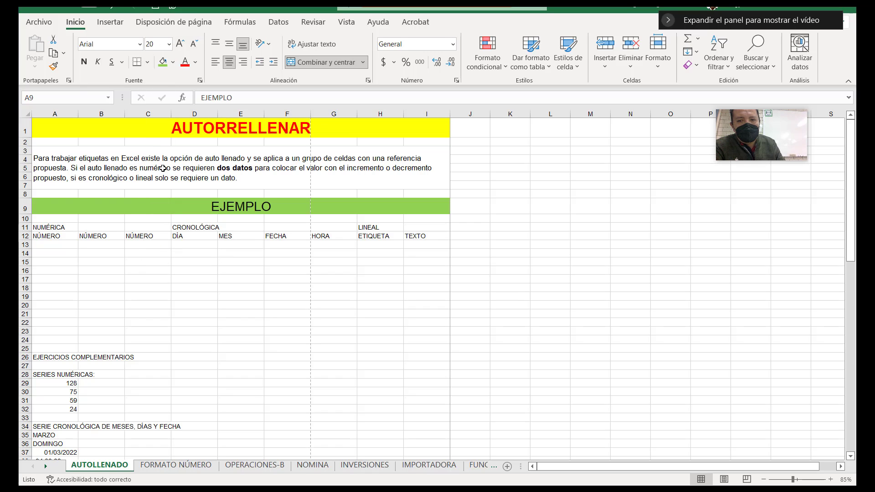
click(269, 299)
click(248, 218)
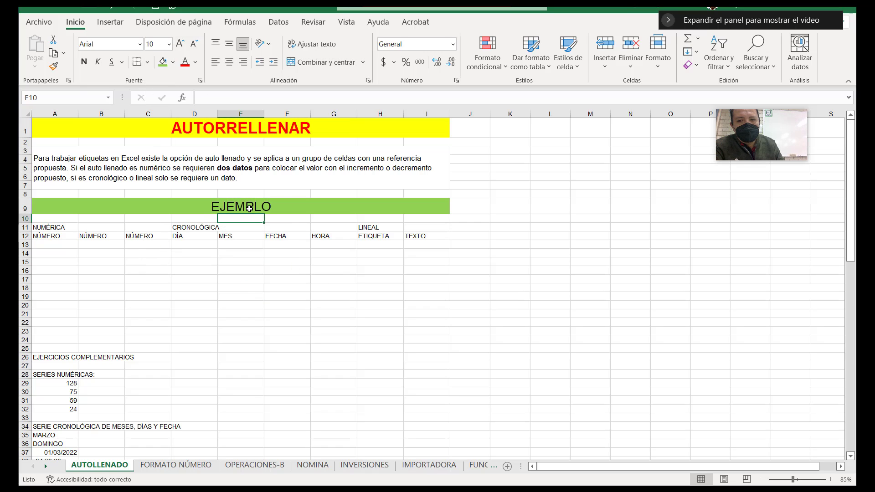
Format the EJEMPLO heading with a standard green fill and bold white text
click(249, 209)
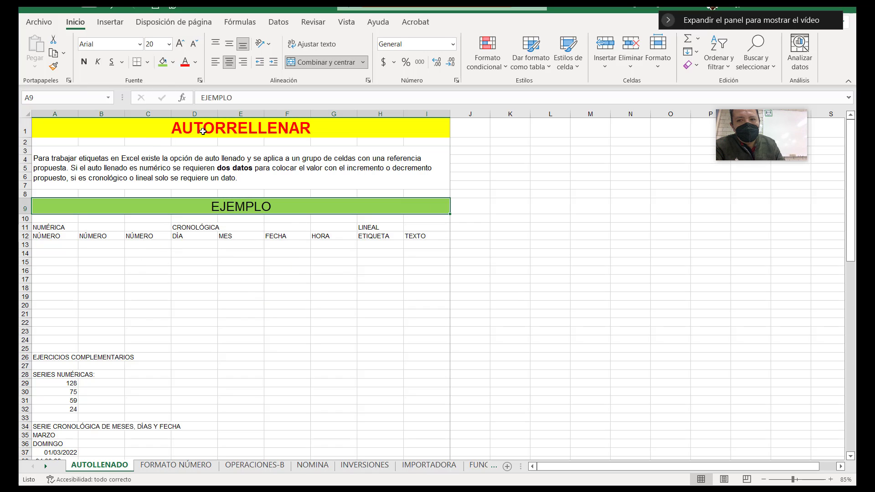
click(173, 62)
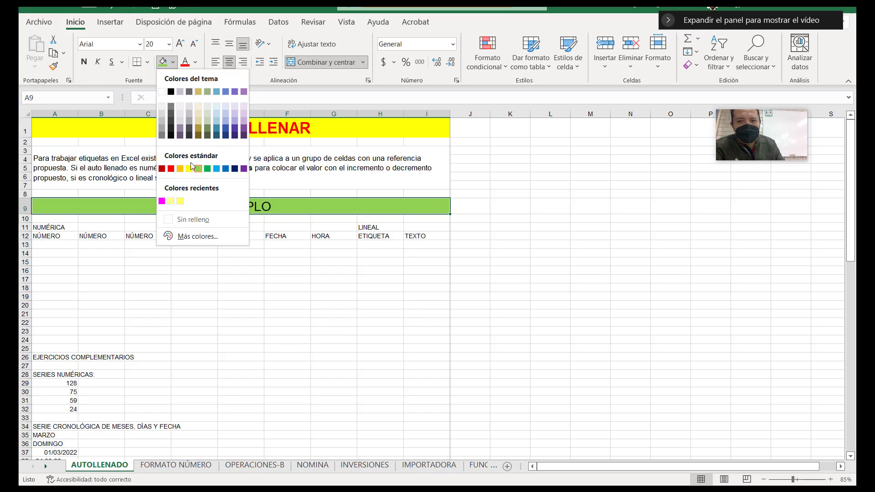
click(207, 169)
click(195, 62)
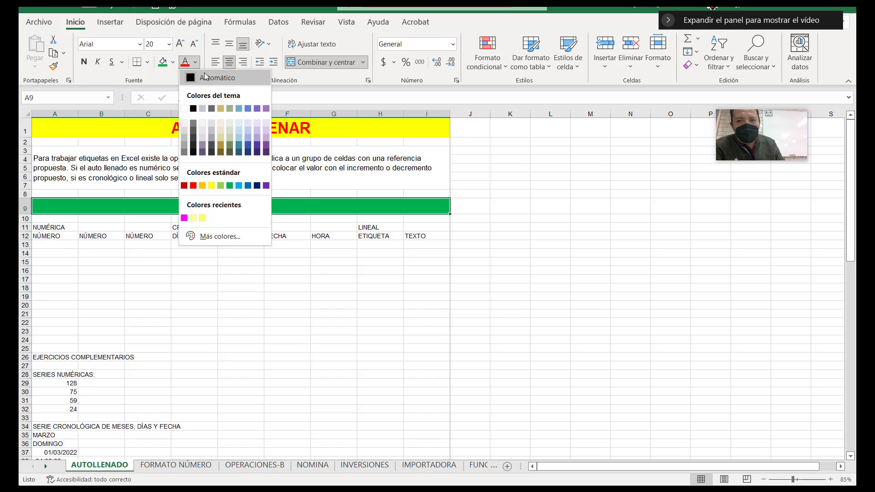
click(185, 109)
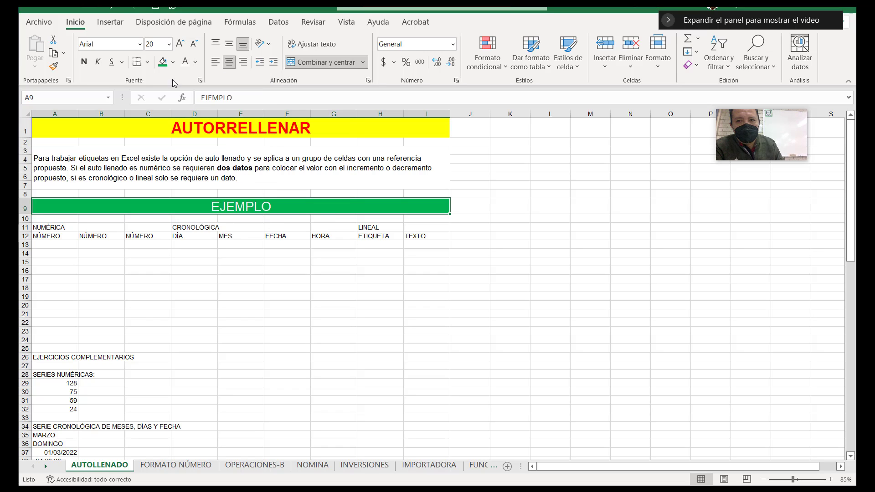
click(84, 61)
click(279, 262)
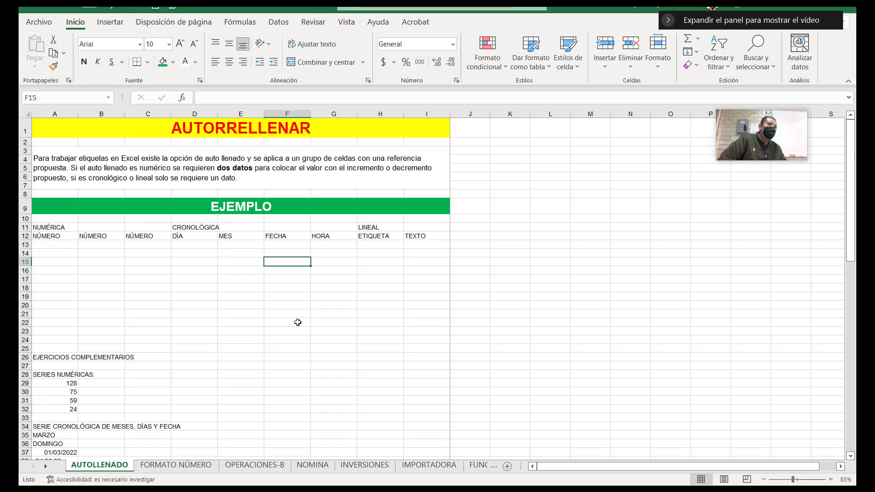
Merge and center the EJERCICIOS COMPLEMENTARIOS heading across A26:I26
scroll(346, 176, down, 3)
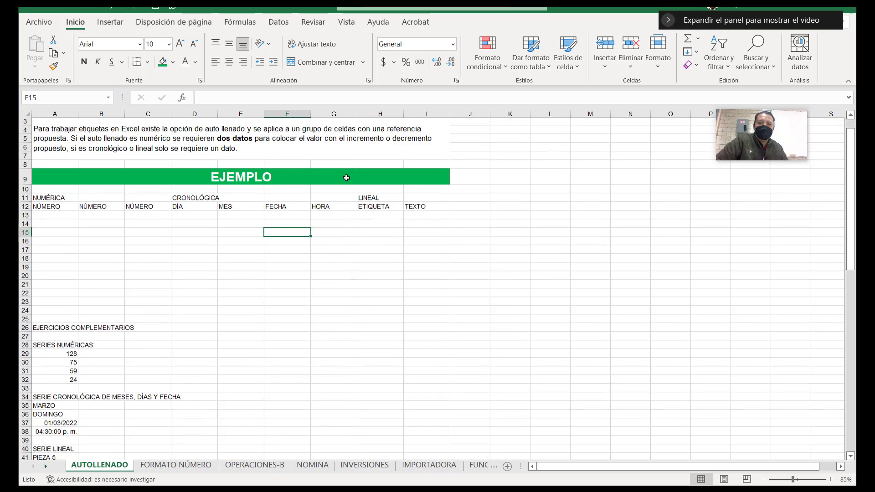
drag(68, 258, 413, 265)
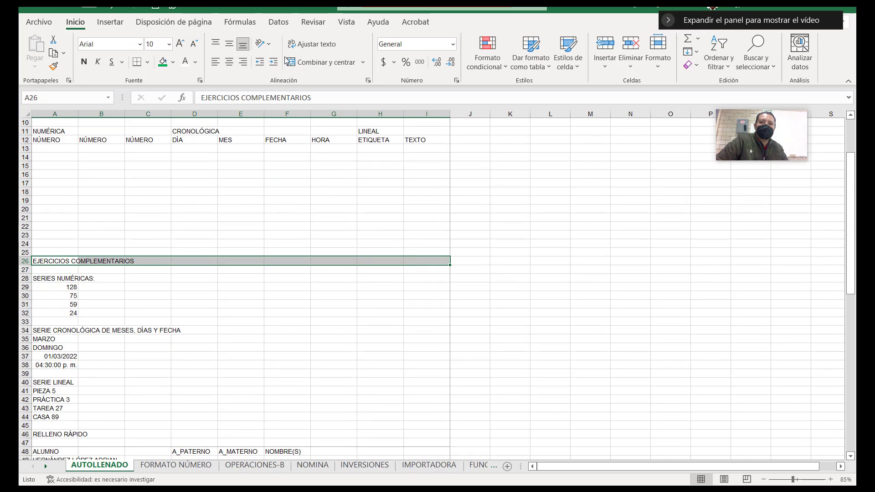
click(314, 63)
Copy the EJEMPLO heading's formatting onto the EJERCICIOS COMPLEMENTARIOS heading with Format Painter
scroll(305, 153, up, 3)
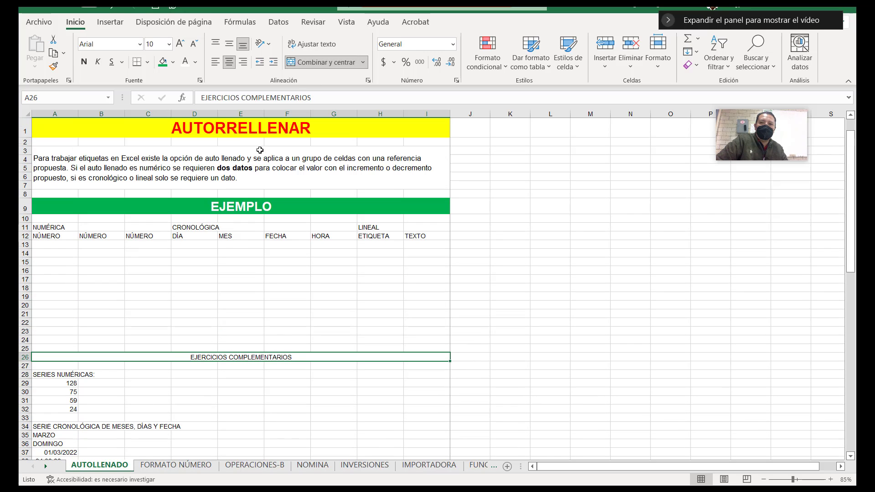
click(294, 206)
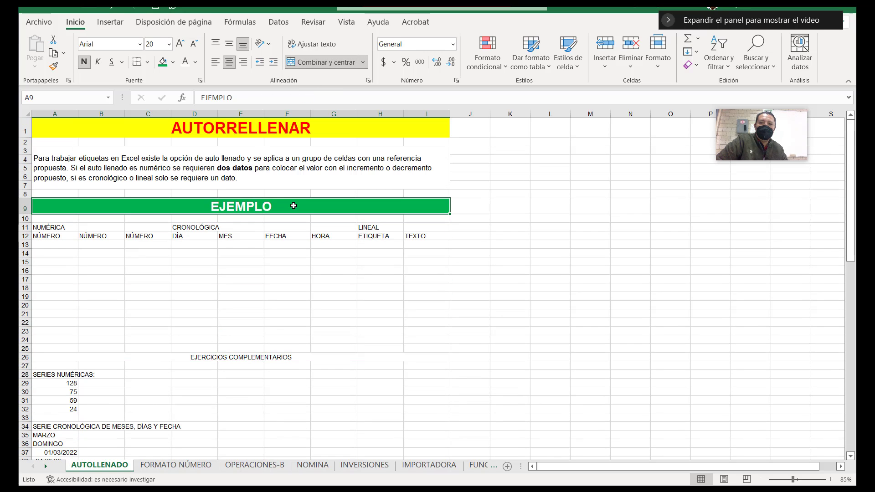
click(53, 66)
scroll(246, 313, down, 1)
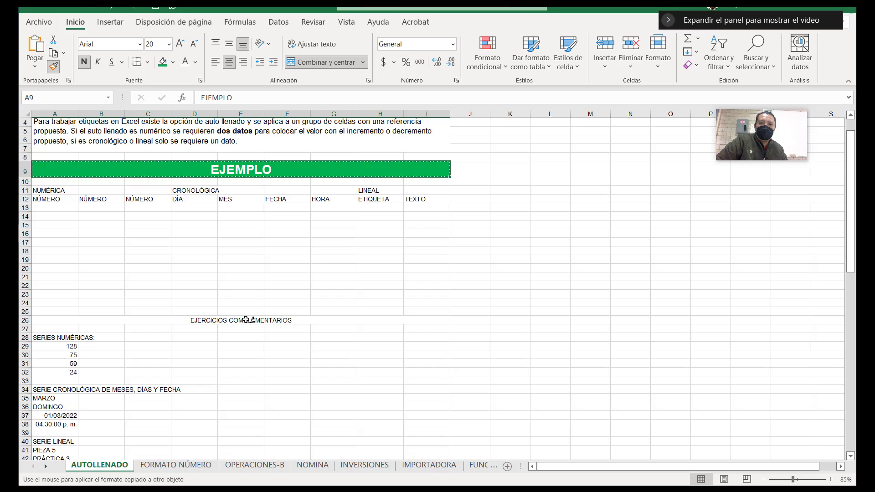
click(245, 319)
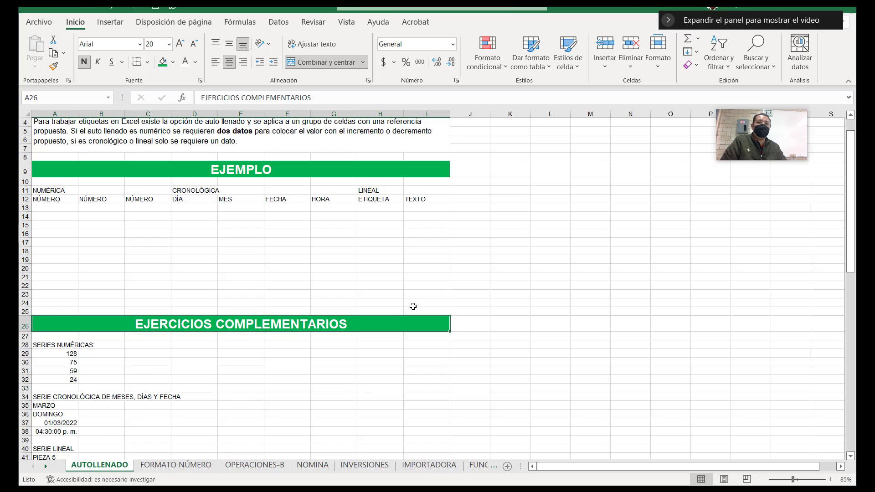
Merge and center the RELLENO RÁPIDO heading across A46:I46
scroll(375, 307, down, 8)
scroll(269, 266, up, 2)
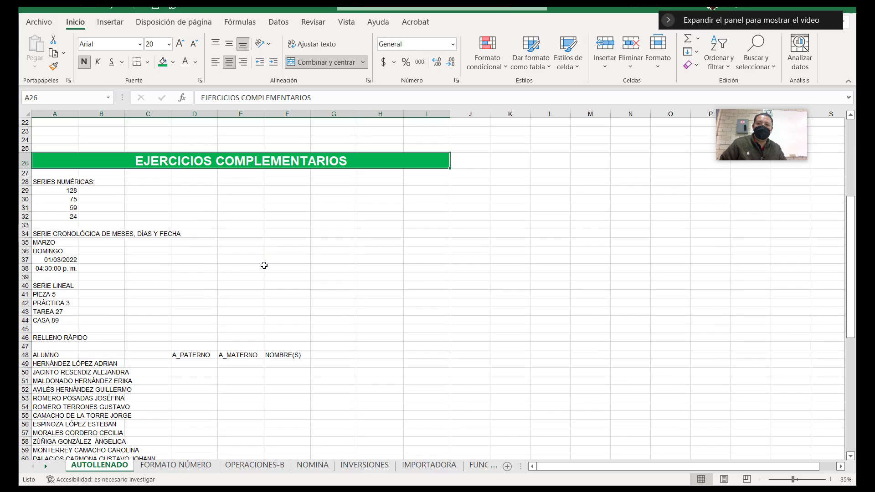
scroll(113, 325, down, 1)
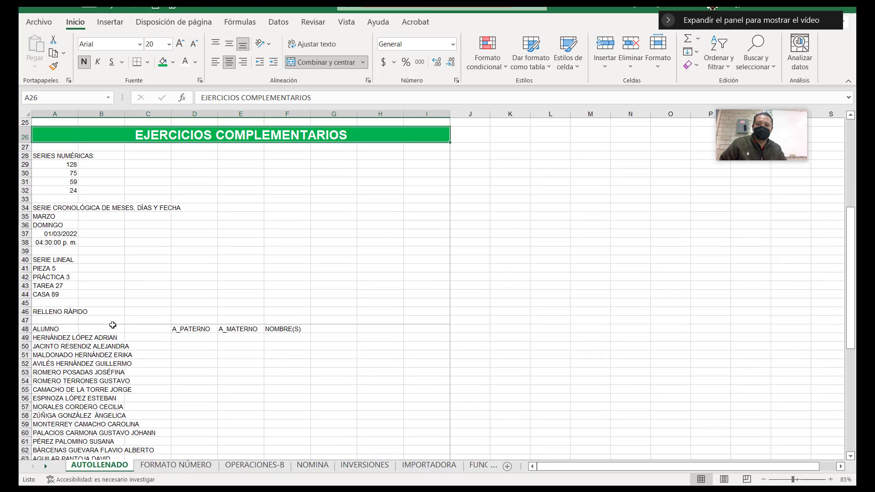
click(87, 312)
drag(52, 311, 428, 311)
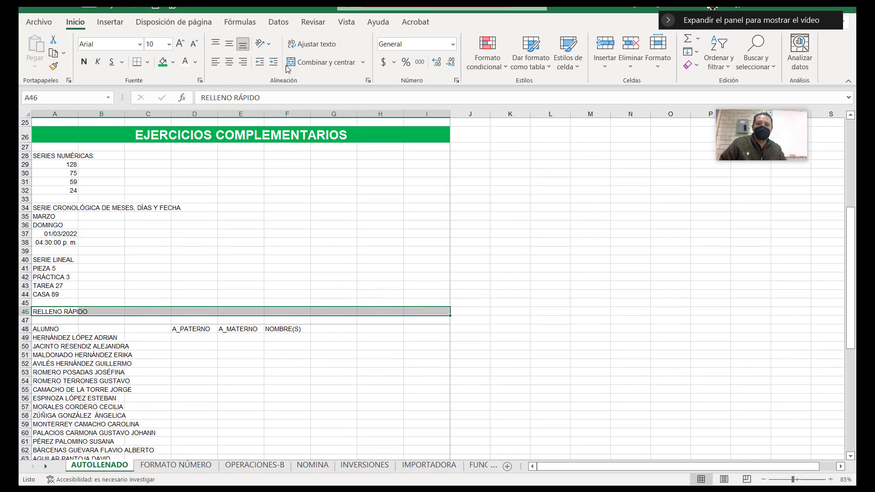
click(300, 62)
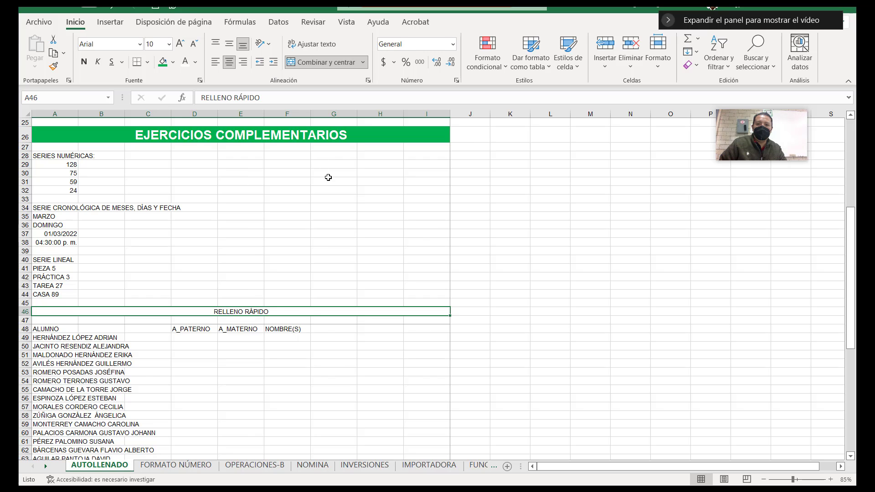
Copy the EJERCICIOS COMPLEMENTARIOS heading's formatting onto the RELLENO RÁPIDO heading with Format Painter
scroll(319, 182, down, 8)
scroll(211, 336, down, 10)
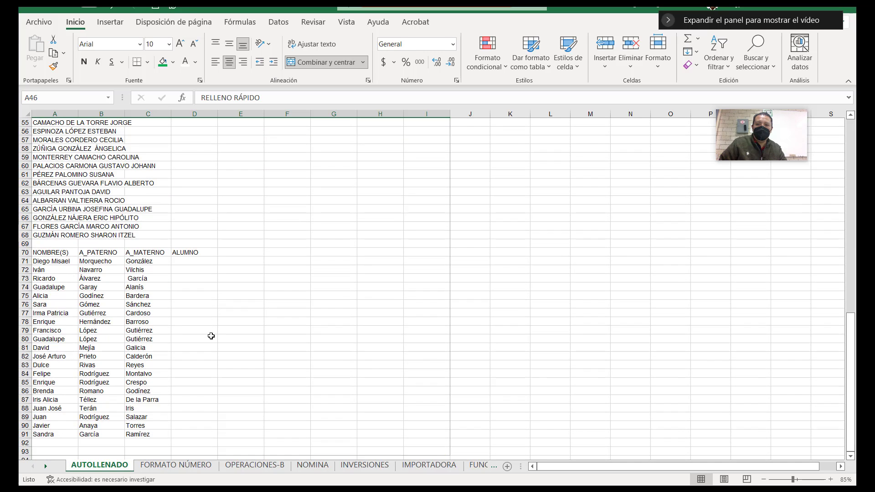
scroll(215, 333, up, 5)
scroll(215, 333, up, 15)
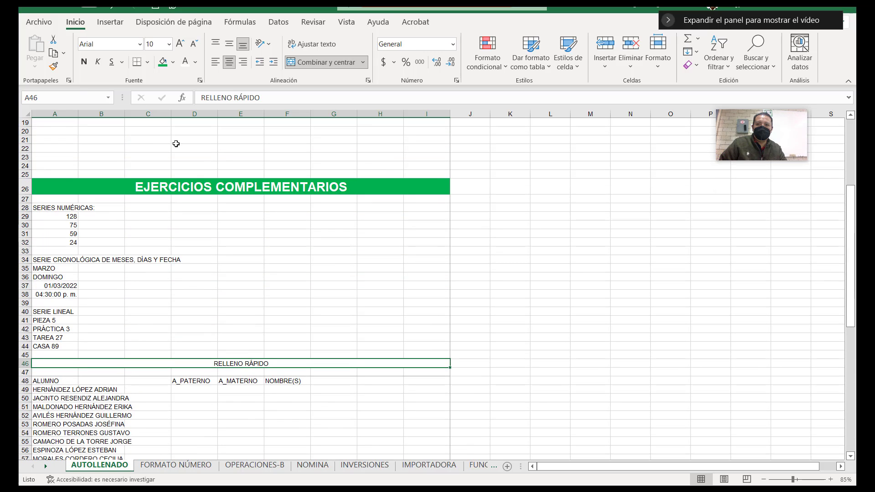
click(152, 187)
click(54, 66)
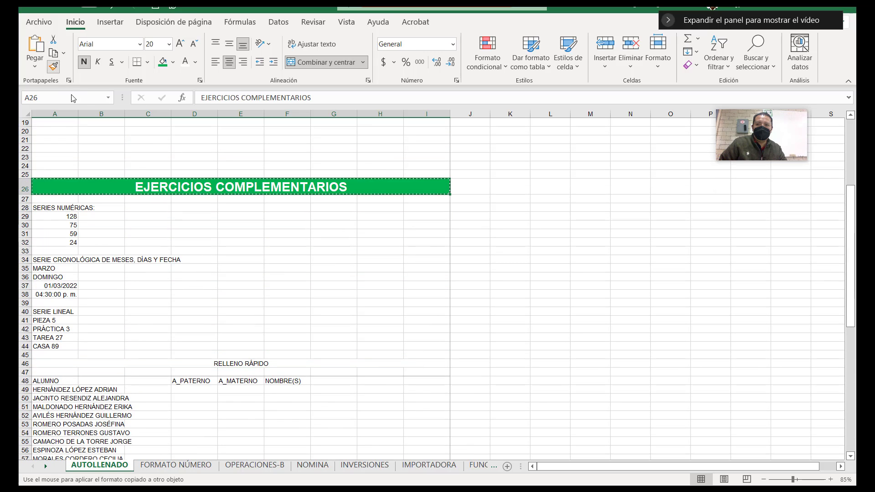
click(253, 365)
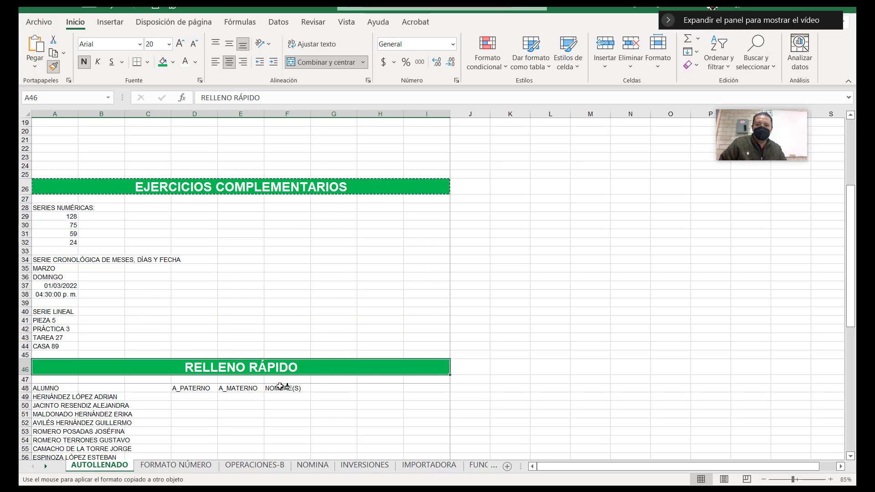
scroll(172, 328, down, 1)
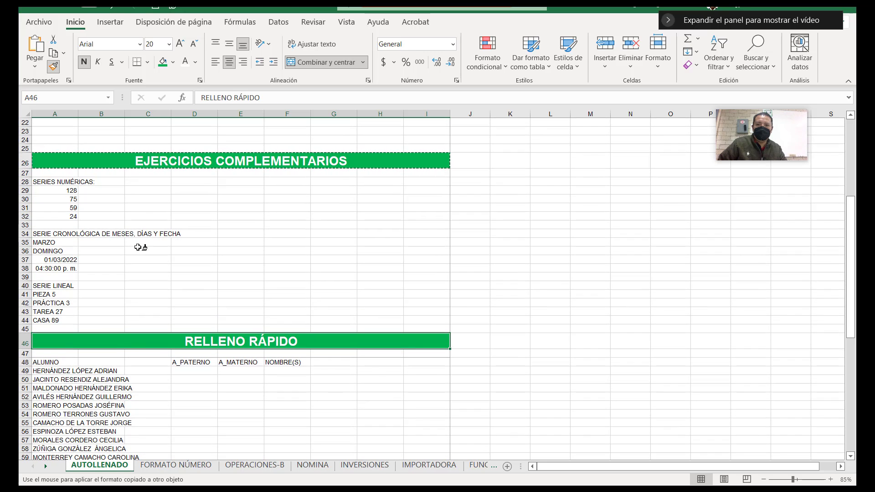
click(97, 232)
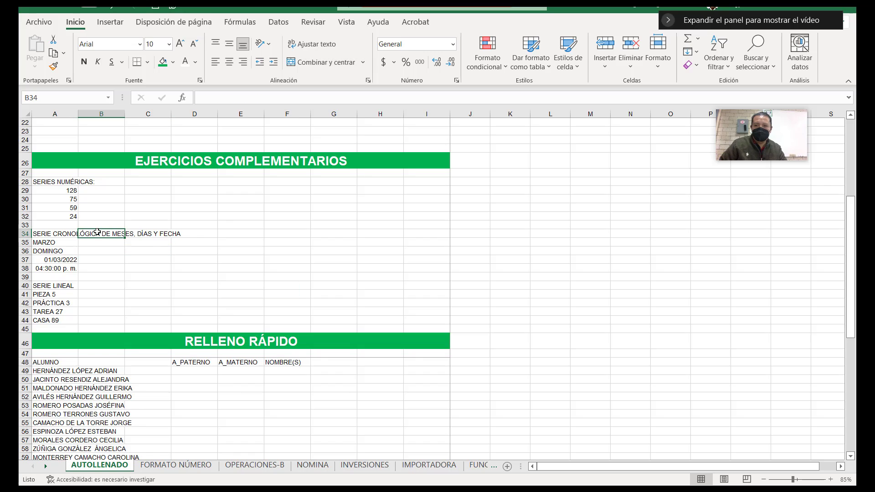
scroll(158, 298, up, 4)
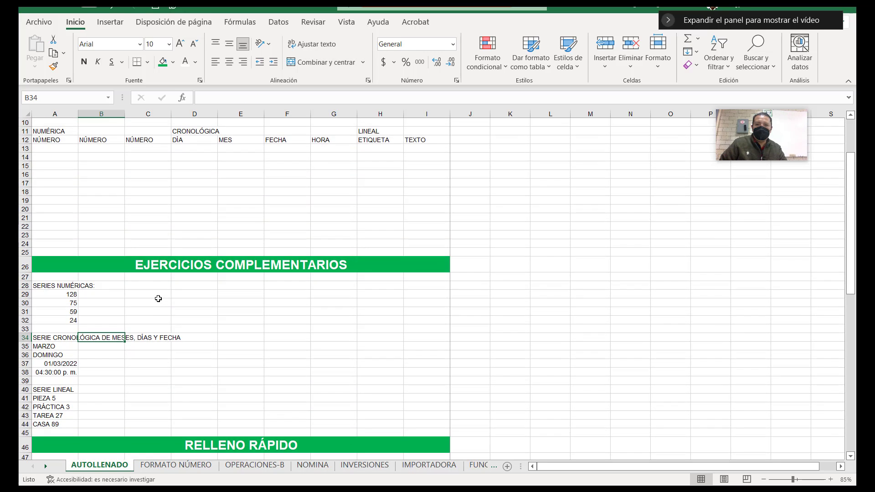
ctrl+scroll(158, 298, down, 3)
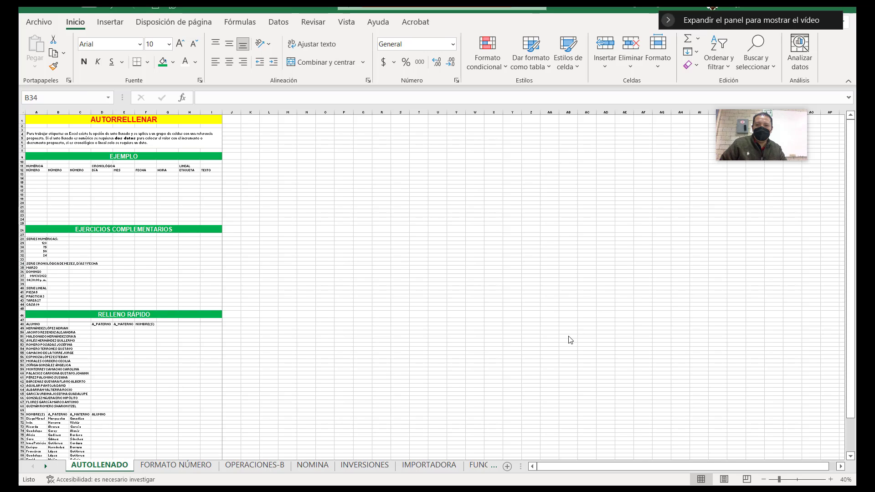
Switch the AUTOLLENADO sheet to Page Break Preview and examine the layout of page 1
ctrl+scroll(314, 315, up, 2)
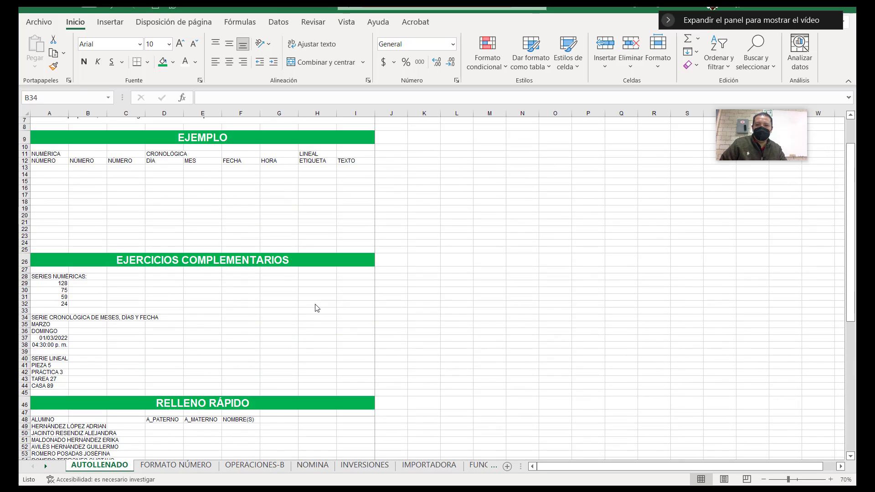
ctrl+scroll(317, 307, down, 1)
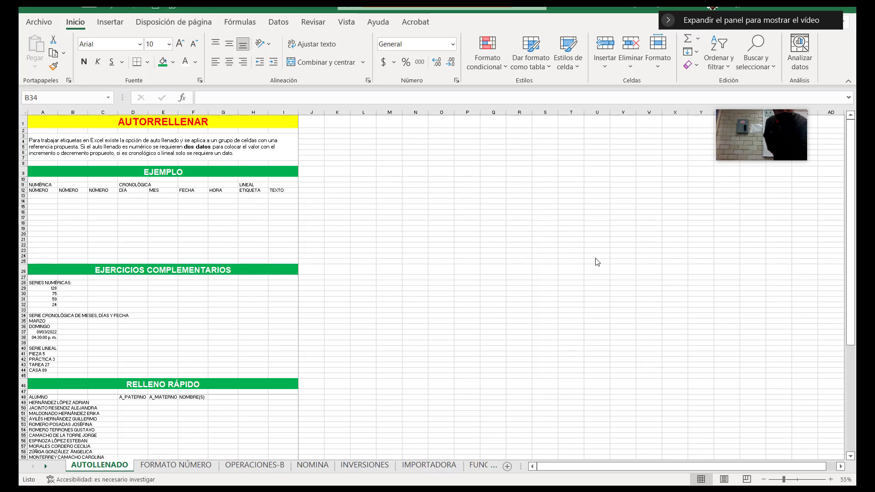
click(760, 469)
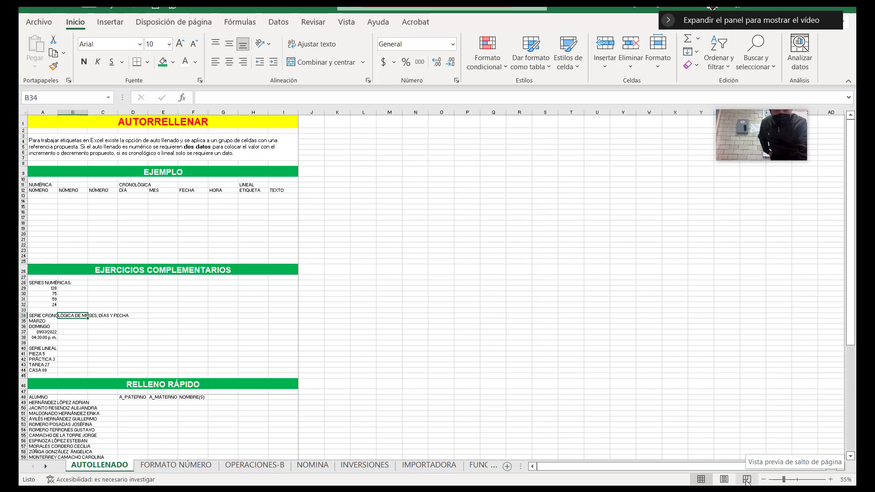
click(744, 476)
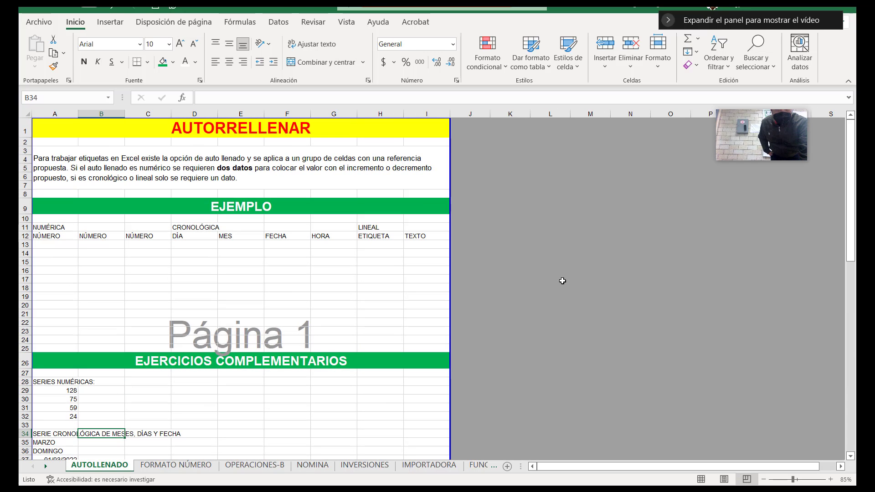
mouse_move(448, 233)
mouse_down()
mouse_move(322, 234)
mouse_move(310, 250)
mouse_move(436, 245)
mouse_move(438, 231)
mouse_up()
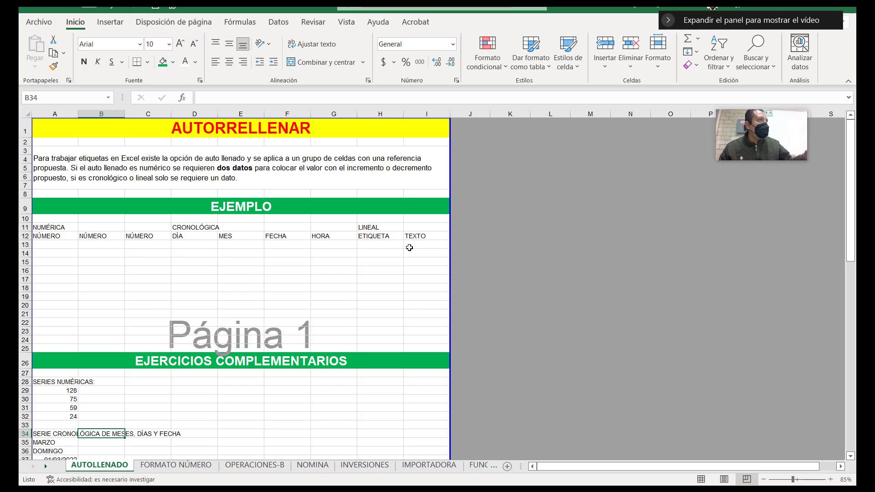
scroll(410, 247, up, 3)
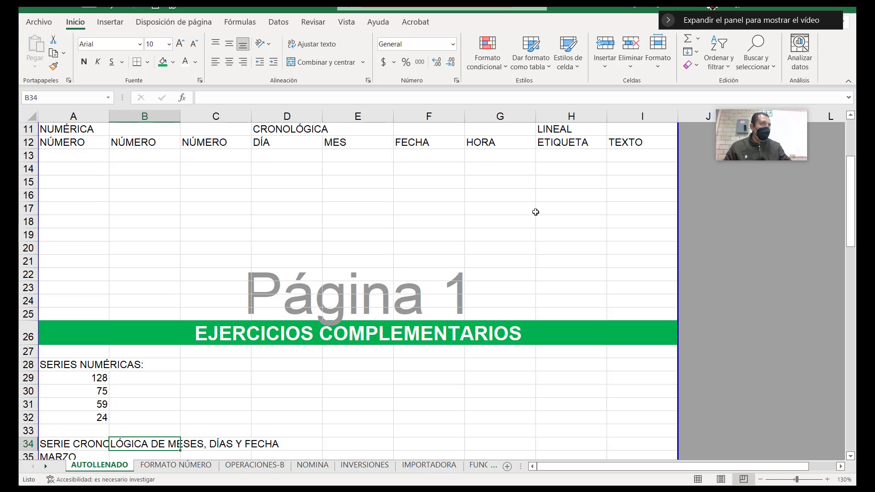
scroll(536, 213, down, 5)
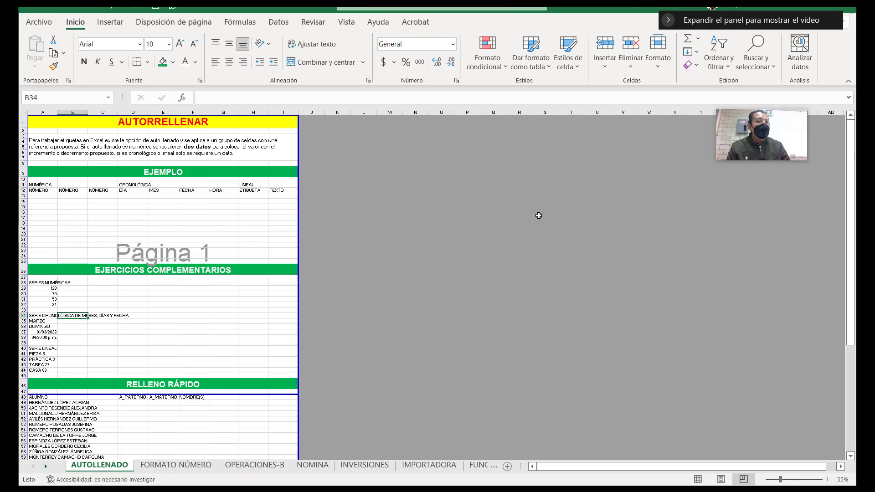
Raise the zoom of the Page Break Preview to 120%
click(828, 479)
click(828, 479)
click(828, 479)
click(828, 480)
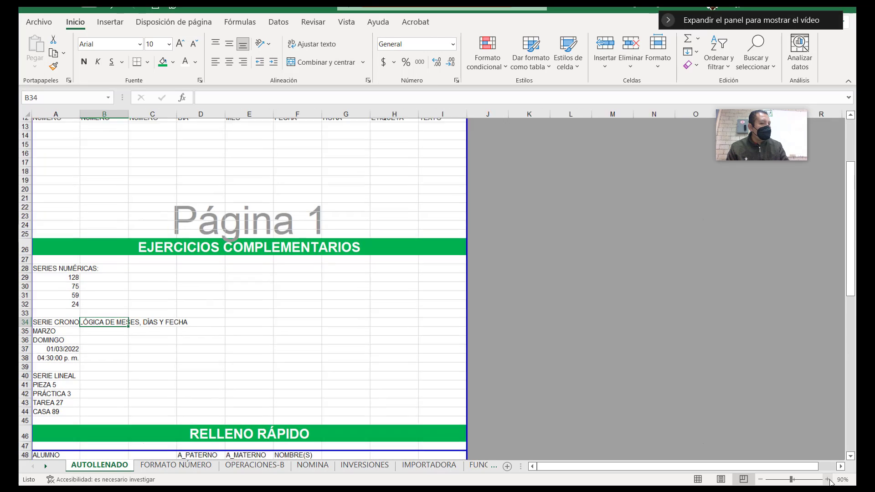
click(828, 479)
click(828, 480)
click(828, 480)
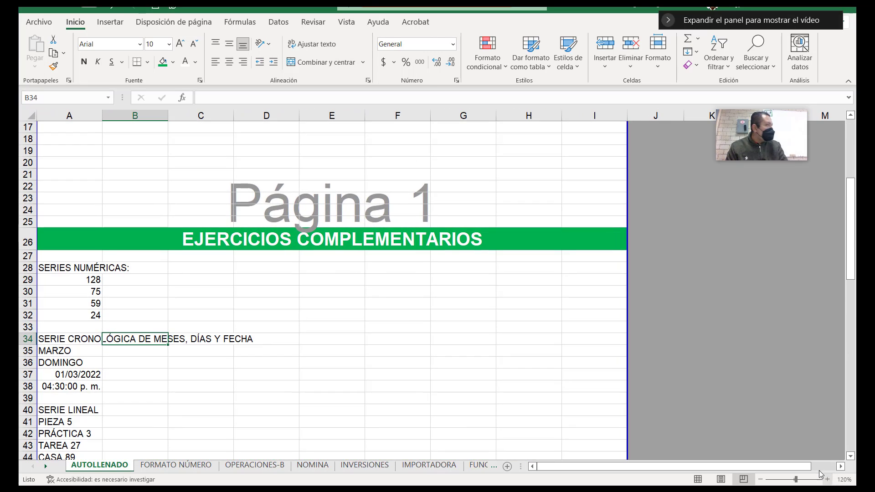
Mark the zoom control with a red freehand screen-share annotation, and close the annotation mode
mouse_move(459, 17)
click(661, 18)
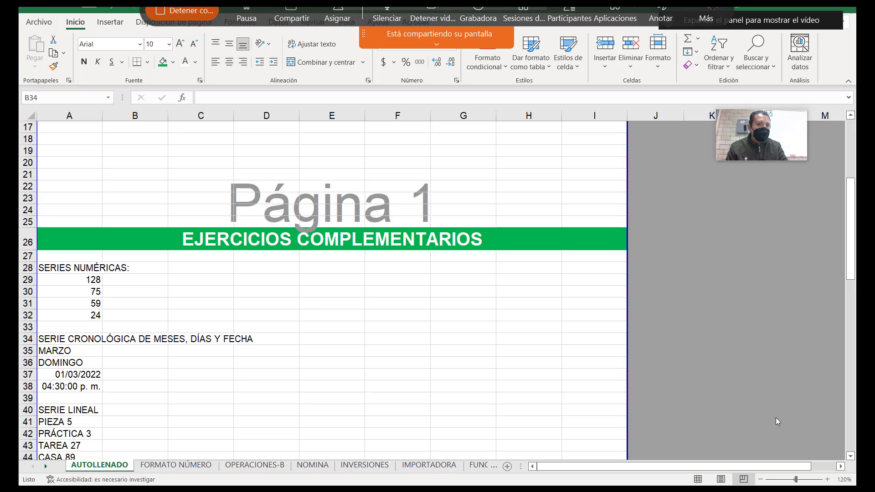
mouse_move(758, 471)
mouse_down()
mouse_move(848, 453)
mouse_move(775, 486)
mouse_up()
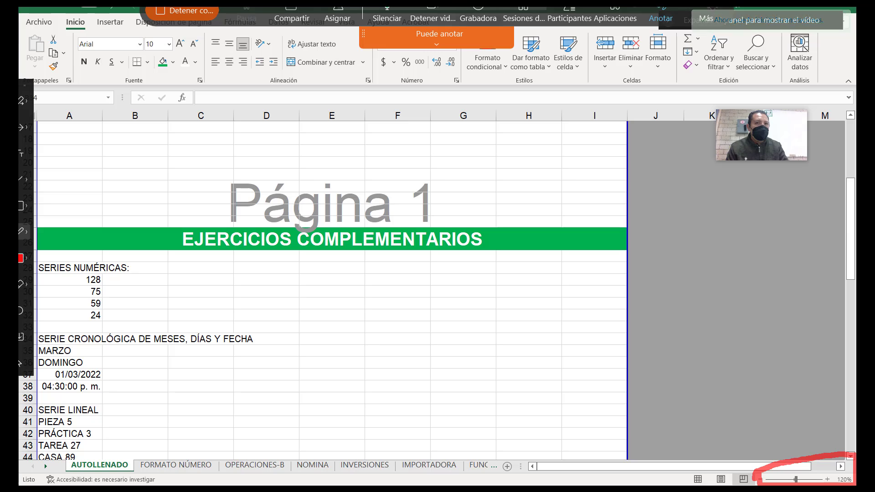
click(661, 12)
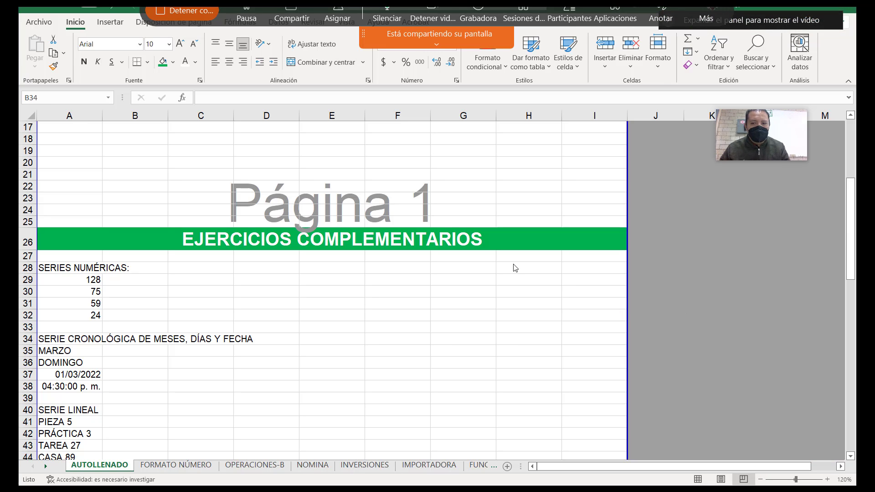
Return the sheet to Normal view, enlarge it to 130% and examine the introductory paragraph in A3
scroll(389, 233, up, 5)
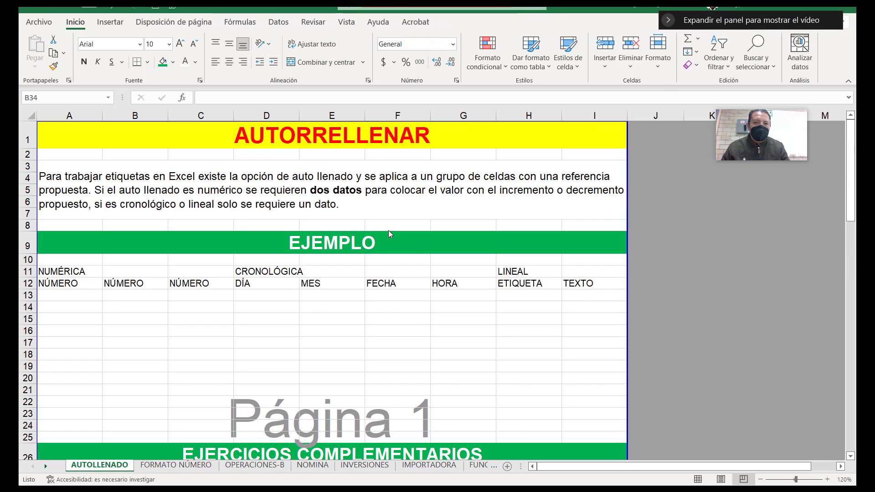
click(743, 480)
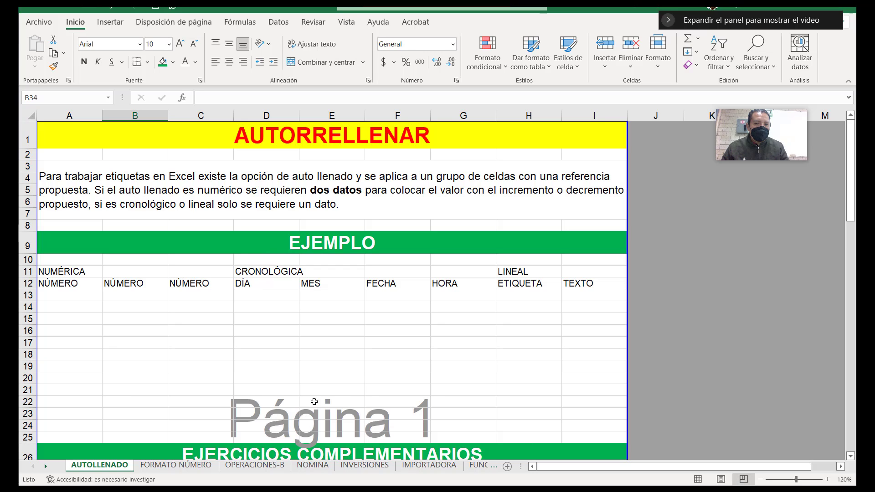
click(698, 480)
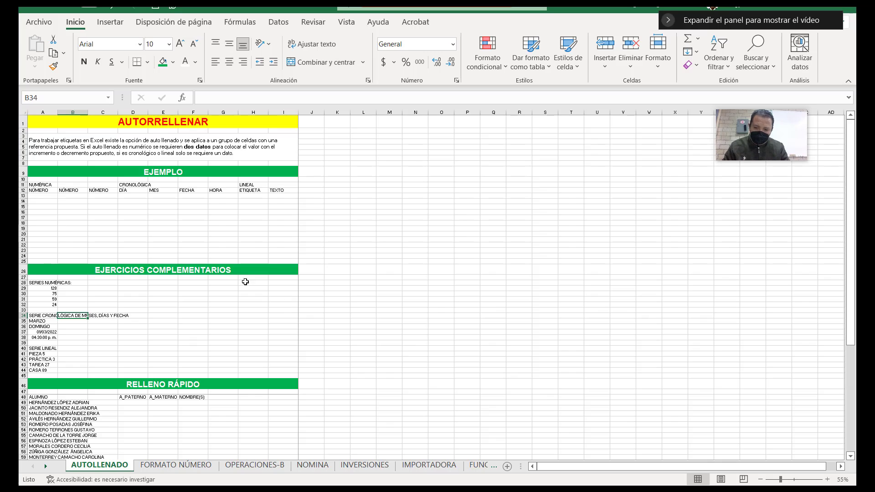
ctrl+scroll(198, 226, up, 1)
ctrl+scroll(198, 226, up, 3)
scroll(197, 226, up, 5)
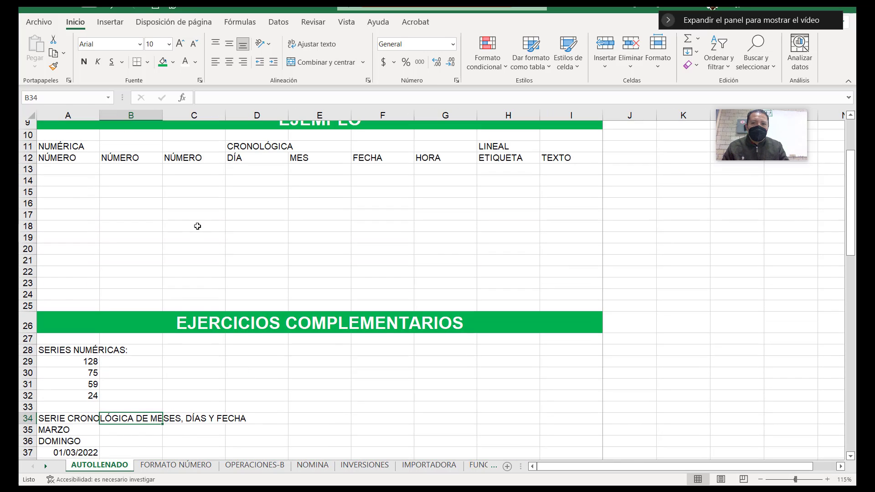
click(90, 183)
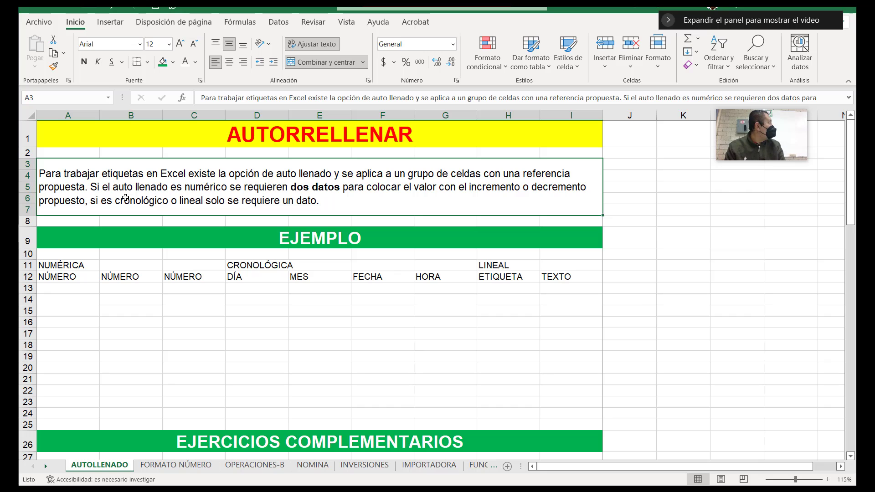
scroll(126, 197, up, 1)
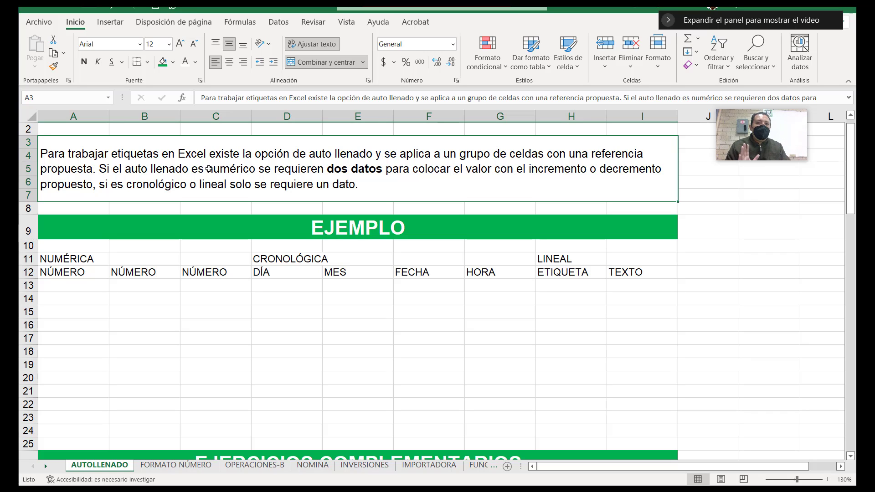
Enter a sample first name in cell B15
click(97, 301)
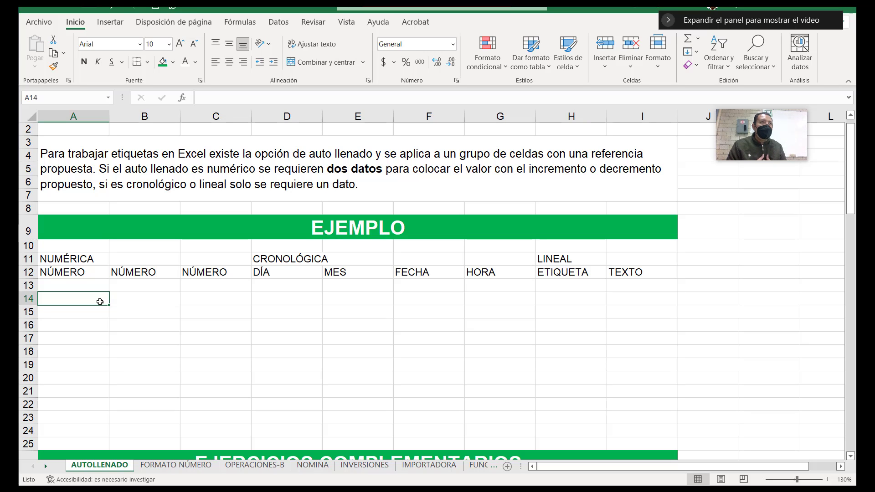
click(157, 311)
text(MIGUEL)
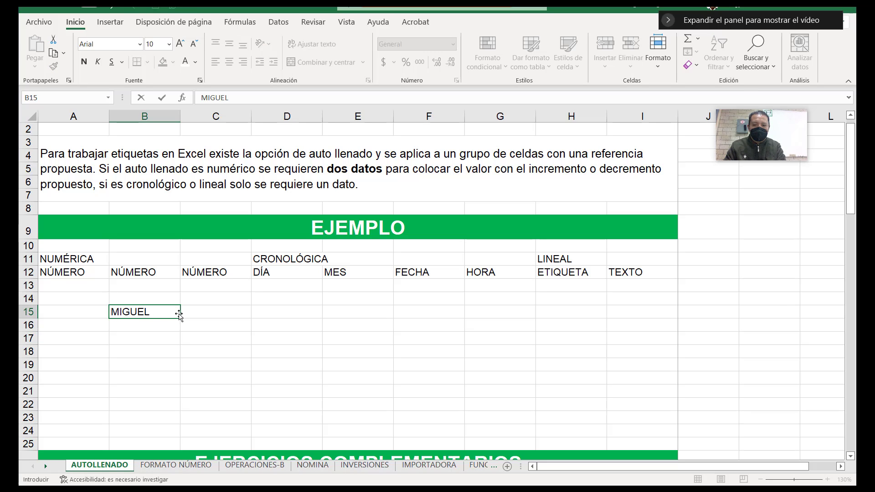
text( ANGE)
key(BackSpace)
key(BackSpace)
key(BackSpace)
key(BackSpace)
key(BackSpace)
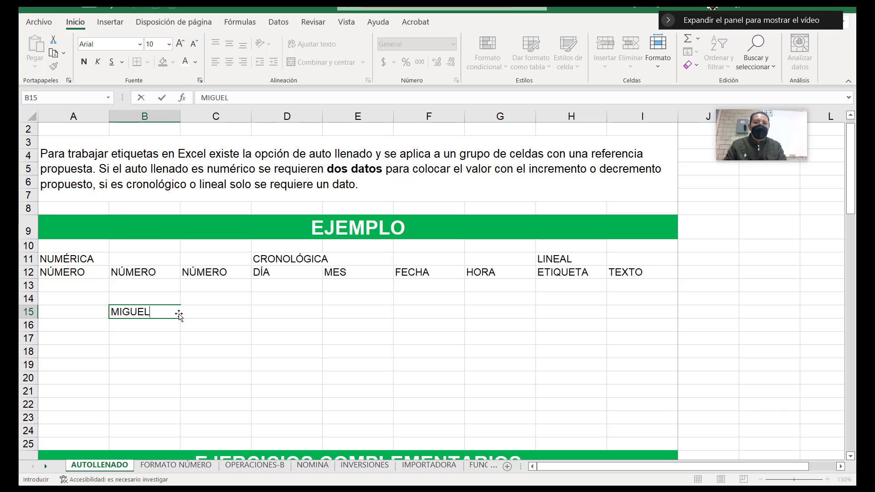
click(178, 338)
Enter 37 in cell C15 beside the sample name
click(196, 313)
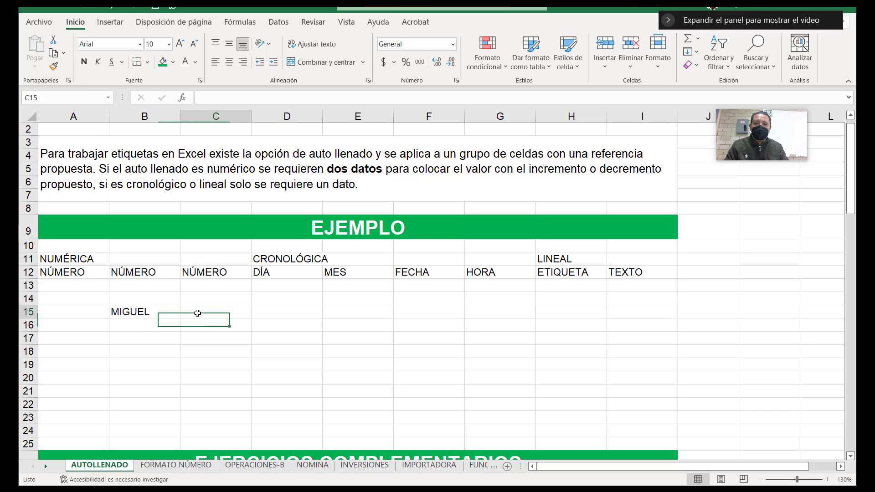
text(37)
click(303, 378)
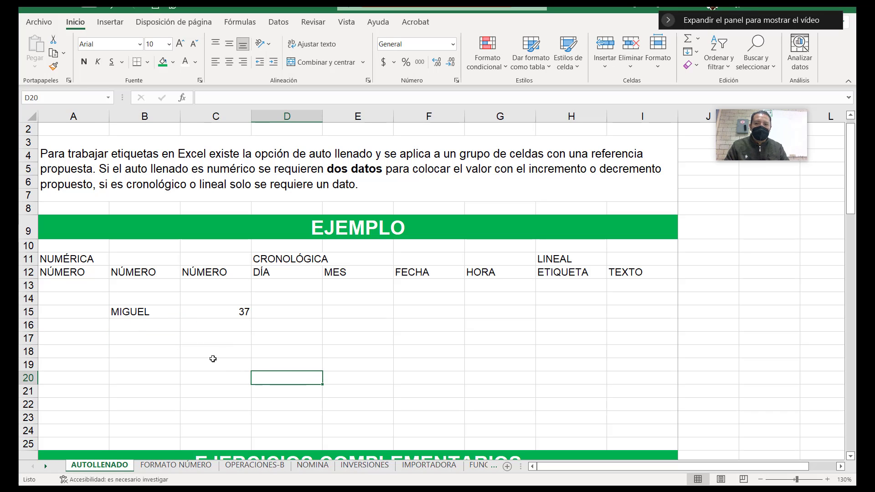
Select B15:C15 and compare how the text and the number are aligned in their cells
drag(130, 314, 210, 318)
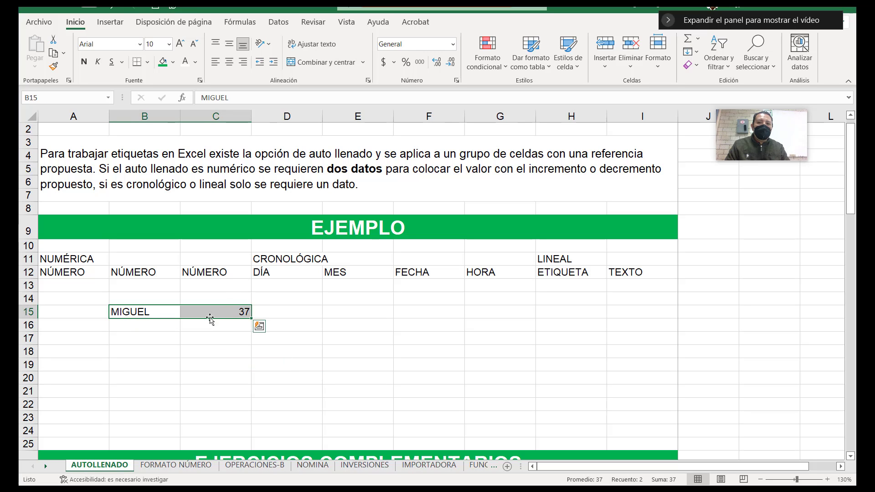
click(170, 354)
drag(154, 312, 218, 307)
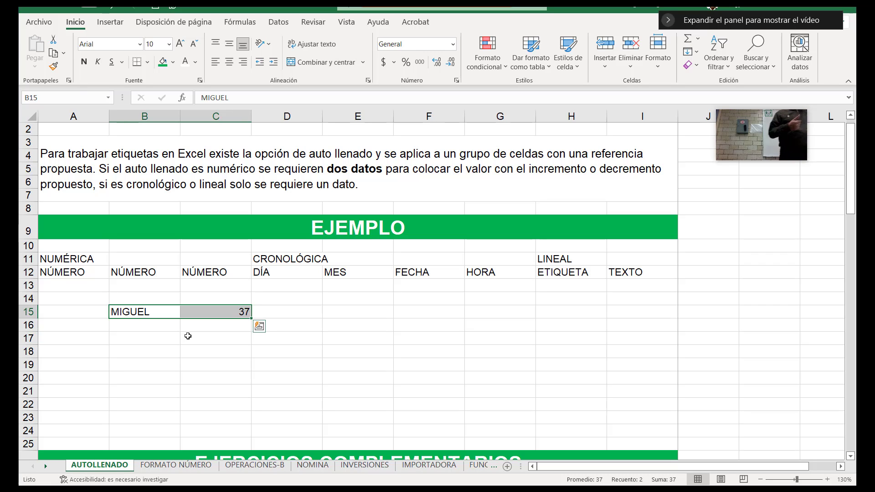
click(188, 336)
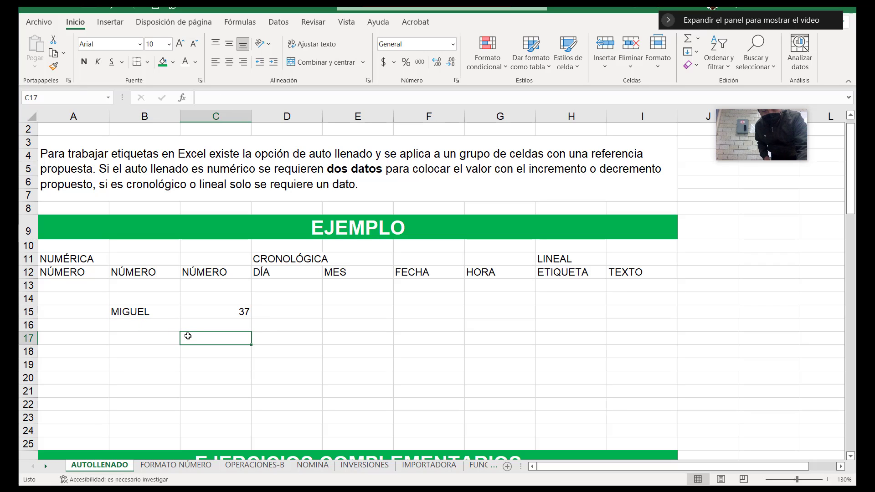
Enter 10, 55 and 55.2 in cells C16, C17 and C18
key(Up)
text(10)
key(Return)
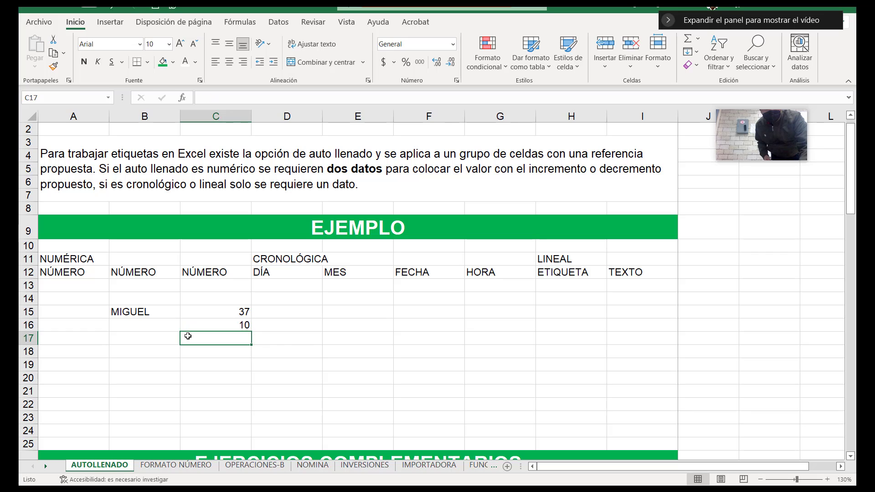
text(55)
key(Return)
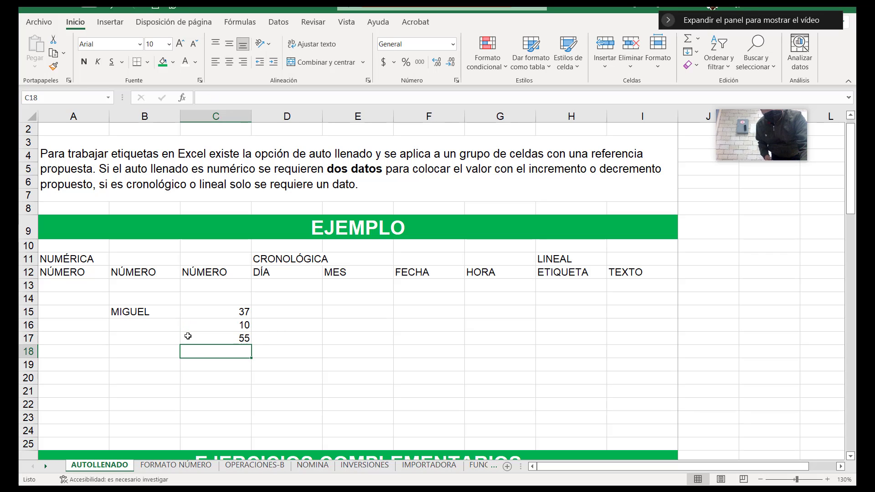
text(55.2)
key(Return)
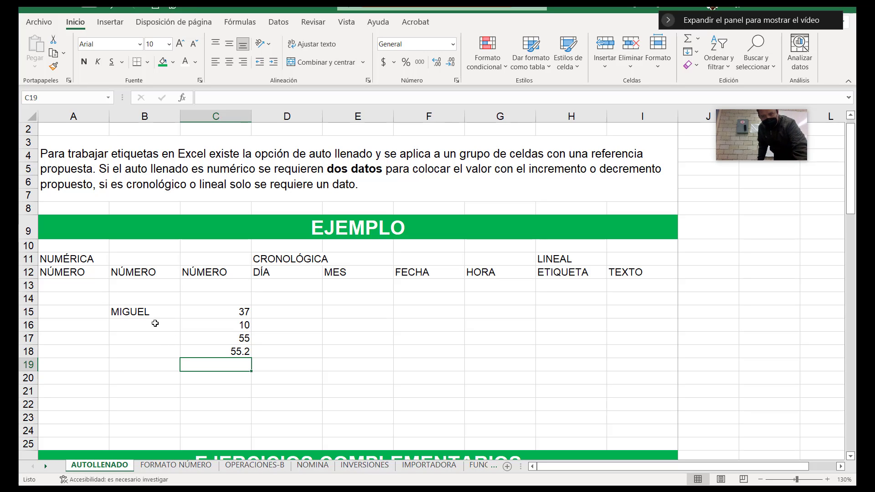
Try right alignment on the sample name in B15, and undo it
click(161, 314)
click(243, 62)
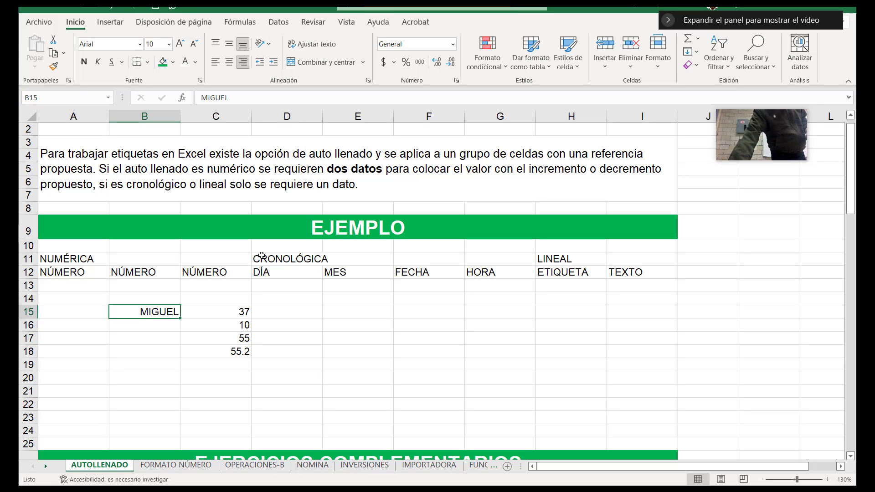
key(ctrl+z)
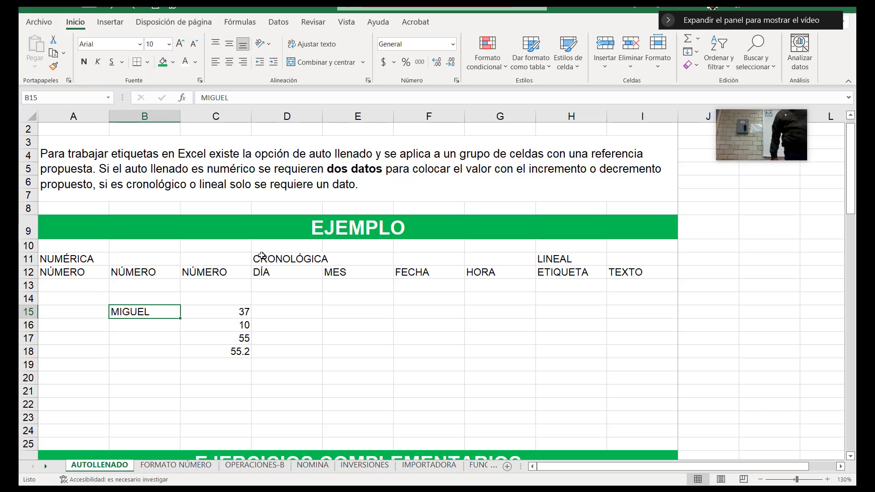
Clear the sample name from B15 and the number from C15
key(BackSpace)
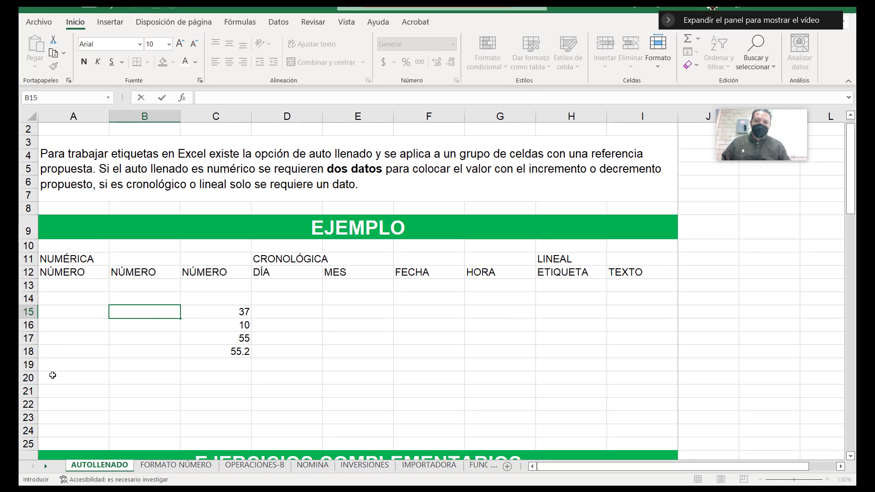
drag(237, 312, 221, 363)
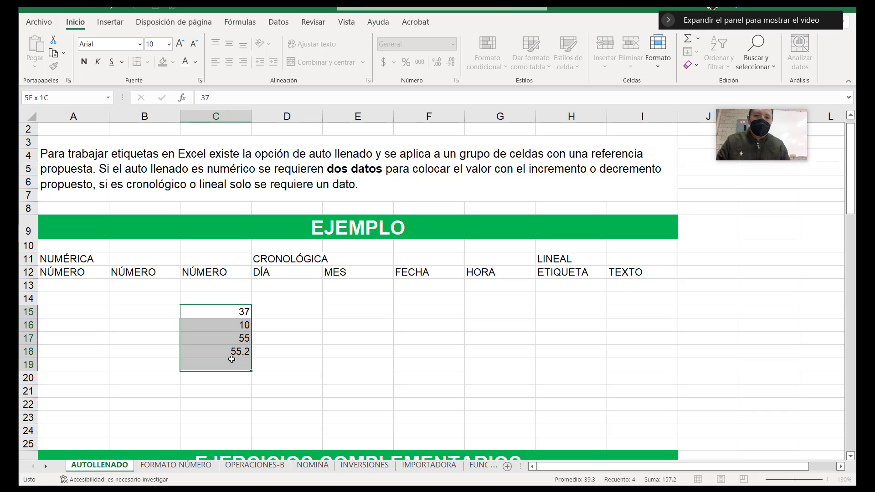
key(BackSpace)
click(330, 365)
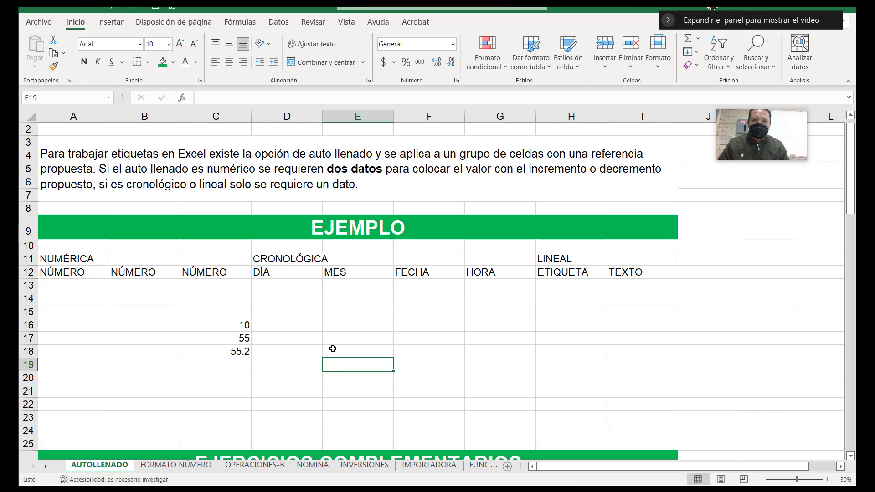
Clear the sample numbers 55.2, 55 and 10 from cells C18, C17 and C16
click(201, 333)
click(221, 354)
key(BackSpace)
click(227, 343)
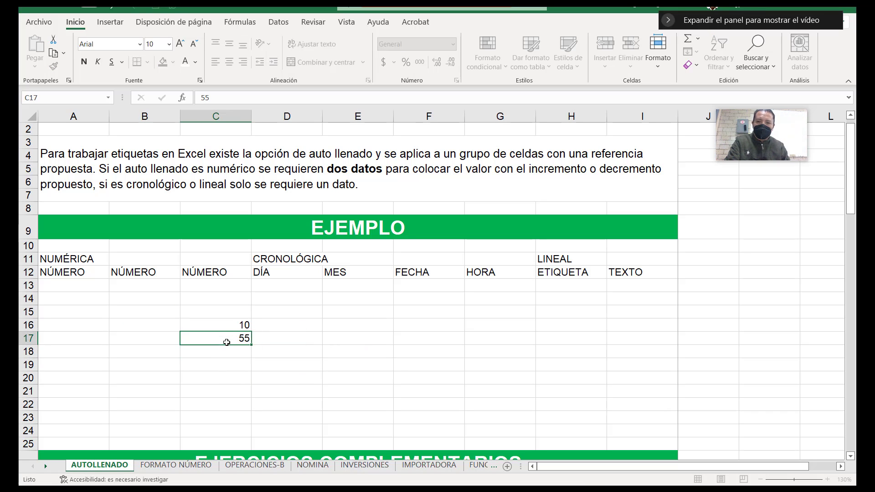
key(BackSpace)
click(230, 328)
key(BackSpace)
click(231, 350)
Enter the numbers 1 to 12 one by one in cells A13 to A24 of the first NÚMERO column
click(98, 290)
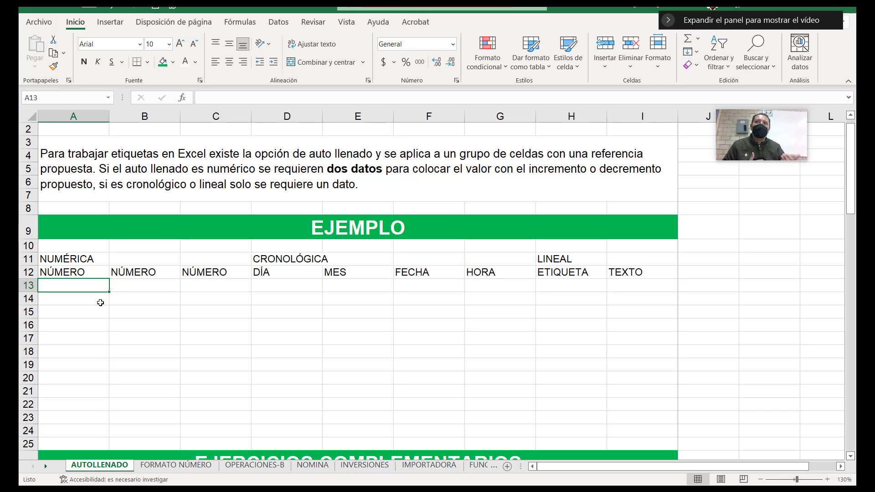
text(1)
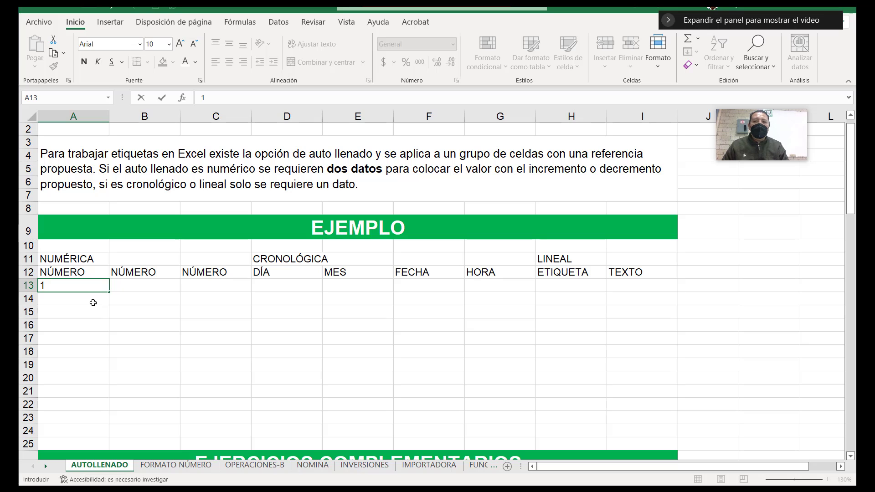
key(Return)
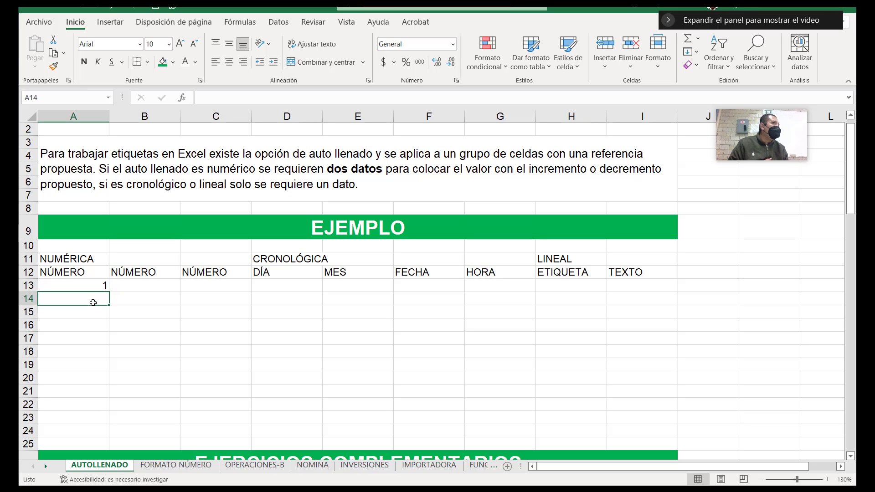
text(2)
key(Return)
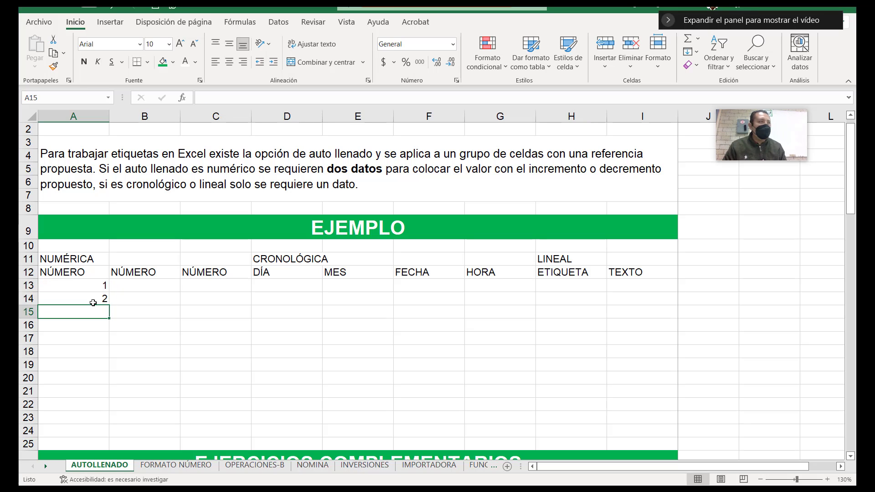
text(3)
key(Return)
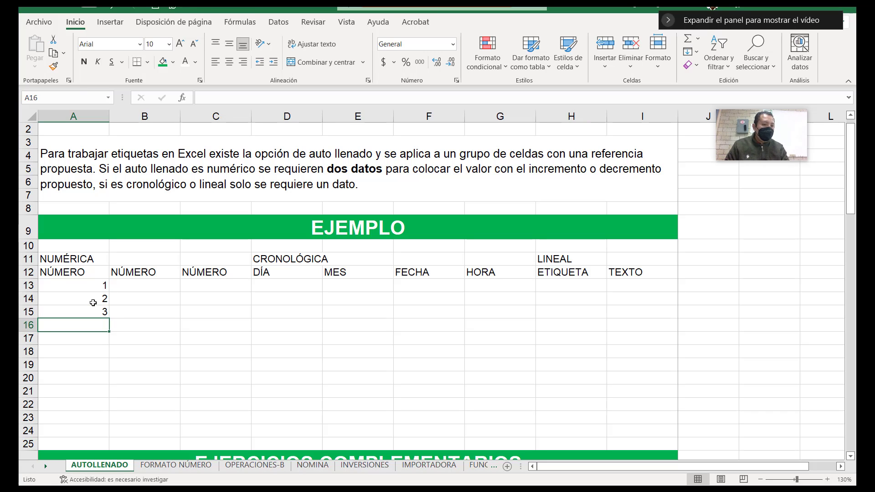
text(4)
key(Return)
text(5)
key(Return)
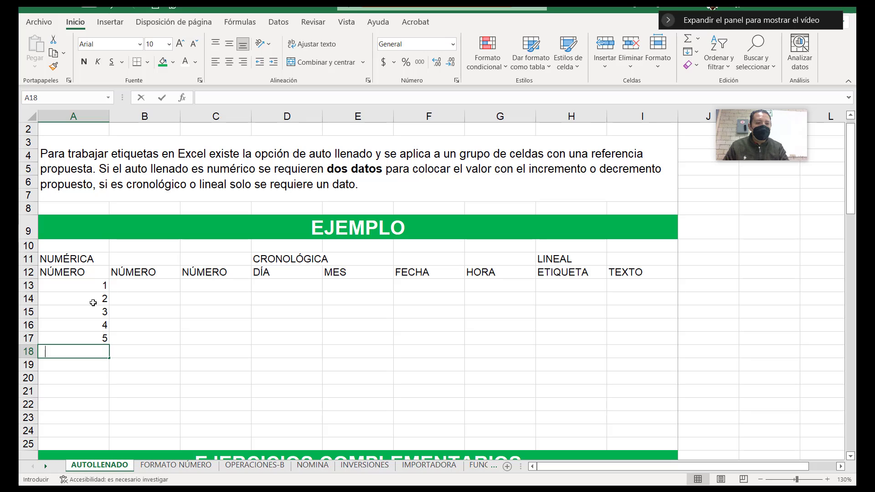
text(6)
key(Return)
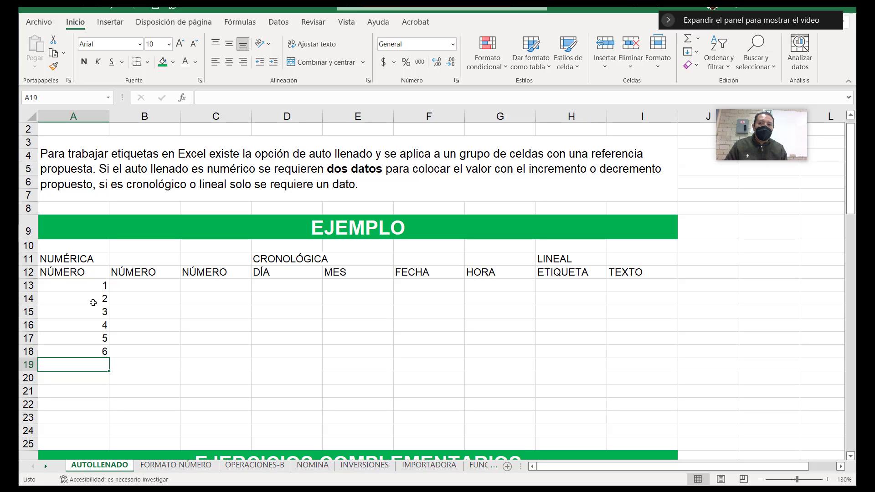
text(7)
key(Return)
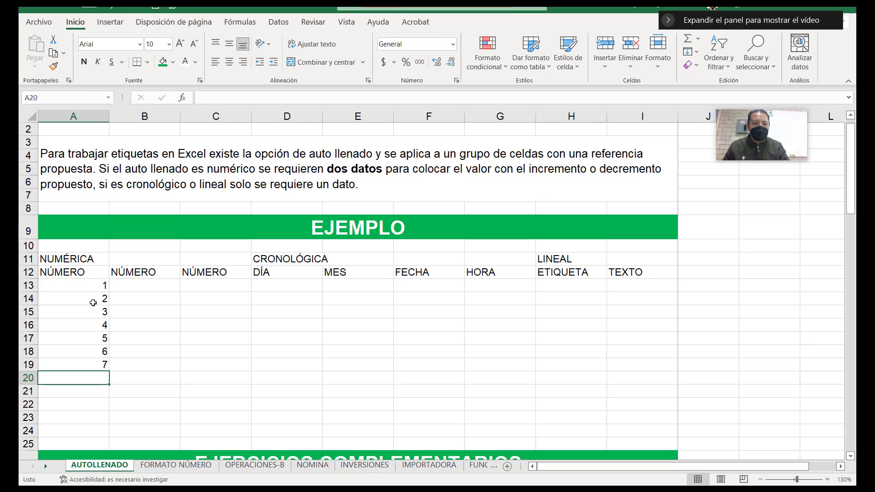
text(8)
key(Return)
key(Return)
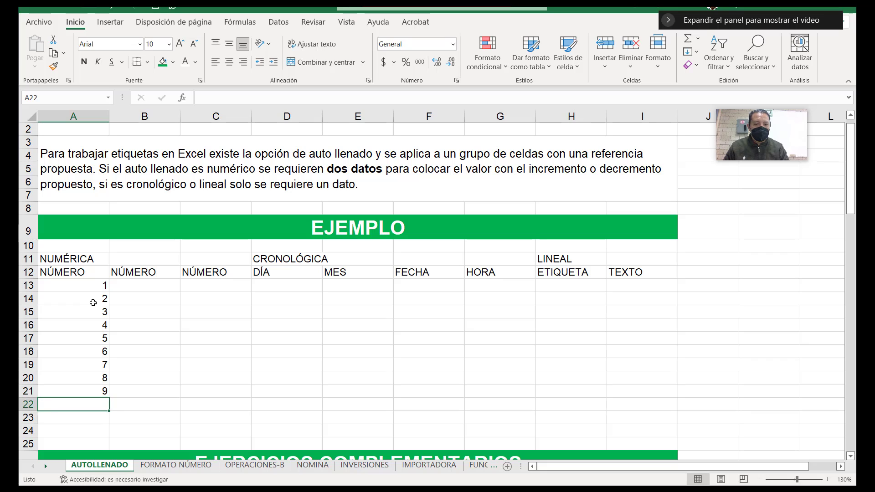
text(10)
key(Return)
text(11)
key(Return)
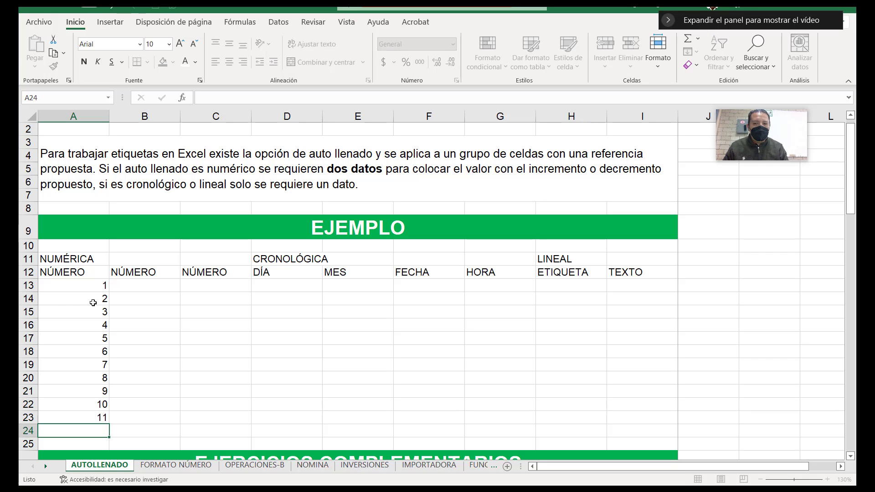
text(12)
key(Return)
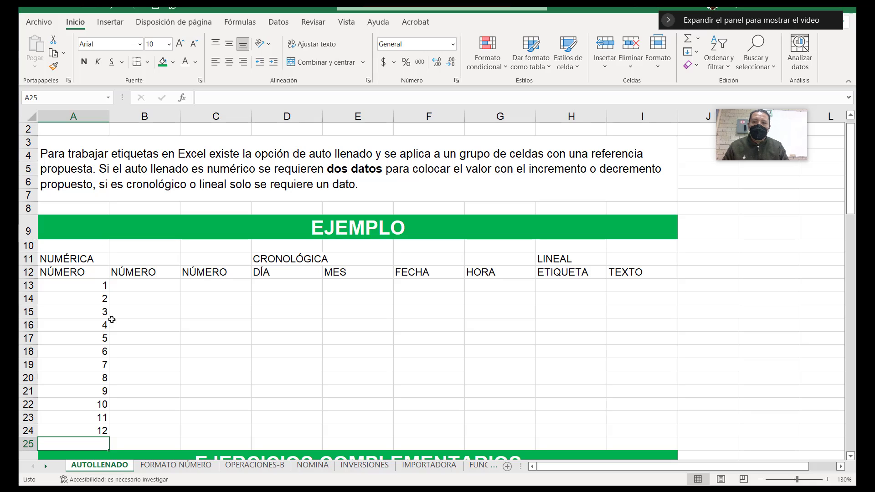
Clear the numbers 2 to 12 from A14:A24, keeping only the 1 in A13
drag(94, 297, 83, 431)
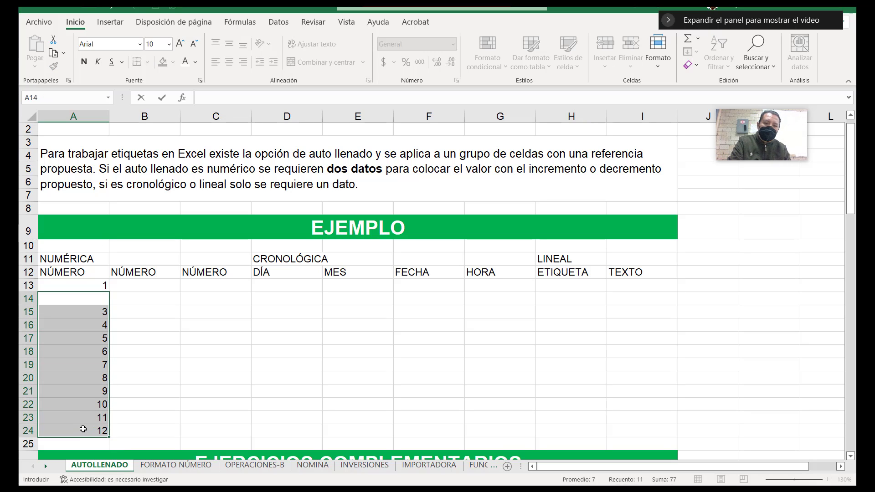
key(BackSpace)
click(143, 403)
drag(91, 301, 83, 423)
key(Delete)
click(178, 379)
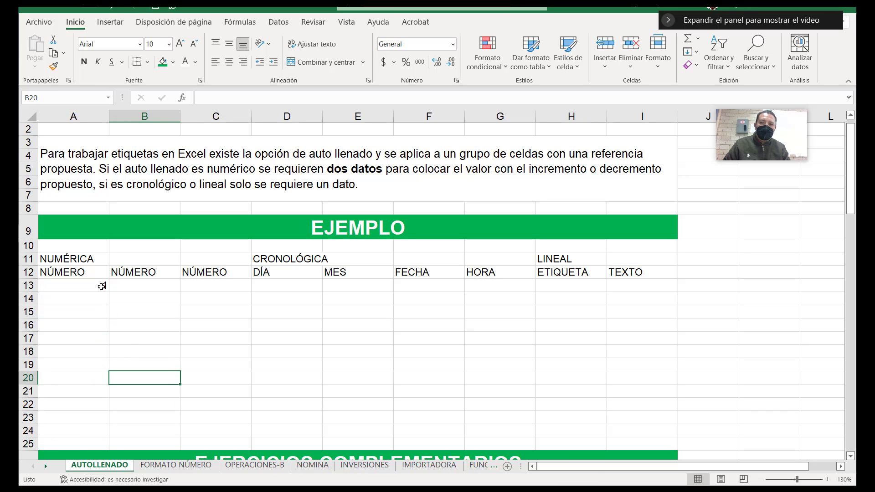
Try autofilling the single value in A13 down to A24, and undo the fill
click(103, 287)
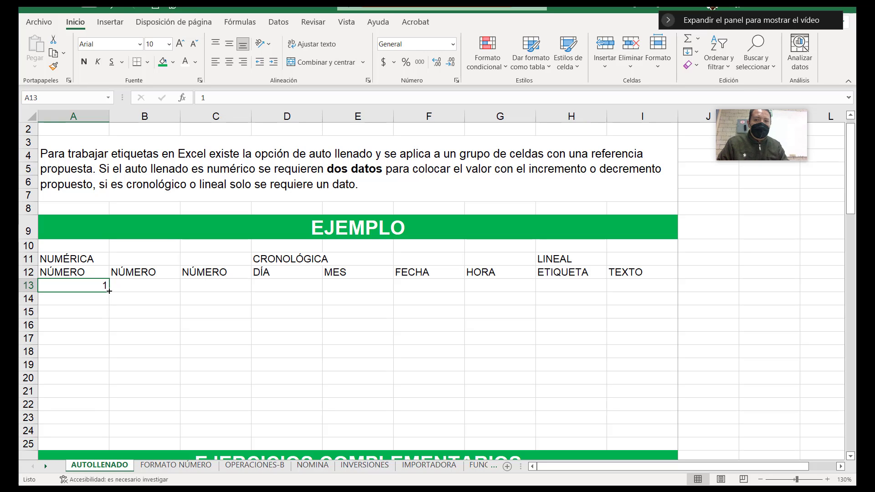
drag(110, 291, 104, 435)
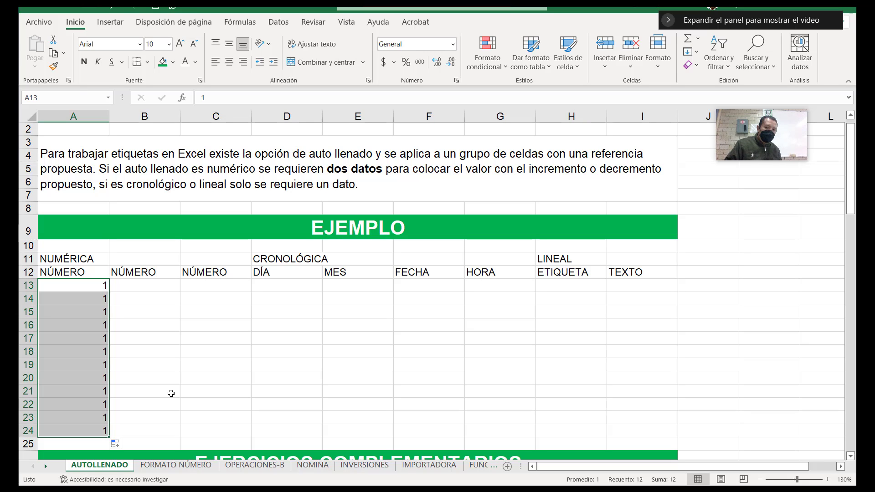
key(ctrl+z)
click(171, 394)
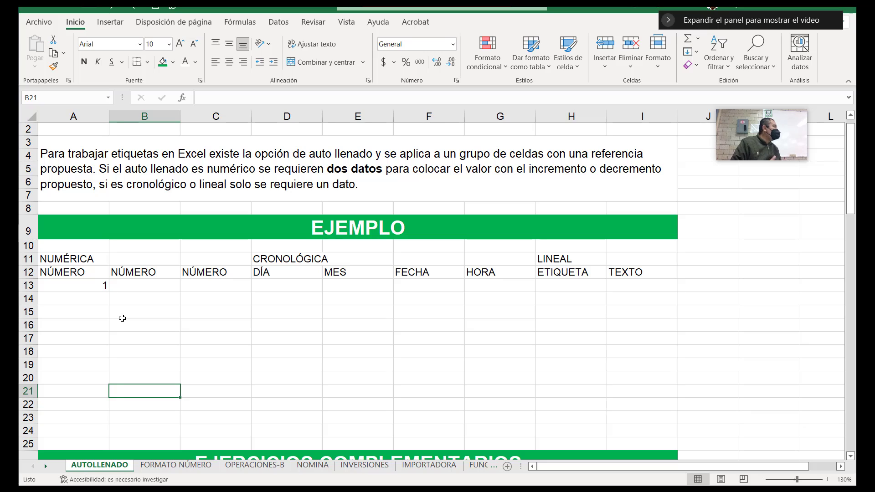
Enter 2 in cell A14 as the second reference value of the series
click(78, 297)
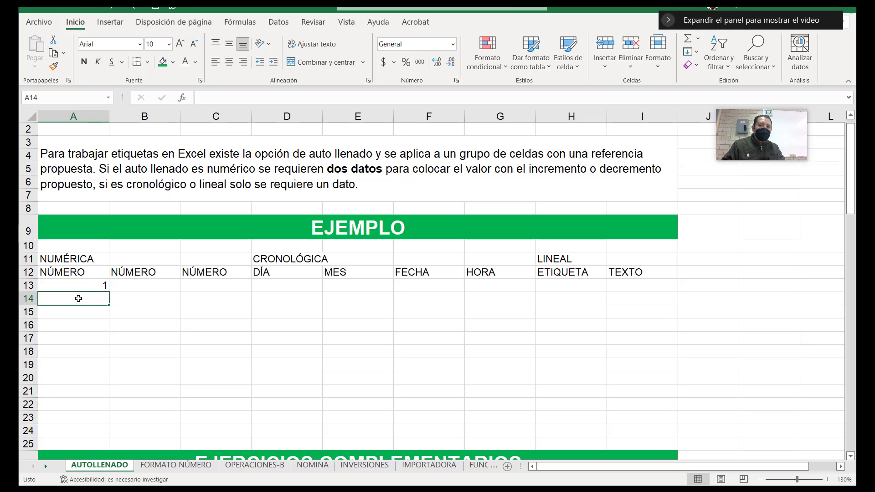
click(39, 97)
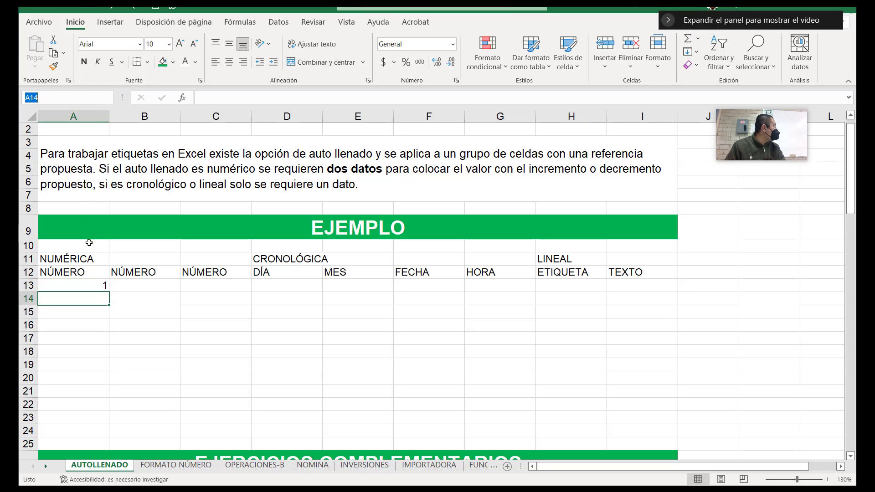
click(101, 296)
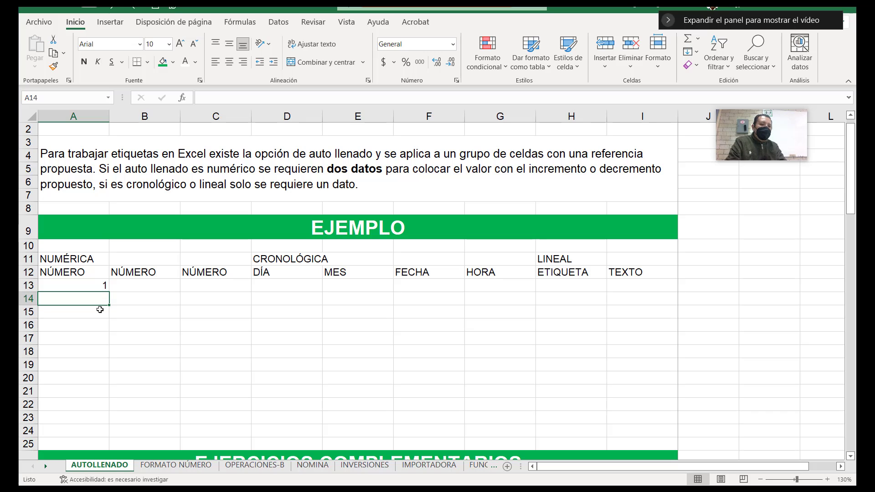
text(2)
click(91, 328)
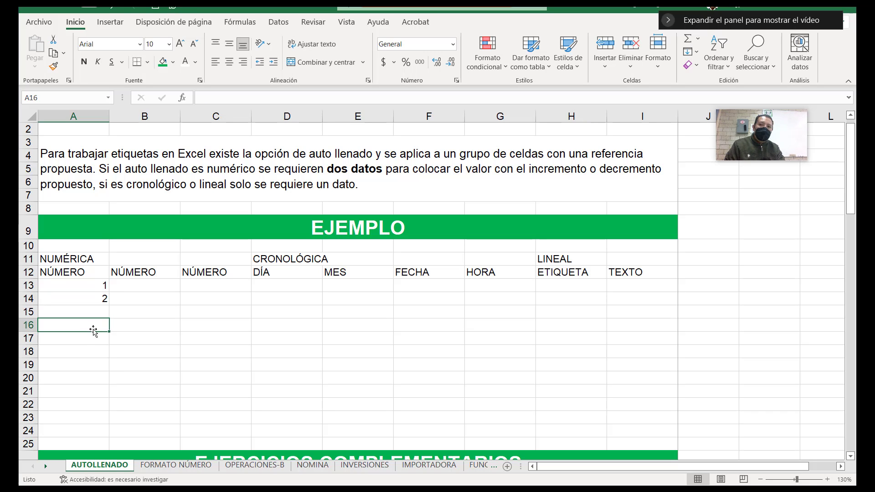
Try autofilling the series from both reference cells A13:A14 down to A24, and undo the fill
drag(96, 287, 97, 300)
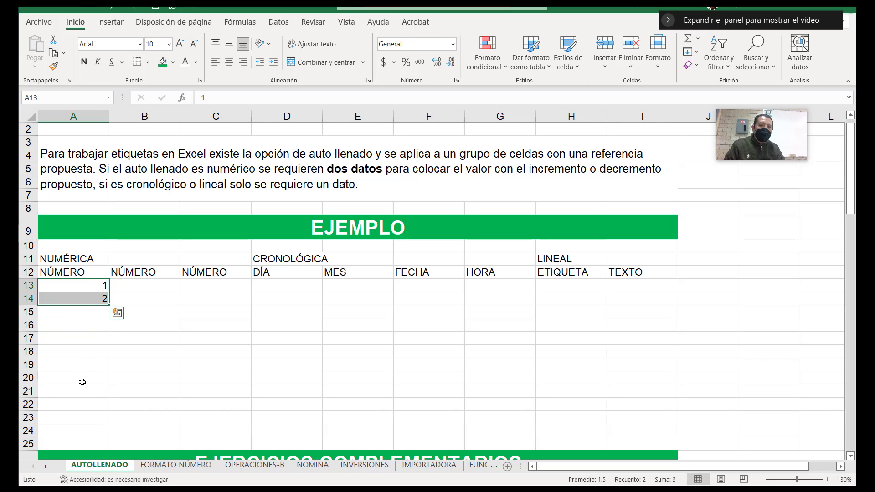
click(98, 285)
click(95, 325)
drag(98, 285, 97, 298)
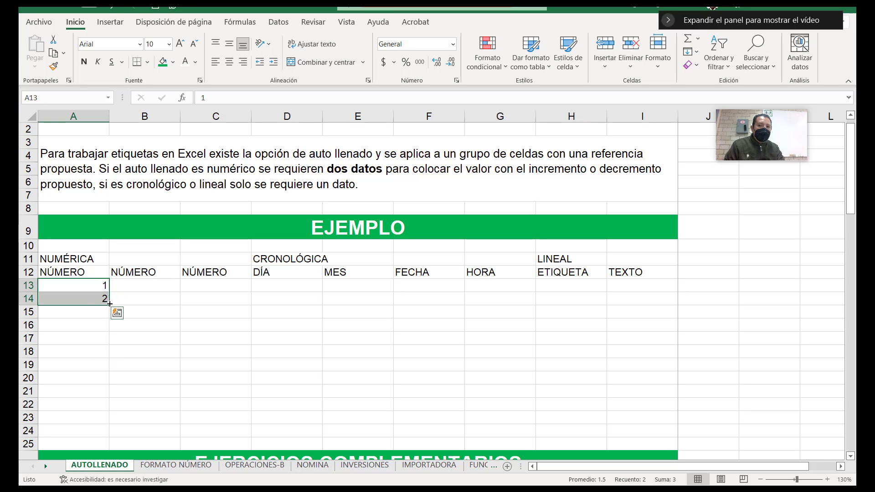
drag(109, 304, 103, 434)
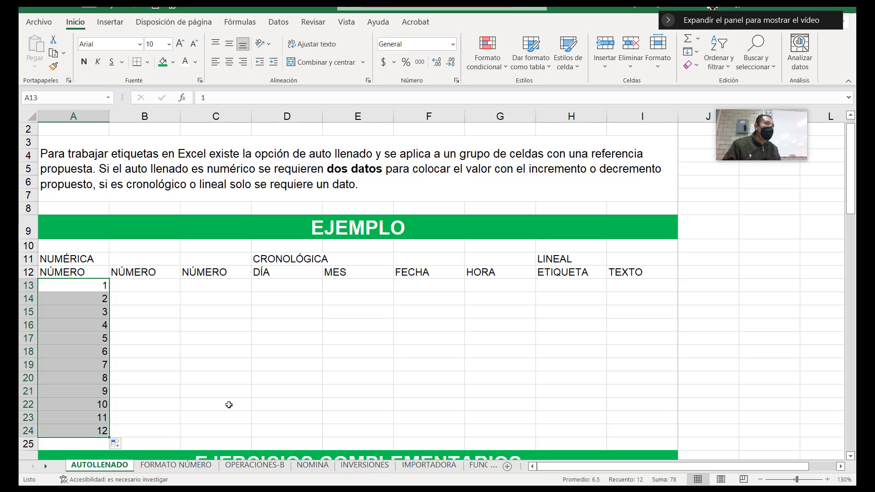
key(ctrl+z)
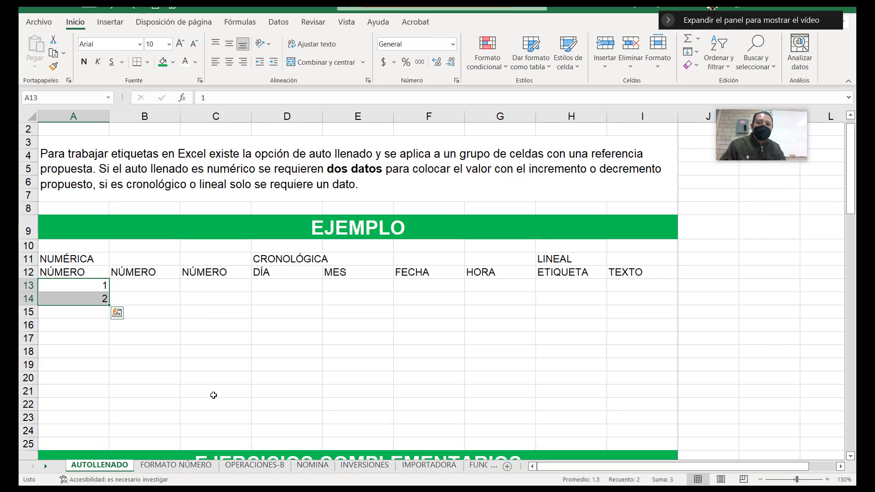
Fill A13:A24 with the numbers 1 to 12 by autofilling from the reference values 1 and 2
click(157, 370)
drag(101, 286, 110, 434)
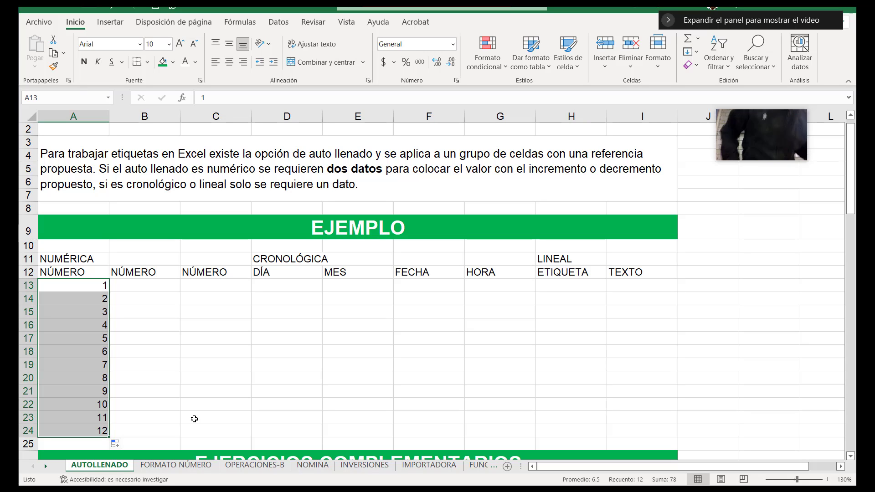
Enter 50 in B13 and 100 in B14 as the reference values of the second NÚMERO column
click(145, 285)
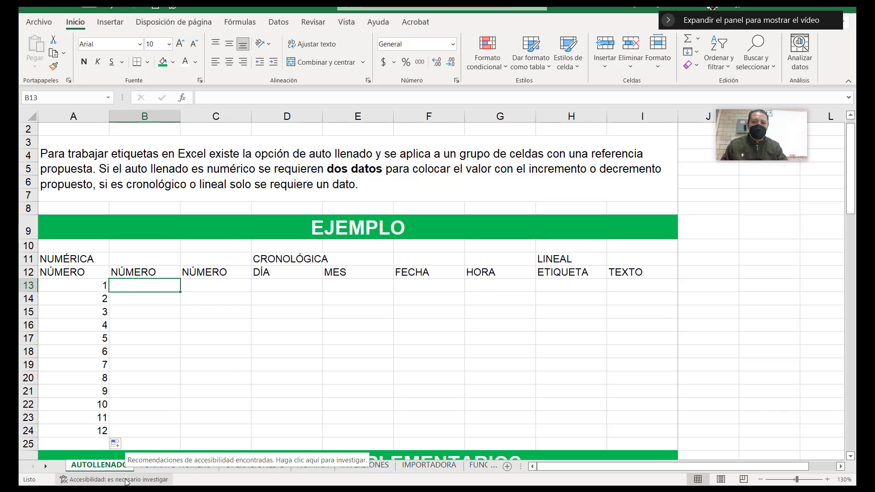
text(50)
key(Return)
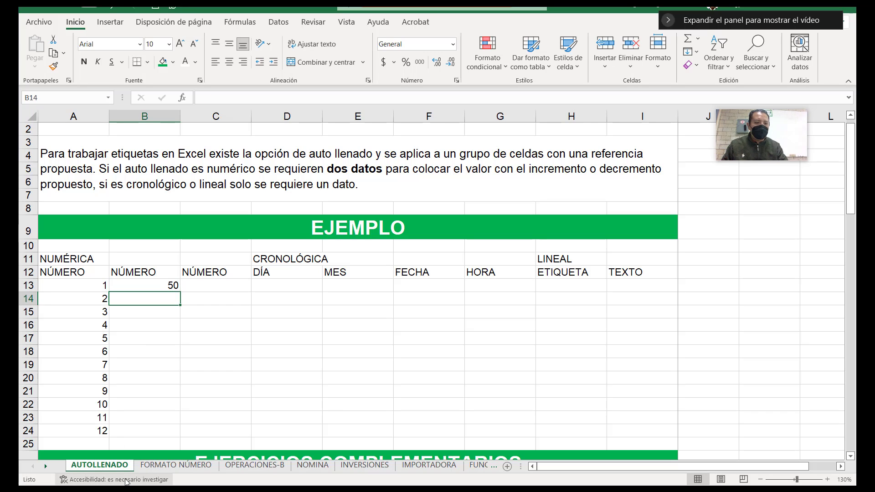
text(100)
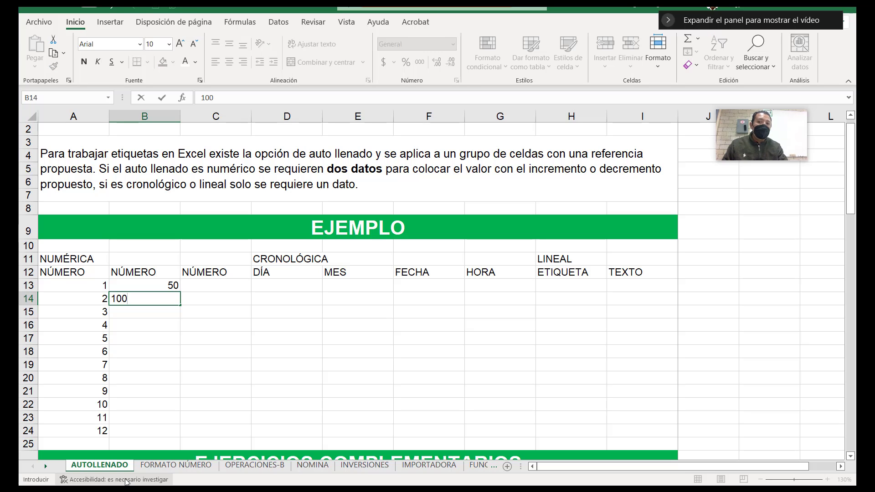
key(Return)
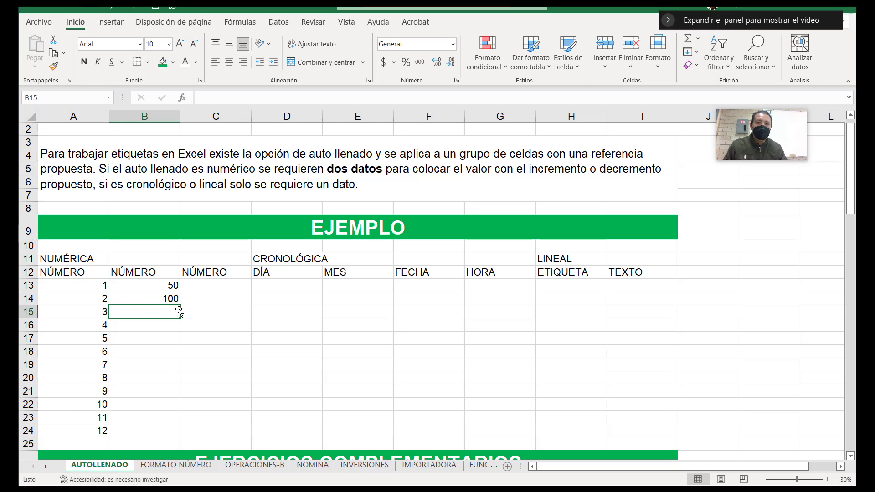
Try autofilling the series from B13:B14 down to B23, and undo the fill
mouse_move(166, 285)
mouse_down()
mouse_move(168, 314)
mouse_move(171, 298)
mouse_up()
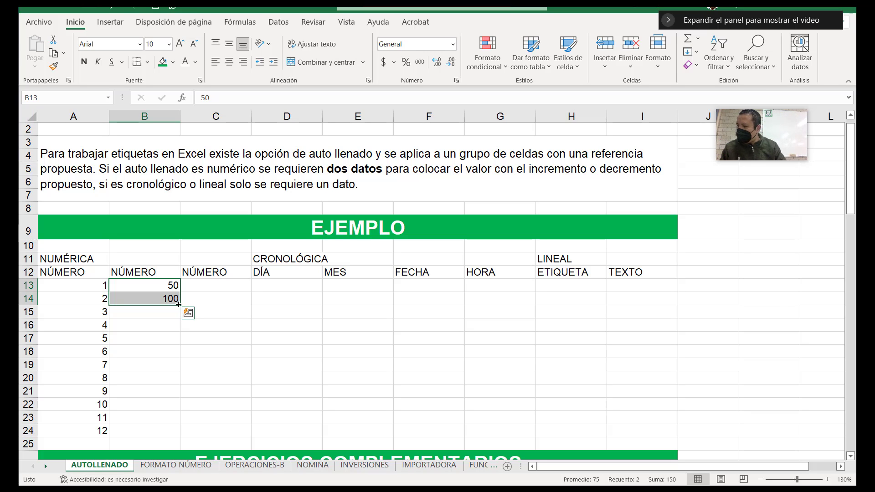
drag(179, 304, 180, 425)
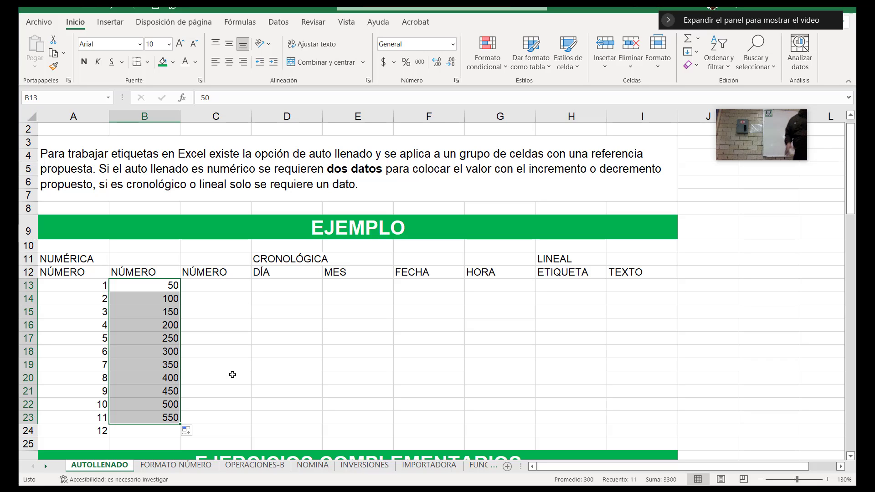
drag(61, 286, 73, 378)
click(236, 375)
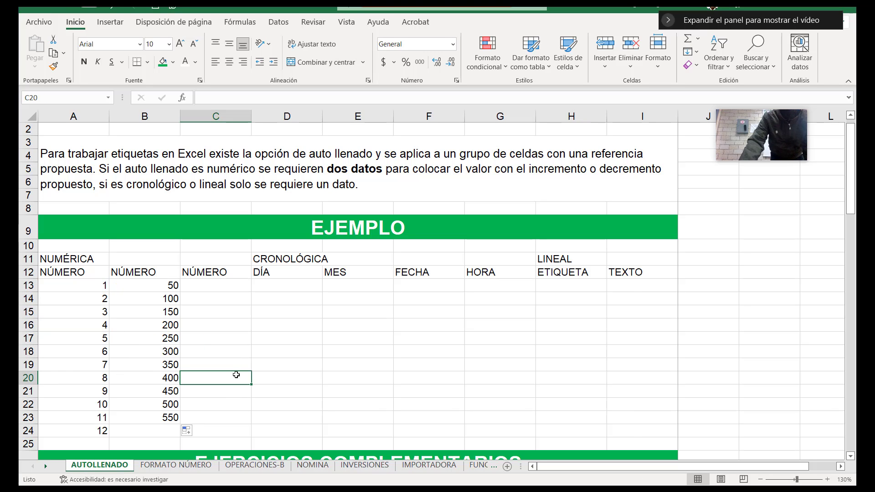
double_click(236, 375)
key(Escape)
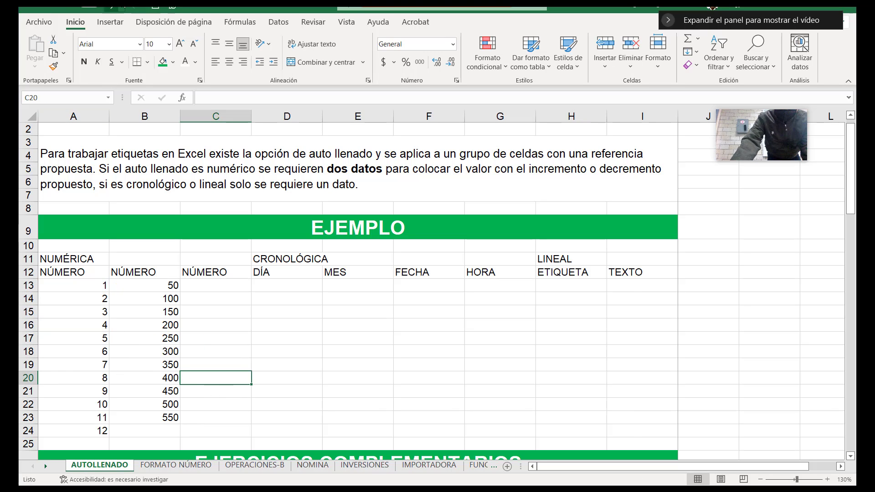
click(113, 6)
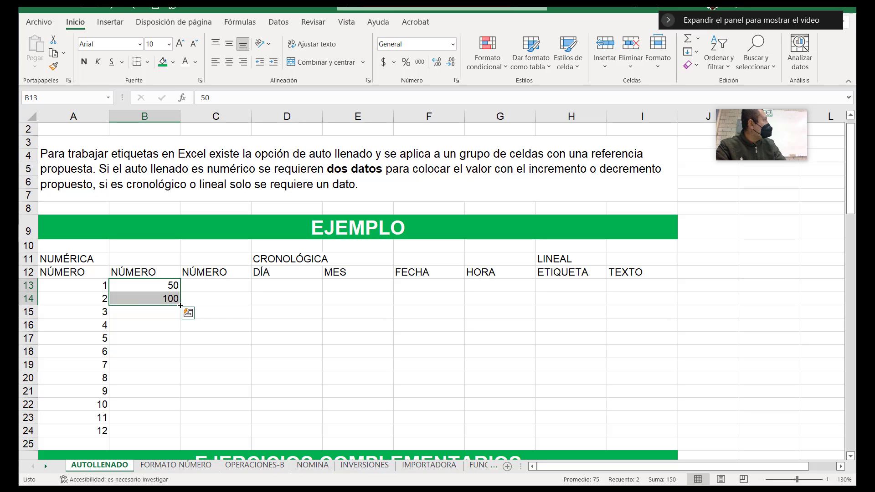
Try autofilling the series from B13:B14 down to B24, and undo the fill
drag(181, 305, 181, 437)
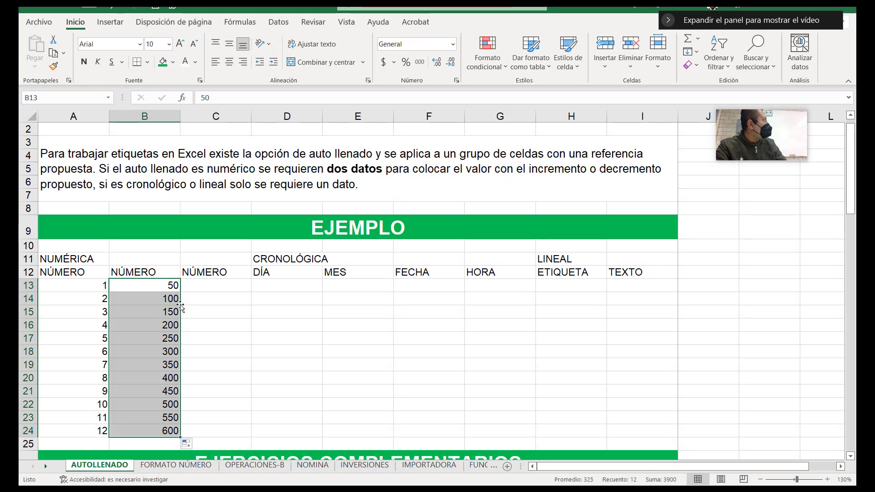
click(181, 305)
click(256, 380)
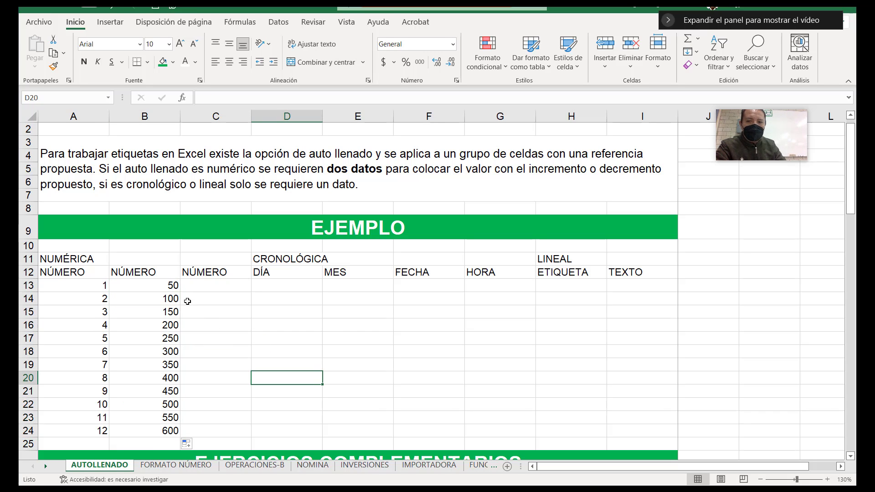
key(ctrl+z)
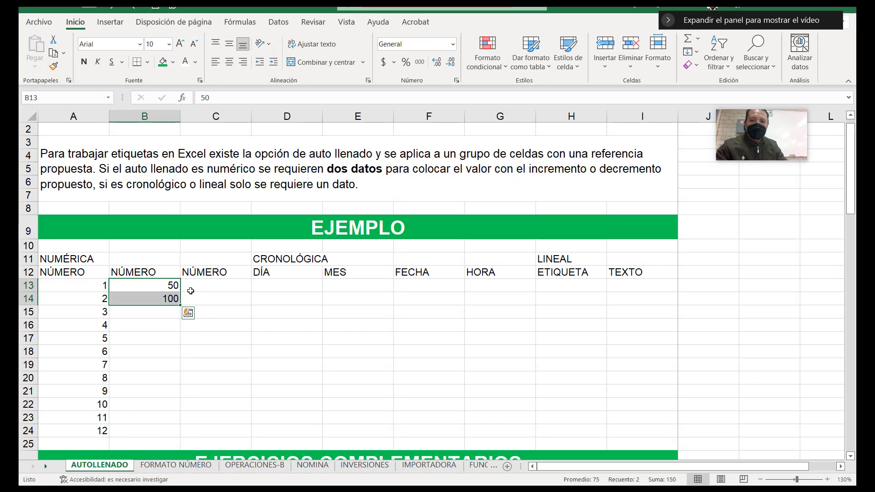
Autofill the series from 50 and 100 down to B24 and underline the values in row 24 with a red annotation
drag(180, 305, 181, 437)
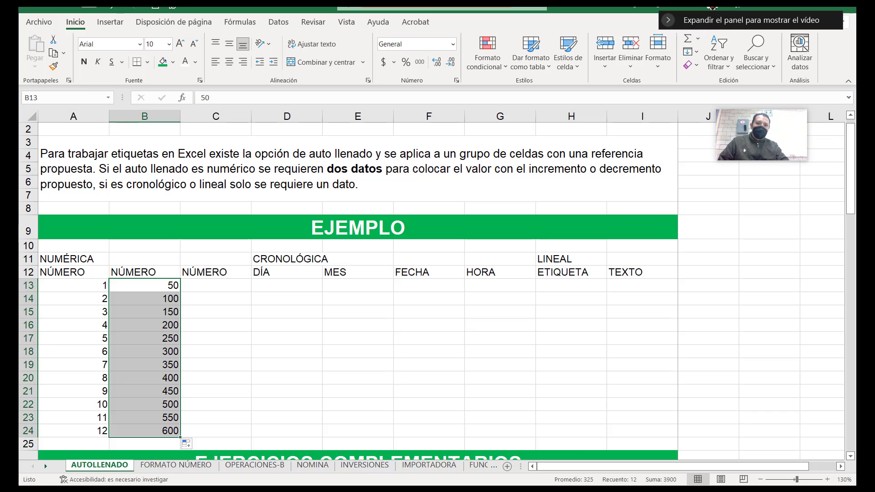
click(661, 18)
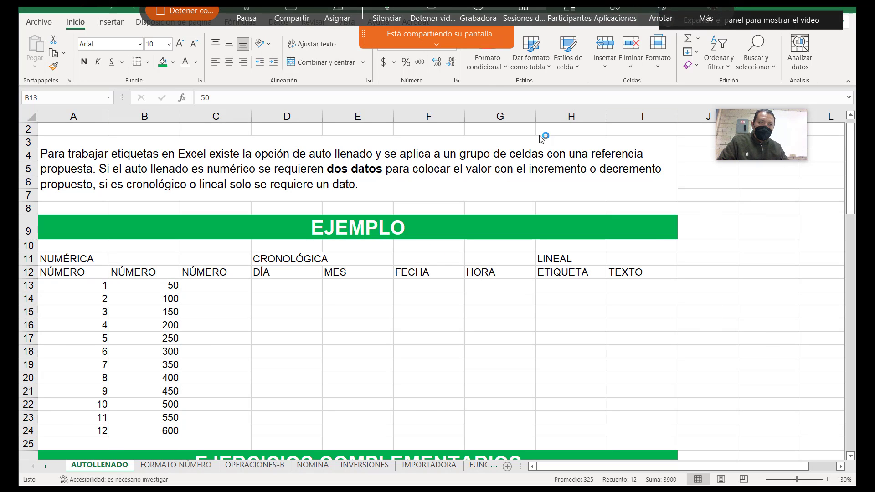
drag(53, 441, 194, 431)
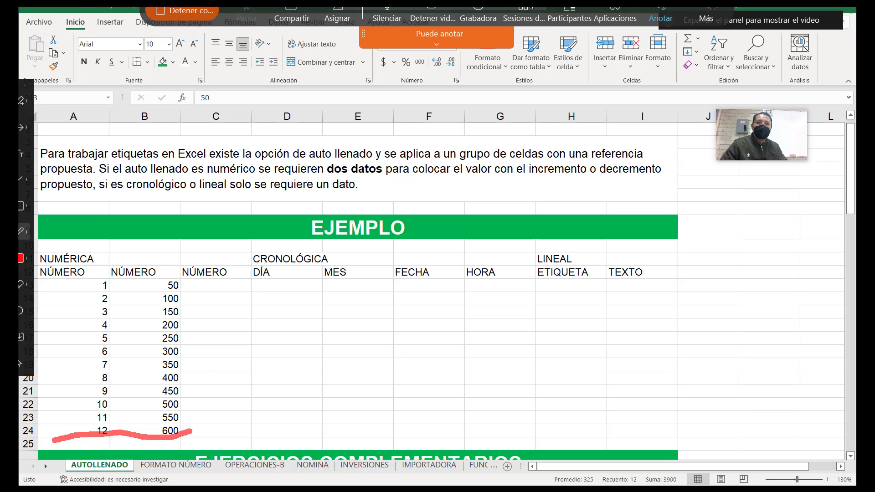
Remove the annotation and clear the contents of B13:B24
key(ctrl+shift+Down)
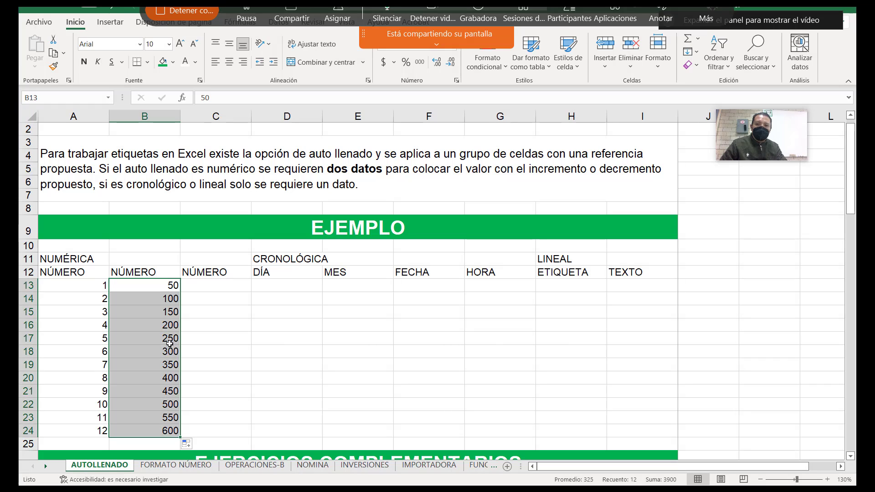
key(Delete)
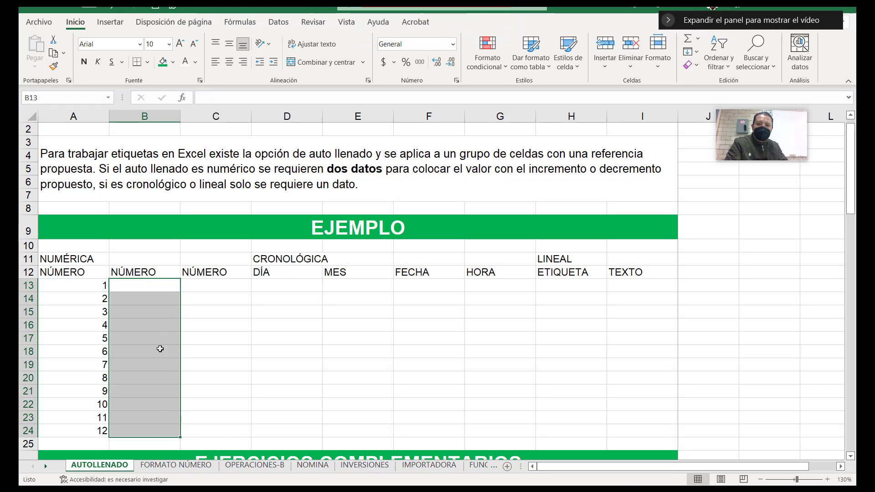
click(157, 378)
Enter 5636 in B13 and 5325 in B14, and autofill the decreasing series down to B24
click(144, 286)
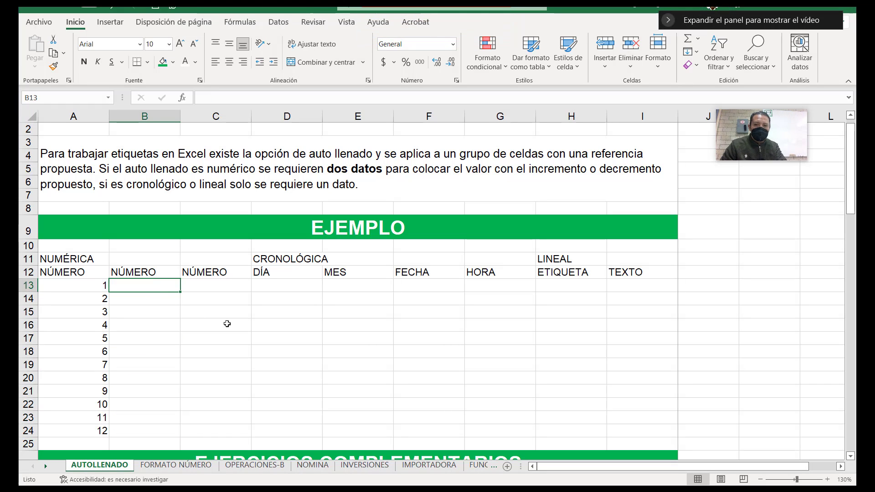
text(563)
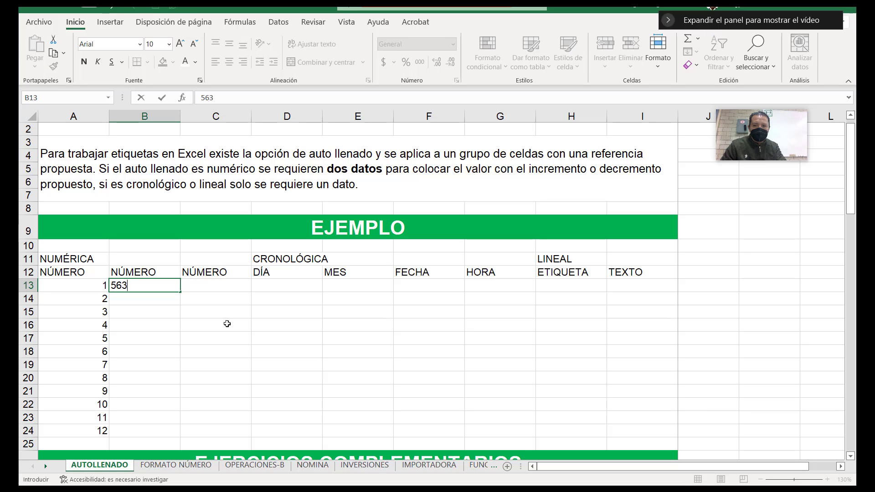
text(6)
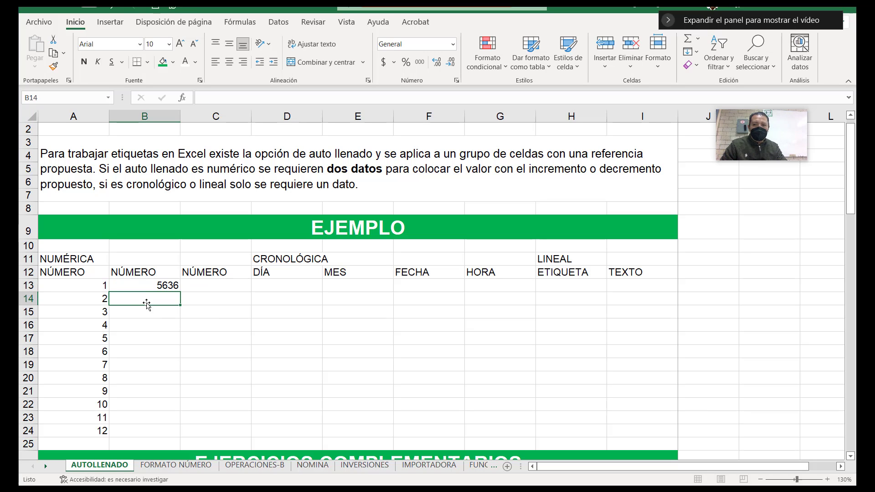
click(146, 300)
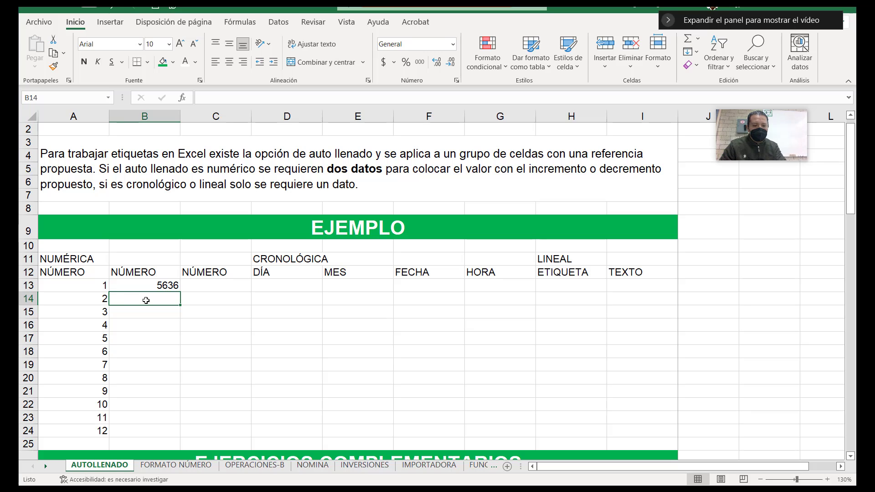
text(53)
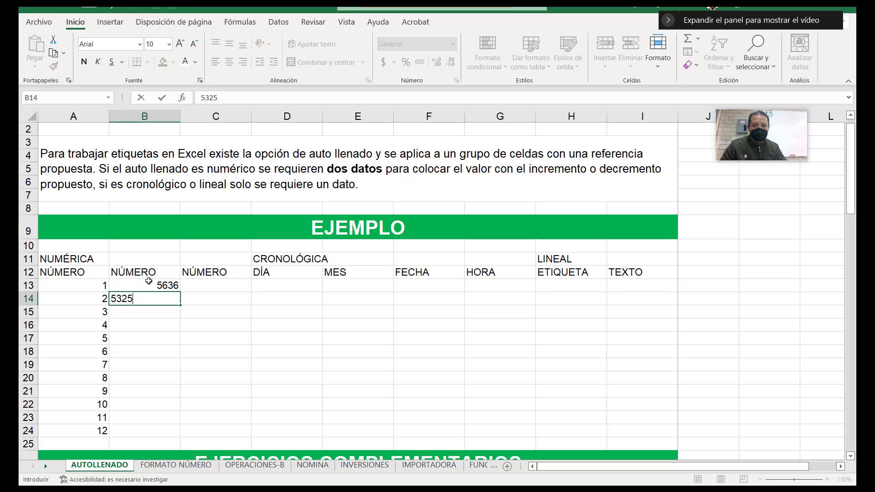
text(25)
drag(149, 283, 178, 432)
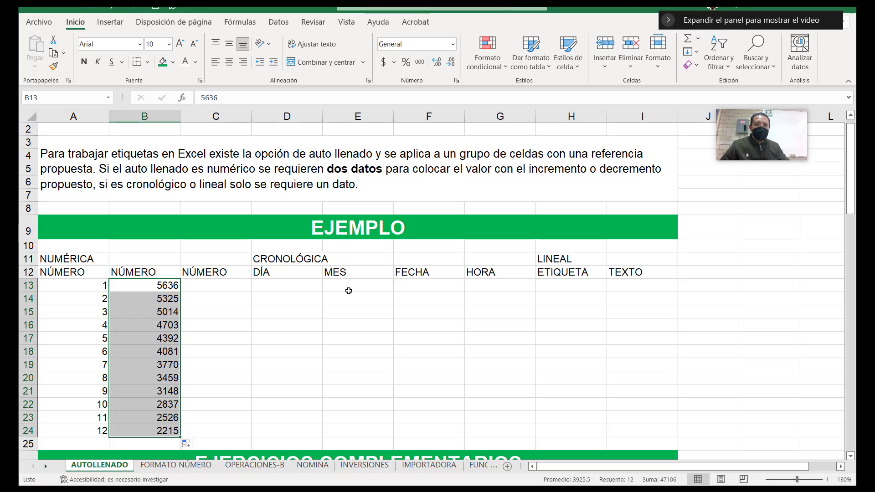
Examine the series in the second NÚMERO column, comparing the reference cells B13 and B14 with the filled value in B15
ctrl+scroll(246, 311, up, 3)
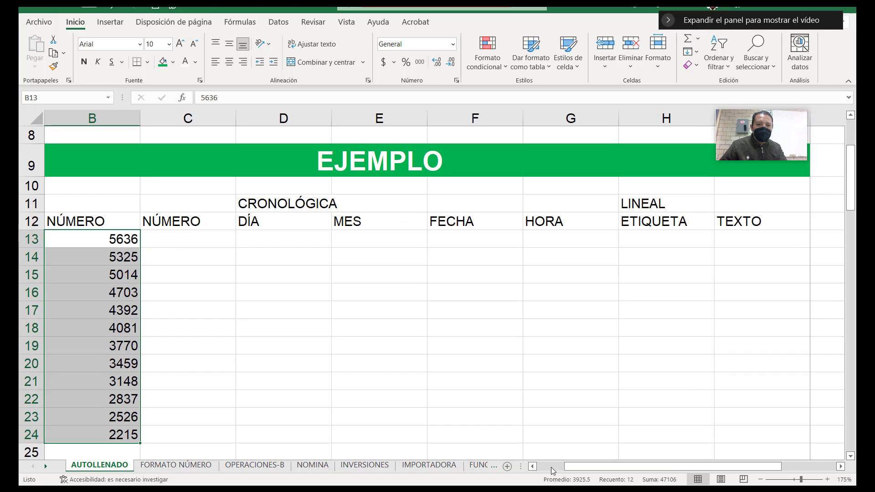
drag(585, 472, 557, 472)
ctrl+scroll(318, 357, down, 1)
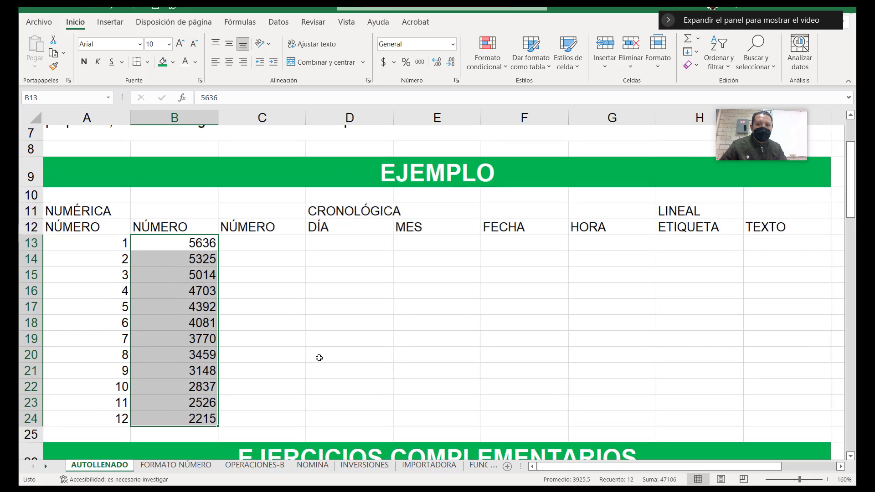
click(189, 240)
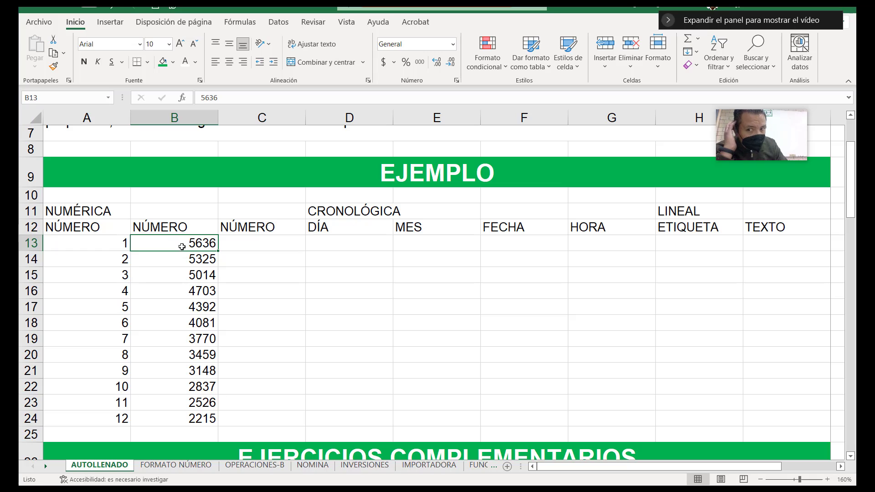
click(185, 263)
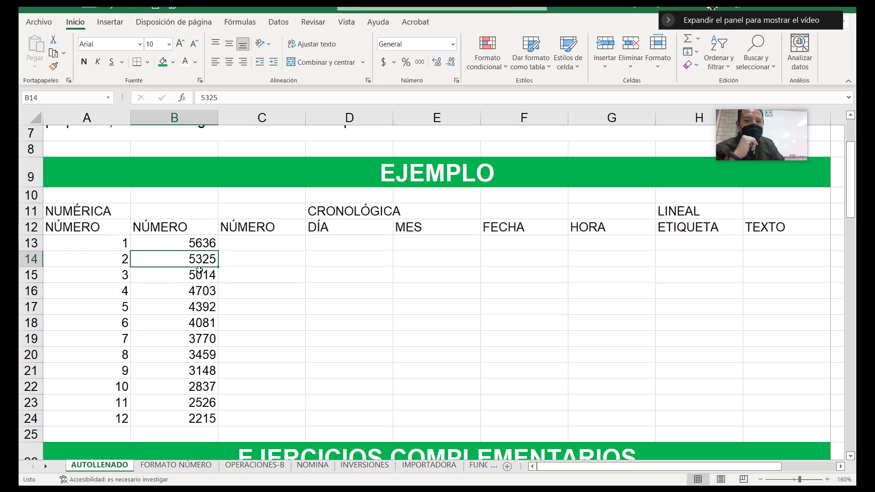
drag(207, 244, 206, 263)
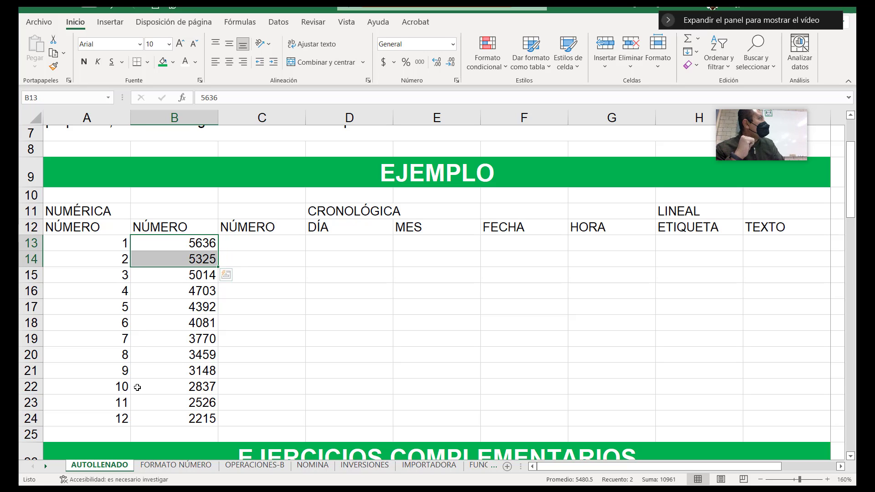
mouse_move(9, 233)
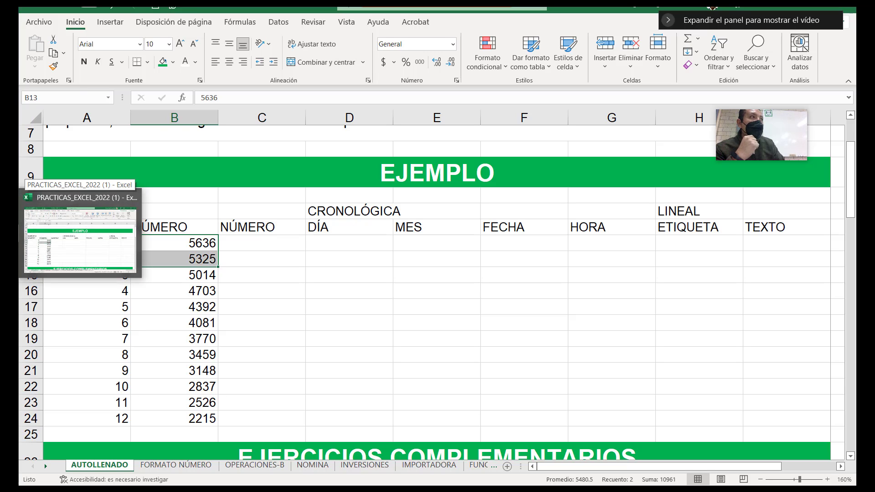
click(187, 276)
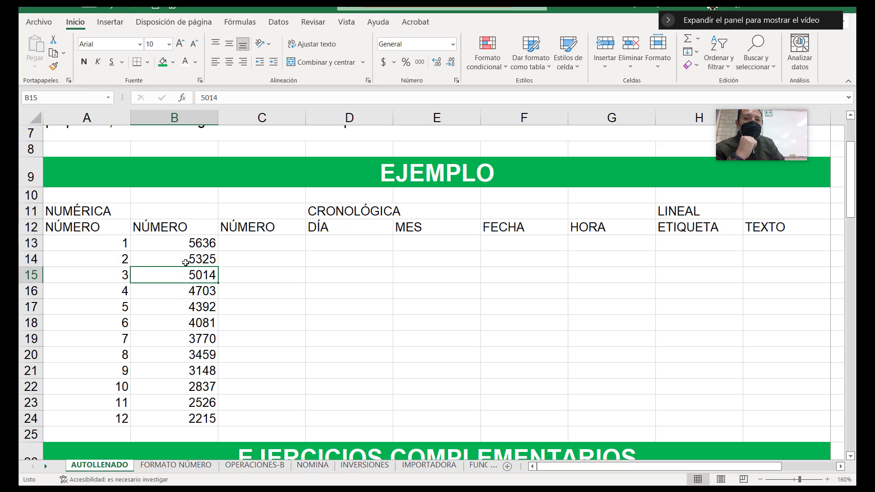
drag(186, 262, 174, 272)
click(187, 266)
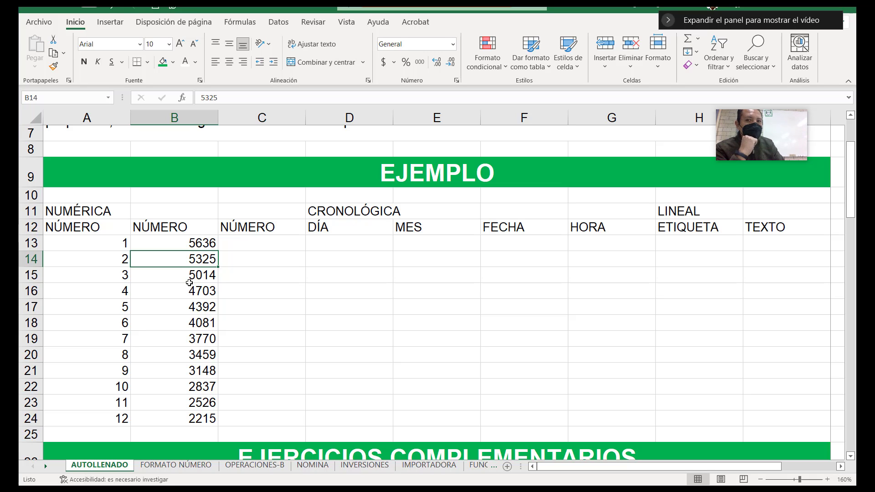
click(205, 280)
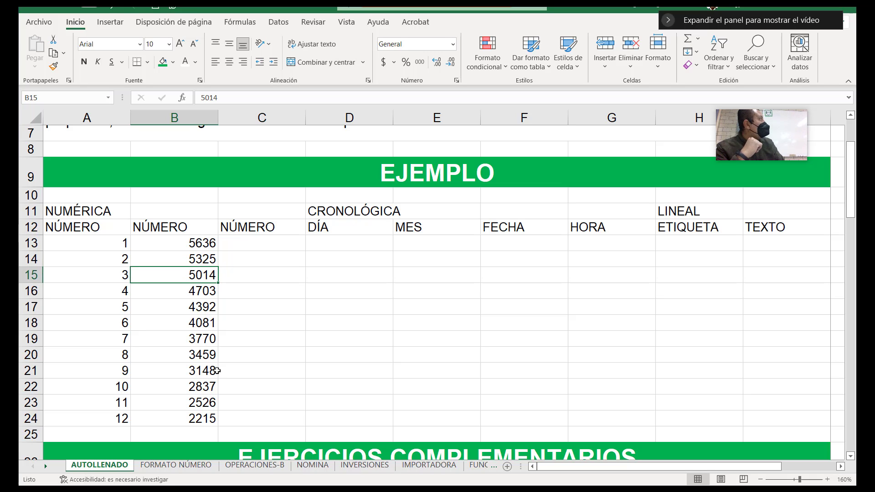
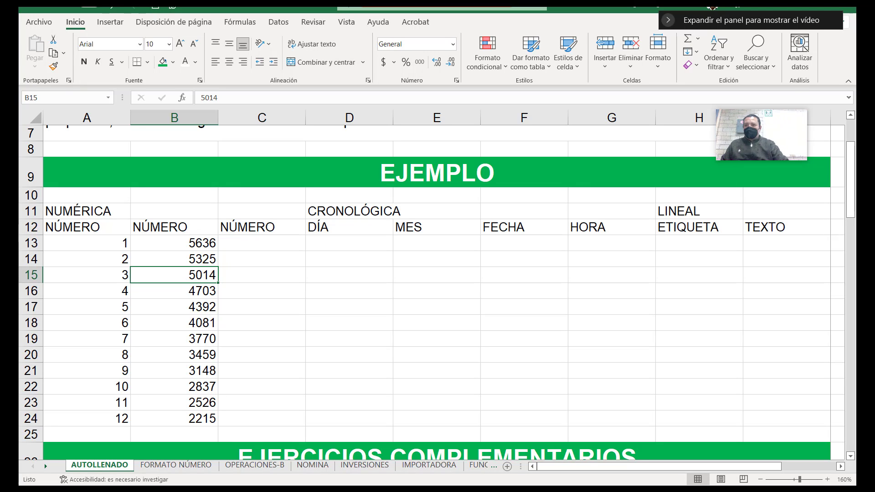
Start saving a copy of the workbook in the Instituto Politecnico Nacional OneDrive, in the folder 2022-2 > COMPUTACIÓN BÁSICA 2022-2
click(38, 21)
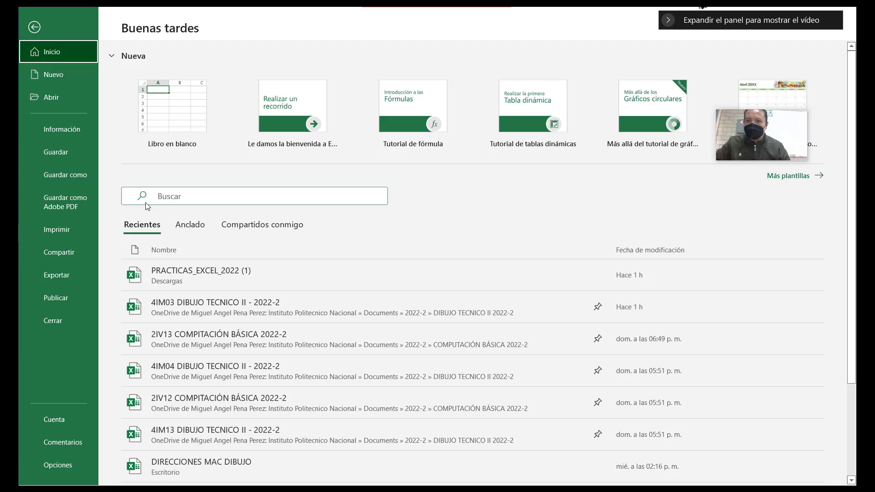
click(68, 178)
click(242, 113)
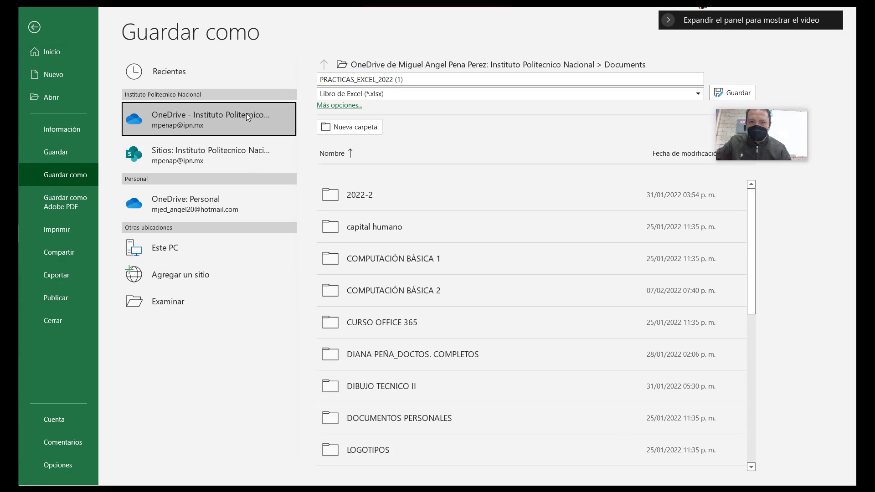
click(340, 111)
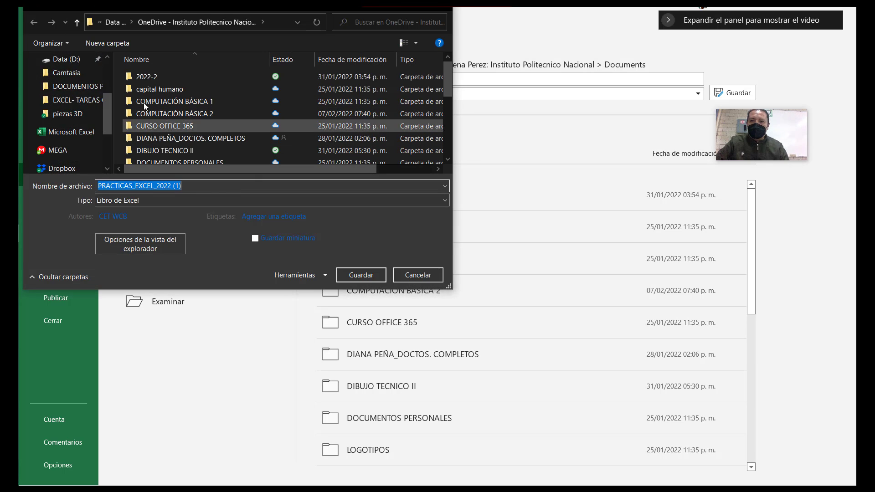
click(146, 77)
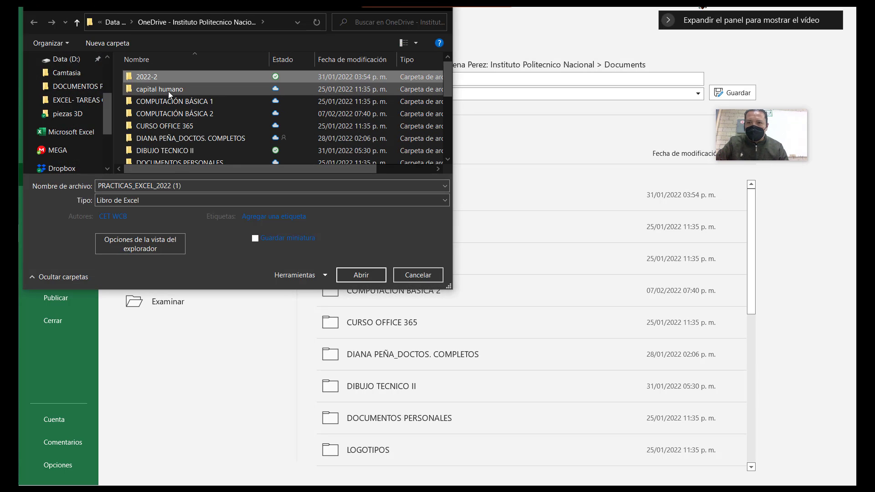
double_click(176, 77)
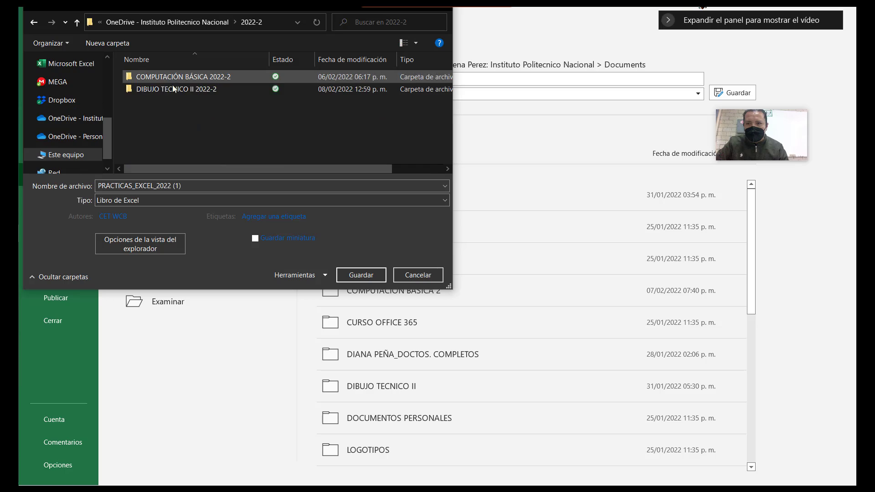
double_click(167, 80)
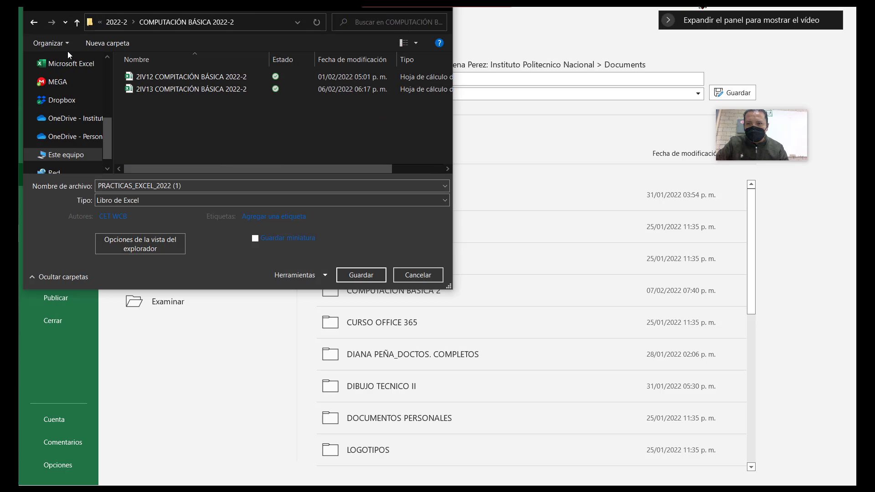
Create a new folder named 2IV12 inside COMPUTACIÓN BÁSICA 2022-2 and open it as the save location
click(94, 43)
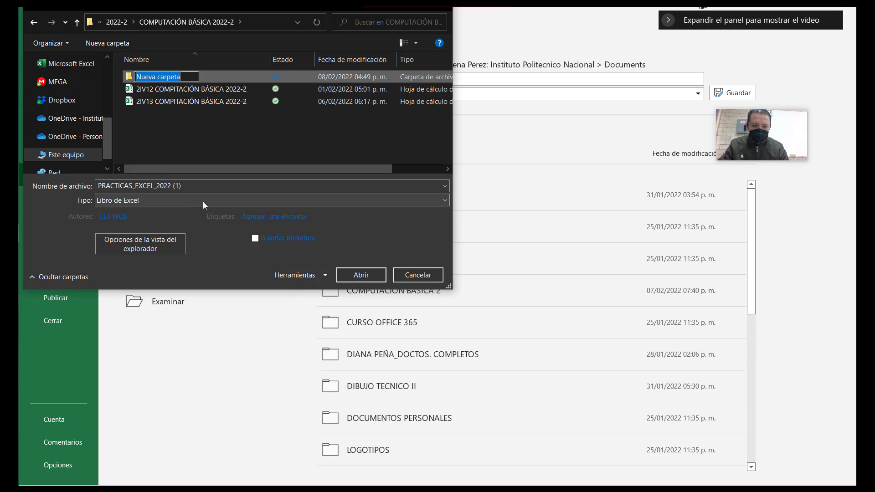
text(2I)
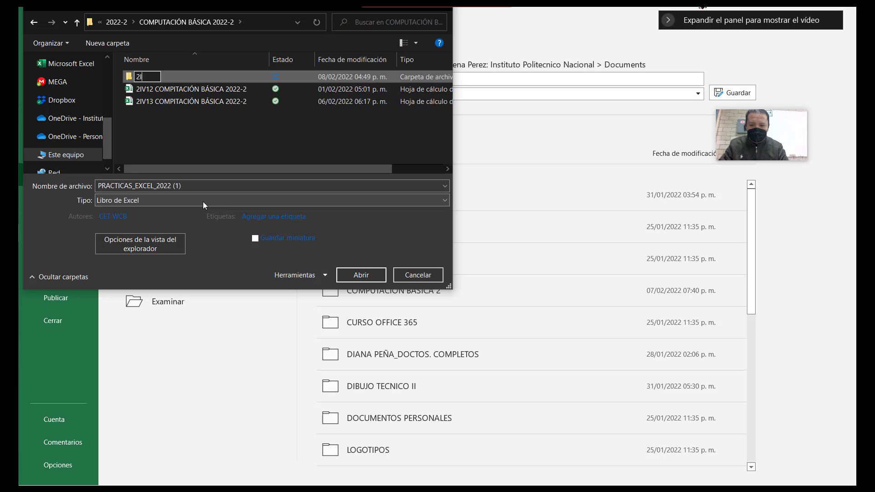
text(V12)
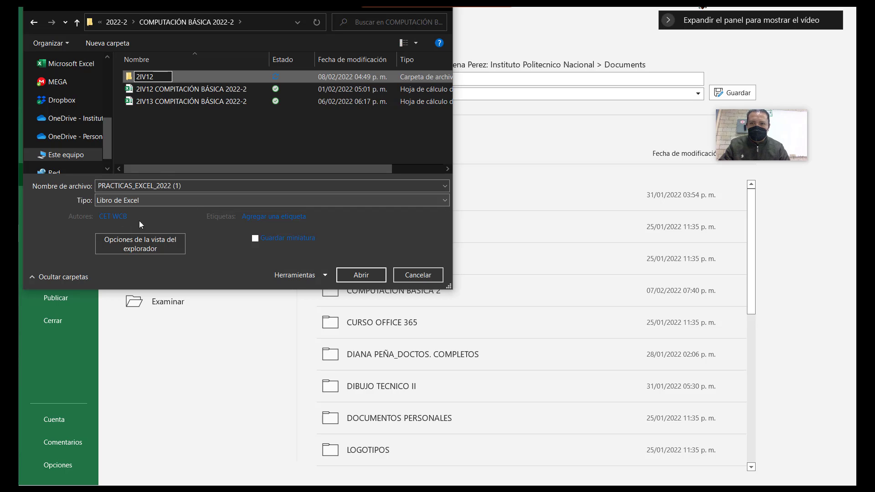
key(Return)
double_click(188, 78)
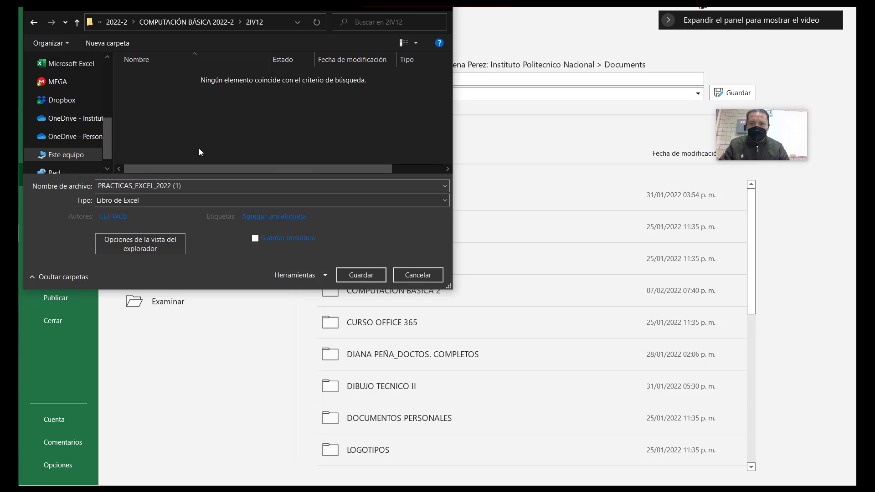
Enter APATERNO AMATERO NOMBRE - PRACTICAS EXCEL as the copy's file name, then cancel the save and return to the AUTOLLENADO sheet
click(213, 186)
text(AMAT)
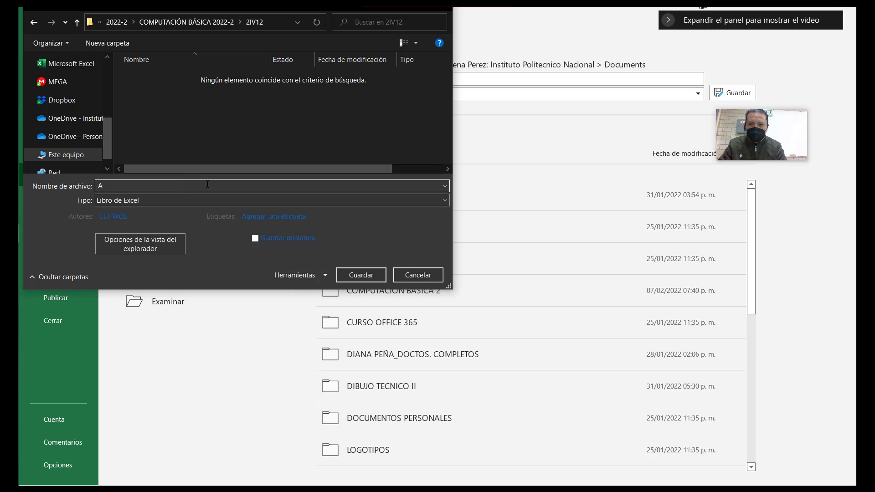
key(BackSpace)
key(BackSpace)
key(BackSpace)
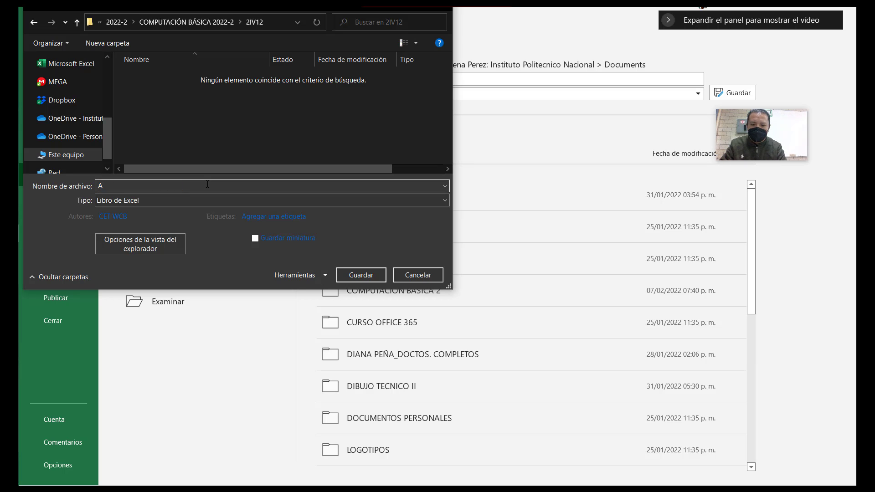
text(PATERNO A MA)
key(BackSpace)
key(BackSpace)
key(BackSpace)
text(MATERO)
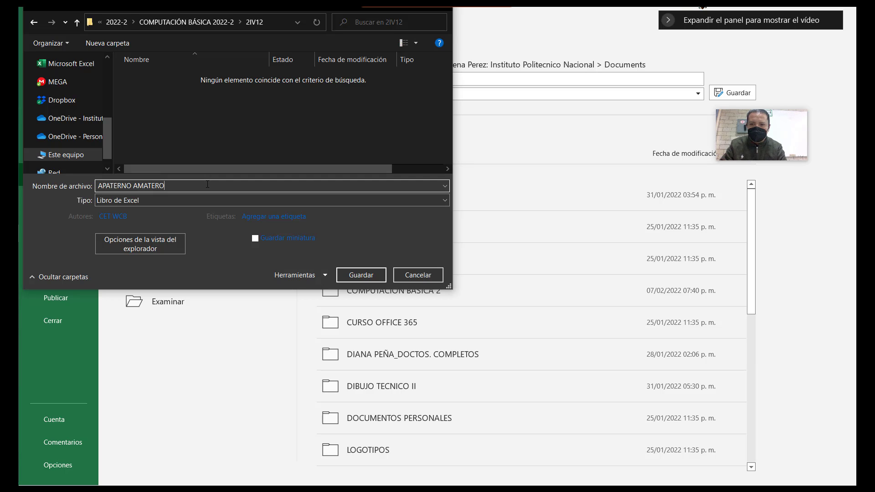
text( NOMBRE - )
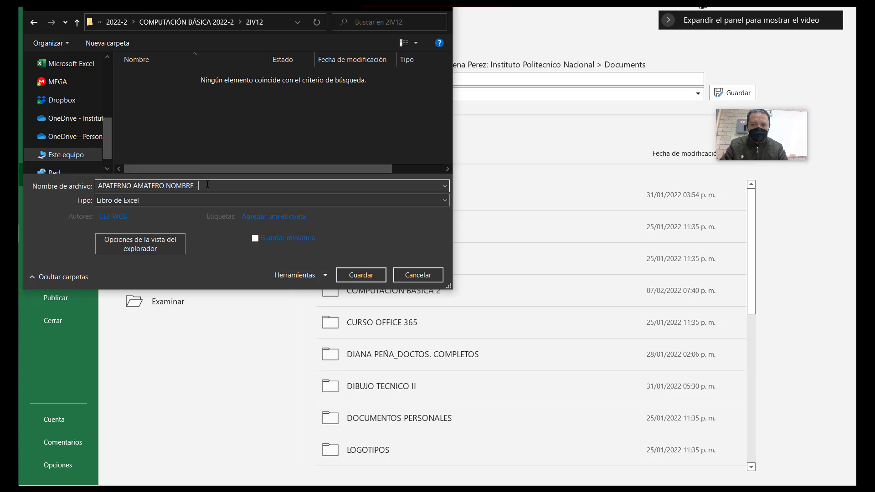
text(PR)
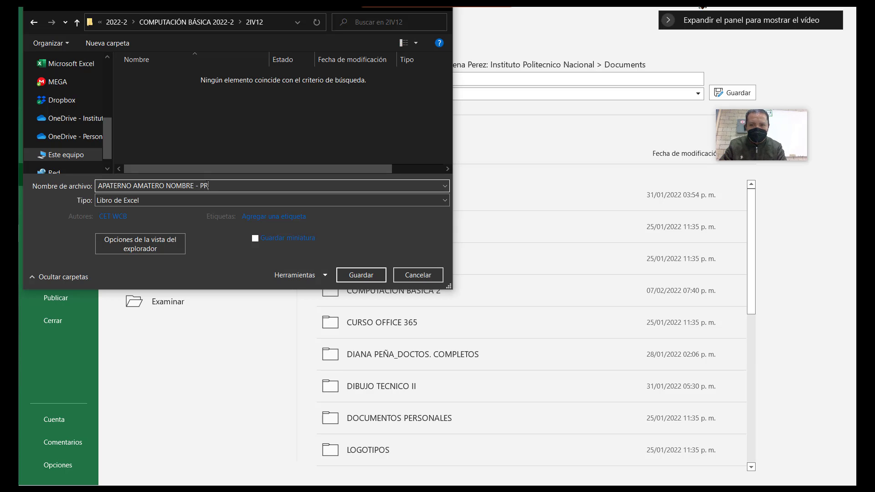
text(ACTICAS EXCEL)
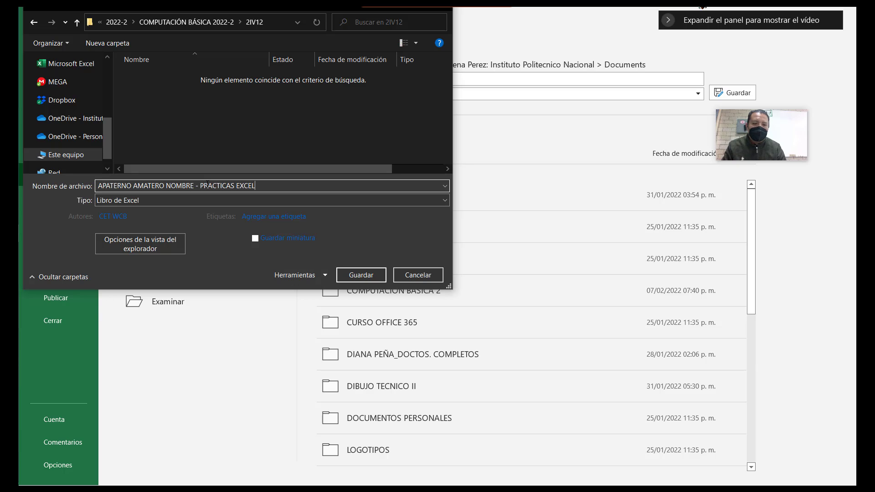
key(Escape)
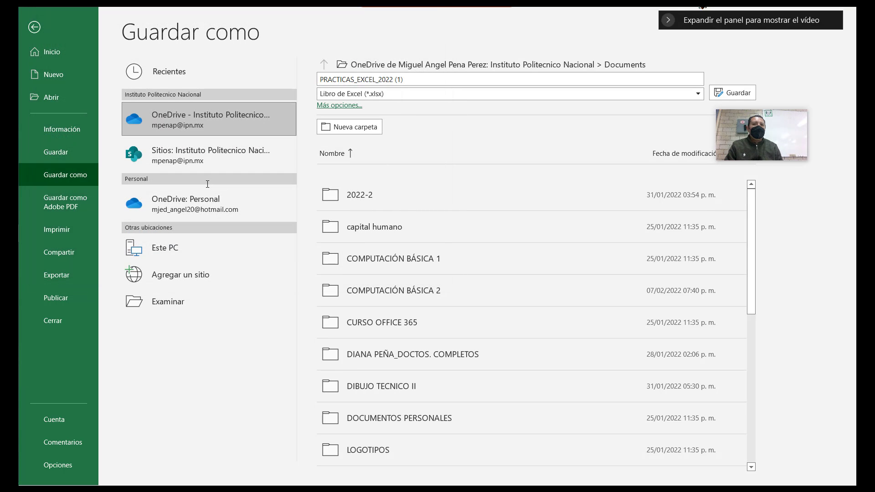
key(Escape)
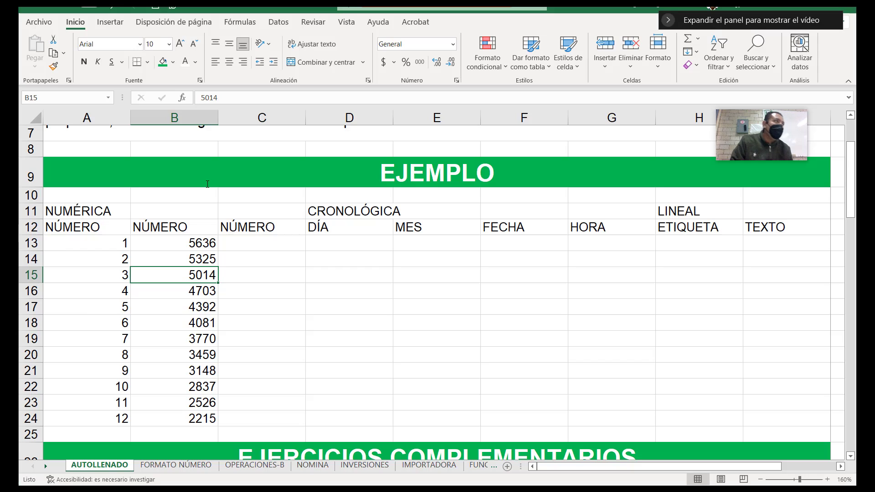